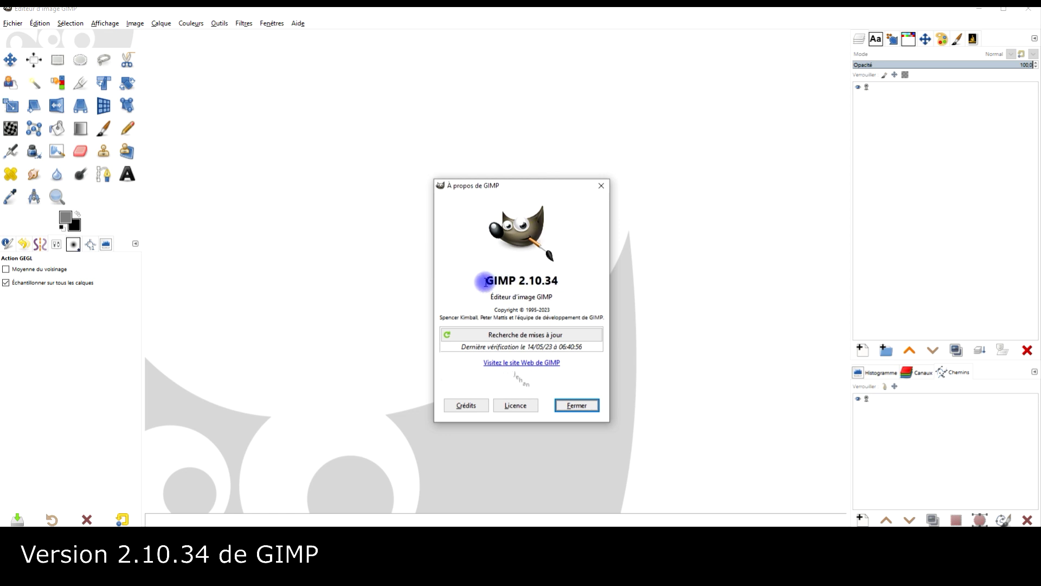
# Check the GIMP 2.10.34 version, close the About window, and minimize GIMP to reveal Pixabay.
pyautogui.moveTo(486, 281); pyautogui.dragTo(552, 281)
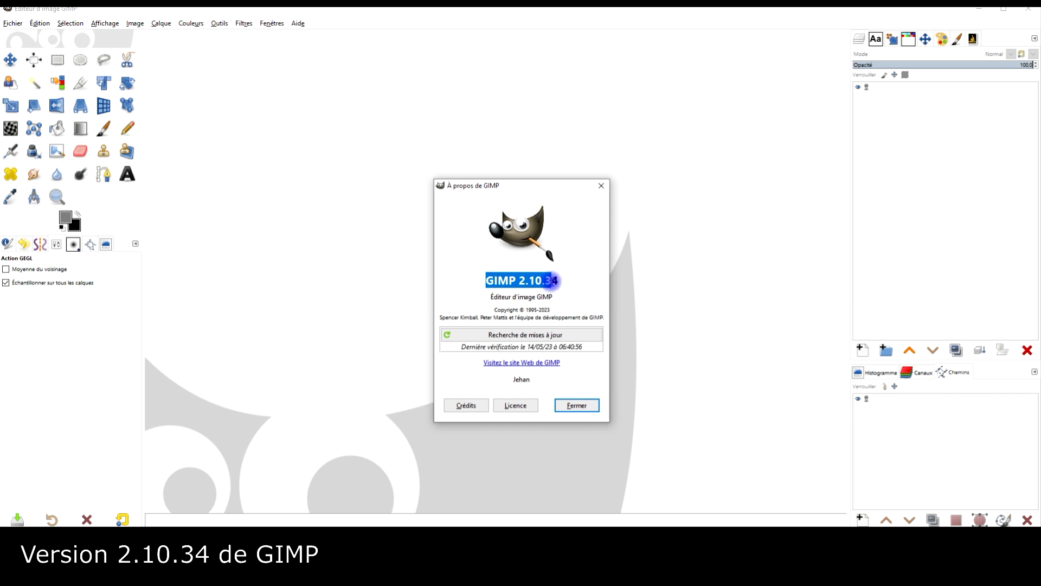
pyautogui.click(600, 185)
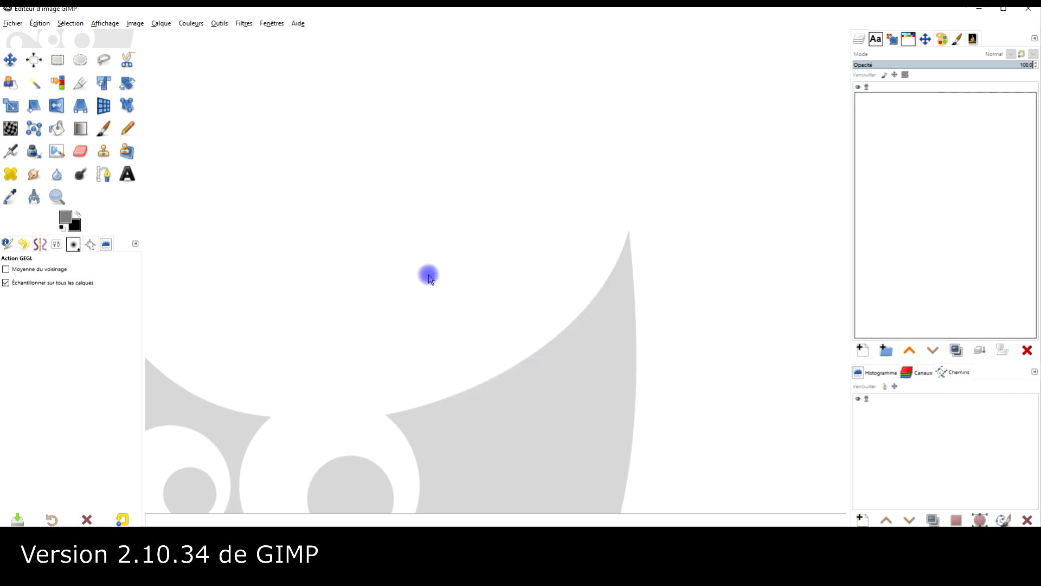
pyautogui.click(983, 8)
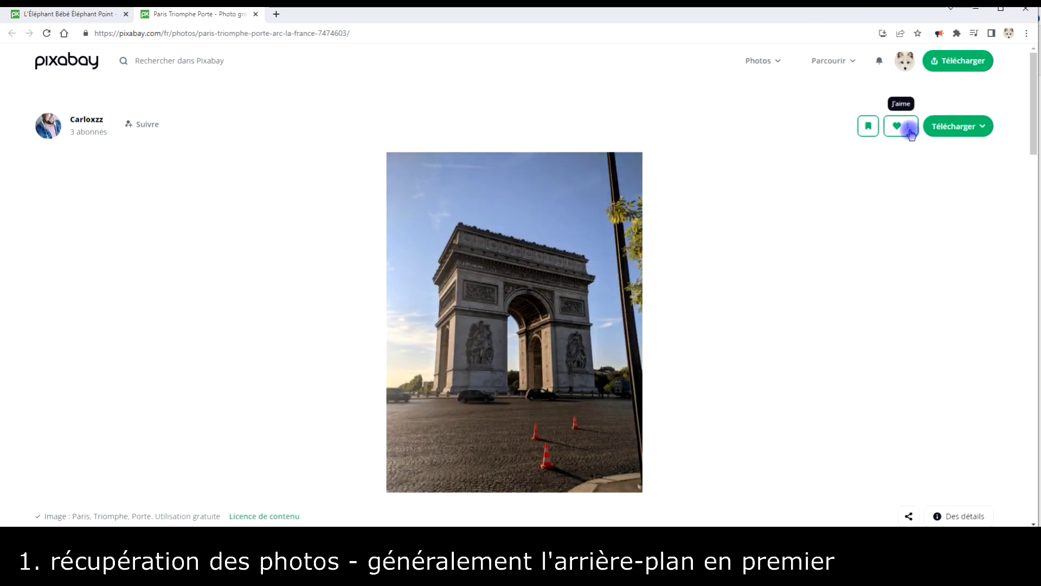
# Open the 3072×4080 Arc de Triomphe photo in a new tab and copy the image.
pyautogui.click(974, 128)
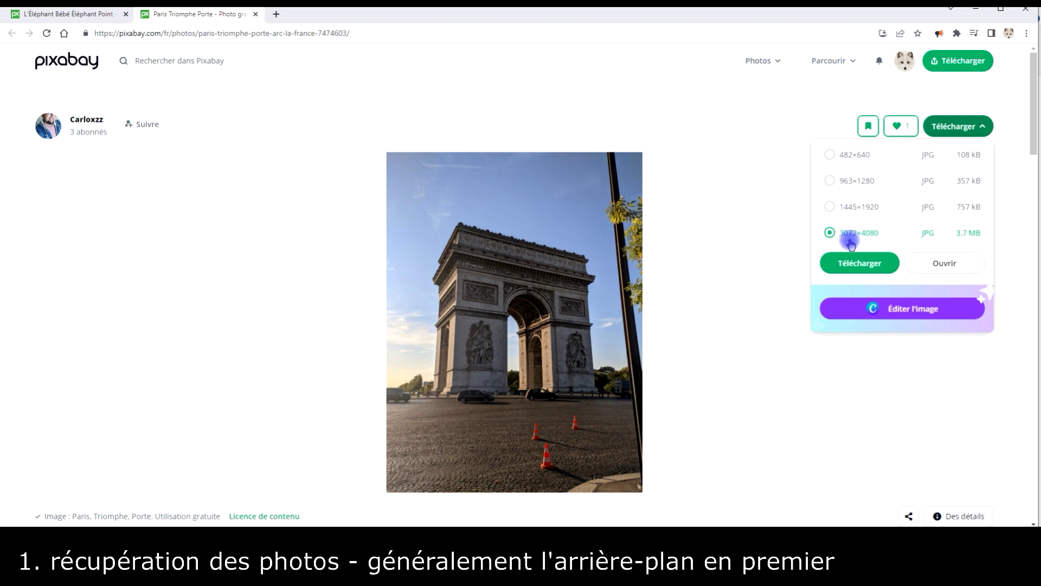
pyautogui.click(945, 263)
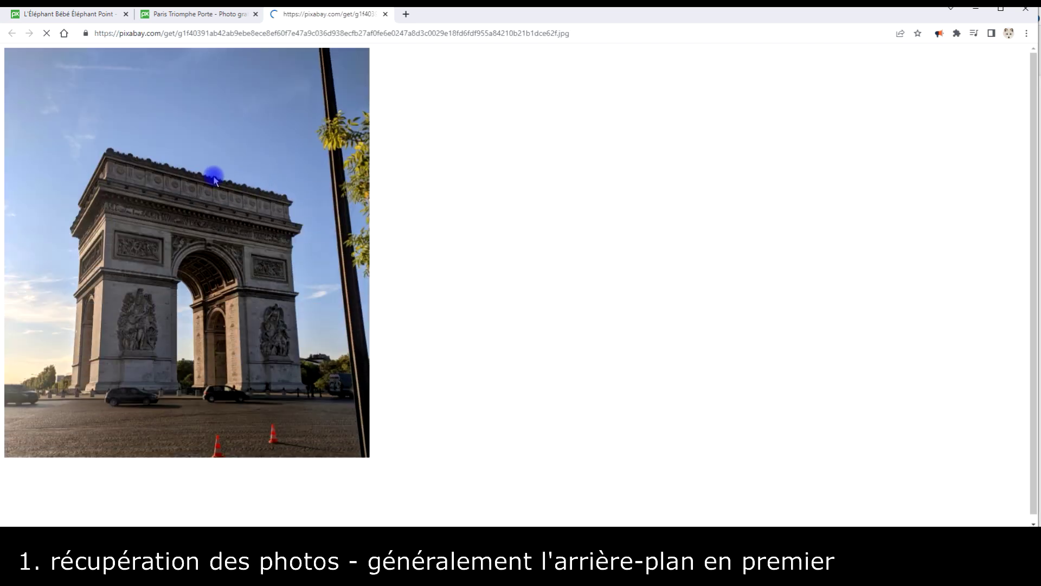
pyautogui.rightClick(213, 177)
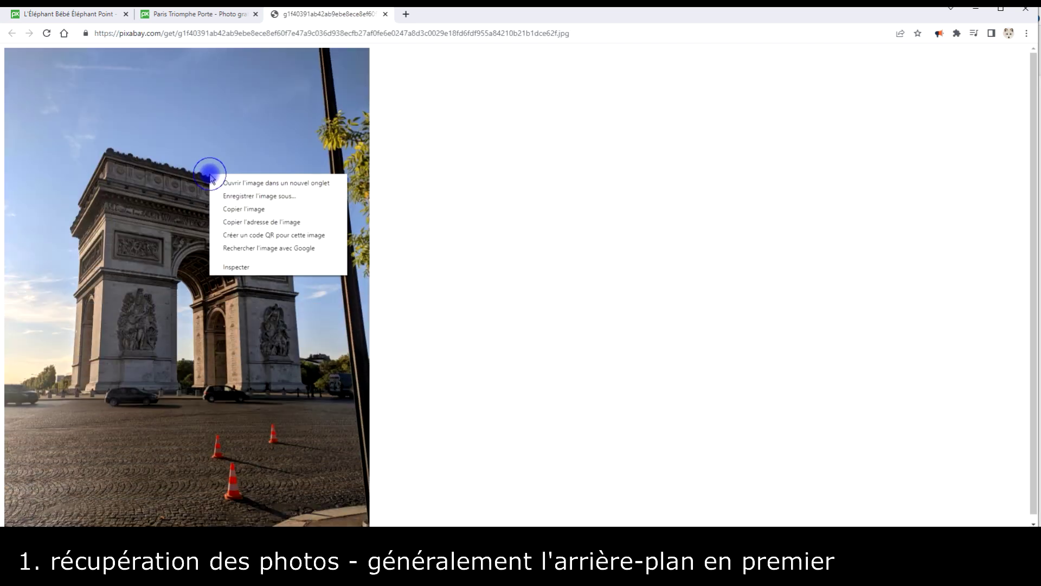
pyautogui.click(259, 211)
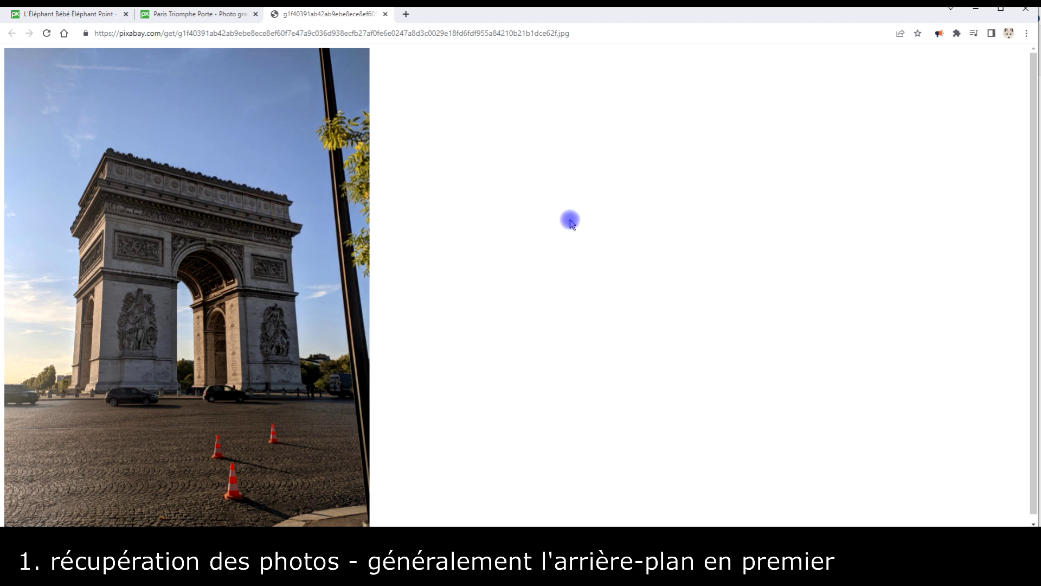
pyautogui.rightClick(230, 195)
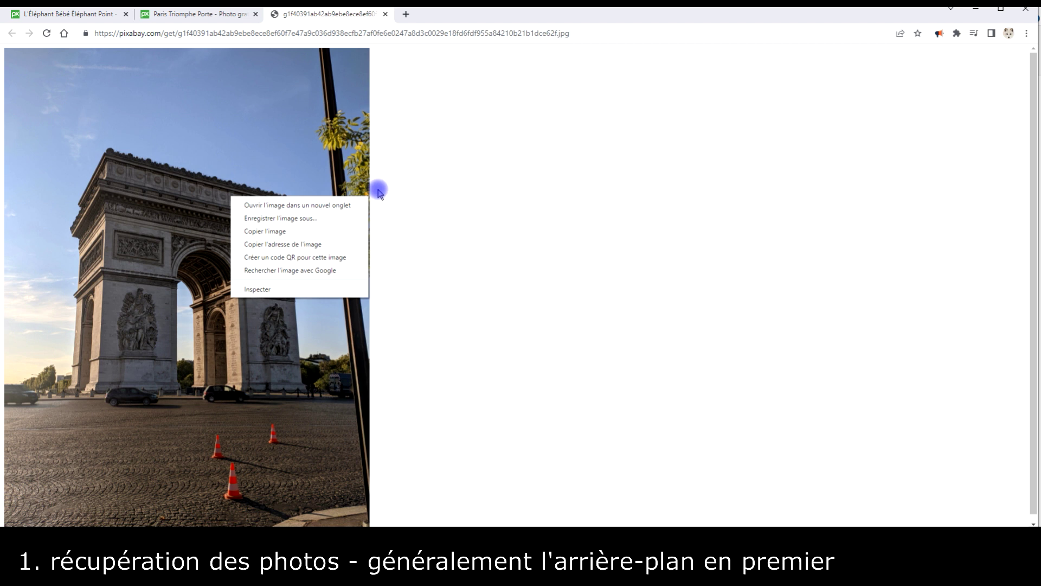
pyautogui.click(272, 231)
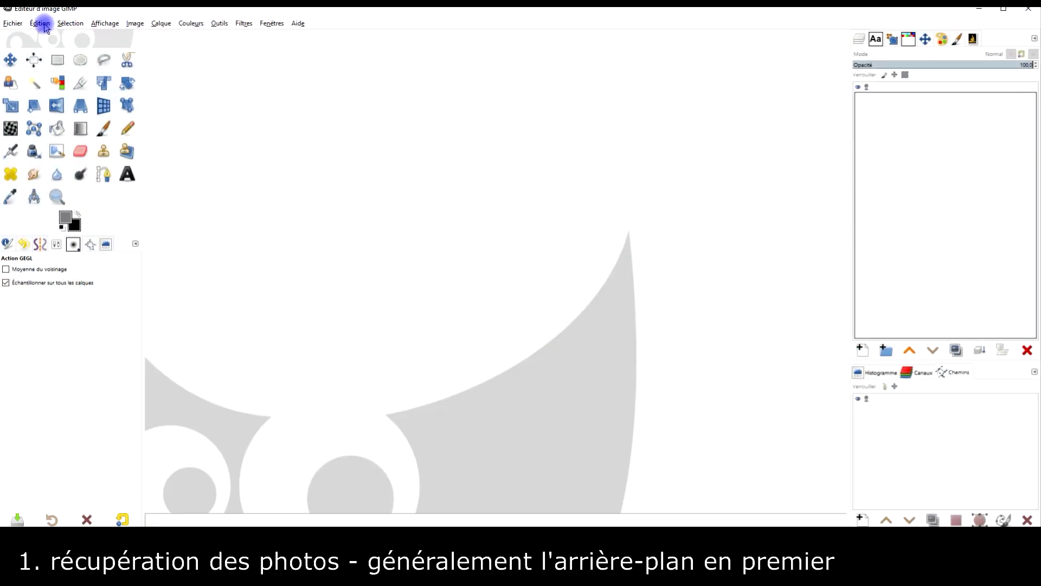
# Paste the copied photo as a new image and name its layer 'original'.
pyautogui.click(43, 25)
pyautogui.click(91, 107)
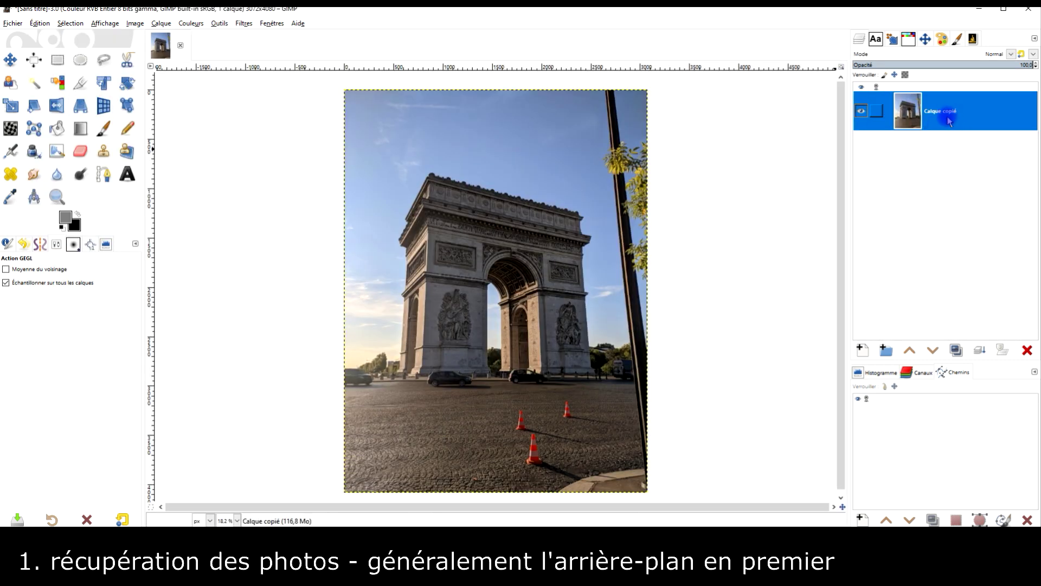
pyautogui.doubleClick(952, 119)
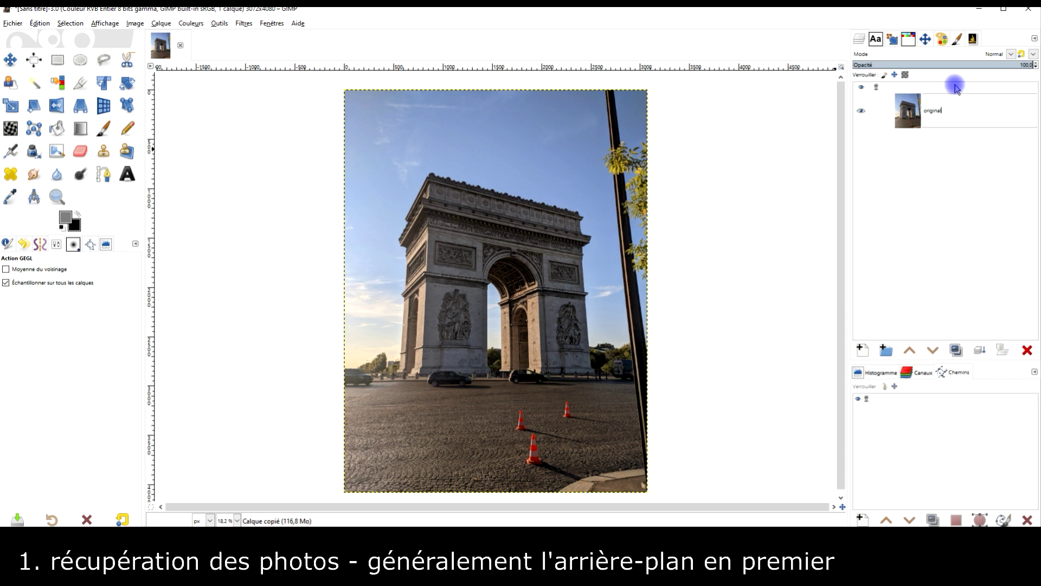
pyautogui.press('Return')
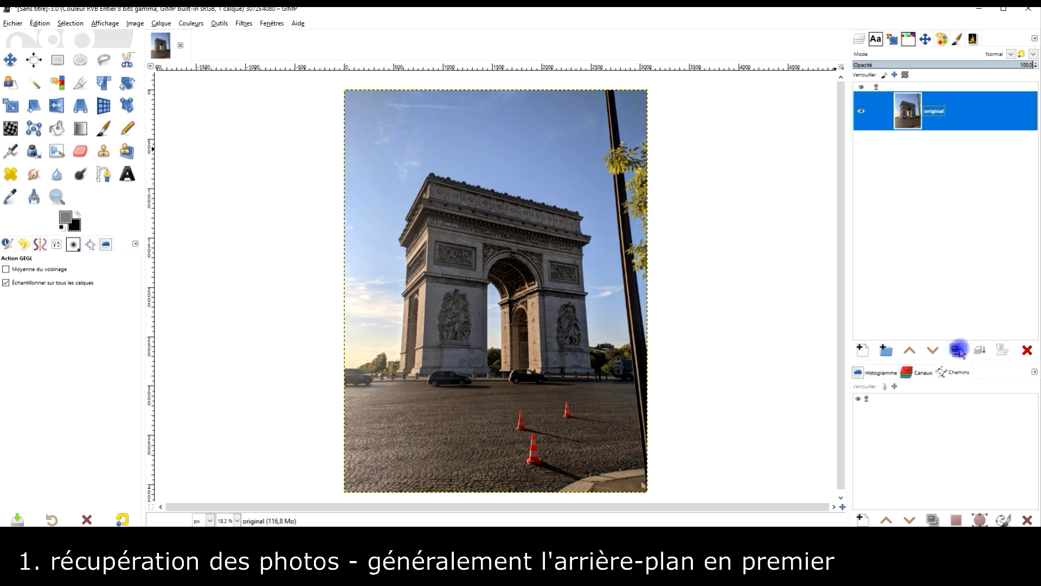
# Duplicate the 'original' layer and rename the copy 'modifié'.
pyautogui.click(958, 350)
pyautogui.doubleClick(942, 110)
pyautogui.write('modifié')
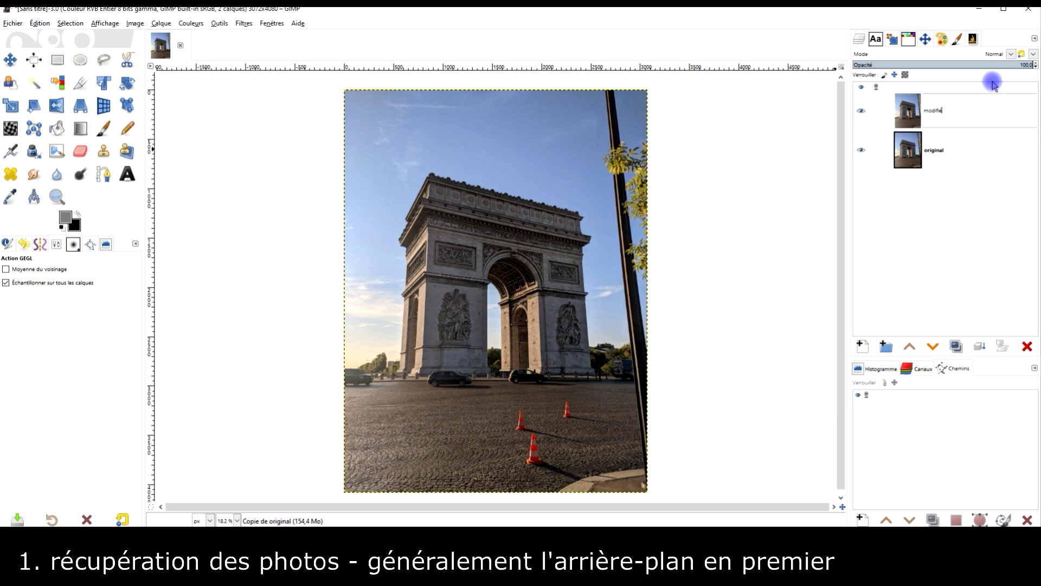
pyautogui.press('Return')
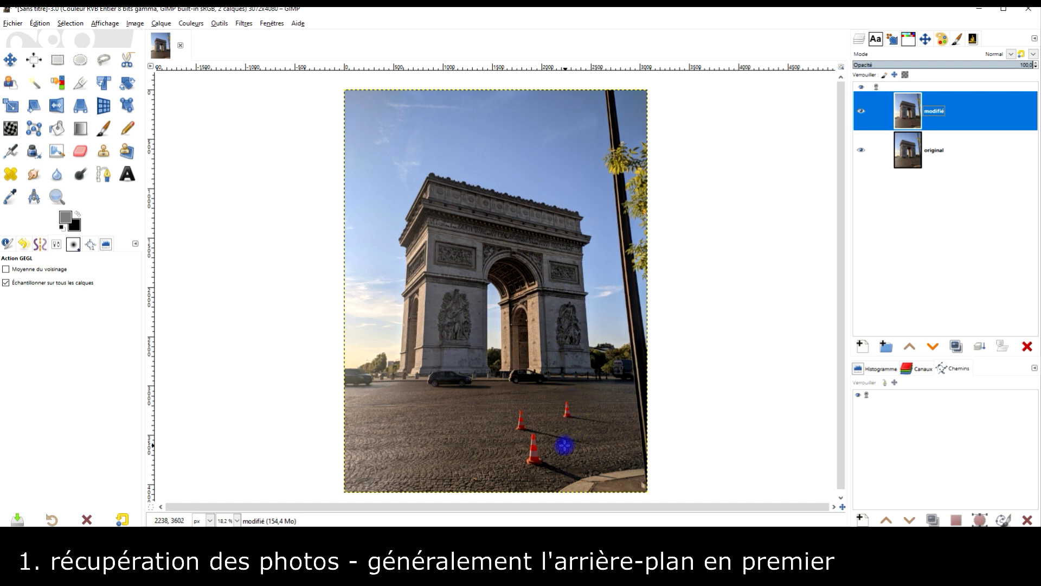
# Zoom in to 100% and center the view on the traffic cones and their shadows.
pyautogui.keyDown('ctrl'); pyautogui.scroll(1, 564, 446); pyautogui.keyUp('ctrl')
pyautogui.keyDown('ctrl'); pyautogui.scroll(2, 532, 448); pyautogui.keyUp('ctrl')
pyautogui.keyDown('ctrl'); pyautogui.scroll(1, 553, 439); pyautogui.keyUp('ctrl')
pyautogui.keyDown('ctrl'); pyautogui.scroll(1, 549, 454); pyautogui.keyUp('ctrl')
pyautogui.moveTo(559, 290); pyautogui.dragTo(501, 348)
pyautogui.moveTo(396, 202)
pyautogui.mouseDown()
pyautogui.moveTo(370, 249)
pyautogui.moveTo(395, 221)
pyautogui.moveTo(300, 269)
pyautogui.moveTo(250, 265)
pyautogui.moveTo(509, 246)
pyautogui.moveTo(474, 278)
pyautogui.mouseUp()
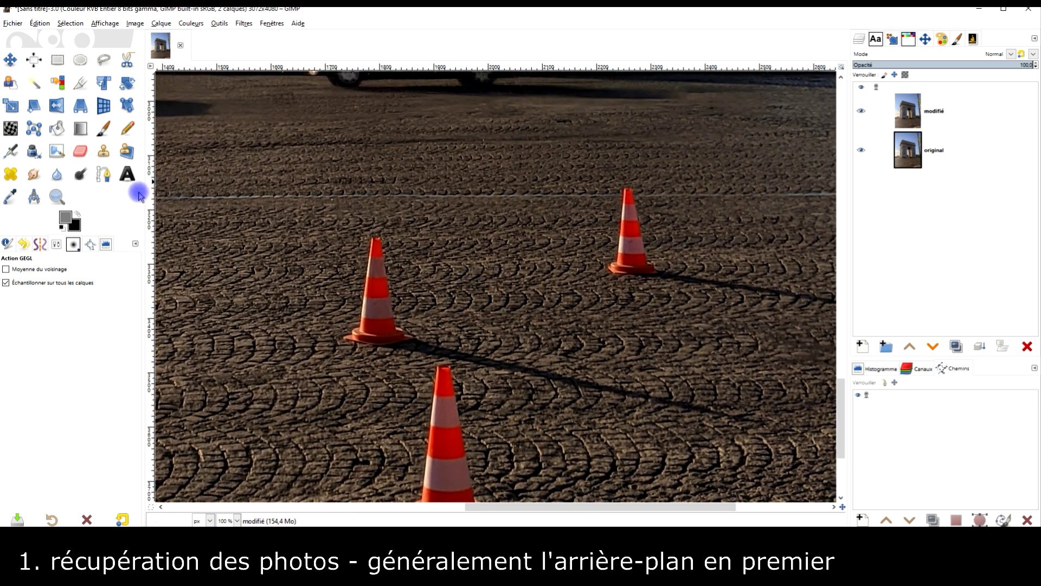
# Activate the Paths tool and add the Chemins (Paths) tab to the dock.
pyautogui.click(104, 174)
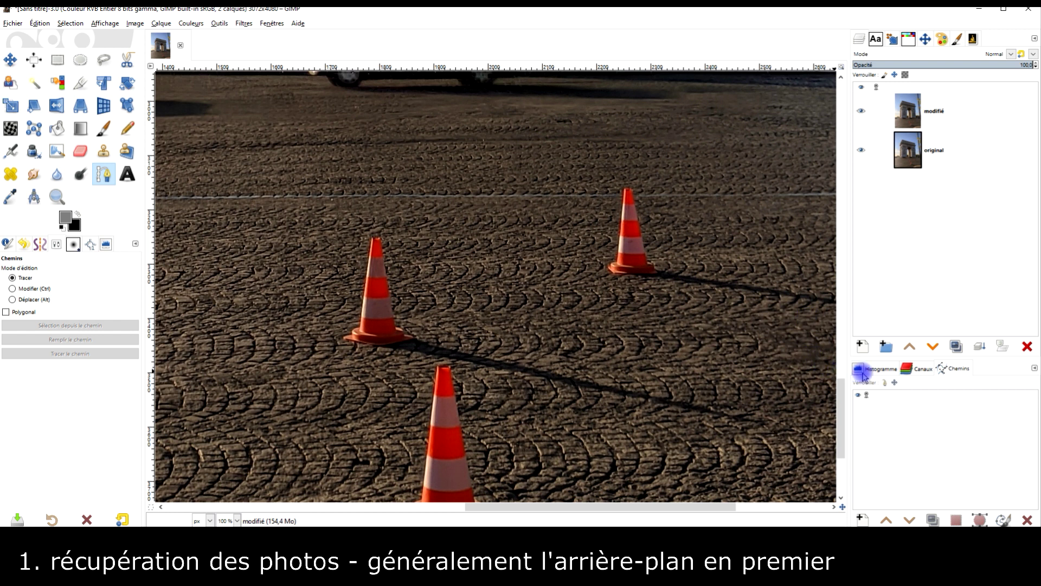
pyautogui.click(950, 369)
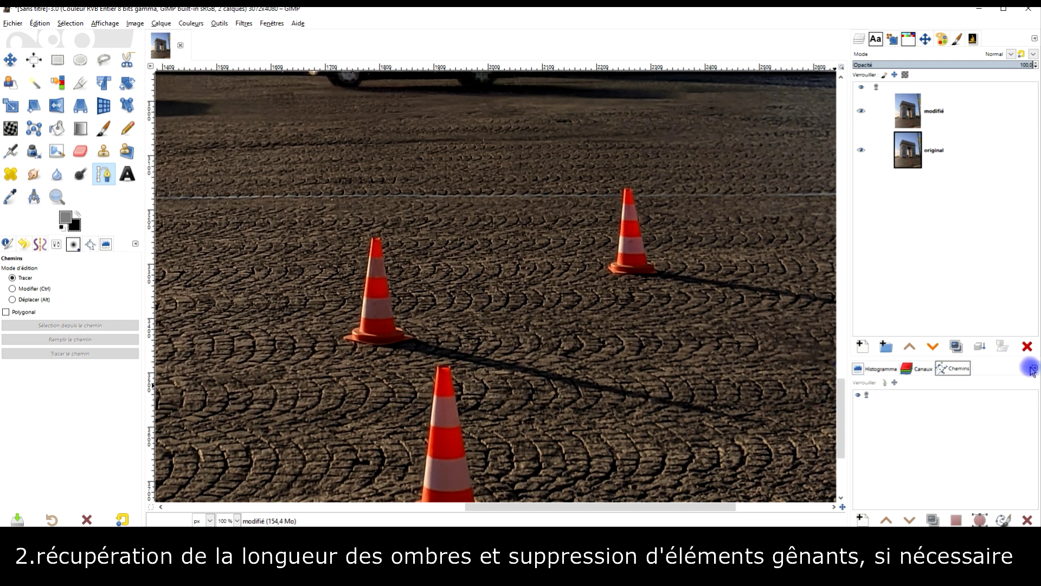
pyautogui.click(1035, 370)
pyautogui.moveTo(918, 379)
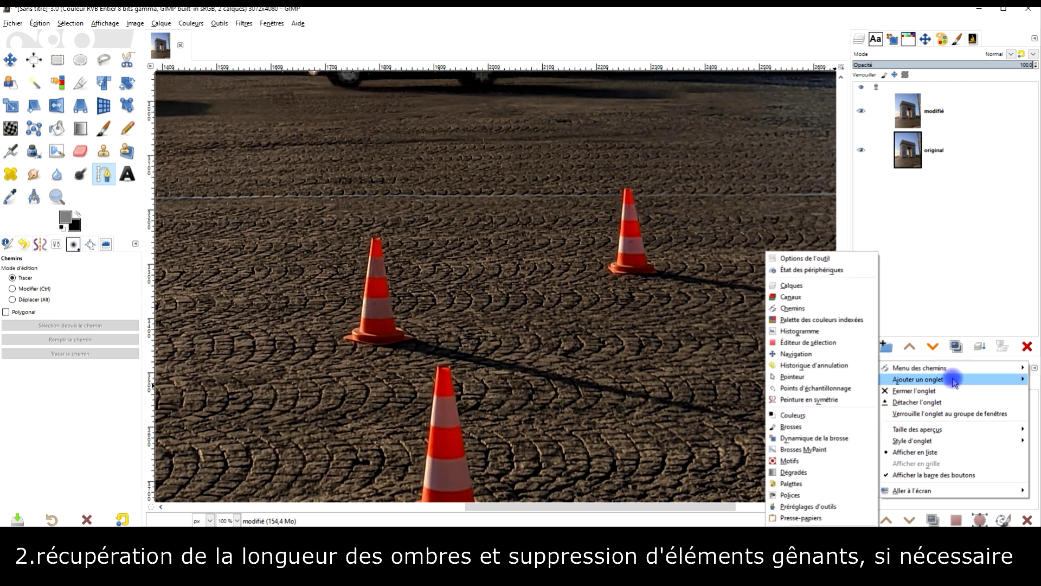
pyautogui.click(807, 308)
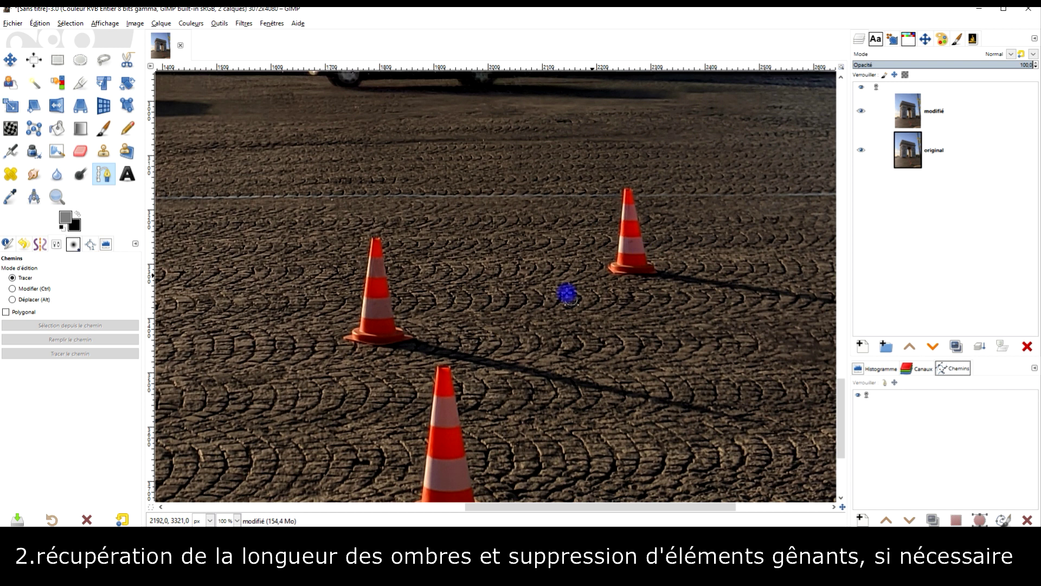
# Start a path at the left cone's tip and add a node at its base.
pyautogui.moveTo(567, 294); pyautogui.dragTo(417, 374)
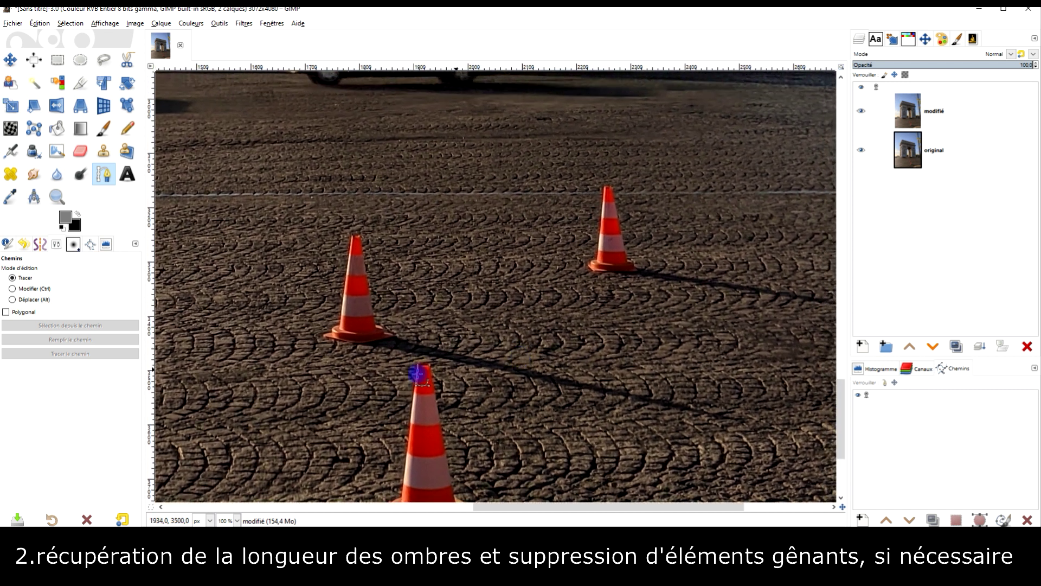
pyautogui.keyDown('ctrl'); pyautogui.scroll(1, 372, 348); pyautogui.keyUp('ctrl')
pyautogui.keyDown('ctrl'); pyautogui.scroll(1, 367, 291); pyautogui.keyUp('ctrl')
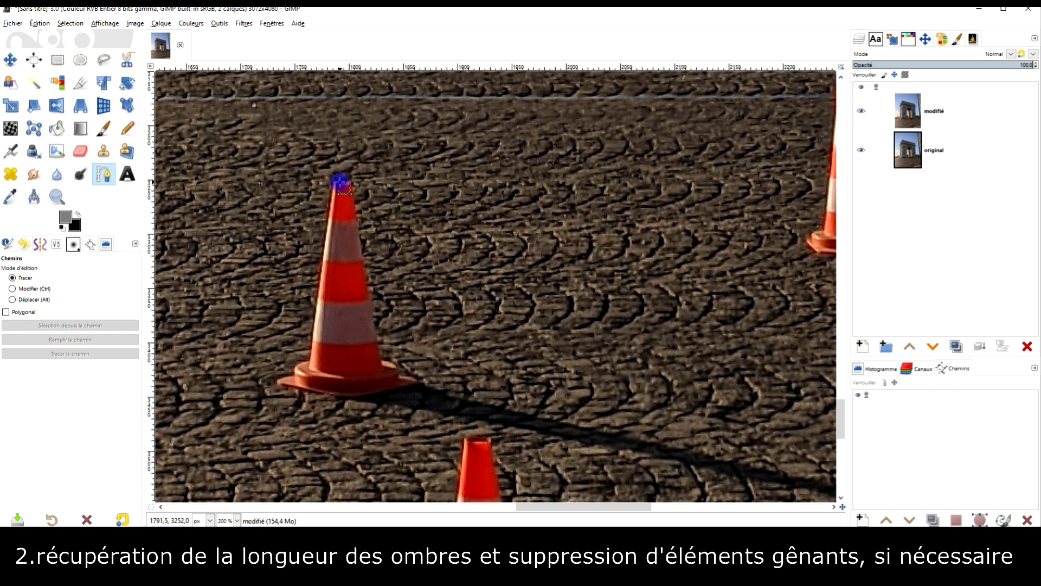
pyautogui.click(344, 181)
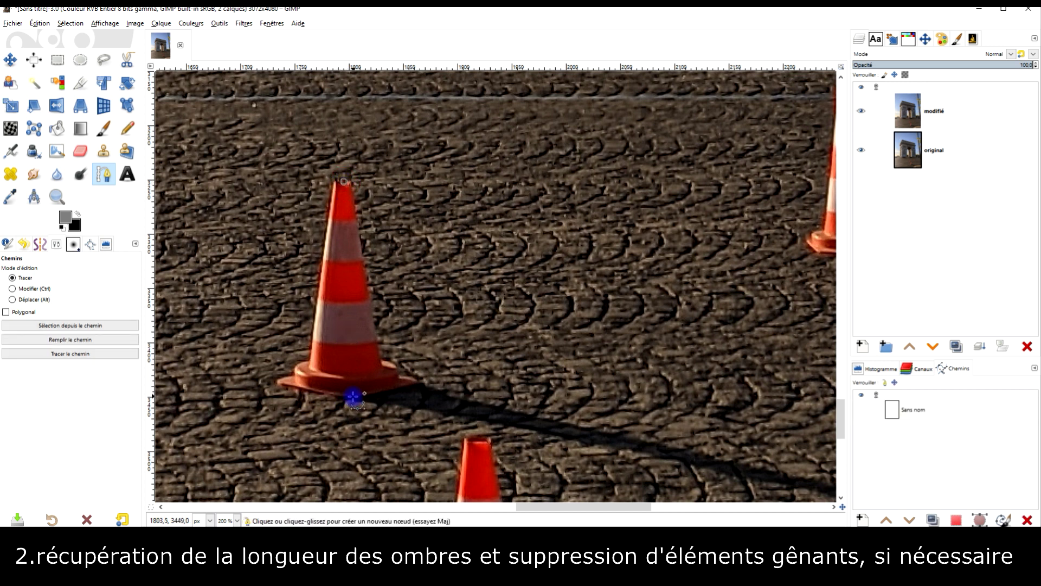
pyautogui.click(353, 400)
# Add a node at the shadow's end and Ctrl-click the tip to close the triangle.
pyautogui.moveTo(539, 376); pyautogui.dragTo(451, 207)
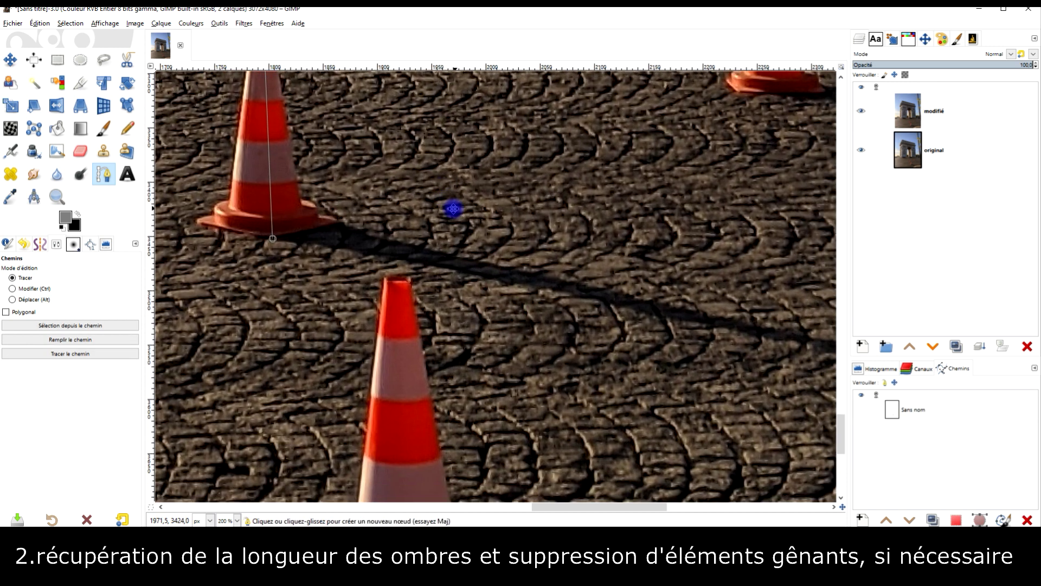
pyautogui.hscroll(2, 605, 294)
pyautogui.hscroll(2, 623, 325)
pyautogui.hscroll(2, 553, 316)
pyautogui.hscroll(2, 539, 309)
pyautogui.moveTo(541, 308); pyautogui.dragTo(532, 256)
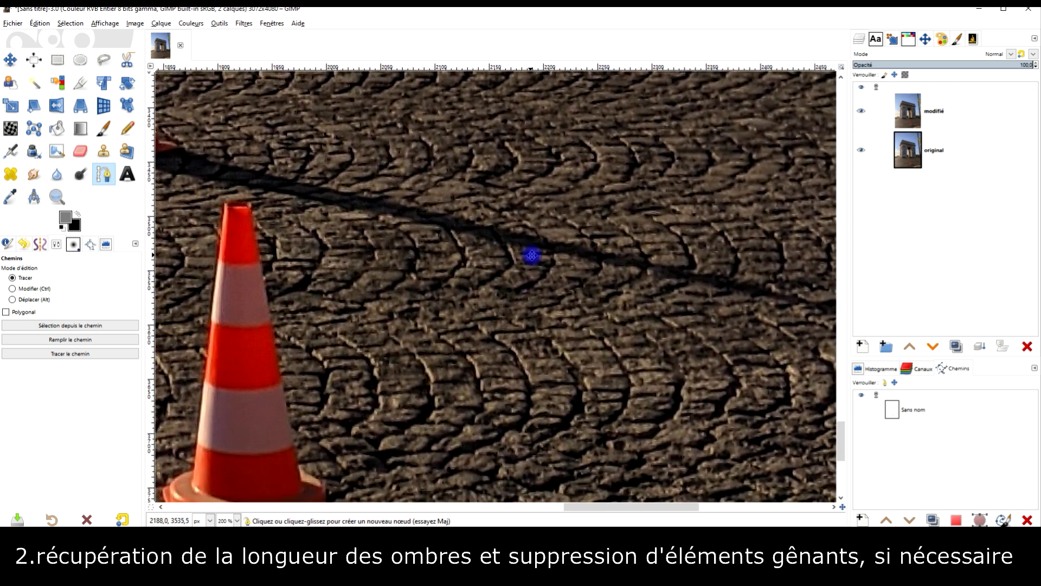
pyautogui.scroll(-2, 547, 258)
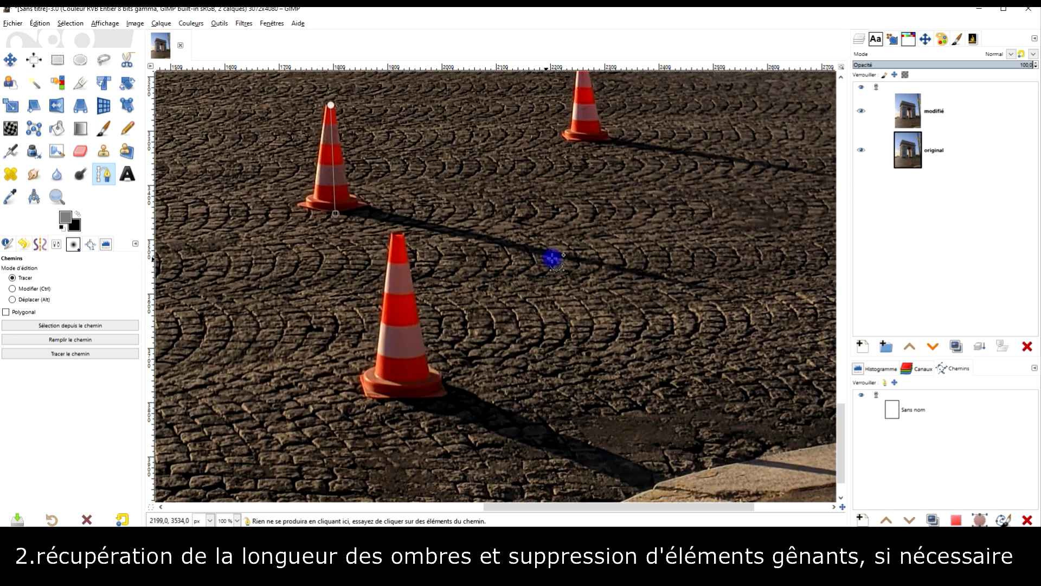
pyautogui.hscroll(1, 532, 287)
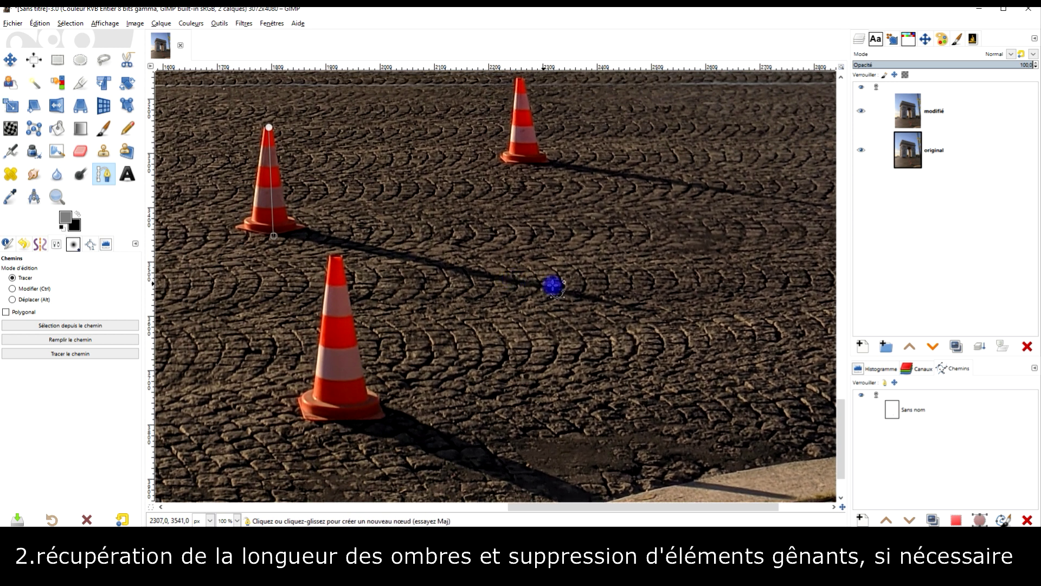
pyautogui.click(661, 312)
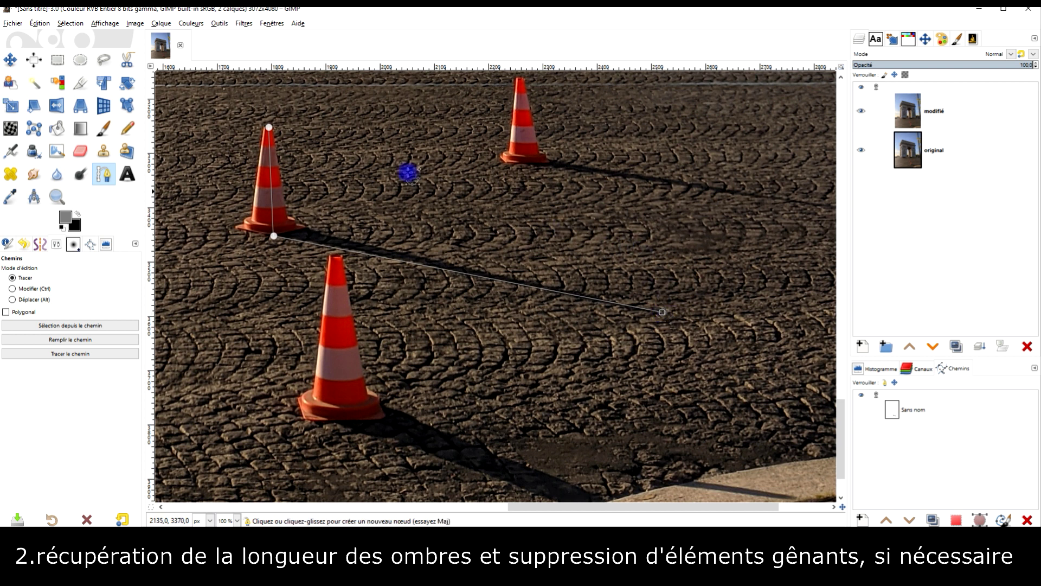
pyautogui.press('ctrl')
pyautogui.click(267, 128)
pyautogui.keyDown('ctrl'); pyautogui.scroll(-2, 510, 205); pyautogui.keyUp('ctrl')
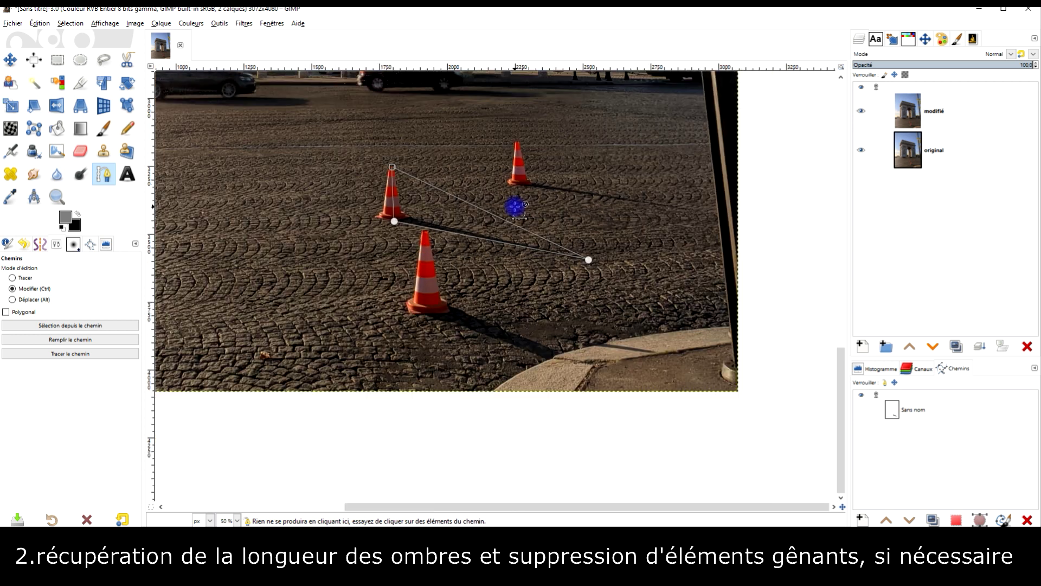
pyautogui.moveTo(511, 182); pyautogui.dragTo(562, 258)
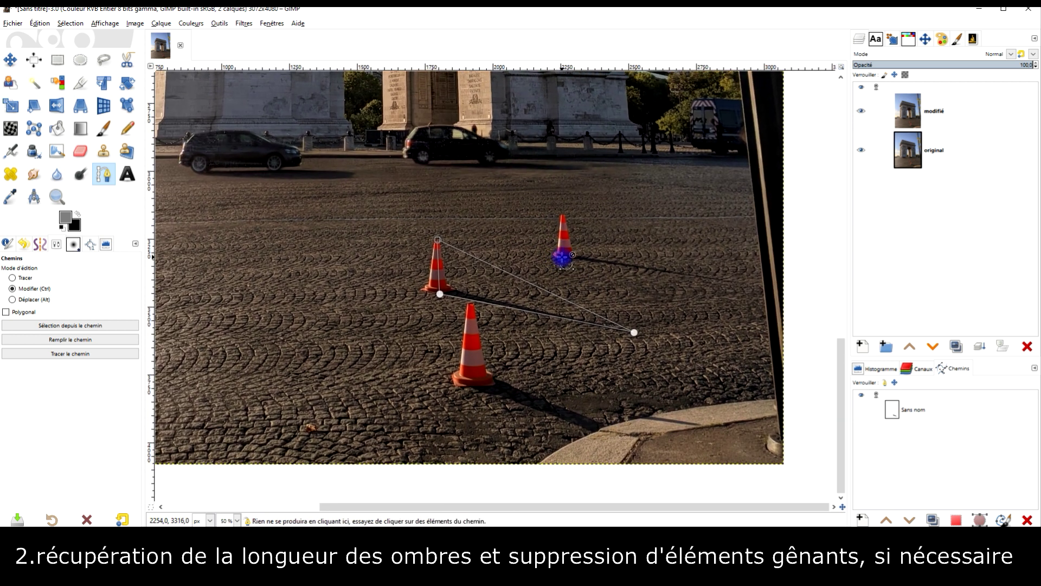
pyautogui.keyDown('ctrl'); pyautogui.scroll(1, 564, 258); pyautogui.keyUp('ctrl')
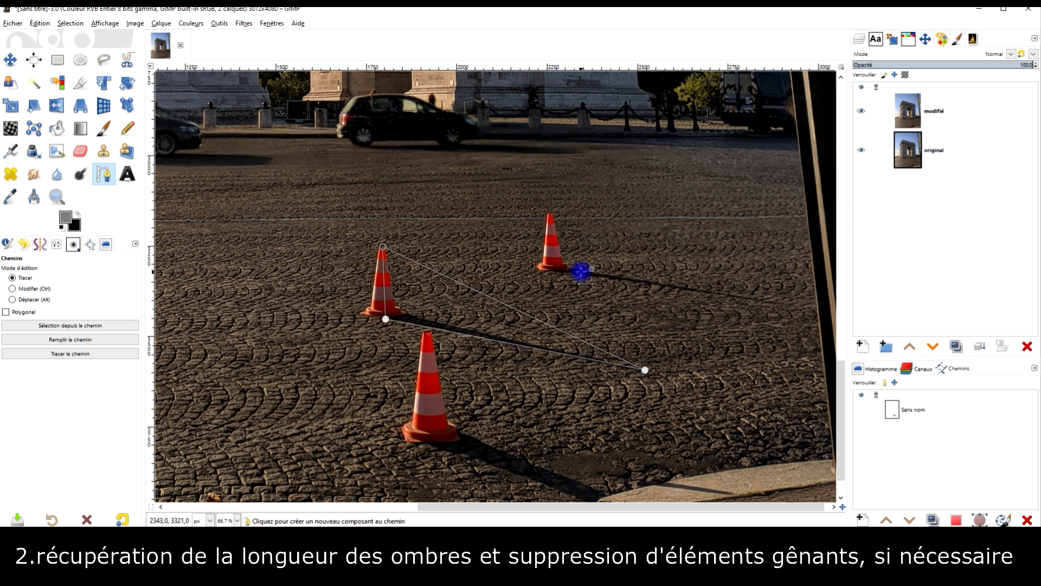
pyautogui.keyDown('ctrl'); pyautogui.scroll(-1, 580, 271); pyautogui.keyUp('ctrl')
pyautogui.moveTo(579, 270)
pyautogui.mouseDown()
pyautogui.moveTo(557, 296)
pyautogui.moveTo(486, 302)
pyautogui.mouseUp()
pyautogui.keyDown('ctrl'); pyautogui.scroll(3, 558, 293); pyautogui.keyUp('ctrl')
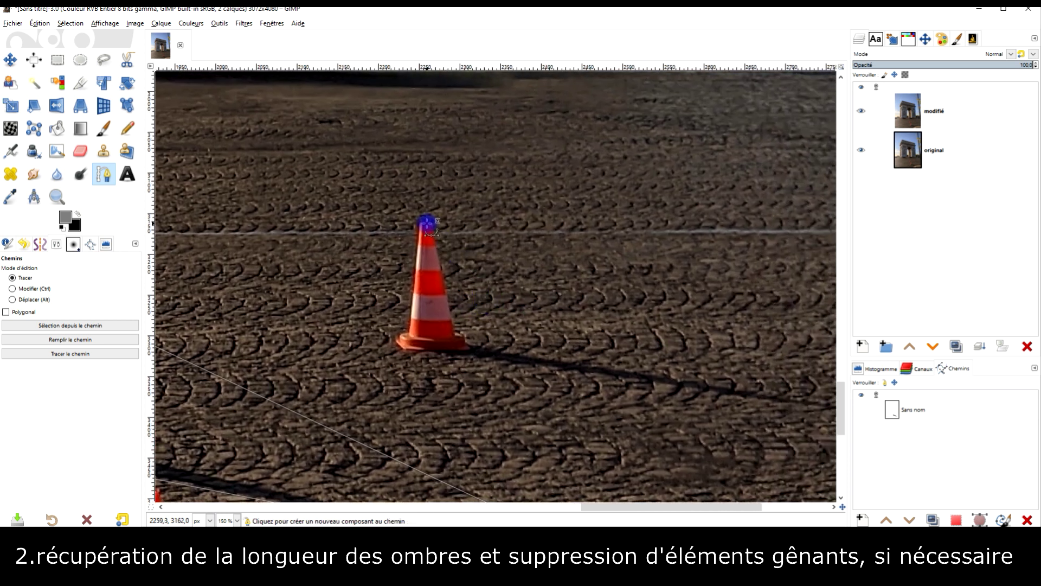
# Trace a closed triangle from the rear cone's tip and base to its shadow's end.
pyautogui.click(426, 222)
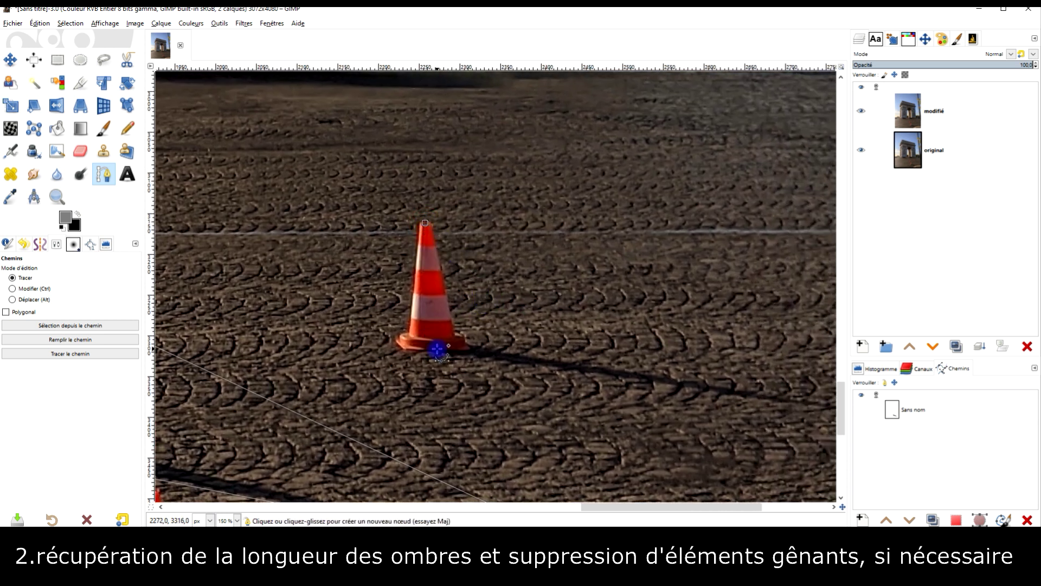
pyautogui.click(436, 350)
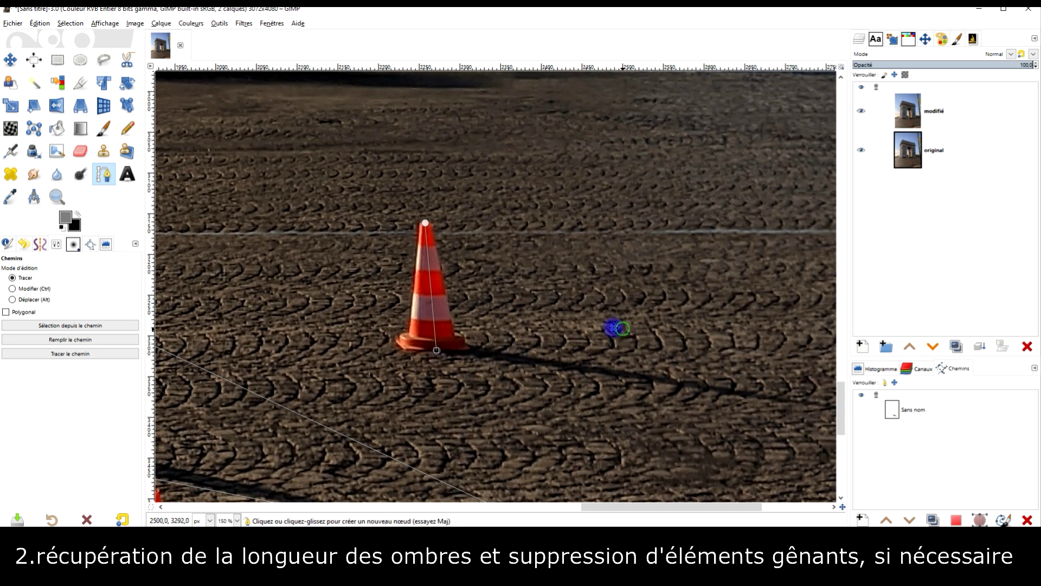
pyautogui.moveTo(616, 327); pyautogui.dragTo(454, 303)
pyautogui.moveTo(595, 332); pyautogui.dragTo(516, 320)
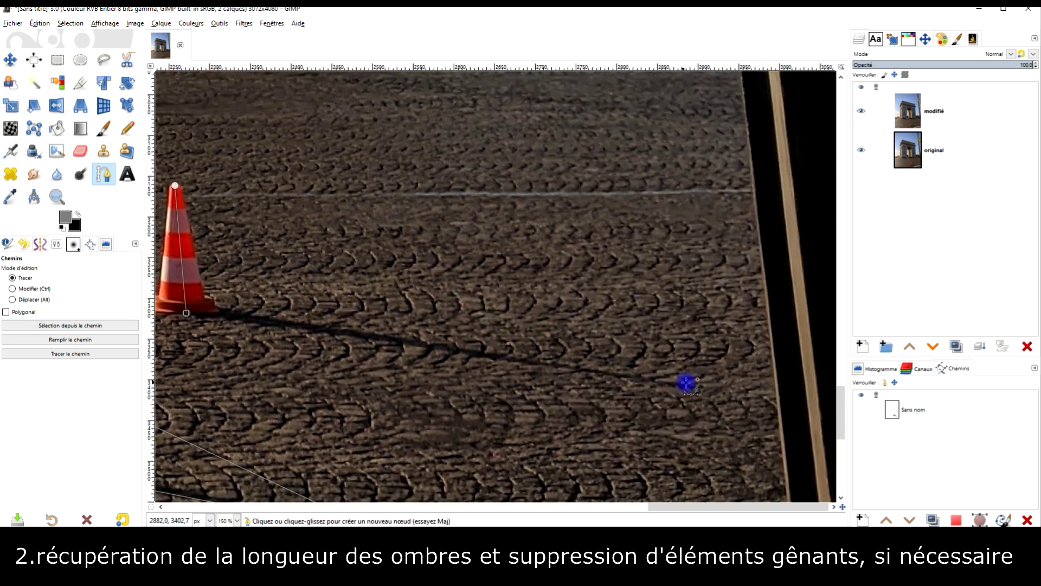
pyautogui.click(702, 387)
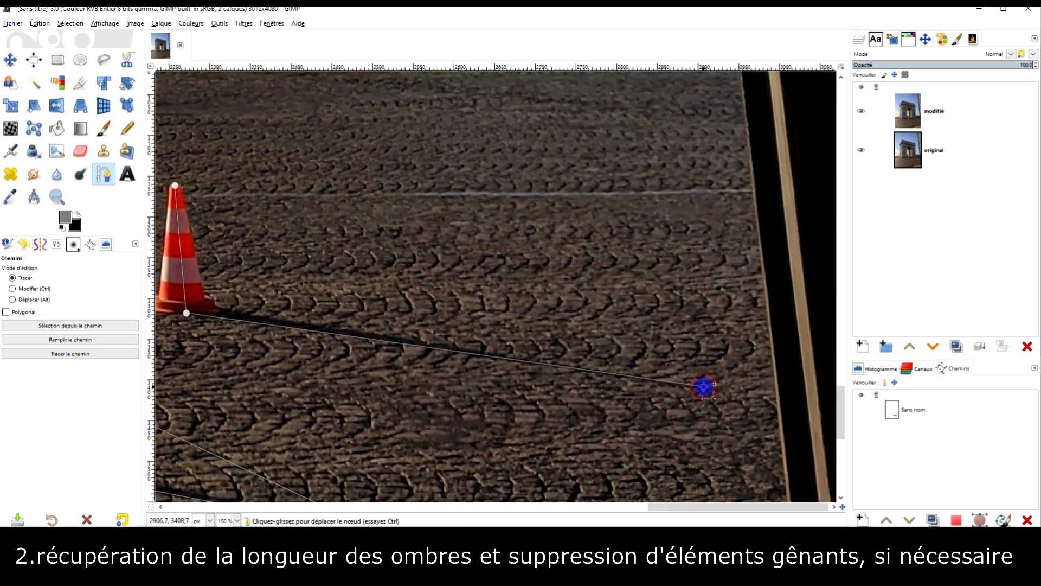
pyautogui.keyDown('ctrl'); pyautogui.click(175, 185); pyautogui.keyUp('ctrl')
pyautogui.scroll(-3, 360, 202)
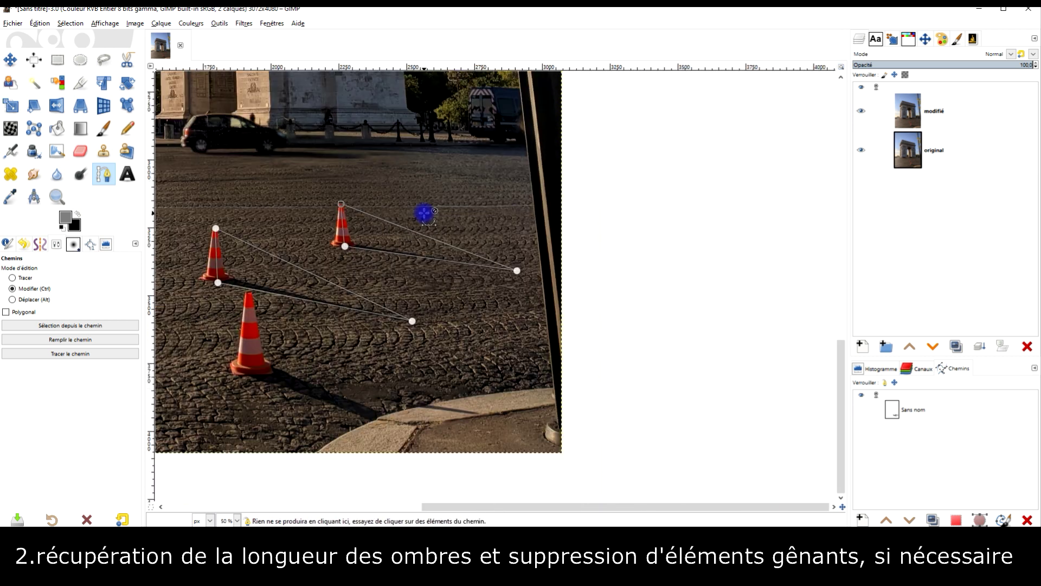
pyautogui.scroll(2, 429, 240)
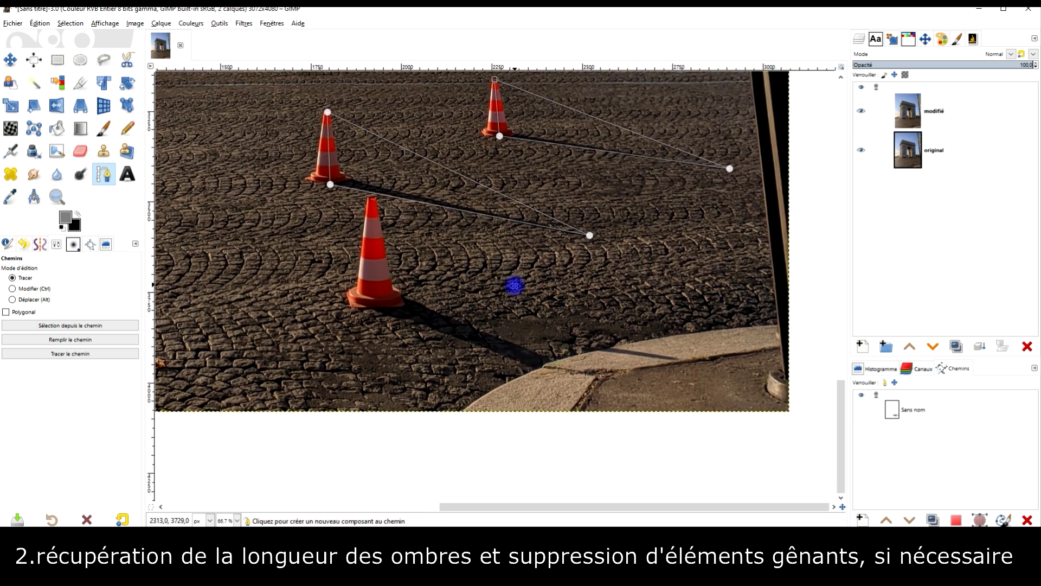
pyautogui.scroll(1, 436, 277)
# Add path nodes at the front cone's tip and base.
pyautogui.moveTo(402, 235); pyautogui.dragTo(376, 293)
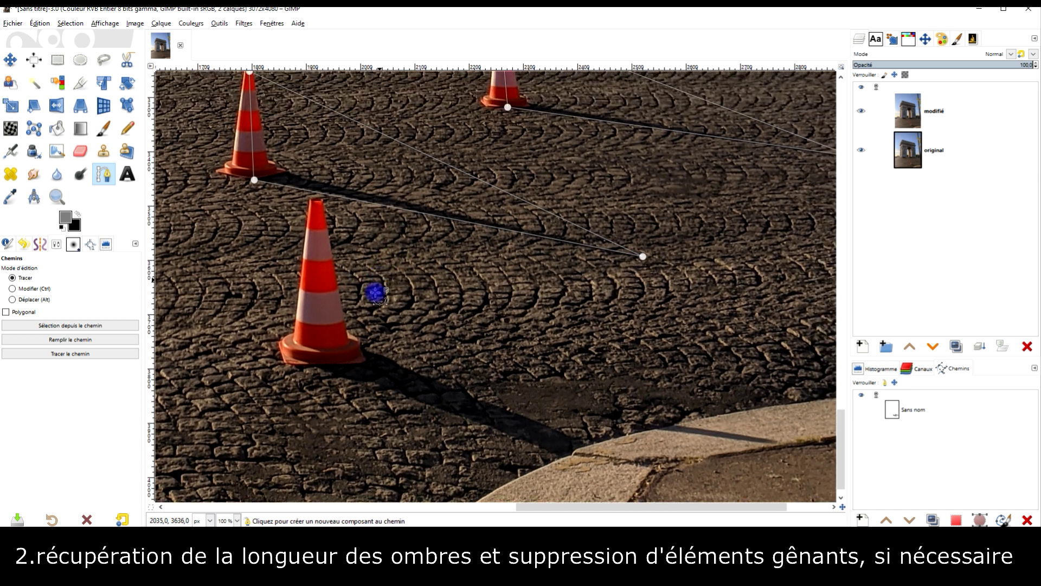
pyautogui.click(315, 199)
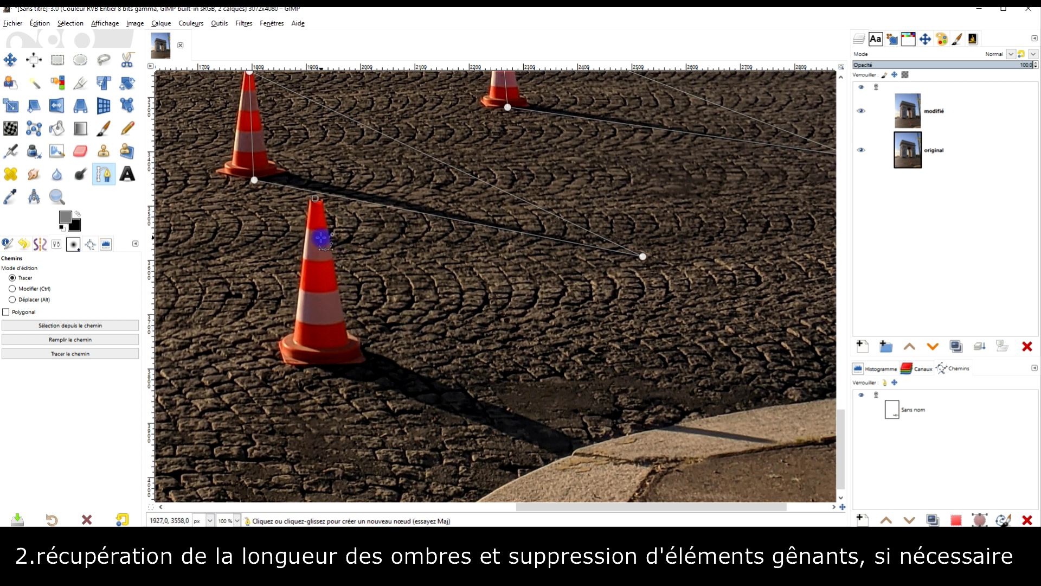
pyautogui.click(318, 363)
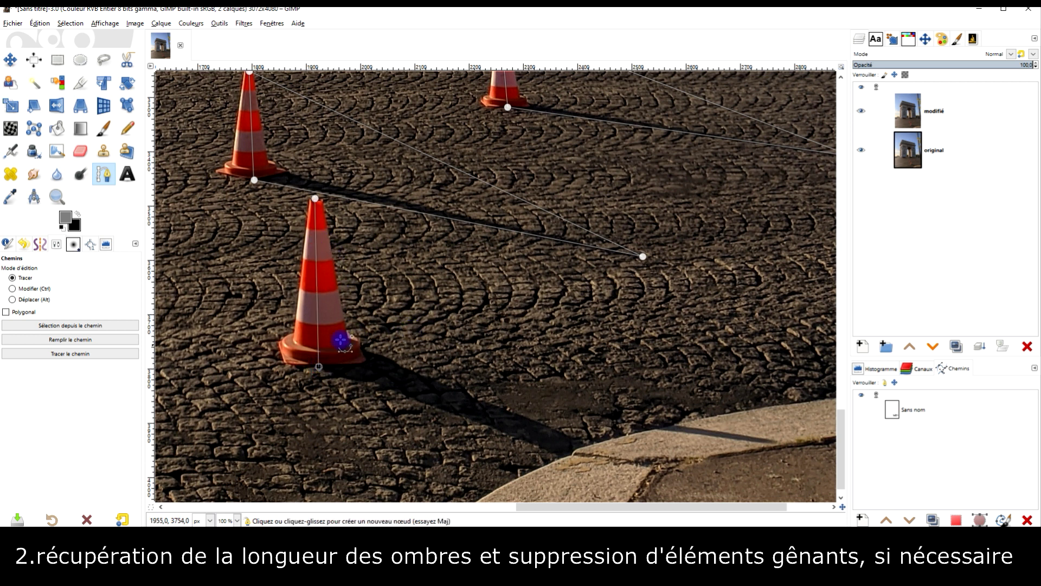
pyautogui.keyDown('ctrl'); pyautogui.scroll(-2, 412, 320); pyautogui.keyUp('ctrl')
pyautogui.keyDown('ctrl'); pyautogui.scroll(1, 481, 361); pyautogui.keyUp('ctrl')
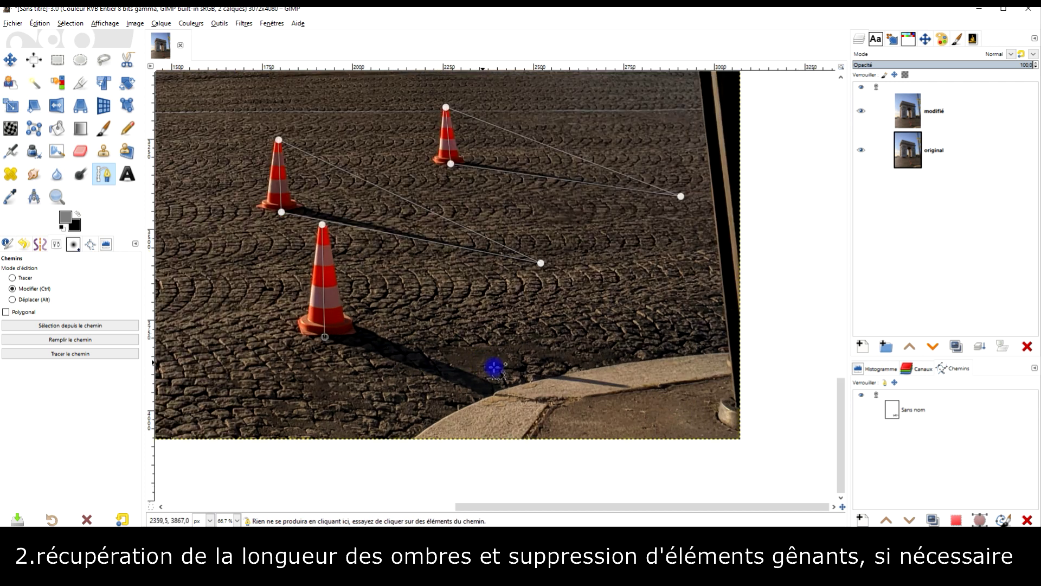
pyautogui.keyDown('ctrl'); pyautogui.scroll(1, 491, 367); pyautogui.keyUp('ctrl')
pyautogui.keyDown('ctrl'); pyautogui.scroll(1, 456, 340); pyautogui.keyUp('ctrl')
pyautogui.keyDown('ctrl'); pyautogui.scroll(-1, 473, 343); pyautogui.keyUp('ctrl')
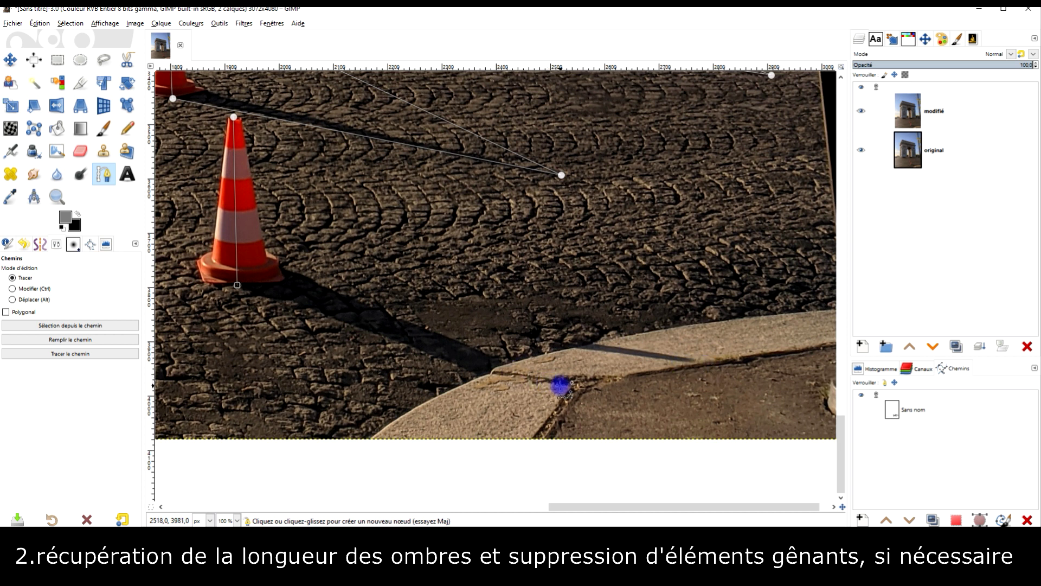
pyautogui.scroll(1, 537, 221)
pyautogui.hscroll(-1, 537, 220)
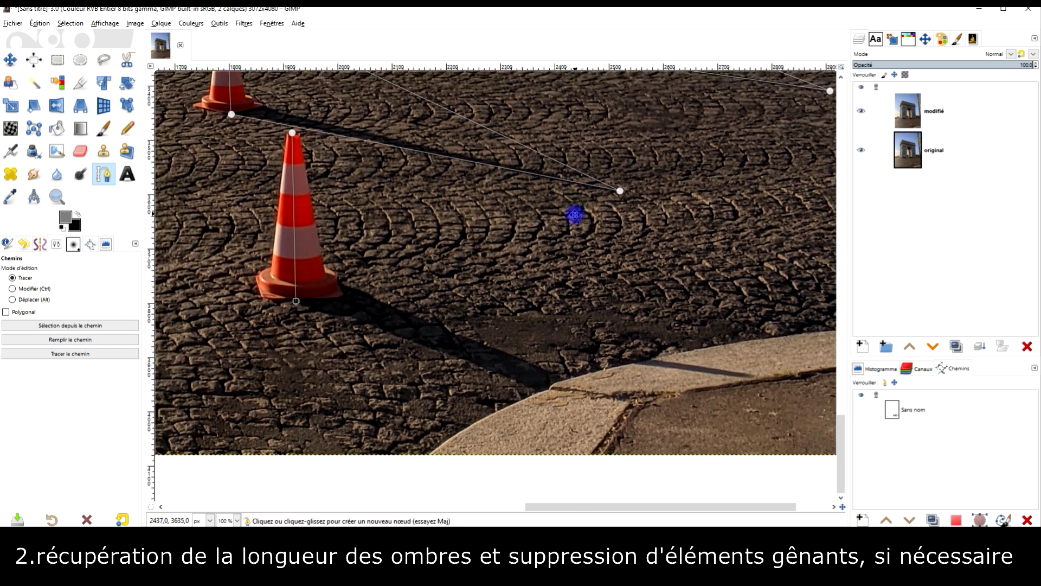
pyautogui.scroll(-2, 728, 284)
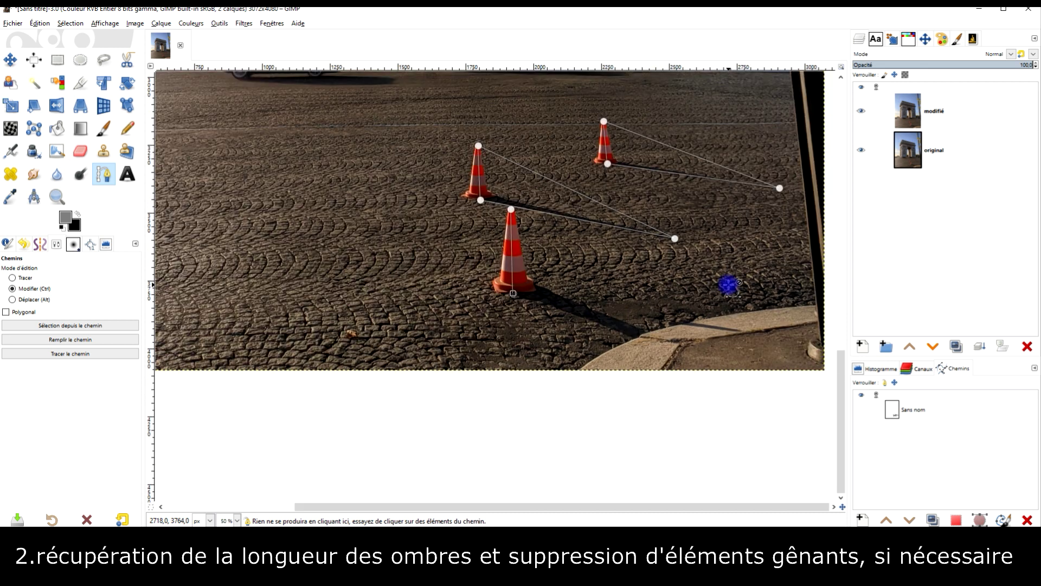
pyautogui.scroll(1, 729, 256)
pyautogui.moveTo(728, 256); pyautogui.dragTo(673, 291)
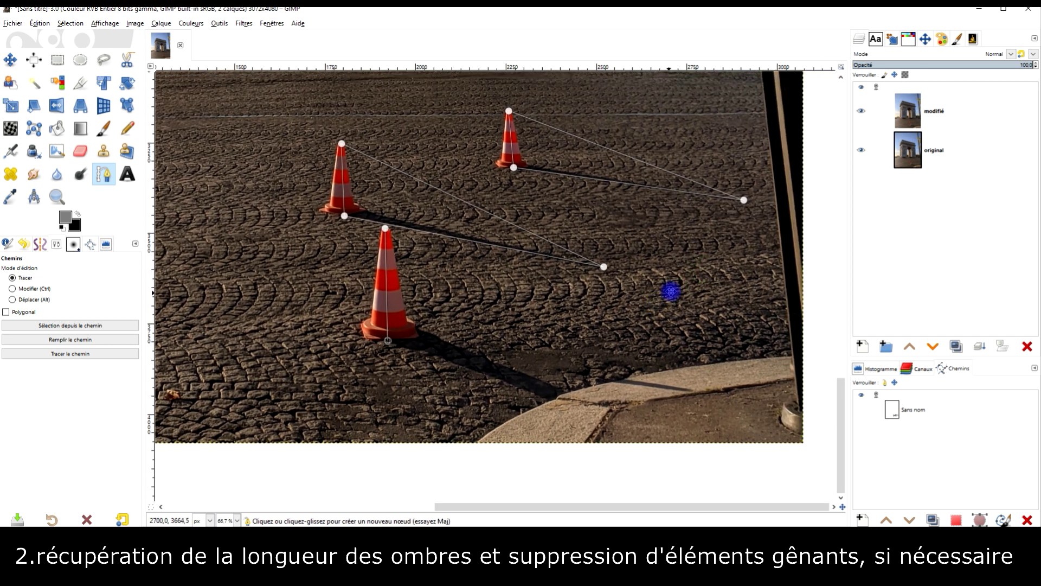
# Toggle the path's visibility on and off to check the traced guides.
pyautogui.click(863, 408)
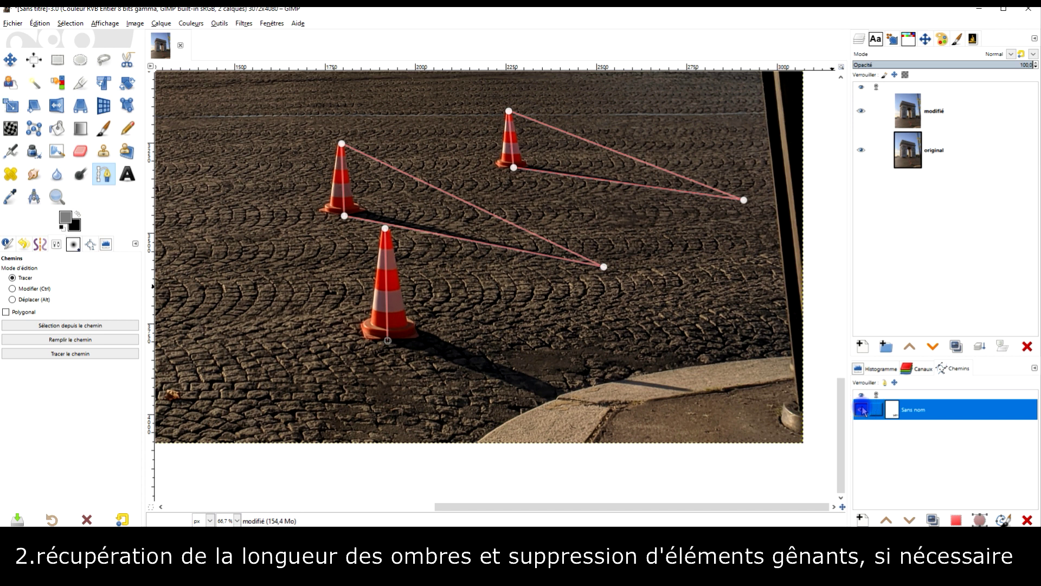
pyautogui.click(862, 409)
pyautogui.click(862, 409)
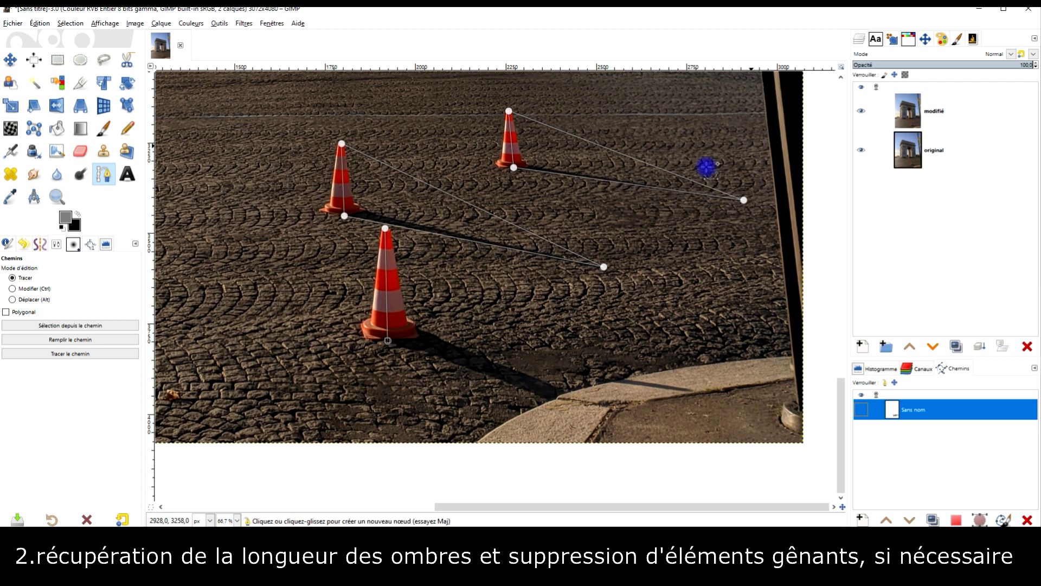
pyautogui.scroll(-1, 575, 216)
pyautogui.scroll(-1, 747, 358)
pyautogui.hscroll(1, 705, 349)
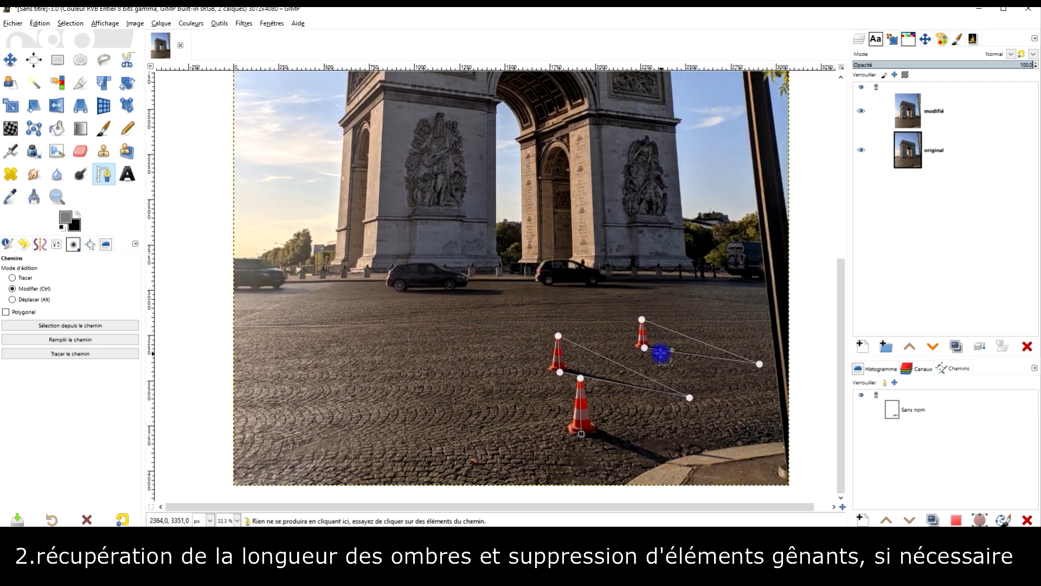
# Switch to the Clone tool and set its source on the pavement left of the rear cone.
pyautogui.scroll(-2, 670, 342)
pyautogui.scroll(3, 686, 330)
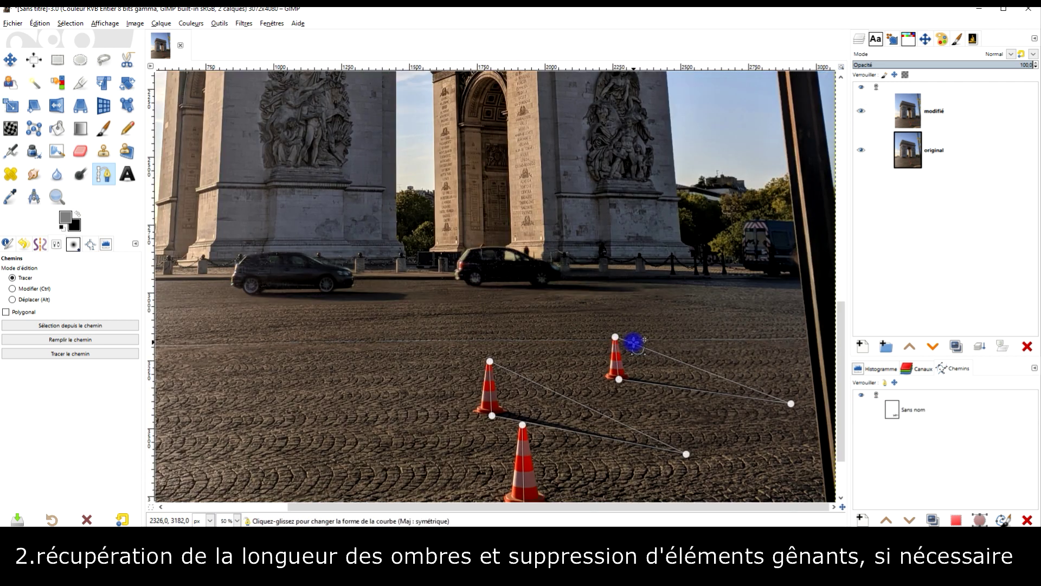
pyautogui.click(57, 59)
pyautogui.scroll(1, 654, 372)
pyautogui.scroll(1, 654, 373)
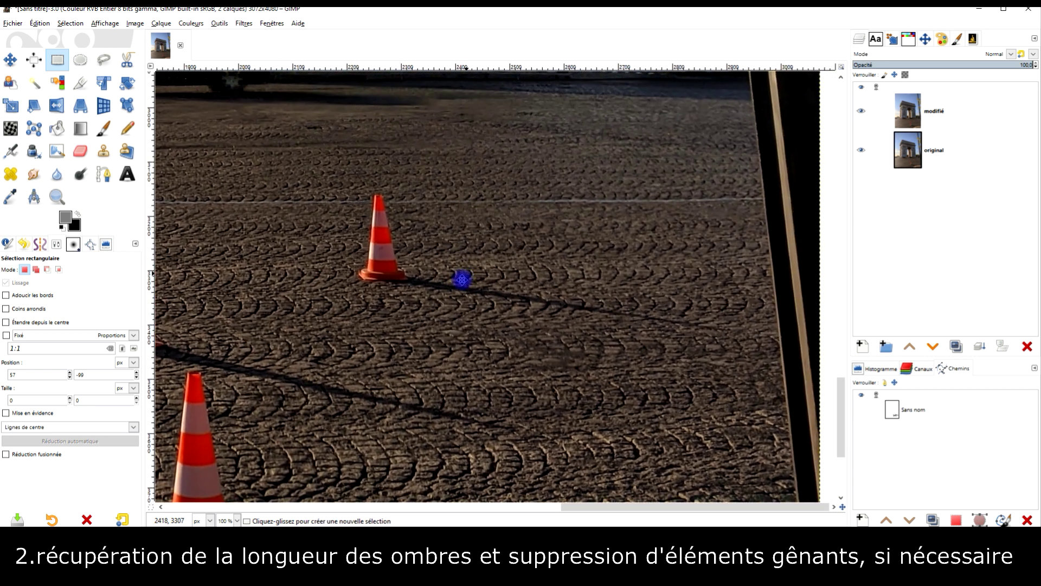
pyautogui.hscroll(1, 609, 298)
pyautogui.hscroll(1, 609, 298)
pyautogui.scroll(1, 610, 297)
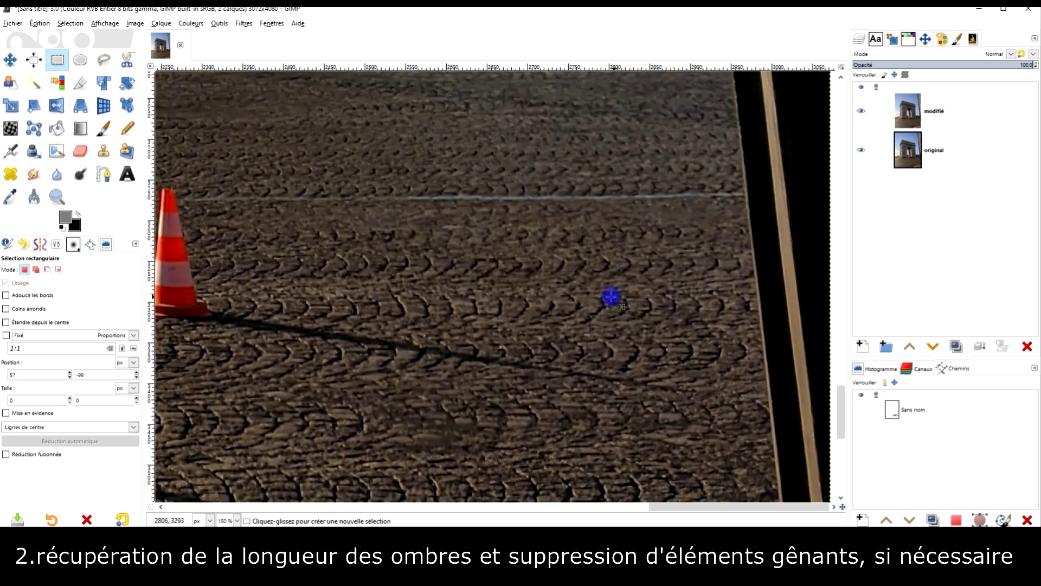
pyautogui.scroll(-3, 360, 337)
pyautogui.scroll(1, 579, 365)
pyautogui.scroll(1, 390, 339)
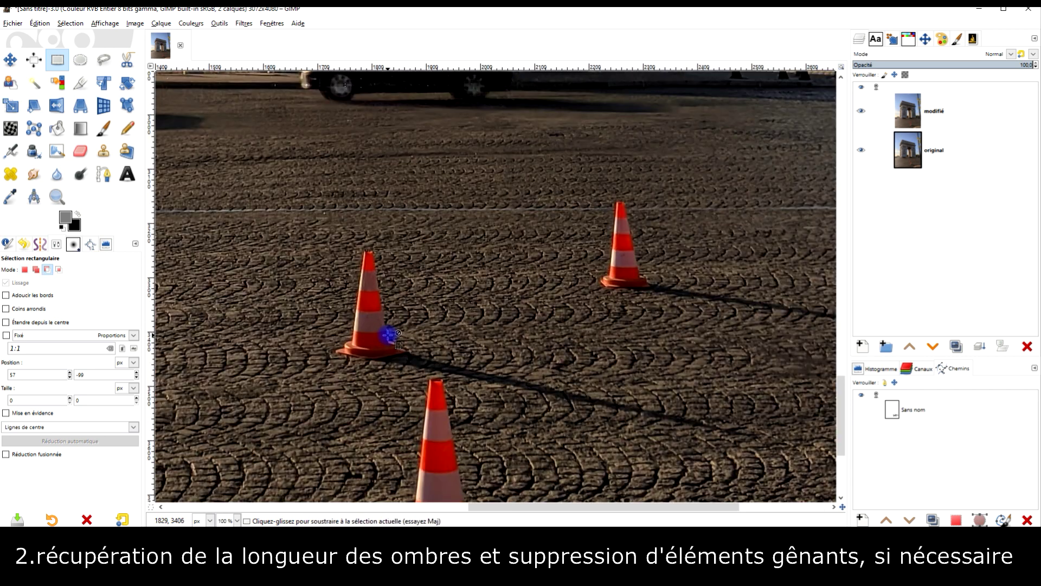
pyautogui.scroll(1, 388, 336)
pyautogui.scroll(-1, 491, 304)
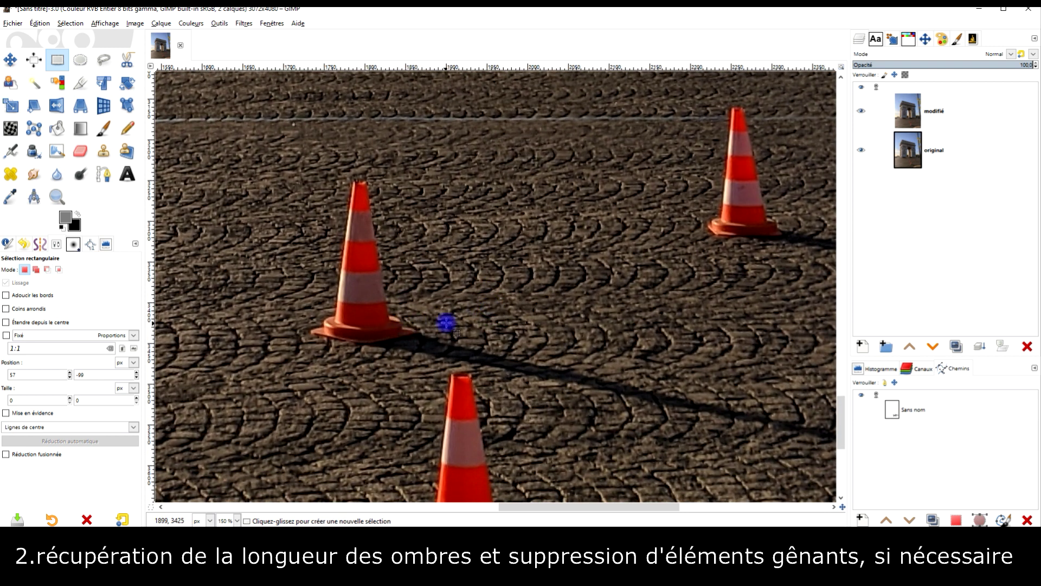
pyautogui.scroll(1, 446, 323)
pyautogui.hscroll(-2, 477, 348)
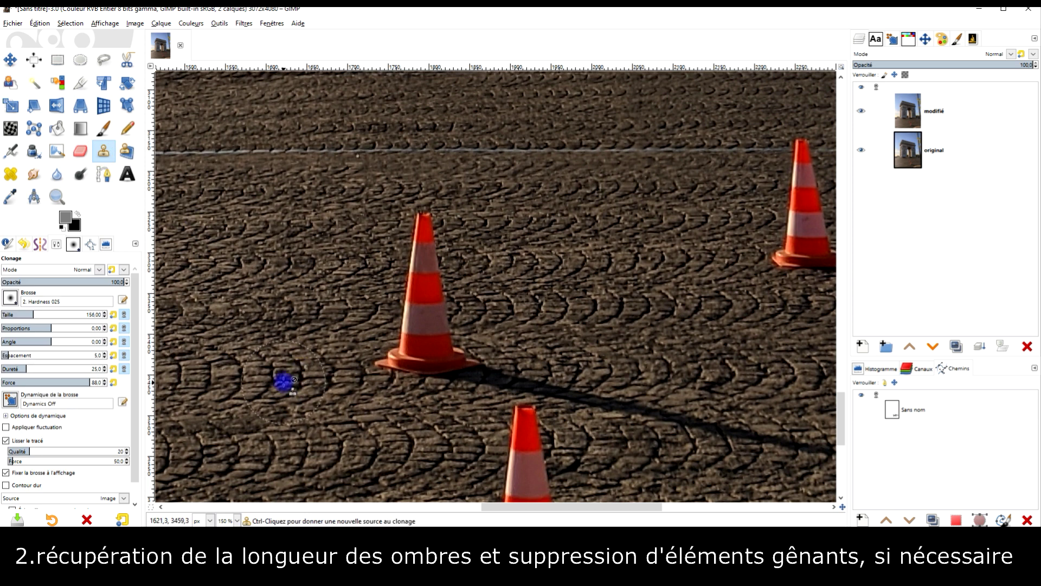
pyautogui.keyDown('ctrl'); pyautogui.scroll(1, 280, 383); pyautogui.keyUp('ctrl')
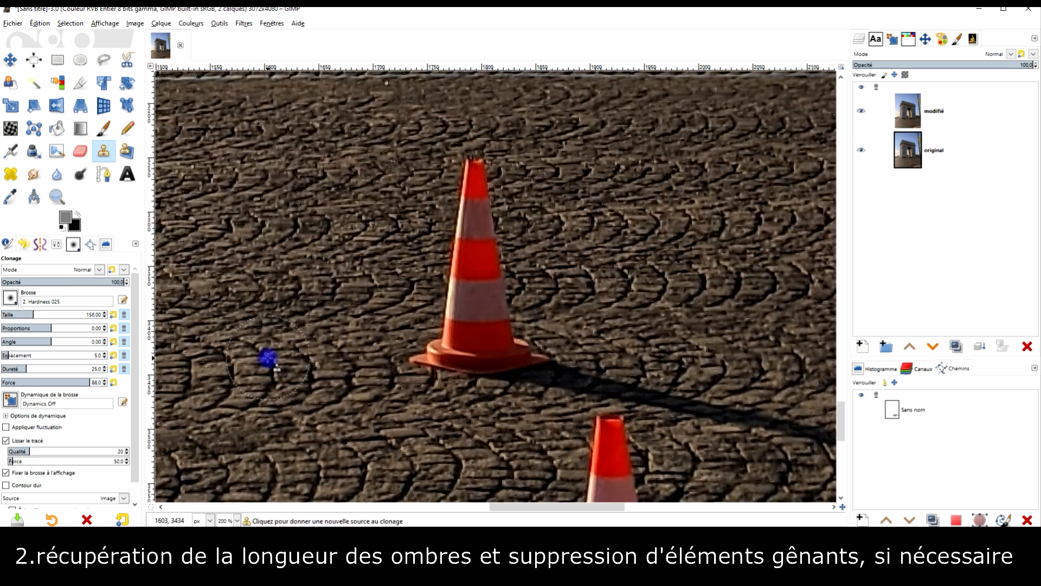
pyautogui.keyDown('ctrl'); pyautogui.click(266, 356); pyautogui.keyUp('ctrl')
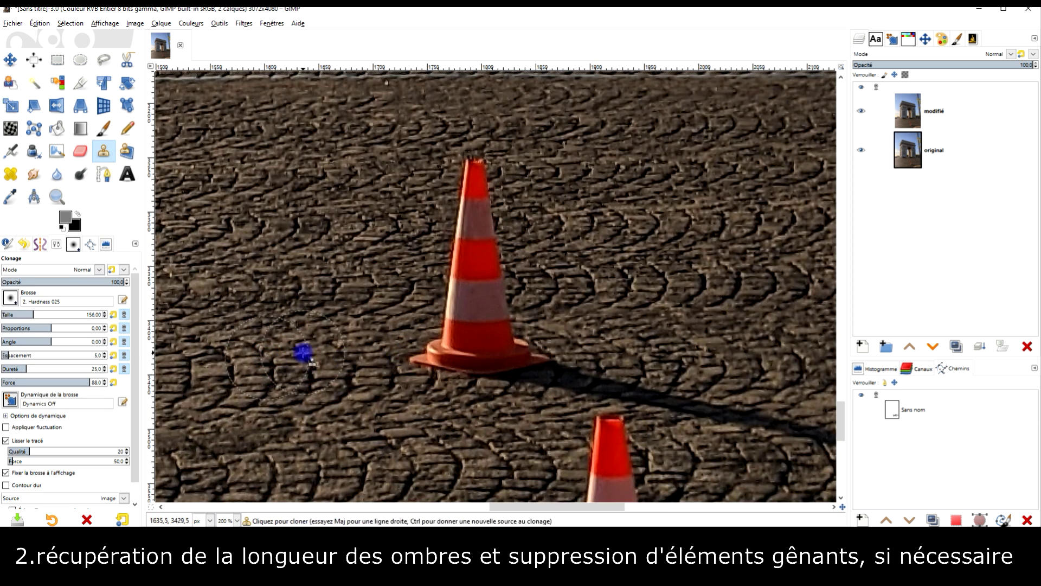
# Clone pavement over the cone's base and the dark shadow leading from it.
pyautogui.click(431, 362)
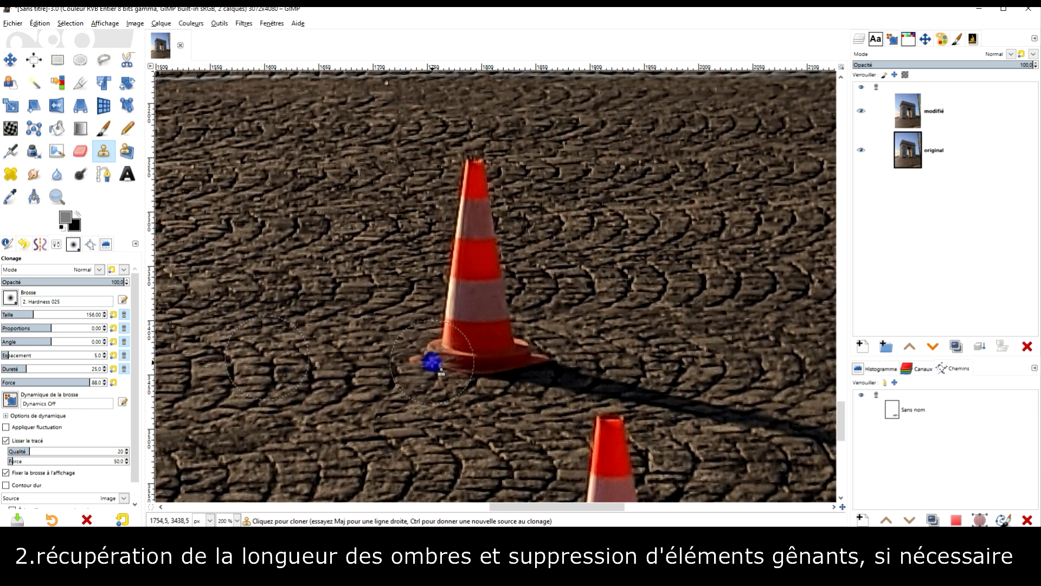
pyautogui.moveTo(430, 366)
pyautogui.mouseDown()
pyautogui.moveTo(469, 360)
pyautogui.moveTo(474, 177)
pyautogui.moveTo(453, 307)
pyautogui.moveTo(495, 332)
pyautogui.moveTo(503, 375)
pyautogui.moveTo(557, 380)
pyautogui.mouseUp()
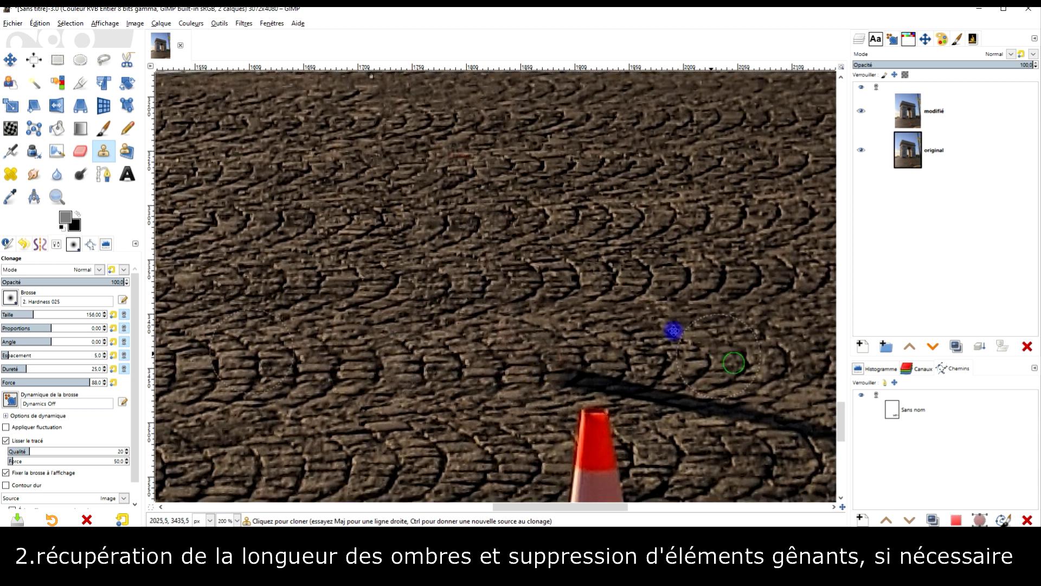
pyautogui.moveTo(674, 330)
pyautogui.mouseDown()
pyautogui.moveTo(519, 274)
pyautogui.moveTo(588, 262)
pyautogui.moveTo(603, 312)
pyautogui.mouseUp()
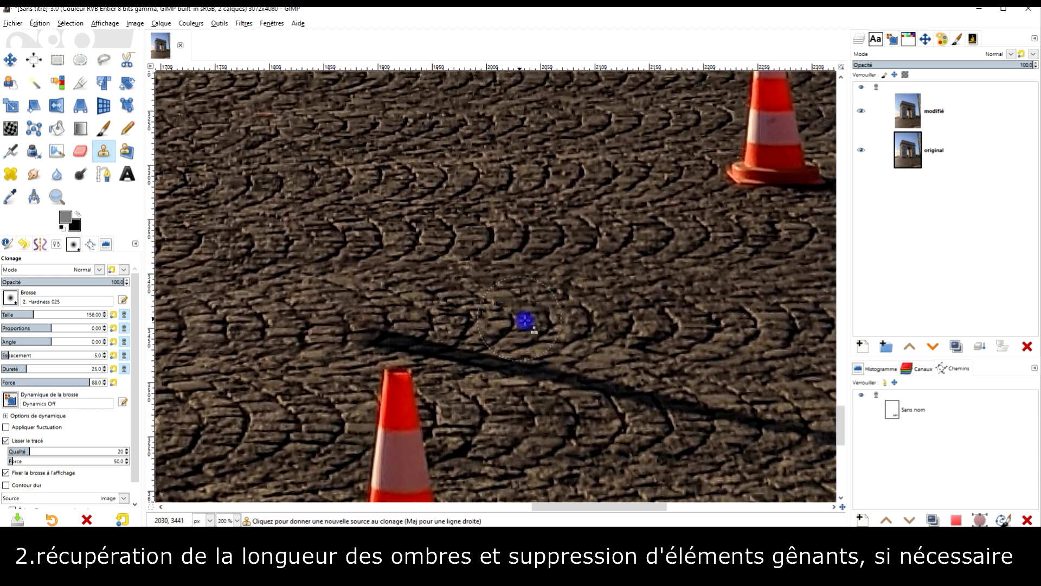
pyautogui.keyDown('ctrl'); pyautogui.scroll(1, 553, 326); pyautogui.keyUp('ctrl')
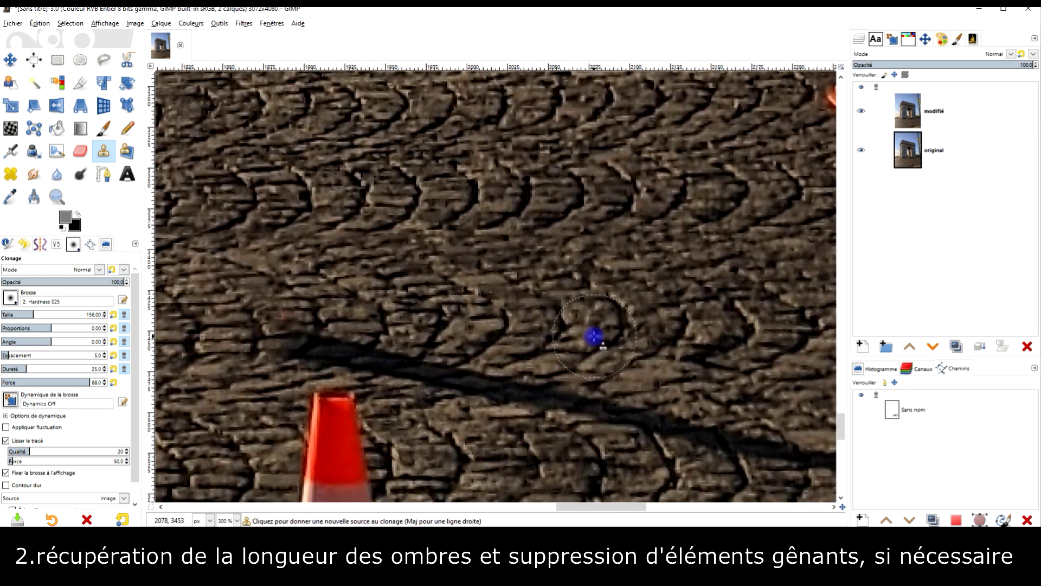
pyautogui.keyDown('ctrl'); pyautogui.click(640, 358); pyautogui.keyUp('ctrl')
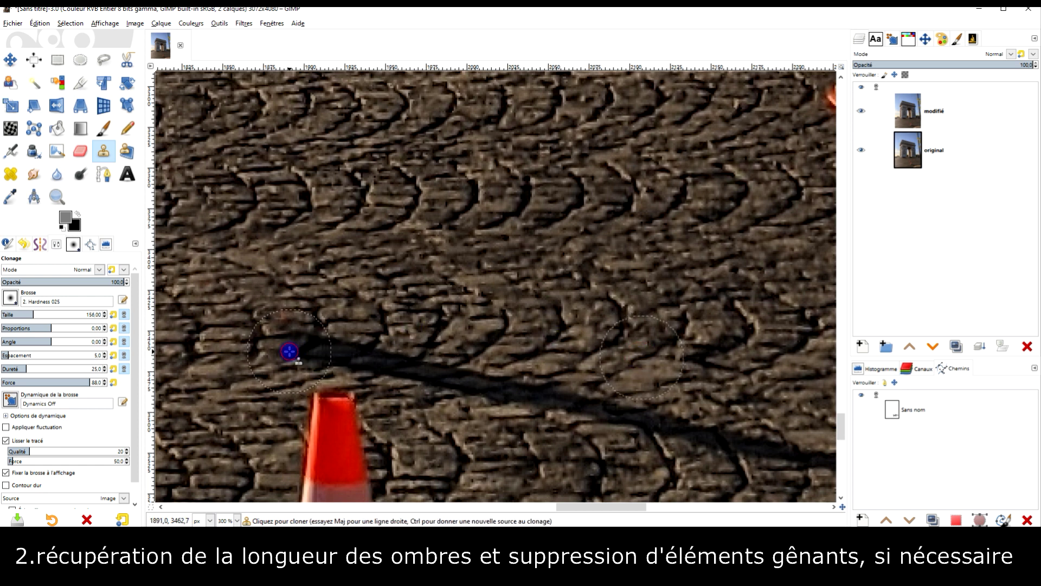
pyautogui.moveTo(289, 352); pyautogui.dragTo(558, 404)
# Resample clean pavement and clone away the remaining shadow streak.
pyautogui.scroll(-3, 578, 400)
pyautogui.scroll(-5, 570, 361)
pyautogui.hscroll(3, 510, 367)
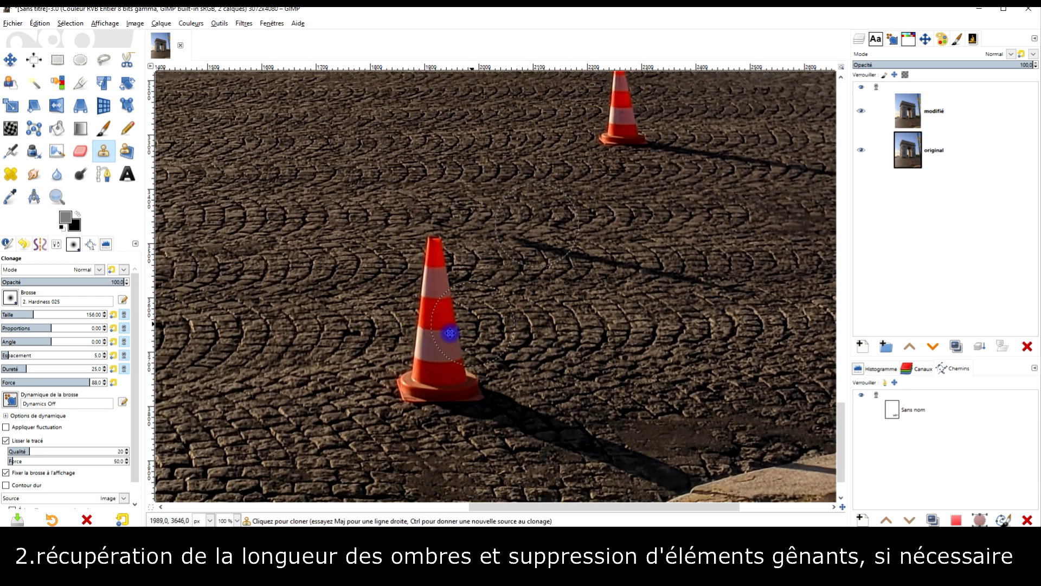
pyautogui.keyDown('ctrl'); pyautogui.scroll(2, 412, 293); pyautogui.keyUp('ctrl')
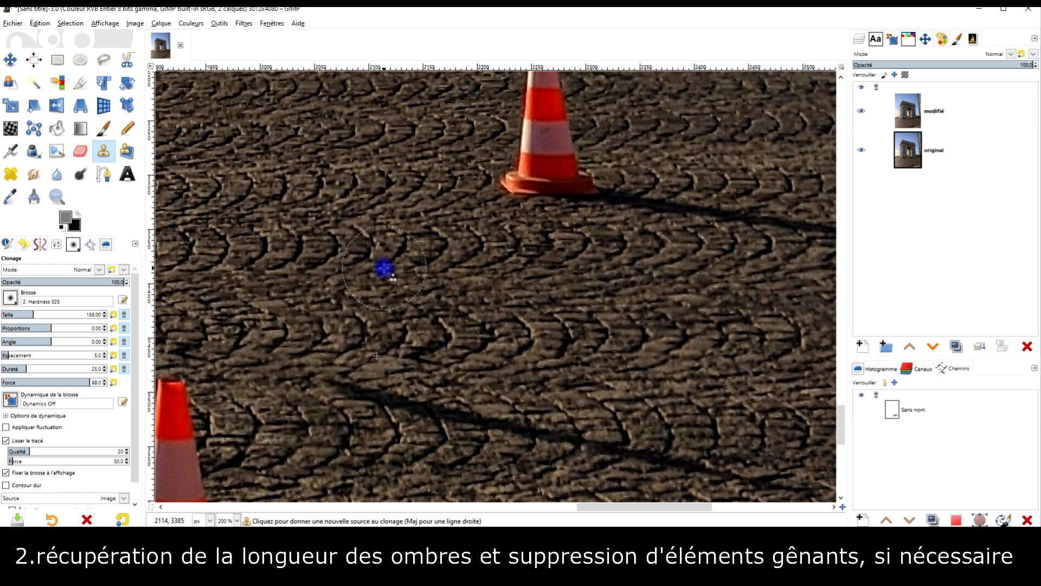
pyautogui.keyDown('ctrl'); pyautogui.click(382, 265); pyautogui.keyUp('ctrl')
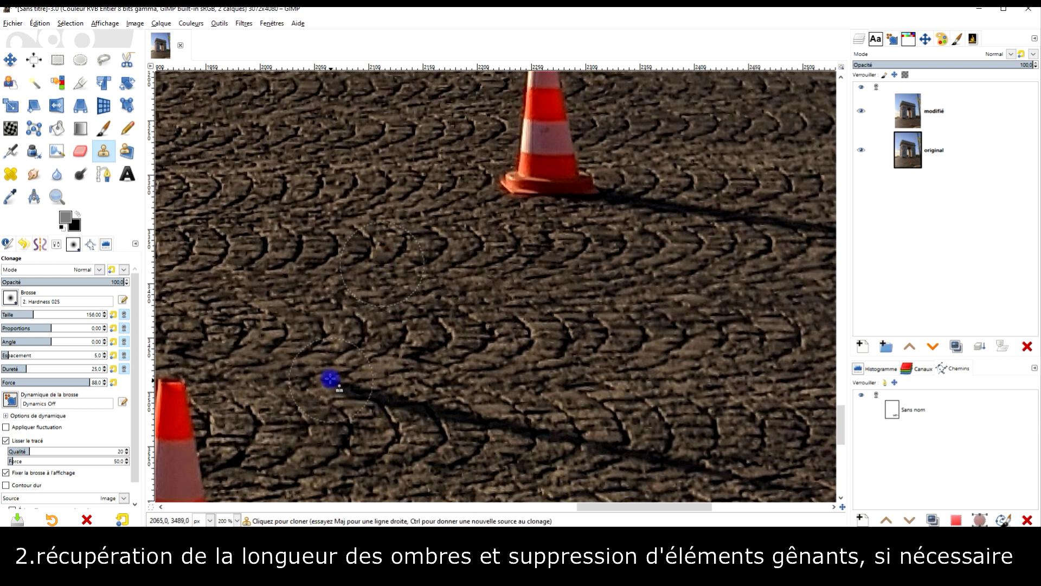
pyautogui.moveTo(333, 361)
pyautogui.mouseDown()
pyautogui.moveTo(341, 389)
pyautogui.moveTo(797, 488)
pyautogui.mouseUp()
# Zoom to 150% and pan to the lower orange traffic cone.
pyautogui.keyDown('ctrl'); pyautogui.scroll(-2, 738, 453); pyautogui.keyUp('ctrl')
pyautogui.scroll(-3, 737, 453)
pyautogui.scroll(-1, 466, 279)
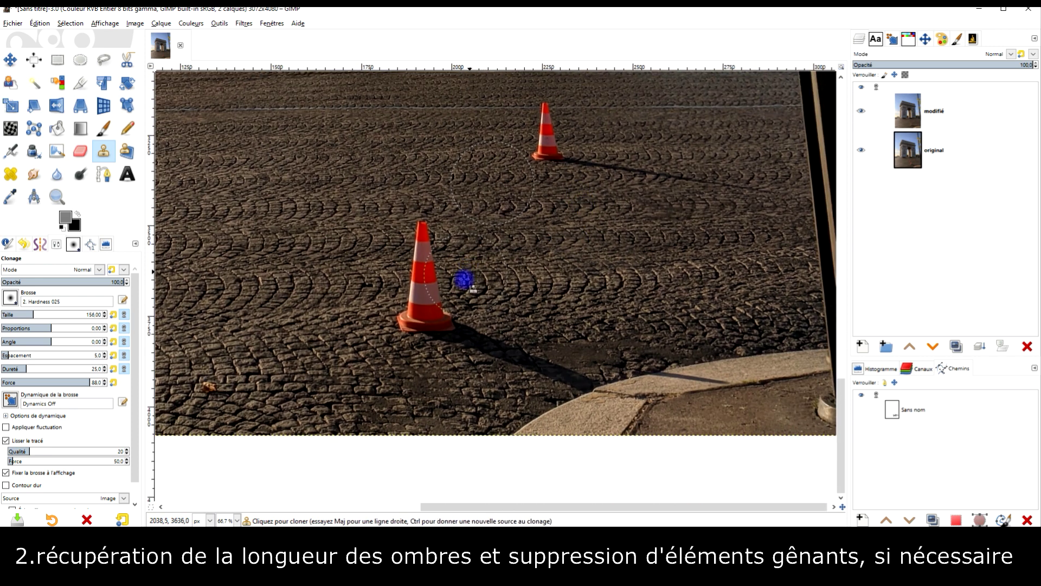
pyautogui.keyDown('ctrl'); pyautogui.scroll(3, 425, 328); pyautogui.keyUp('ctrl')
pyautogui.hscroll(-2, 559, 343)
pyautogui.scroll(1, 588, 296)
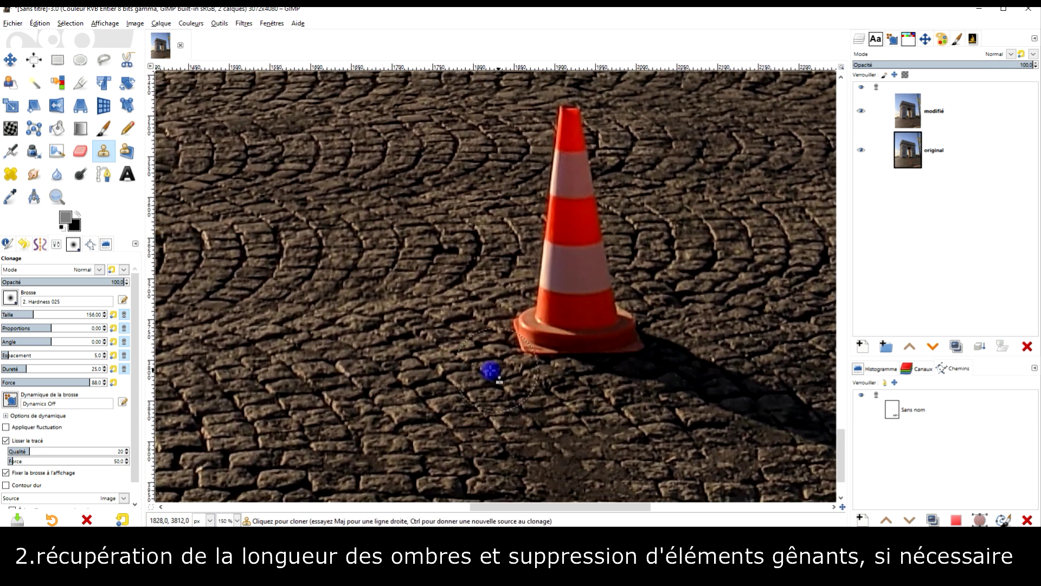
pyautogui.scroll(-1, 495, 404)
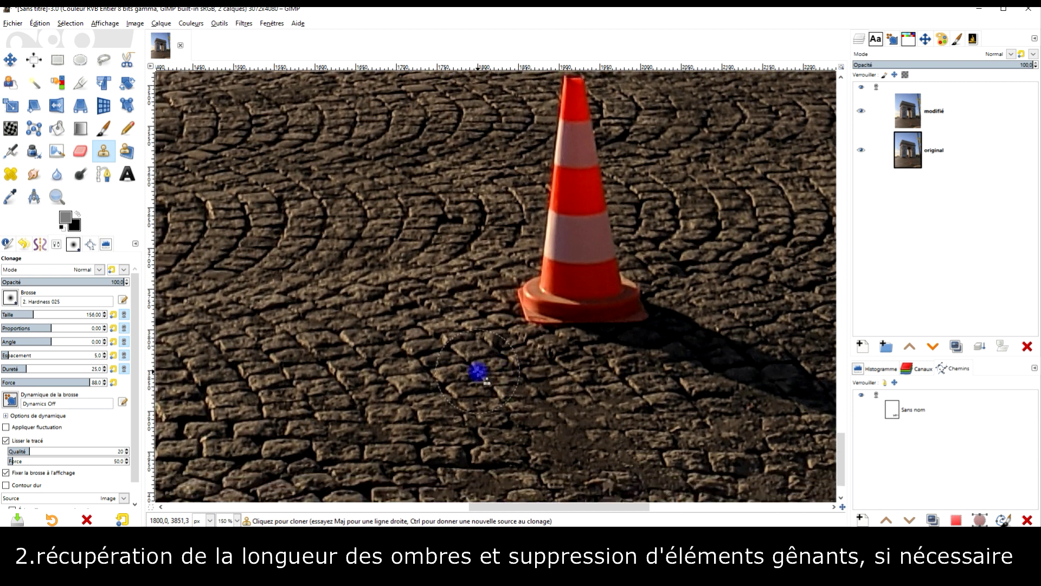
pyautogui.hscroll(3, 477, 372)
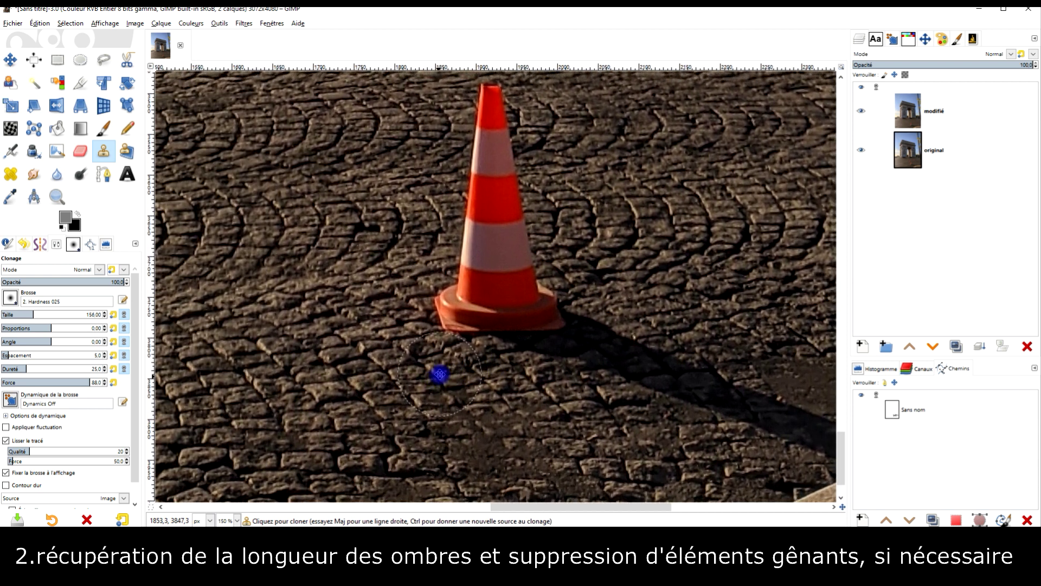
# Sample cobblestones beside the lower cone and paint them over its base and body.
pyautogui.press('ctrl')
pyautogui.keyDown('ctrl'); pyautogui.click(336, 313); pyautogui.keyUp('ctrl')
pyautogui.moveTo(449, 295)
pyautogui.mouseDown()
pyautogui.moveTo(470, 324)
pyautogui.moveTo(493, 93)
pyautogui.moveTo(528, 327)
pyautogui.mouseUp()
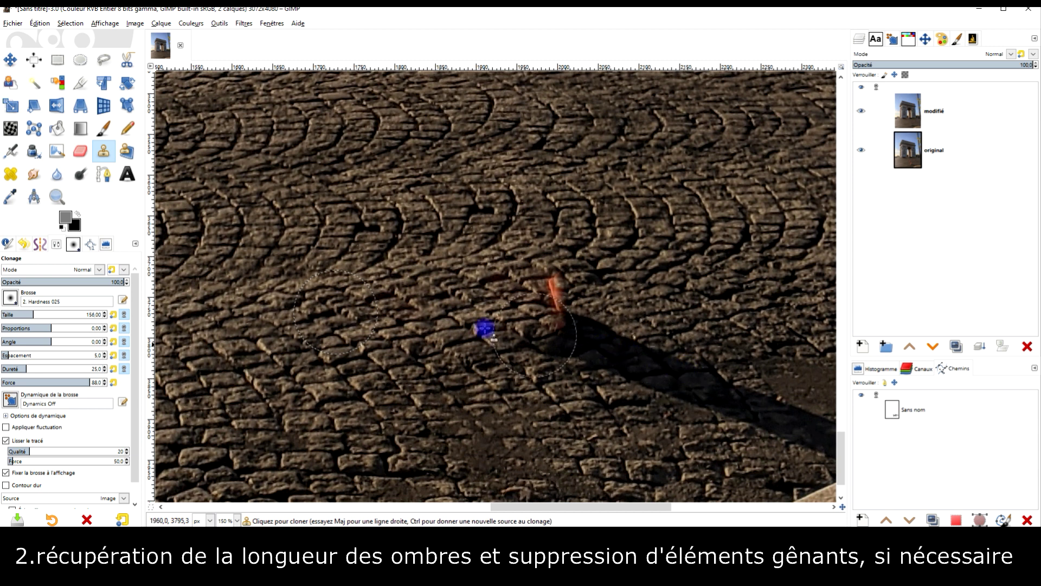
pyautogui.keyDown('ctrl'); pyautogui.click(393, 339); pyautogui.keyUp('ctrl')
pyautogui.moveTo(534, 320)
pyautogui.mouseDown()
pyautogui.moveTo(574, 321)
pyautogui.moveTo(562, 293)
pyautogui.moveTo(574, 324)
pyautogui.moveTo(686, 380)
pyautogui.mouseUp()
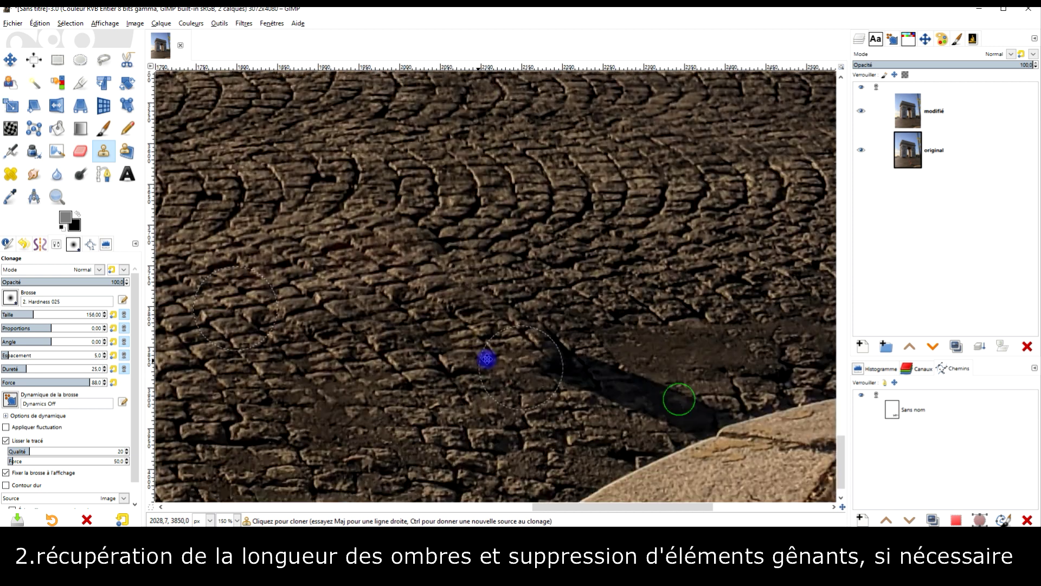
# Clone clean cobblestone texture over the removed cone's shadow on the pavement.
pyautogui.scroll(-3, 487, 358)
pyautogui.hscroll(5, 486, 359)
pyautogui.keyDown('ctrl'); pyautogui.click(497, 253); pyautogui.keyUp('ctrl')
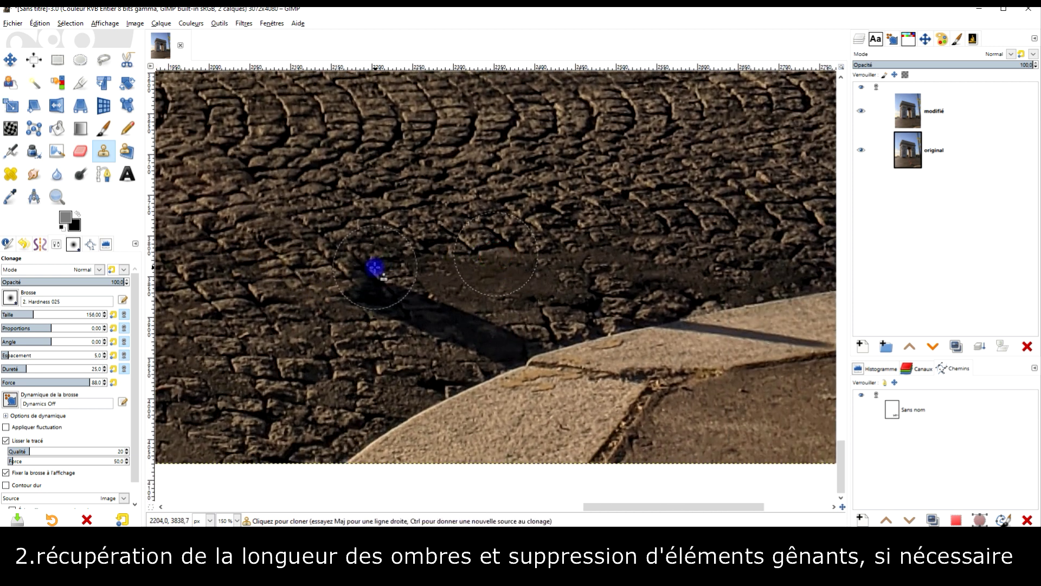
pyautogui.moveTo(373, 268)
pyautogui.mouseDown()
pyautogui.moveTo(383, 297)
pyautogui.moveTo(426, 309)
pyautogui.moveTo(623, 318)
pyautogui.moveTo(698, 352)
pyautogui.mouseUp()
pyautogui.scroll(-3, 708, 253)
pyautogui.scroll(-1, 708, 253)
pyautogui.hscroll(3, 554, 279)
pyautogui.scroll(2, 575, 263)
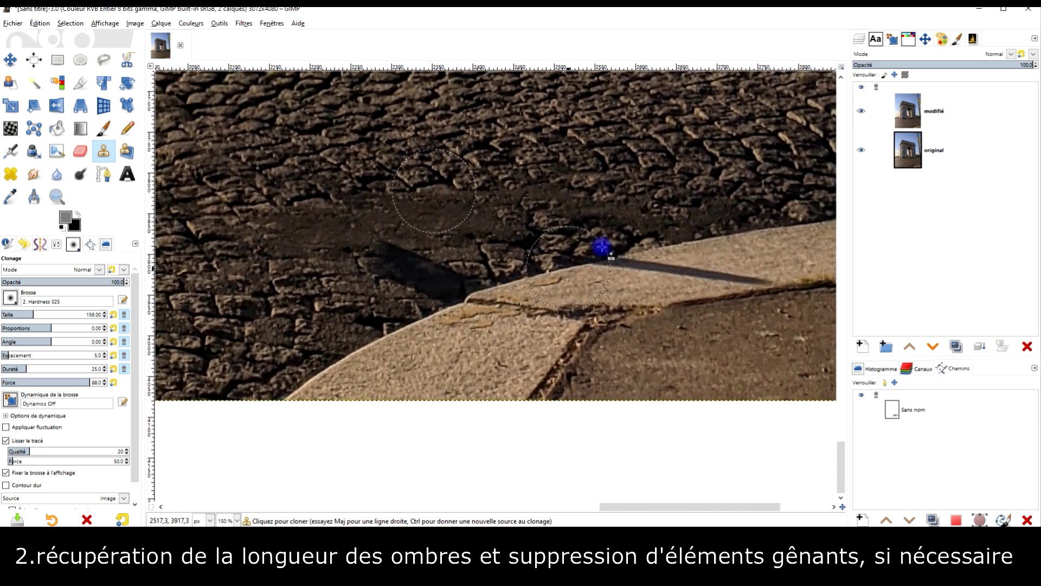
pyautogui.hscroll(2, 700, 245)
pyautogui.scroll(1, 701, 246)
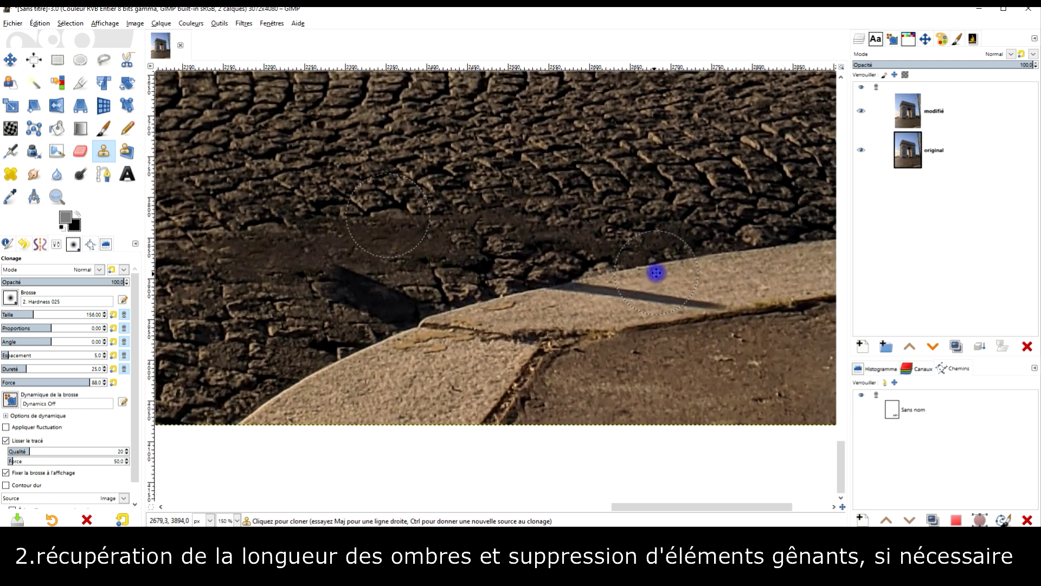
pyautogui.keyDown('ctrl'); pyautogui.click(702, 254); pyautogui.keyUp('ctrl')
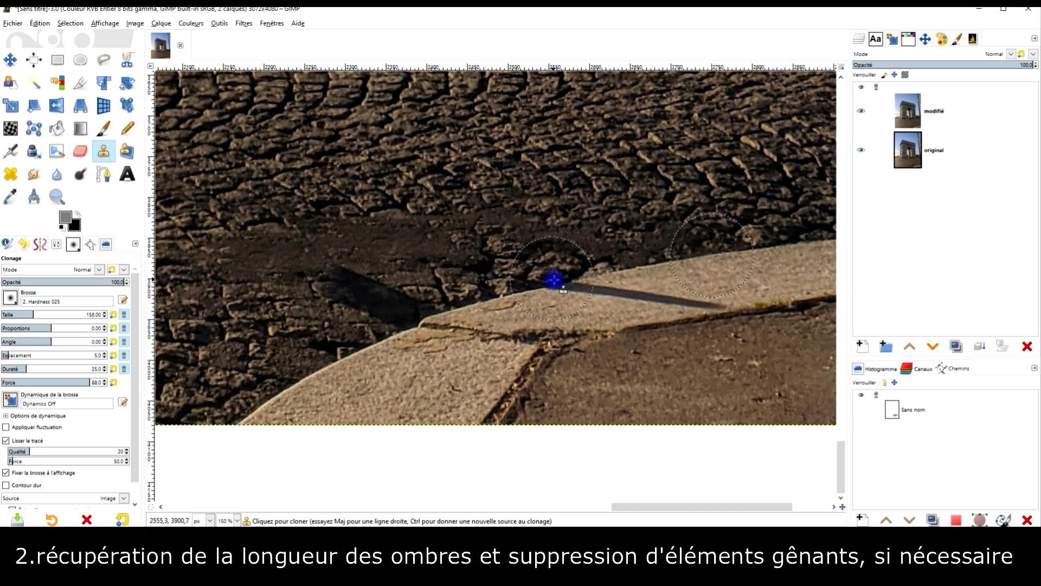
pyautogui.moveTo(569, 285)
pyautogui.mouseDown()
pyautogui.moveTo(587, 284)
pyautogui.moveTo(542, 278)
pyautogui.mouseUp()
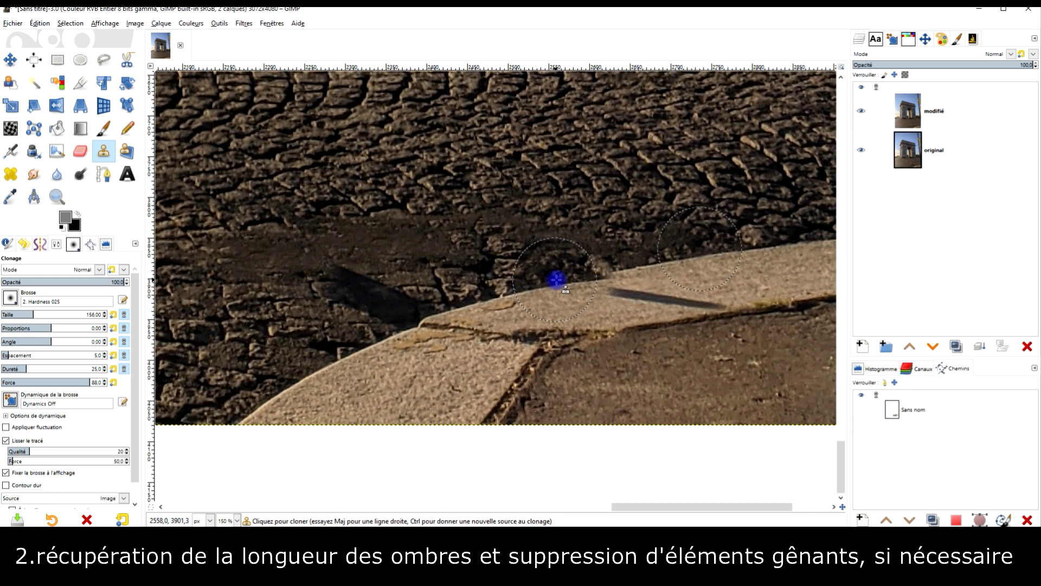
# Cover the shadow's left end with cloned pavement and ledge stone texture.
pyautogui.keyDown('ctrl'); pyautogui.scroll(1, 424, 218); pyautogui.keyUp('ctrl')
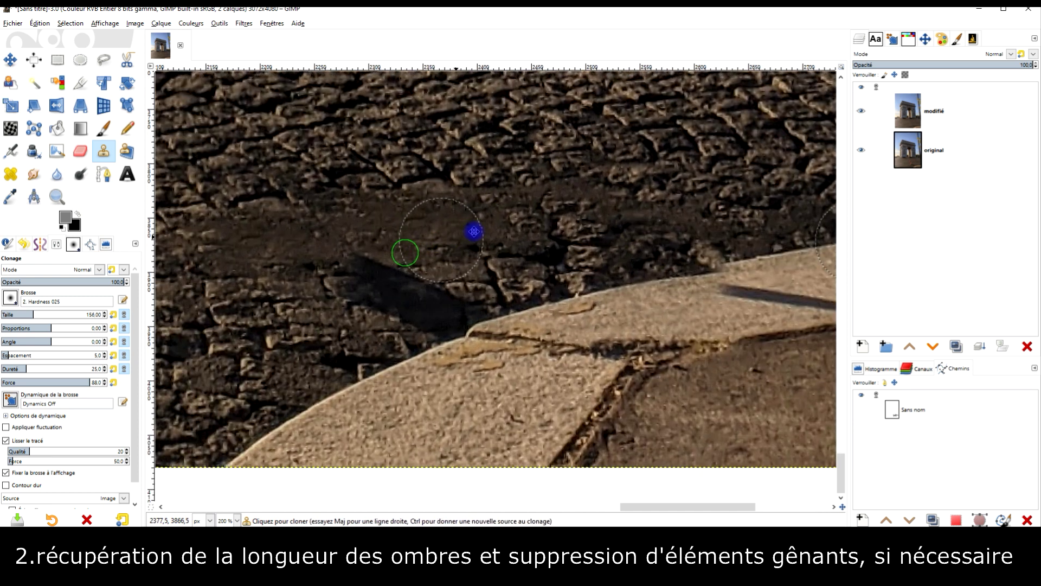
pyautogui.keyDown('ctrl'); pyautogui.click(568, 233); pyautogui.keyUp('ctrl')
pyautogui.moveTo(401, 242)
pyautogui.mouseDown()
pyautogui.moveTo(433, 247)
pyautogui.moveTo(444, 271)
pyautogui.moveTo(531, 292)
pyautogui.mouseUp()
pyautogui.keyDown('ctrl'); pyautogui.click(338, 261); pyautogui.keyUp('ctrl')
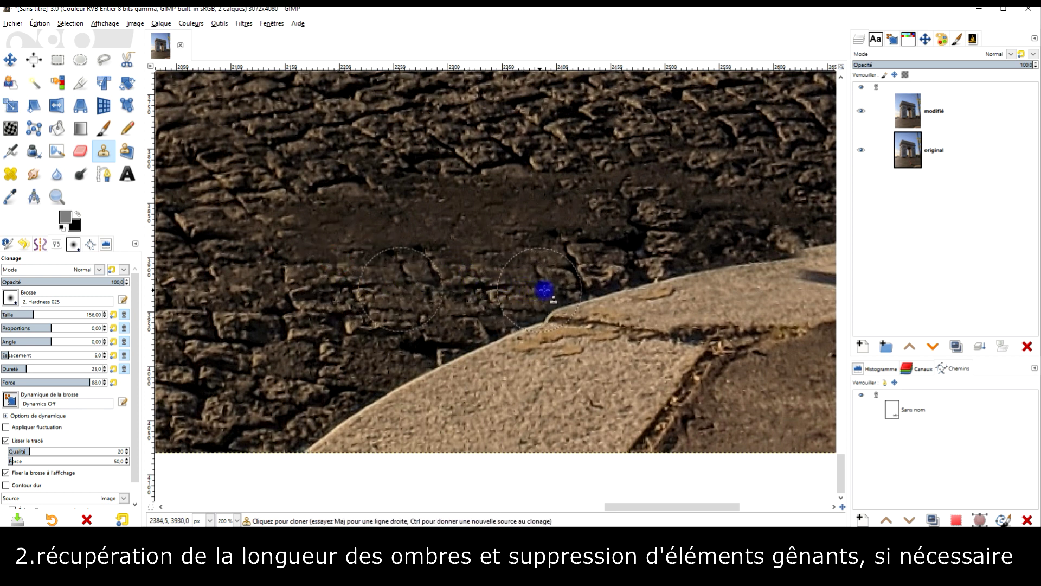
pyautogui.scroll(1, 543, 291)
pyautogui.scroll(1, 377, 242)
pyautogui.keyDown('ctrl'); pyautogui.click(331, 287); pyautogui.keyUp('ctrl')
pyautogui.moveTo(468, 252)
pyautogui.mouseDown()
pyautogui.moveTo(449, 249)
pyautogui.moveTo(687, 268)
pyautogui.mouseUp()
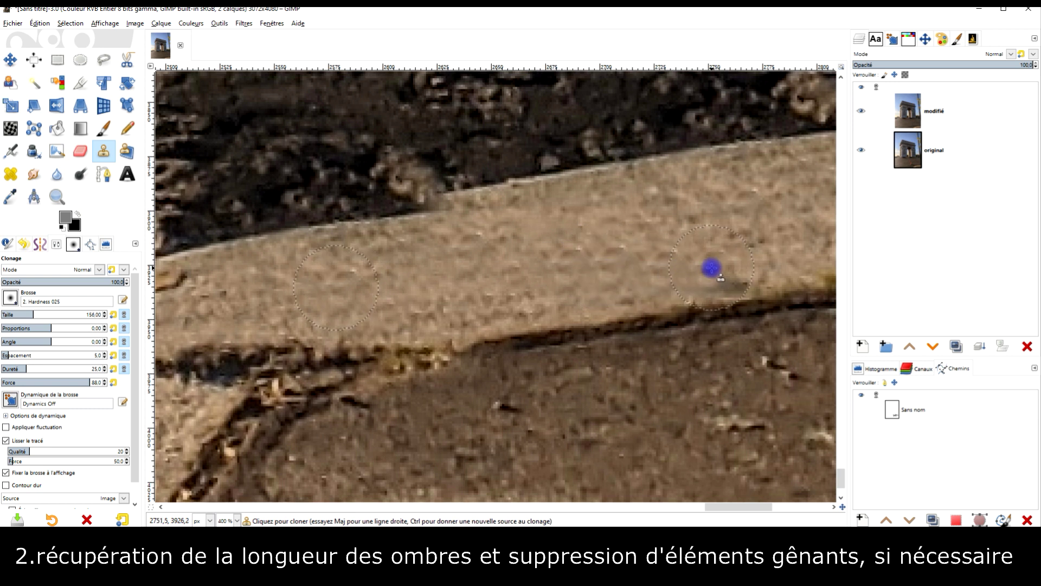
# Remove the dark lump along the ledge edge with texture sampled from the ledge.
pyautogui.scroll(-4, 738, 268)
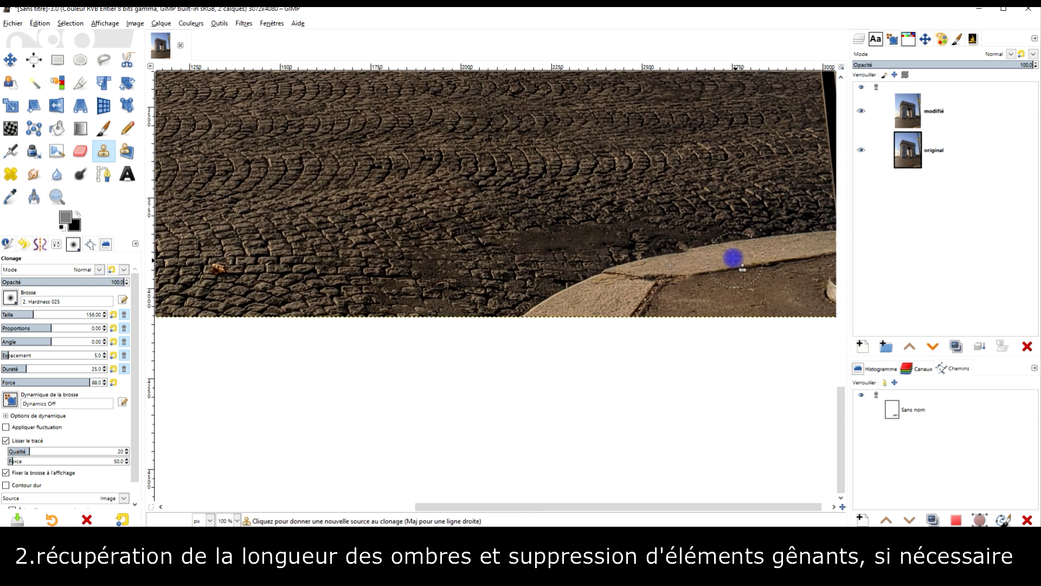
pyautogui.scroll(3, 700, 247)
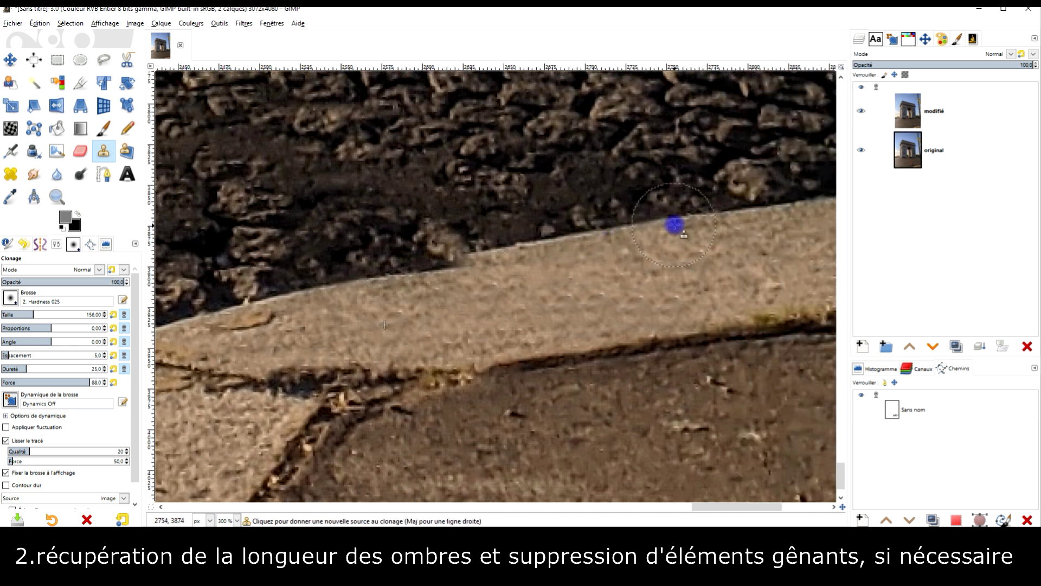
pyautogui.keyDown('ctrl'); pyautogui.click(738, 212); pyautogui.keyUp('ctrl')
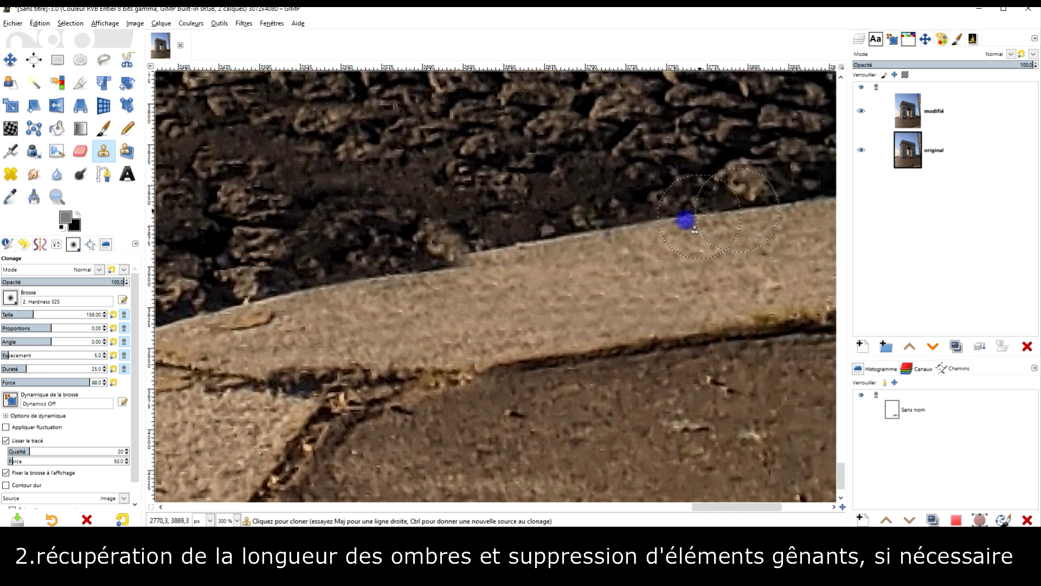
pyautogui.moveTo(464, 258); pyautogui.dragTo(318, 298)
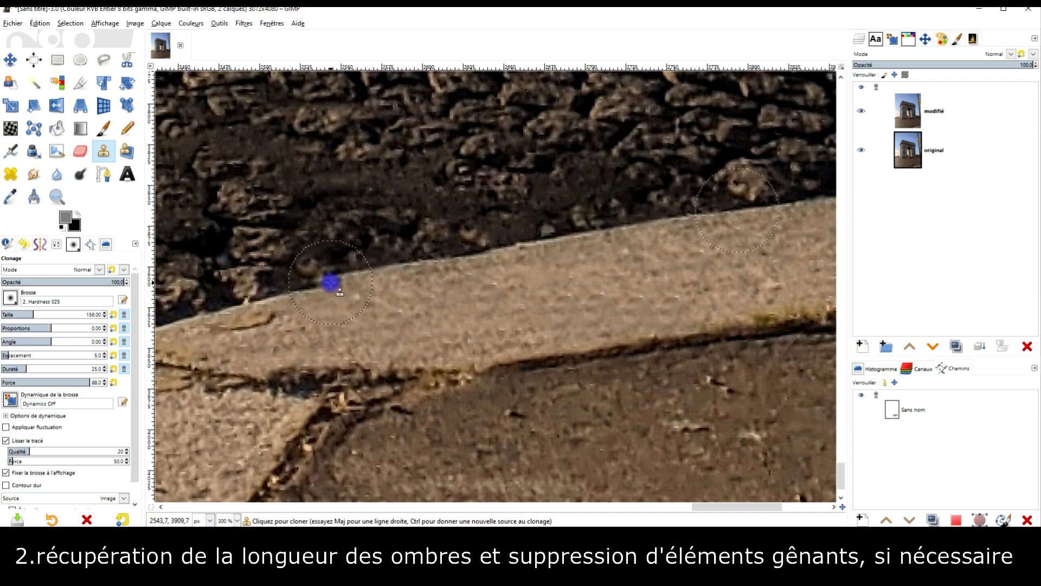
pyautogui.scroll(2, 331, 271)
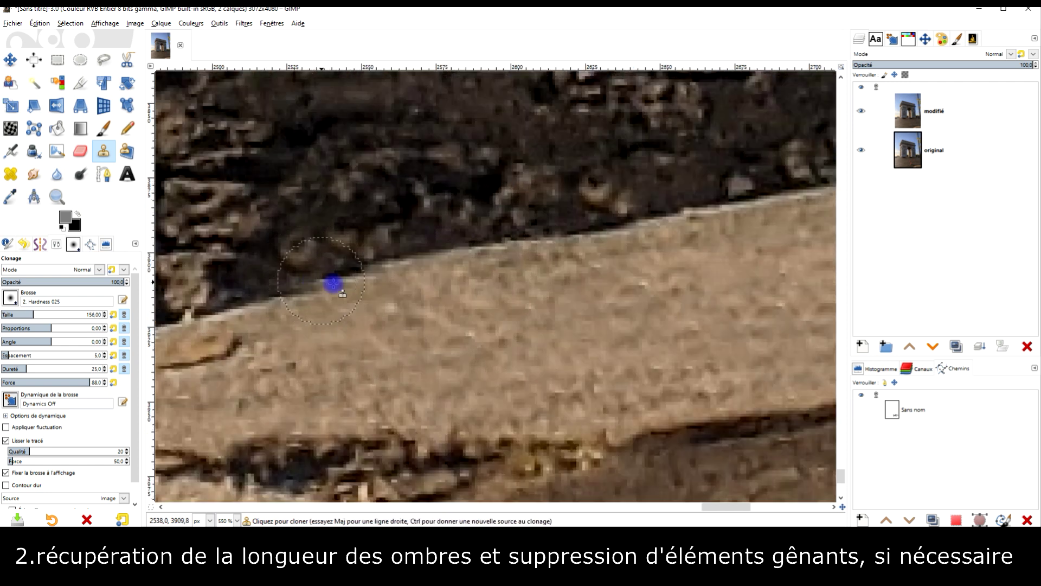
pyautogui.keyDown('ctrl'); pyautogui.click(417, 185); pyautogui.keyUp('ctrl')
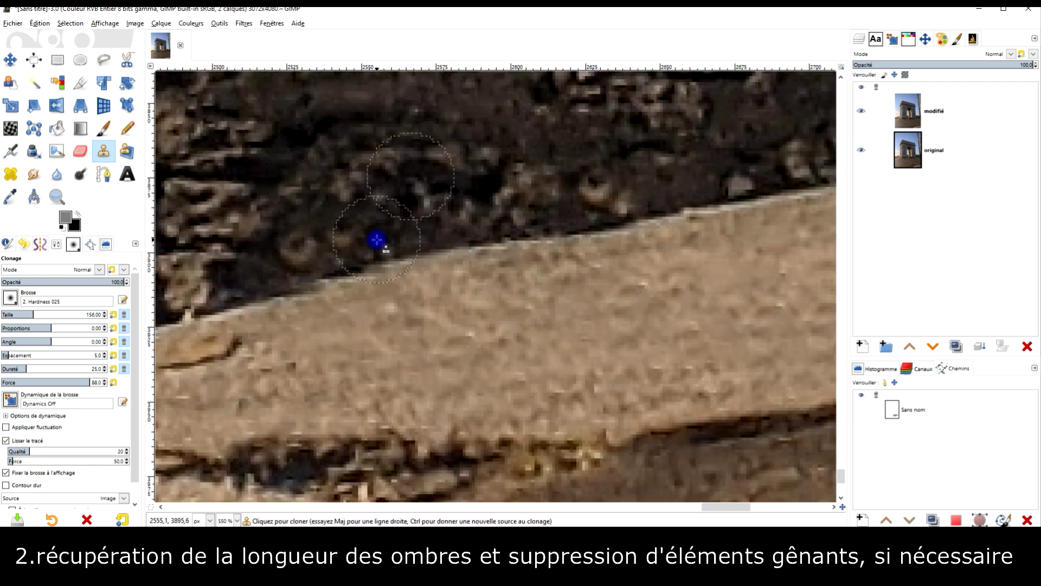
pyautogui.moveTo(392, 241)
pyautogui.mouseDown()
pyautogui.moveTo(372, 232)
pyautogui.moveTo(304, 263)
pyautogui.mouseUp()
# Retouch the remaining pixels along the ledge edge with cloned cobblestone texture.
pyautogui.scroll(-3, 448, 232)
pyautogui.scroll(2, 475, 228)
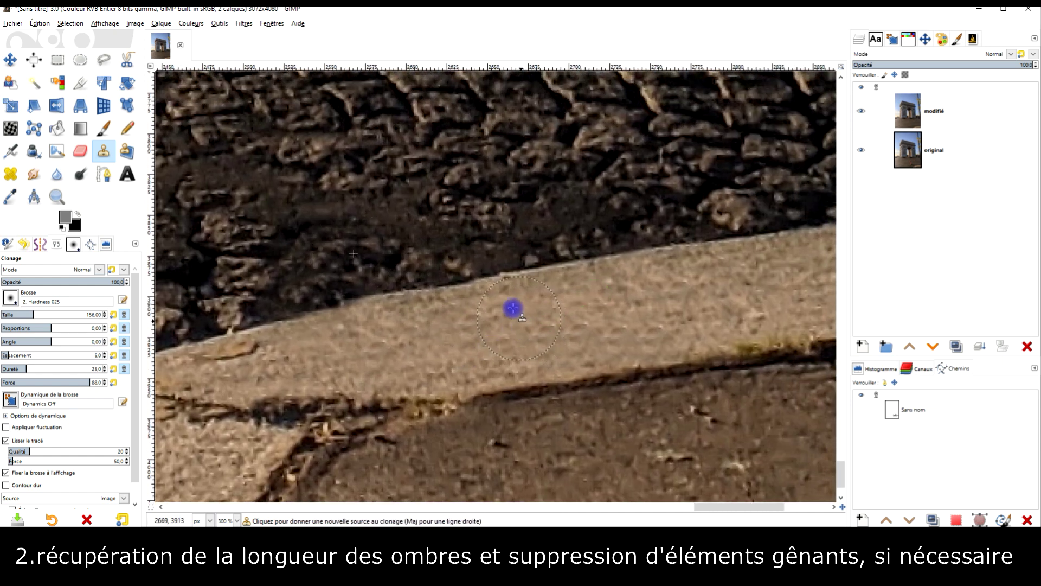
pyautogui.scroll(2, 514, 308)
pyautogui.keyDown('ctrl'); pyautogui.click(572, 249); pyautogui.keyUp('ctrl')
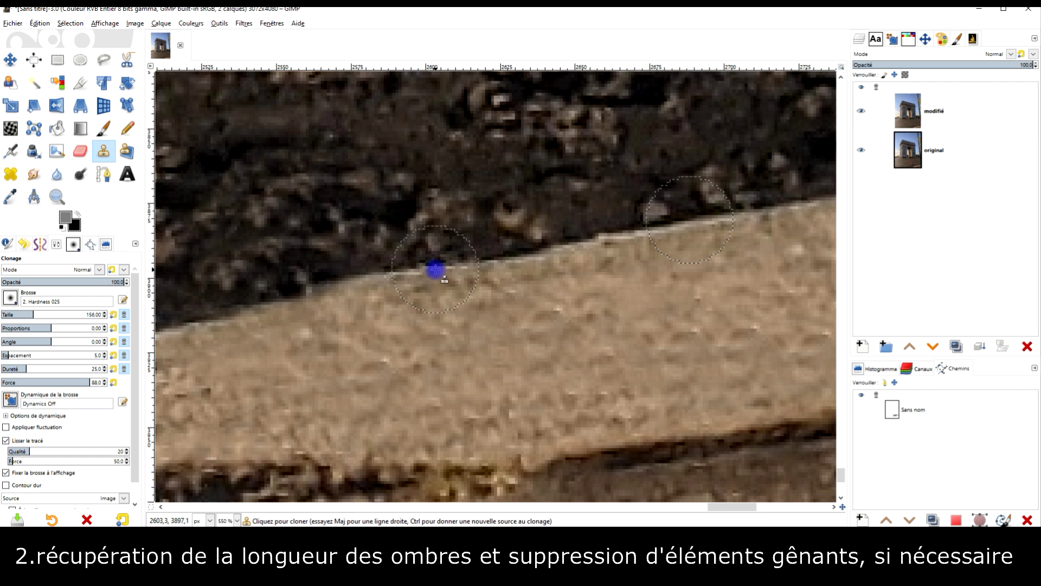
pyautogui.moveTo(418, 267); pyautogui.dragTo(301, 295)
pyautogui.scroll(-3, 423, 236)
pyautogui.scroll(2, 379, 244)
pyautogui.scroll(2, 408, 311)
pyautogui.scroll(-2, 418, 303)
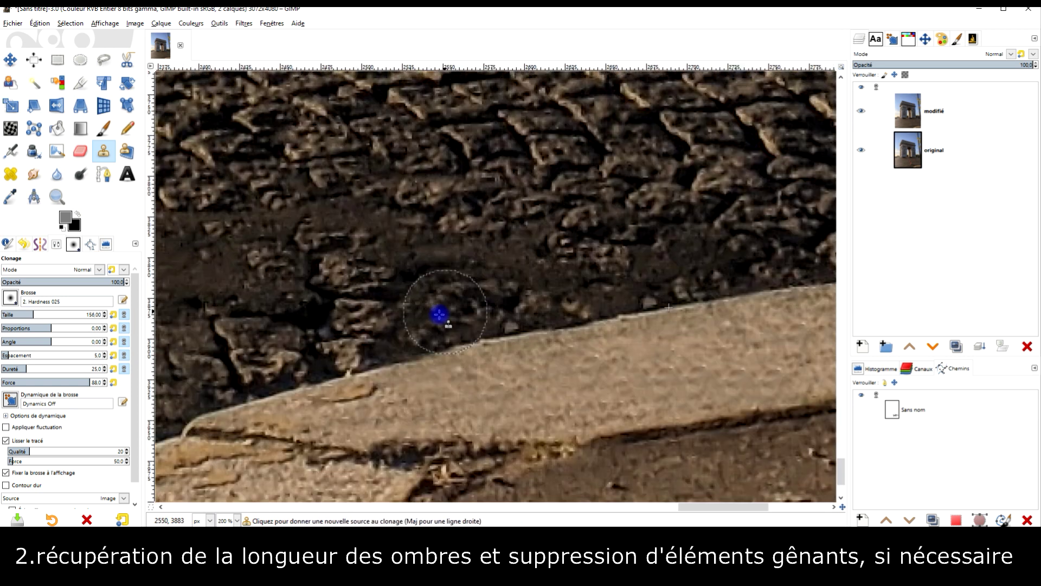
pyautogui.scroll(1, 428, 301)
pyautogui.keyDown('ctrl'); pyautogui.click(431, 299); pyautogui.keyUp('ctrl')
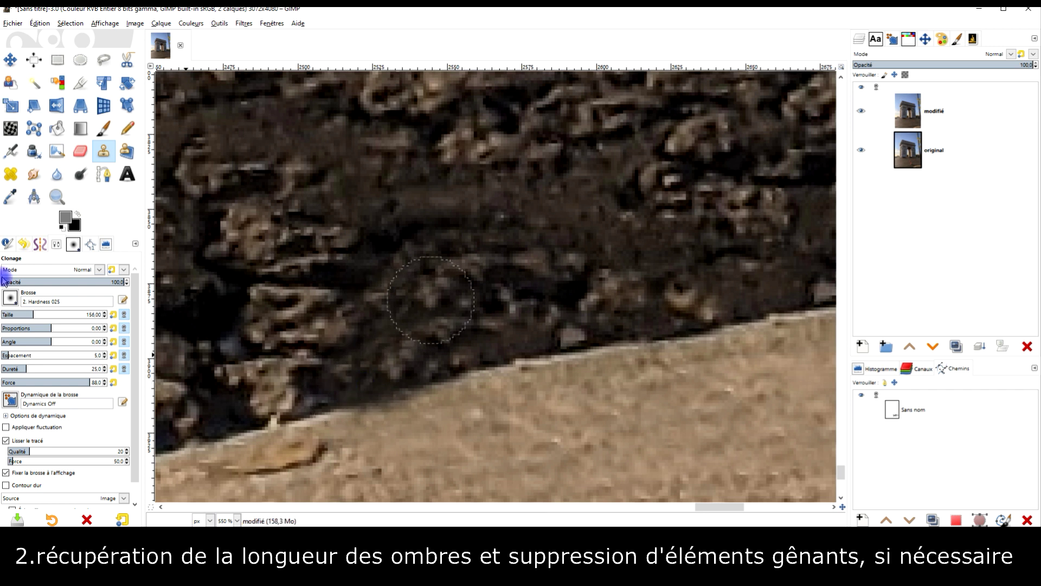
# Switch the clone brush to 2. Hardness 075 and touch up the ledge edge.
pyautogui.click(14, 299)
pyautogui.click(54, 333)
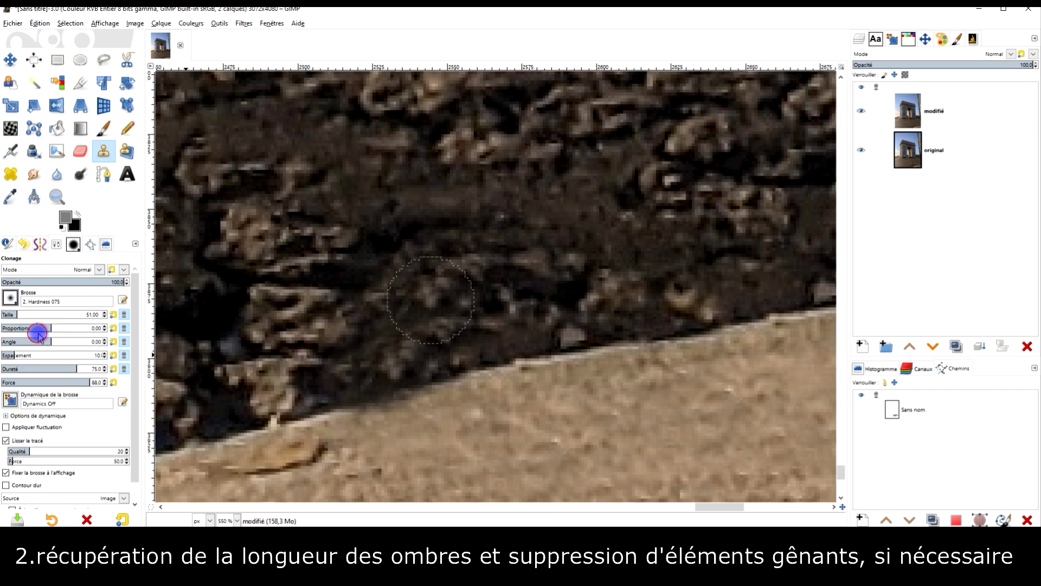
pyautogui.keyDown('ctrl'); pyautogui.click(508, 320); pyautogui.keyUp('ctrl')
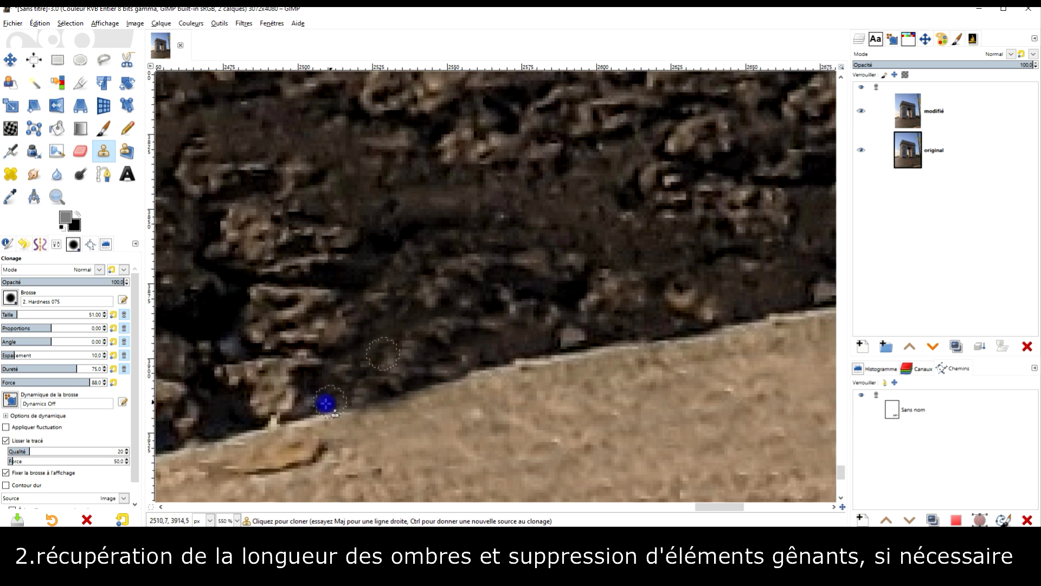
pyautogui.keyDown('ctrl'); pyautogui.click(632, 341); pyautogui.keyUp('ctrl')
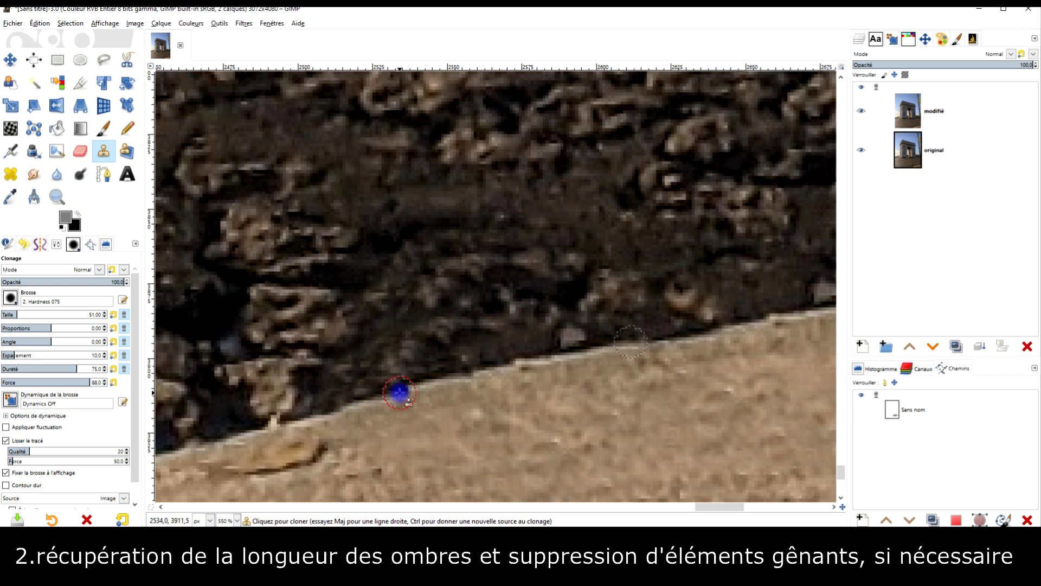
# Zoom out and back in to bring the other traffic cone into view.
pyautogui.scroll(-3, 532, 346)
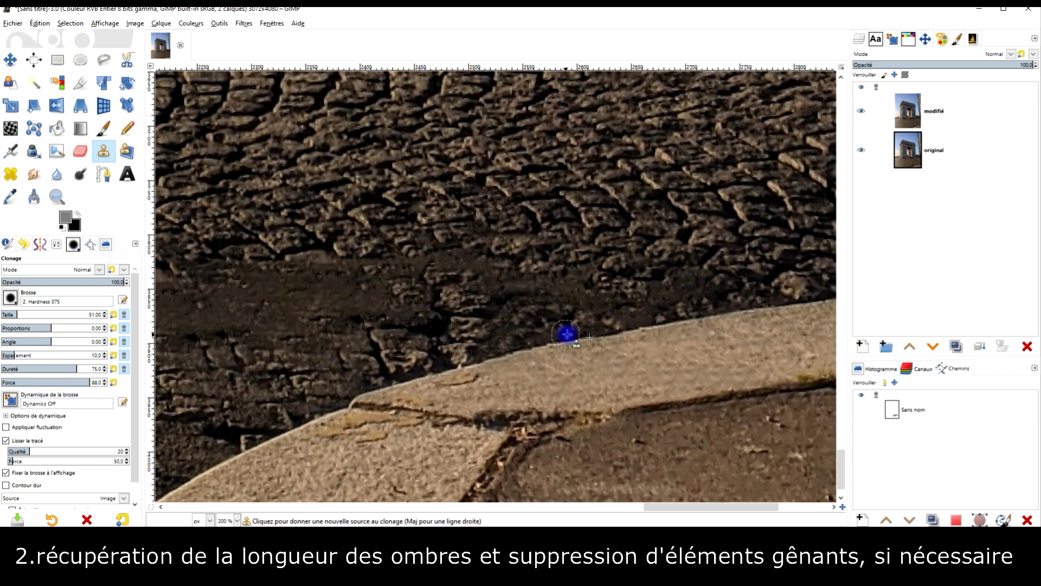
pyautogui.scroll(-2, 643, 321)
pyautogui.scroll(-1, 633, 319)
pyautogui.scroll(-2, 607, 319)
pyautogui.scroll(1, 621, 302)
pyautogui.scroll(3, 582, 237)
pyautogui.scroll(2, 544, 235)
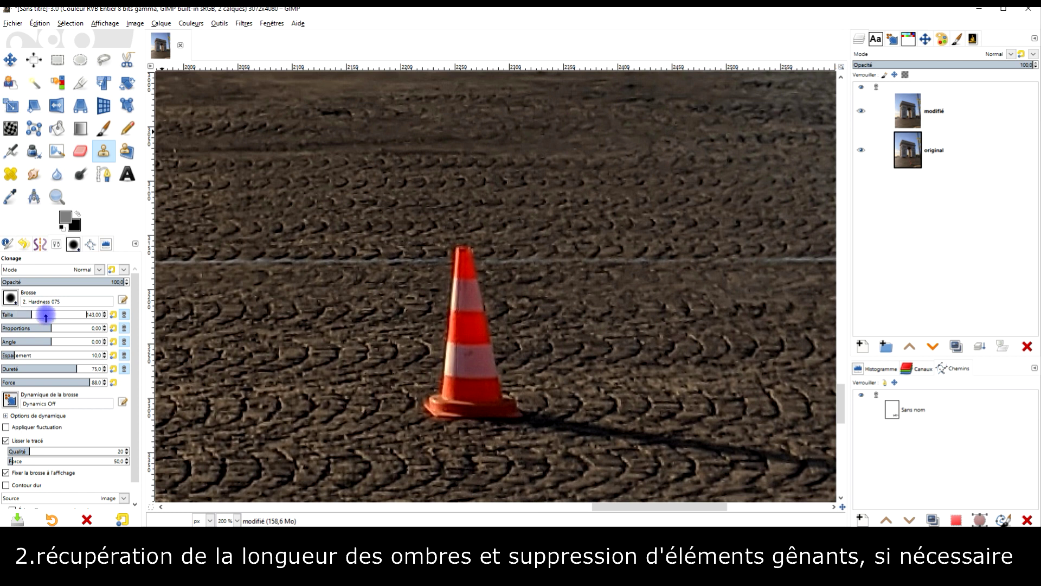
# Clone nearby cobblestones over the second orange cone to remove it entirely.
pyautogui.scroll(1, 356, 416)
pyautogui.keyDown('ctrl'); pyautogui.click(372, 410); pyautogui.keyUp('ctrl')
pyautogui.press('ctrl')
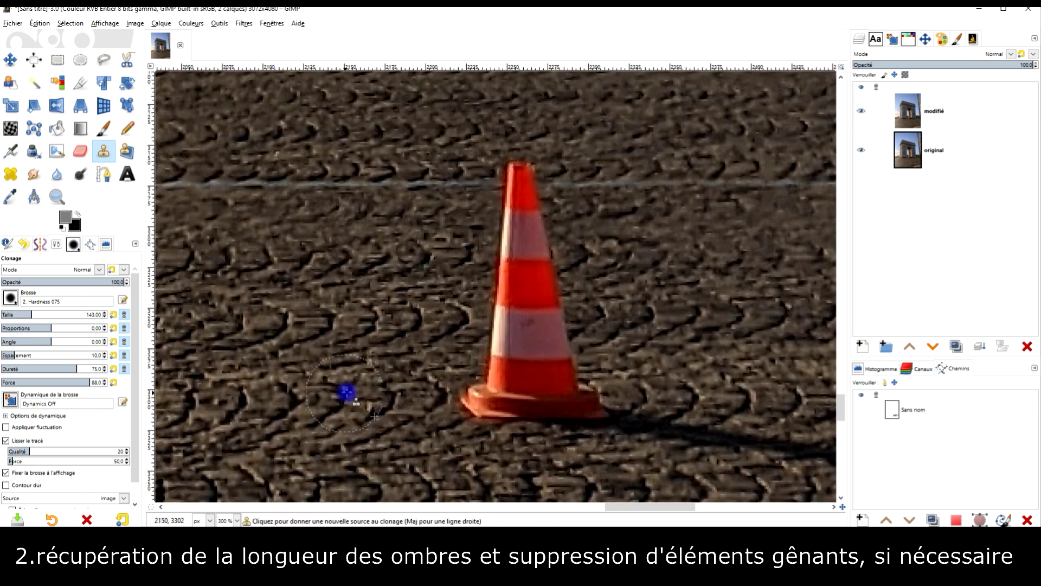
pyautogui.keyDown('ctrl'); pyautogui.click(341, 389); pyautogui.keyUp('ctrl')
pyautogui.moveTo(437, 385)
pyautogui.mouseDown()
pyautogui.moveTo(514, 282)
pyautogui.moveTo(515, 185)
pyautogui.moveTo(553, 298)
pyautogui.moveTo(553, 414)
pyautogui.moveTo(541, 399)
pyautogui.moveTo(574, 405)
pyautogui.mouseUp()
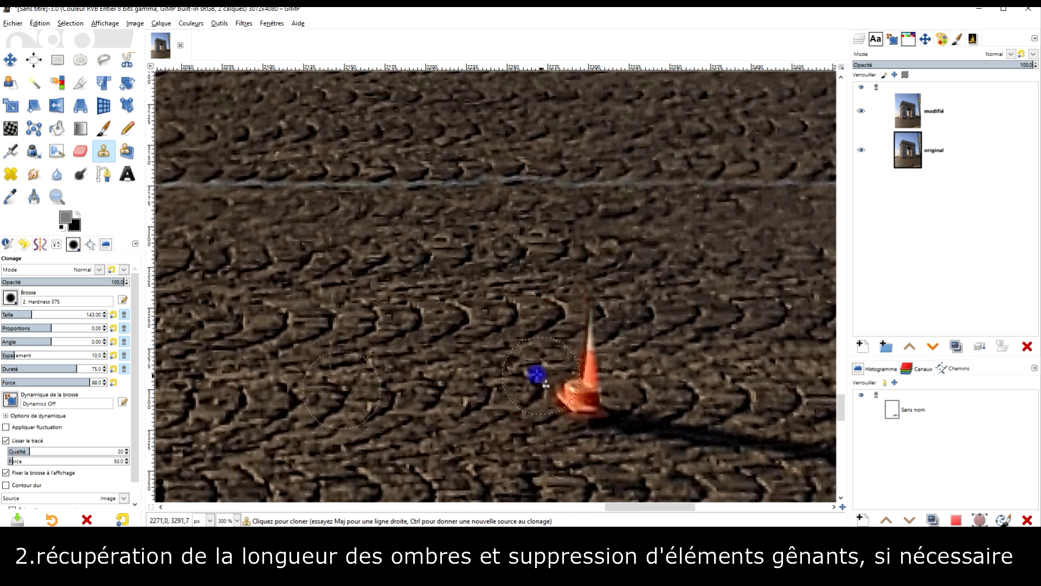
pyautogui.moveTo(536, 378)
pyautogui.mouseDown()
pyautogui.moveTo(581, 407)
pyautogui.moveTo(586, 353)
pyautogui.moveTo(658, 421)
pyautogui.moveTo(716, 432)
pyautogui.mouseUp()
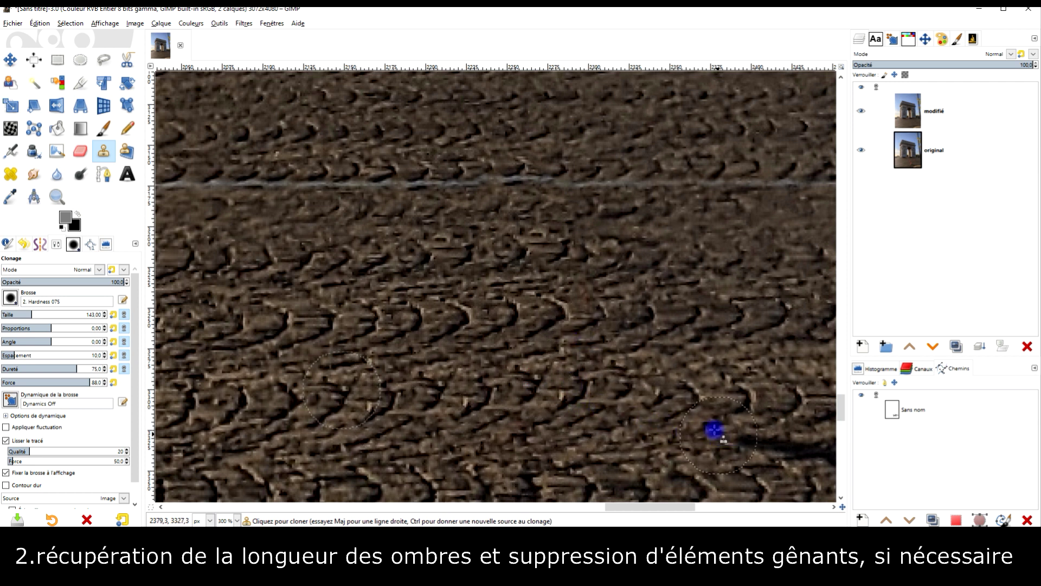
# Paint clean cobblestone texture over the dark shadow the cone left.
pyautogui.scroll(-3, 597, 380)
pyautogui.hscroll(5, 596, 380)
pyautogui.hscroll(3, 480, 333)
pyautogui.scroll(1, 480, 333)
pyautogui.scroll(-3, 513, 435)
pyautogui.hscroll(-1, 512, 436)
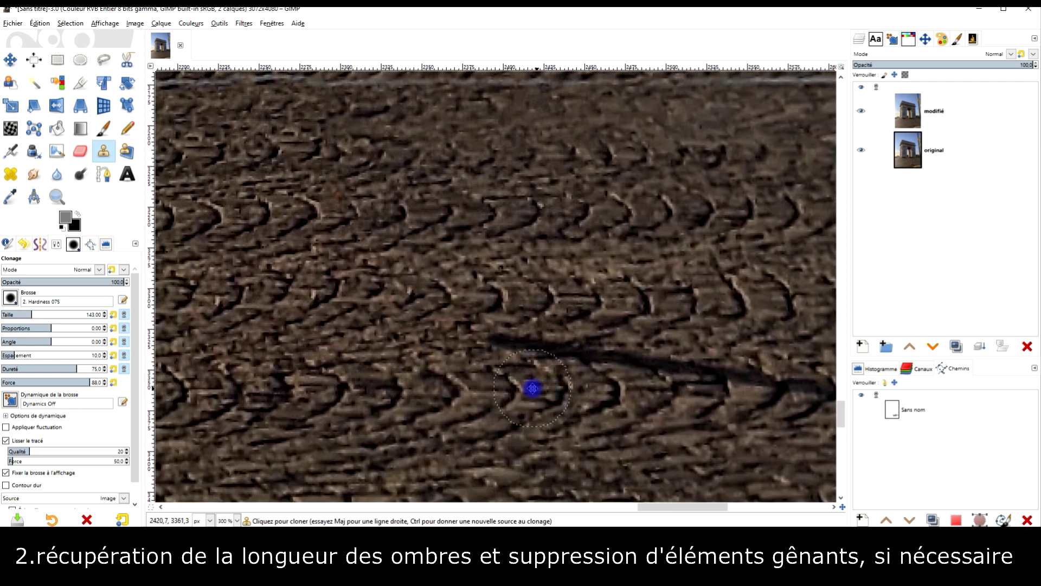
pyautogui.keyDown('ctrl'); pyautogui.click(320, 368); pyautogui.keyUp('ctrl')
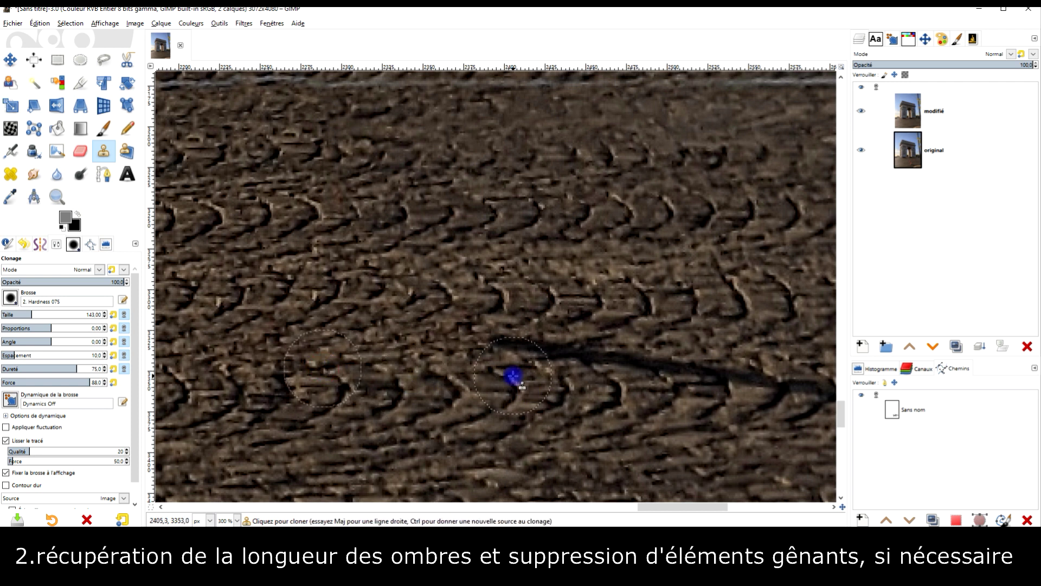
pyautogui.moveTo(499, 373)
pyautogui.mouseDown()
pyautogui.moveTo(781, 392)
pyautogui.moveTo(285, 361)
pyautogui.mouseUp()
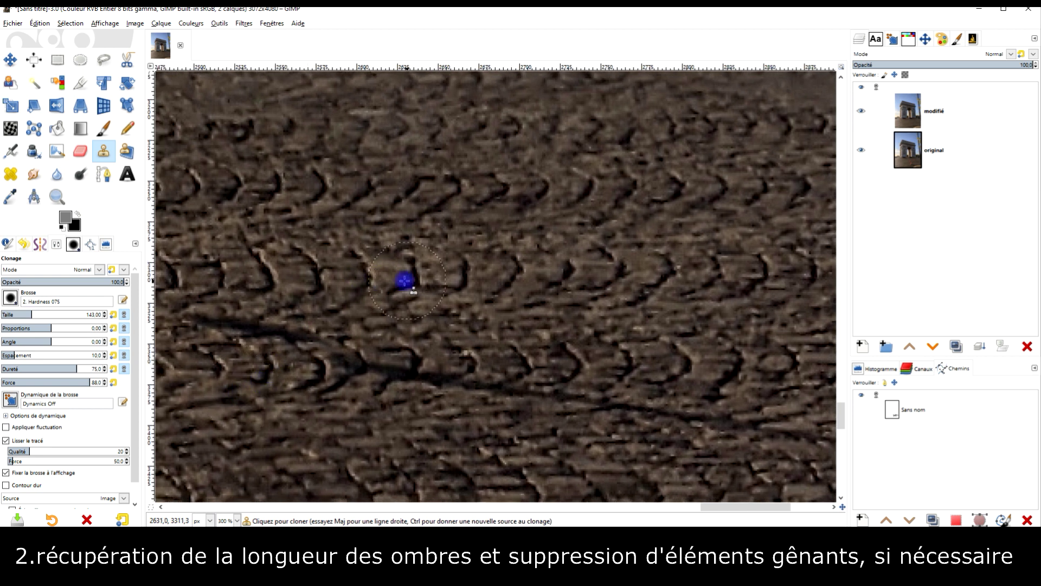
# Cover the light streak and leftover shadow with cloned cobblestones.
pyautogui.moveTo(358, 347)
pyautogui.mouseDown()
pyautogui.moveTo(490, 340)
pyautogui.moveTo(507, 309)
pyautogui.mouseUp()
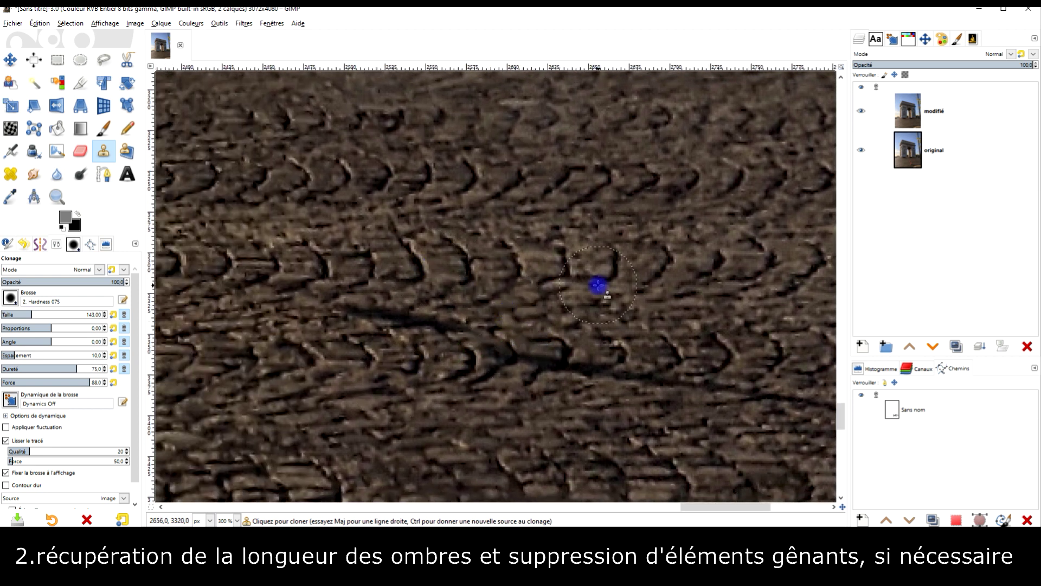
pyautogui.keyDown('ctrl'); pyautogui.click(647, 286); pyautogui.keyUp('ctrl')
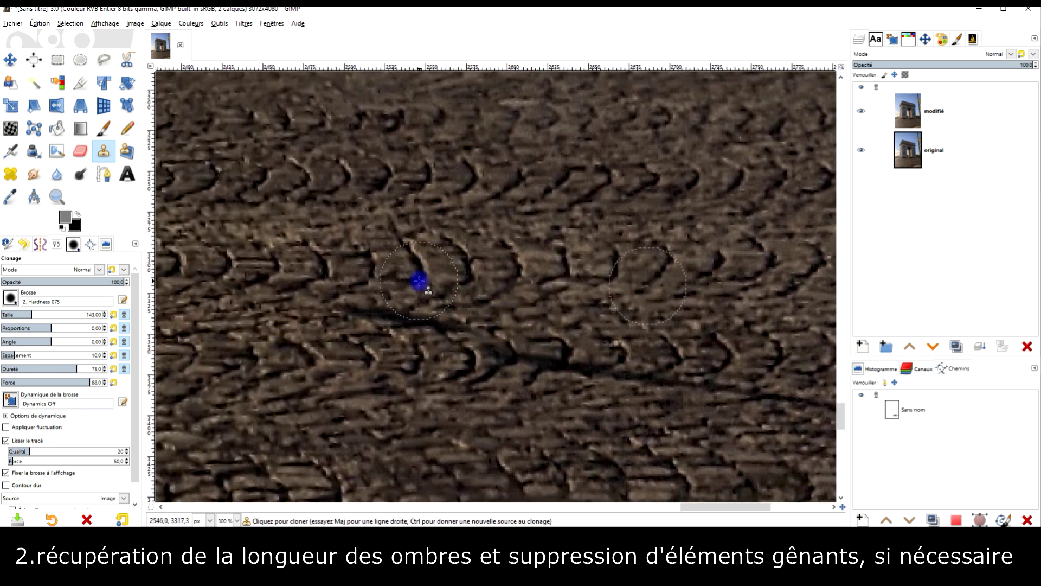
pyautogui.click(420, 281)
pyautogui.click(408, 283)
pyautogui.moveTo(407, 283)
pyautogui.mouseDown()
pyautogui.moveTo(400, 298)
pyautogui.moveTo(363, 305)
pyautogui.moveTo(495, 351)
pyautogui.moveTo(572, 360)
pyautogui.mouseUp()
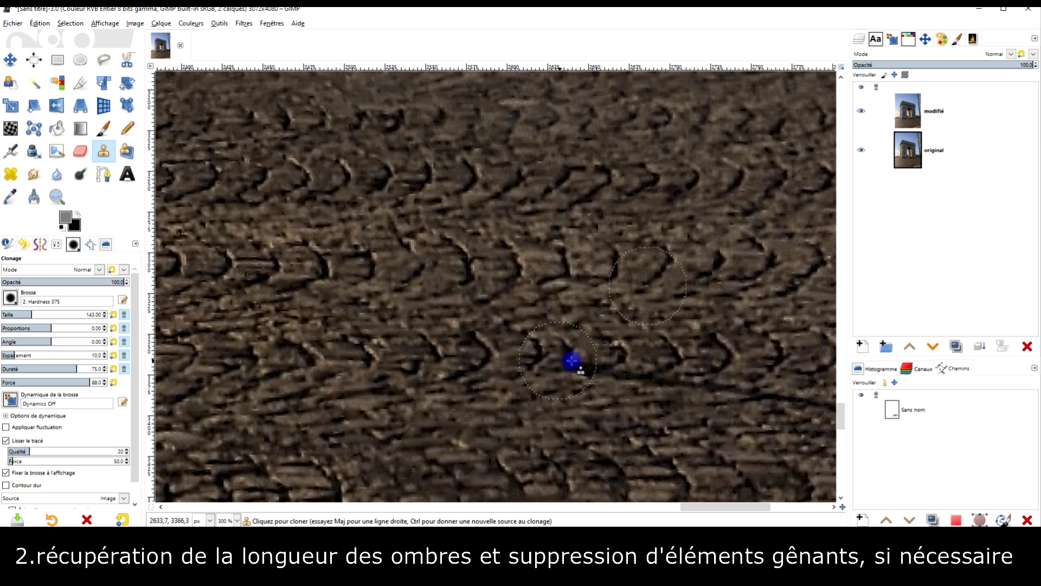
# Lighten the remaining dark streaks with cobblestones from fresh clean patches.
pyautogui.scroll(-1, 252, 309)
pyautogui.scroll(-1, 325, 321)
pyautogui.scroll(2, 428, 325)
pyautogui.scroll(1, 419, 303)
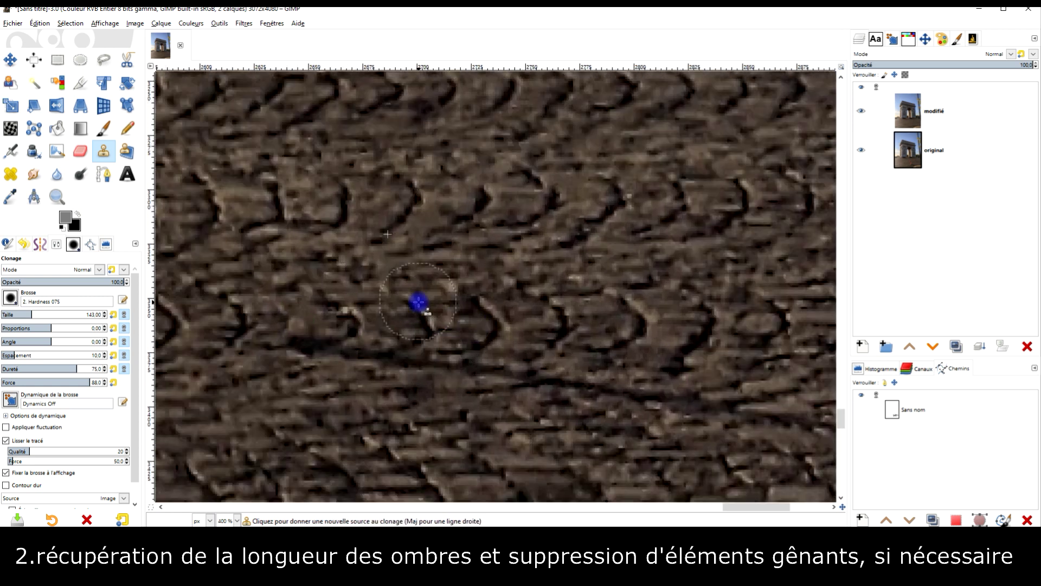
pyautogui.keyDown('ctrl'); pyautogui.click(477, 302); pyautogui.keyUp('ctrl')
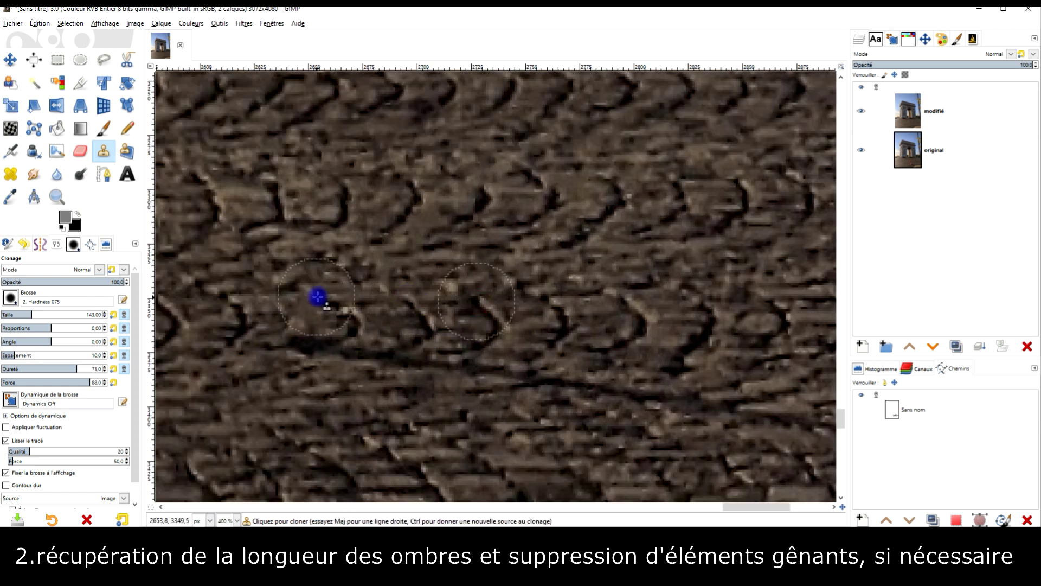
pyautogui.moveTo(331, 297)
pyautogui.mouseDown()
pyautogui.moveTo(332, 353)
pyautogui.moveTo(484, 360)
pyautogui.mouseUp()
pyautogui.click(535, 347)
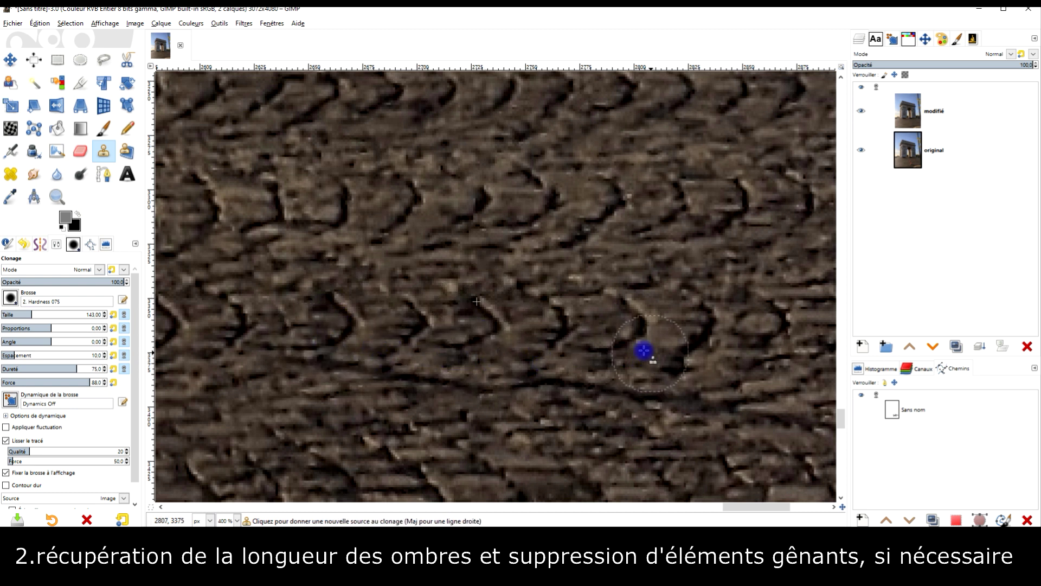
pyautogui.keyDown('ctrl'); pyautogui.click(622, 349); pyautogui.keyUp('ctrl')
pyautogui.moveTo(326, 359); pyautogui.dragTo(423, 377)
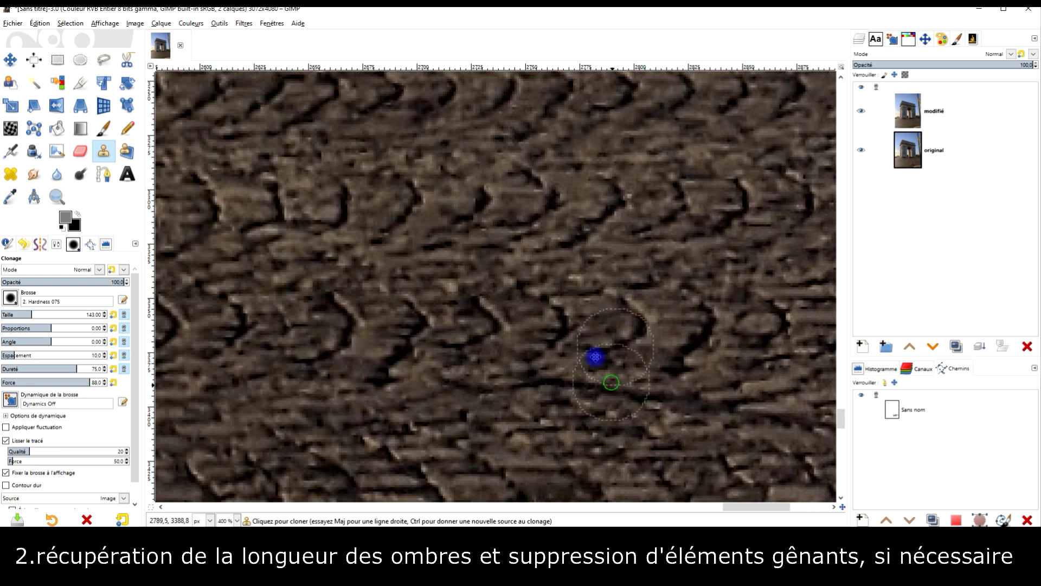
# Clone clean ground texture over the last shadow streak.
pyautogui.scroll(-3, 597, 347)
pyautogui.scroll(1, 530, 324)
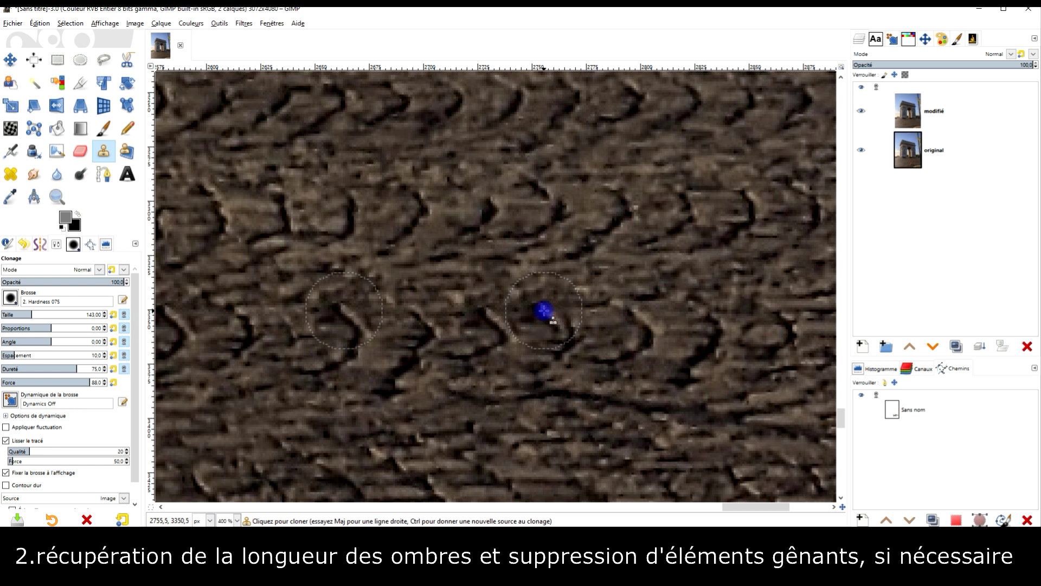
pyautogui.hscroll(1, 603, 326)
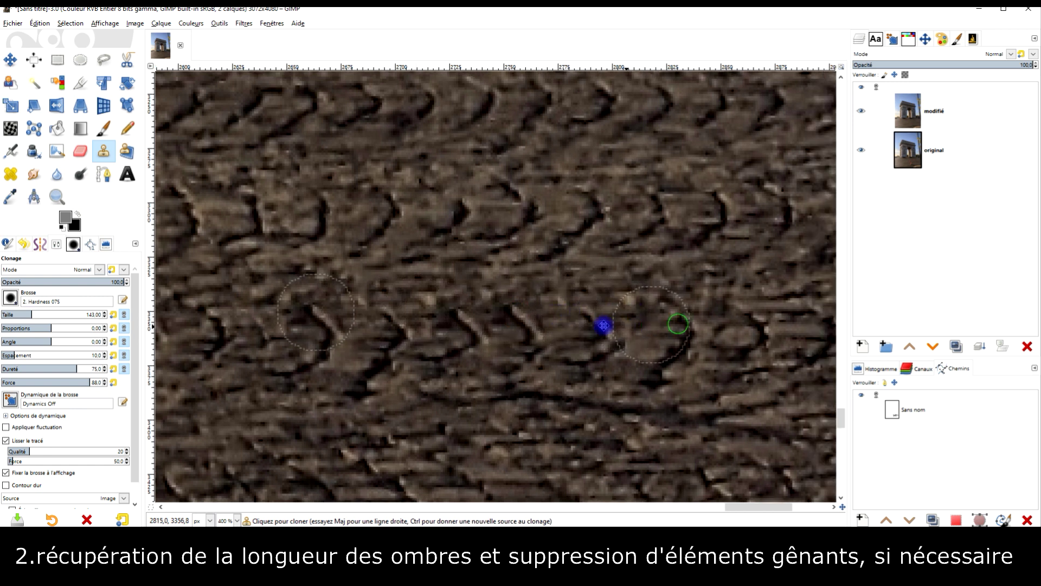
pyautogui.hscroll(5, 603, 325)
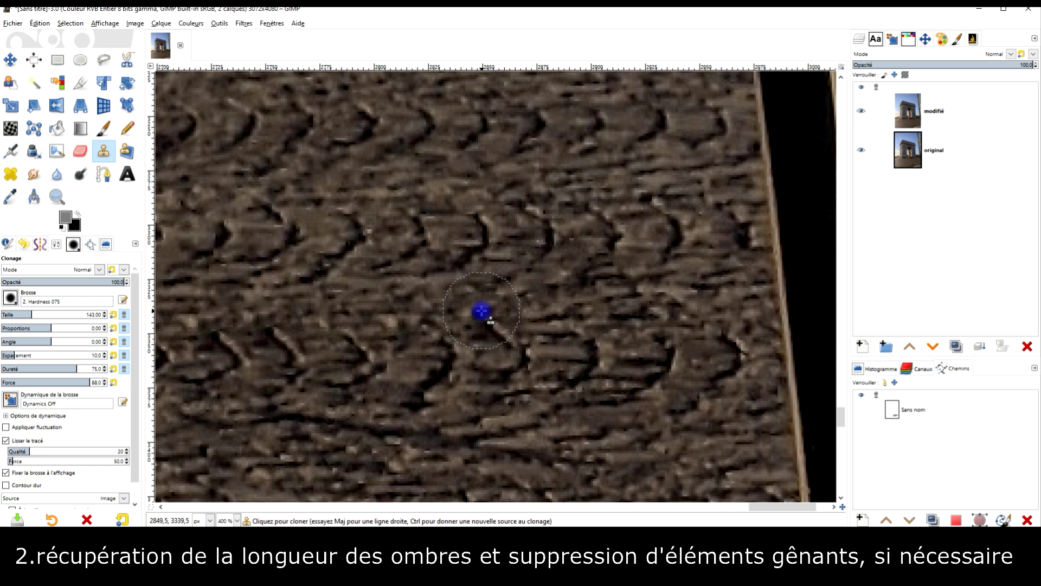
pyautogui.scroll(-6, 495, 295)
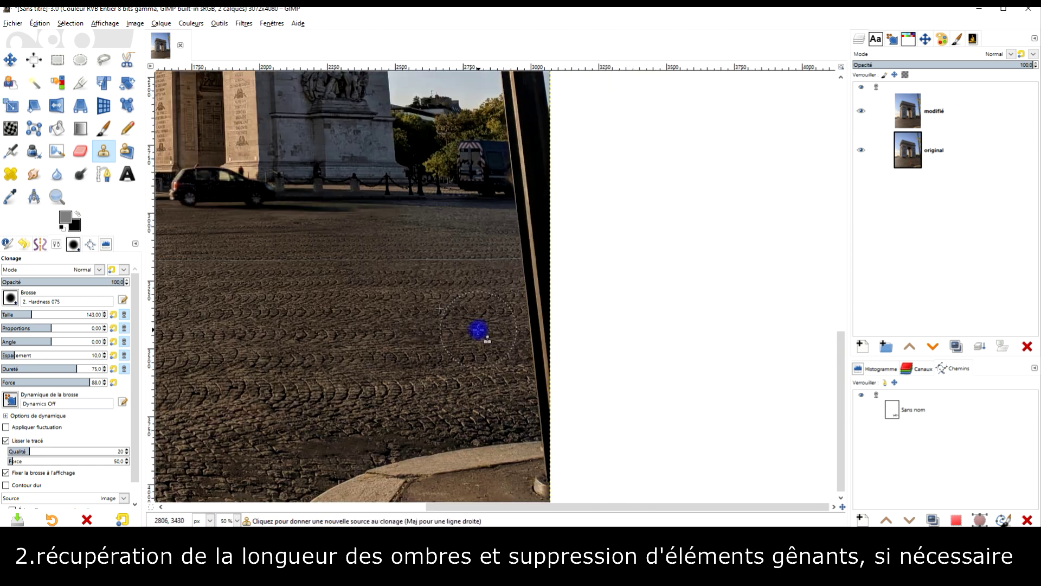
pyautogui.scroll(3, 478, 329)
pyautogui.scroll(2, 486, 328)
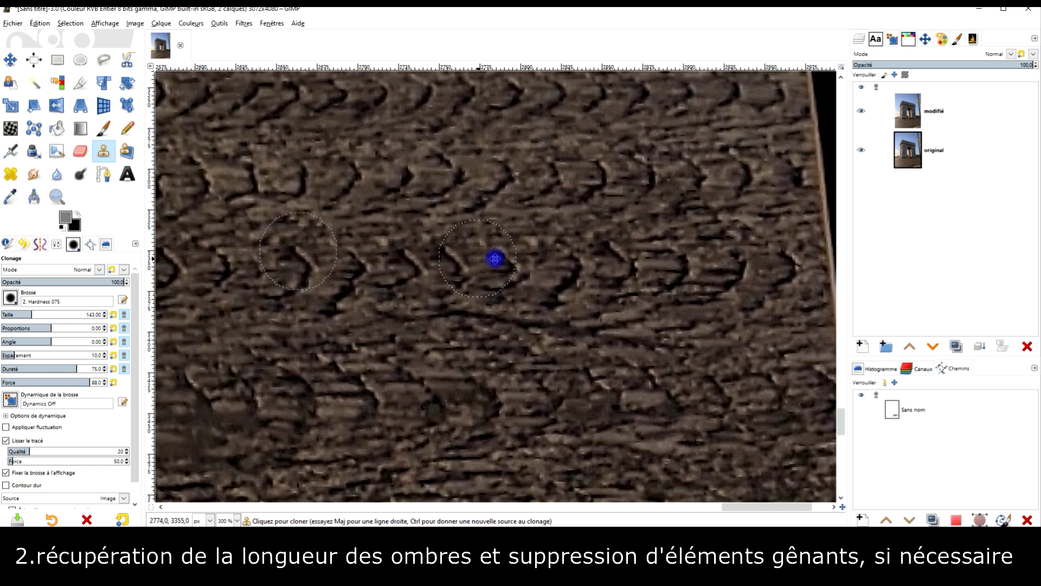
pyautogui.hscroll(-1, 494, 259)
pyautogui.keyDown('ctrl'); pyautogui.click(231, 293); pyautogui.keyUp('ctrl')
pyautogui.moveTo(467, 302)
pyautogui.mouseDown()
pyautogui.moveTo(528, 307)
pyautogui.moveTo(623, 344)
pyautogui.moveTo(668, 342)
pyautogui.mouseUp()
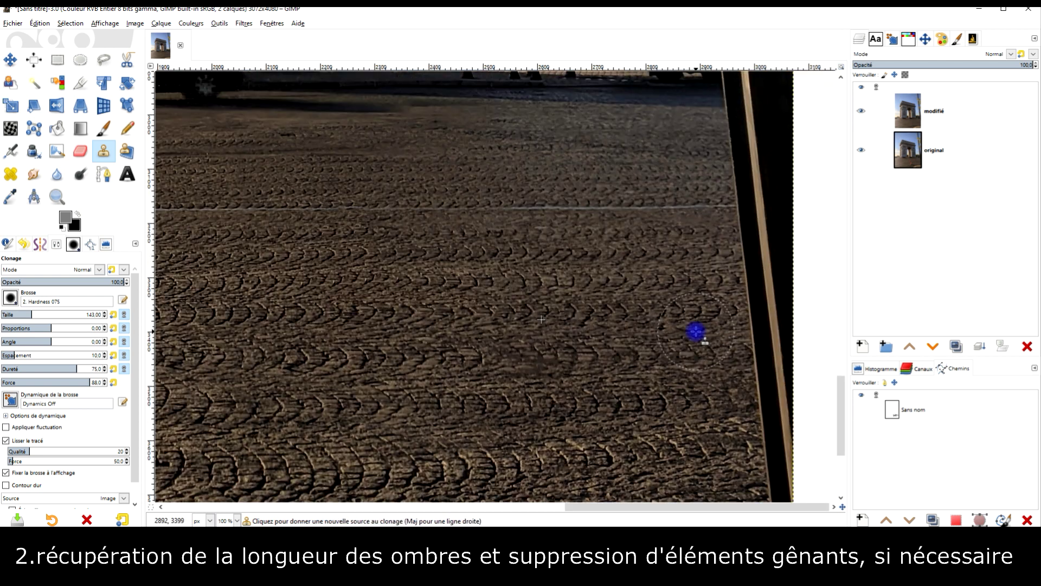
# Zoom out to check that the cobblestone ground looks clean.
pyautogui.scroll(-3, 670, 339)
pyautogui.scroll(-1, 675, 333)
pyautogui.scroll(-1, 675, 333)
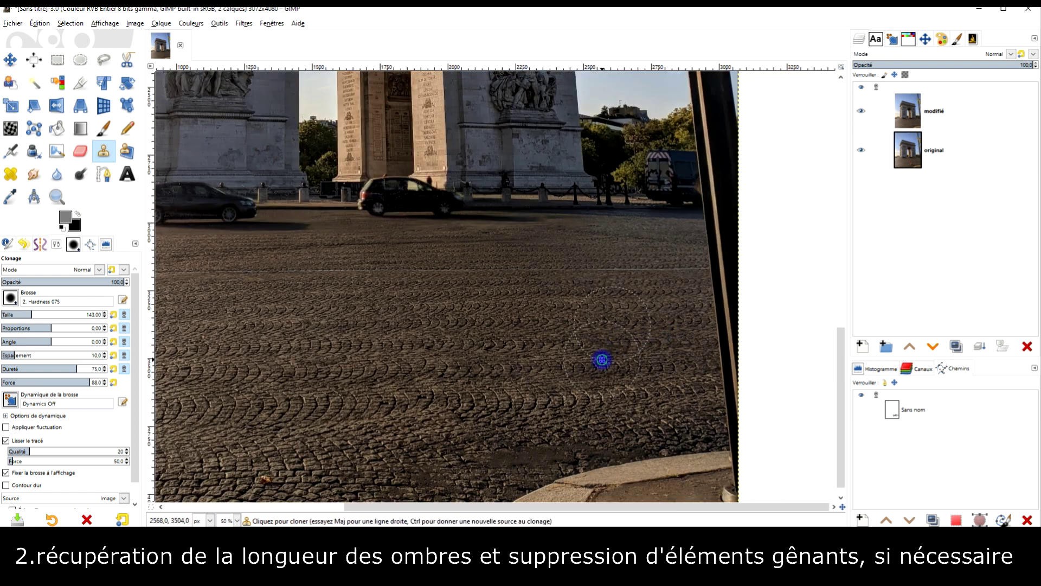
pyautogui.scroll(-1, 703, 344)
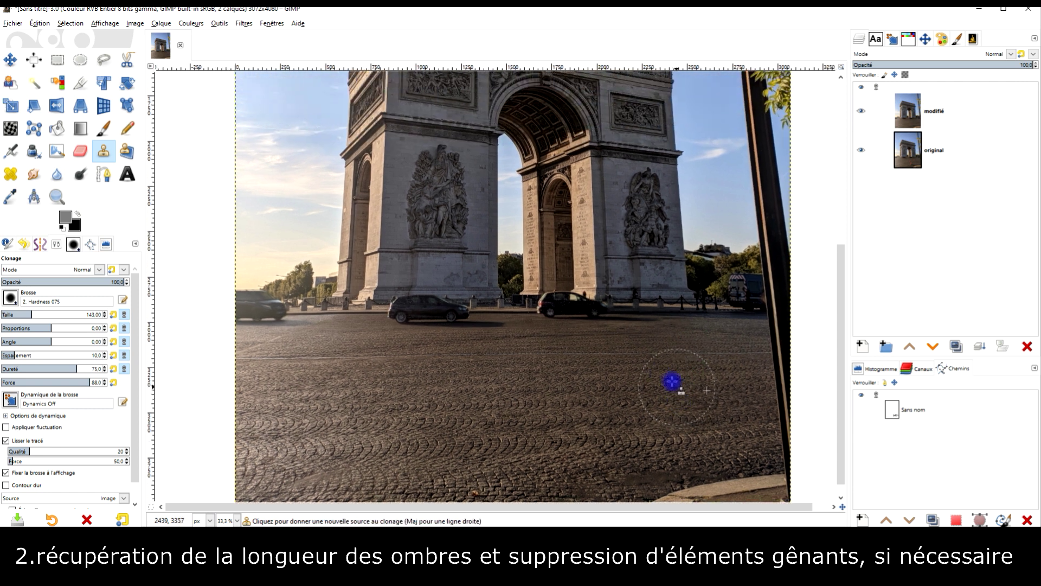
pyautogui.scroll(-1, 706, 390)
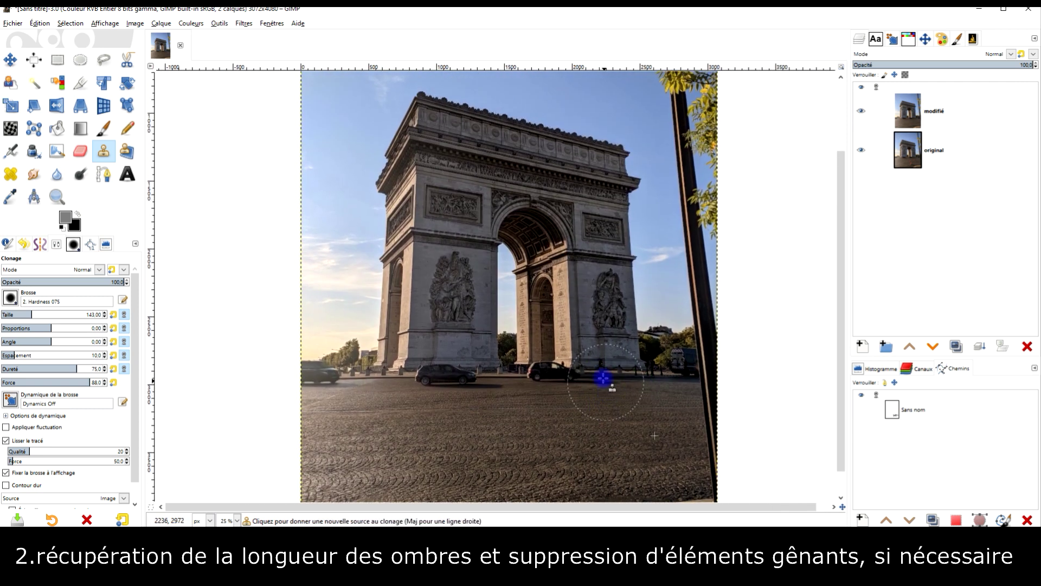
pyautogui.scroll(-1, 655, 435)
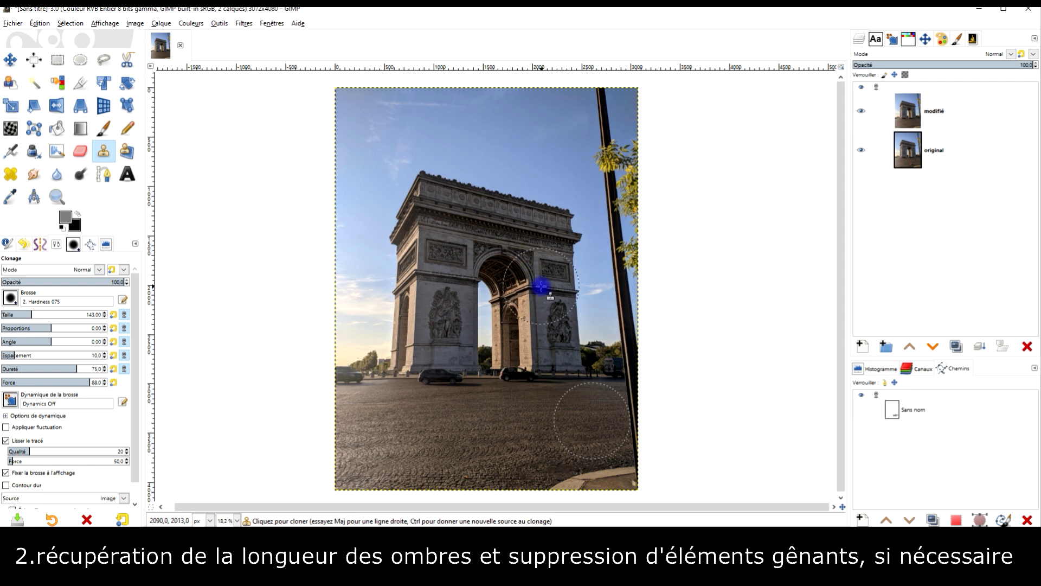
pyautogui.scroll(1, 594, 421)
pyautogui.scroll(-1, 597, 421)
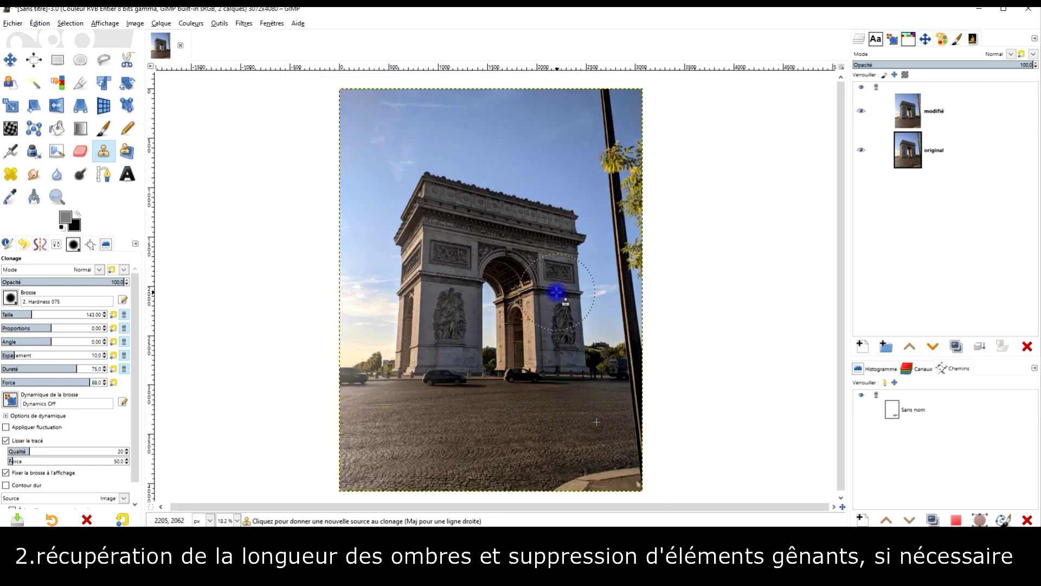
# Open the Pixabay elephant photo at full size via Télécharger > Ouvrir.
pyautogui.click(980, 10)
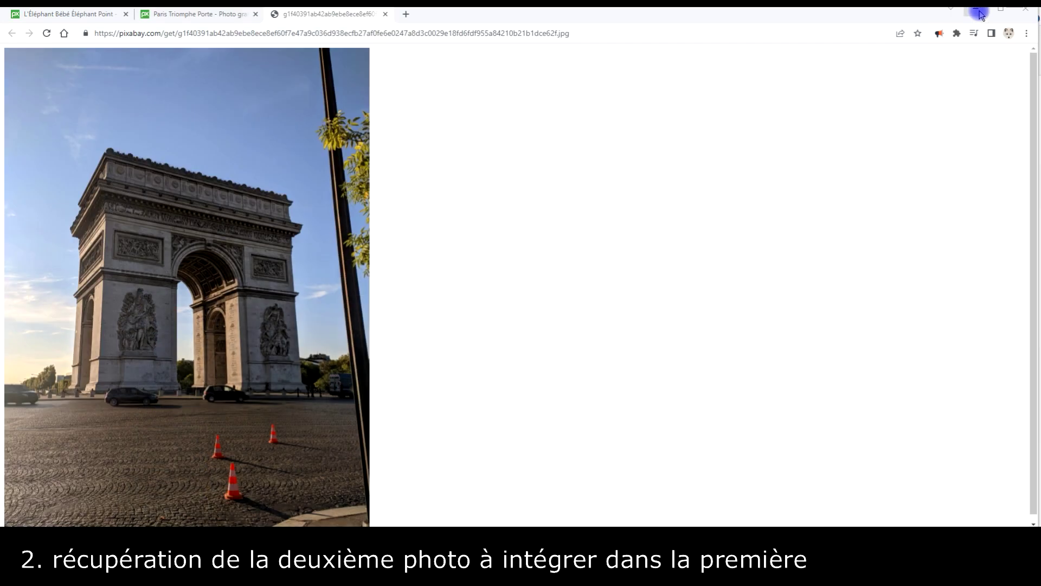
pyautogui.click(204, 13)
pyautogui.click(77, 12)
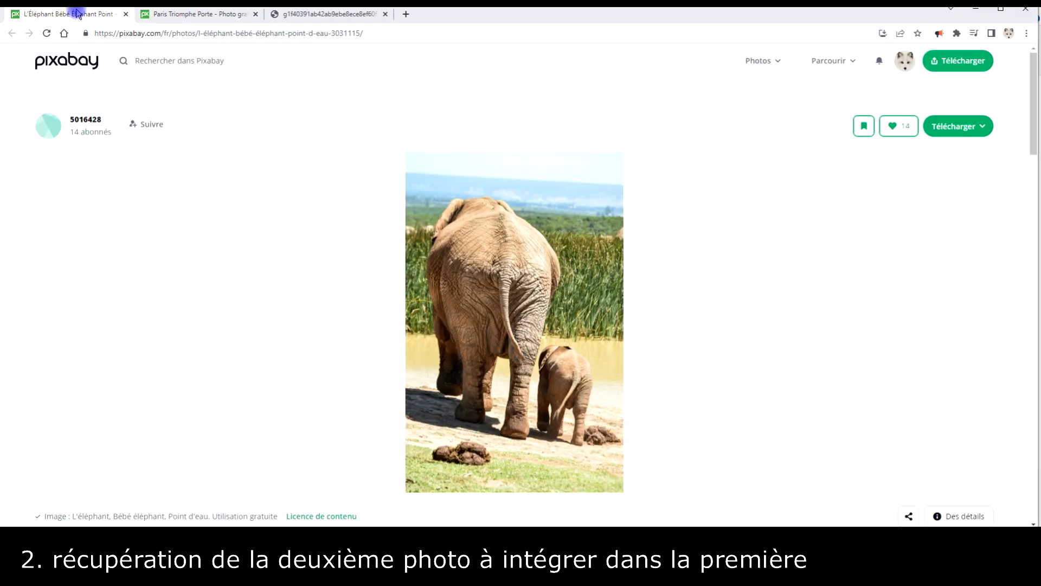
pyautogui.click(953, 127)
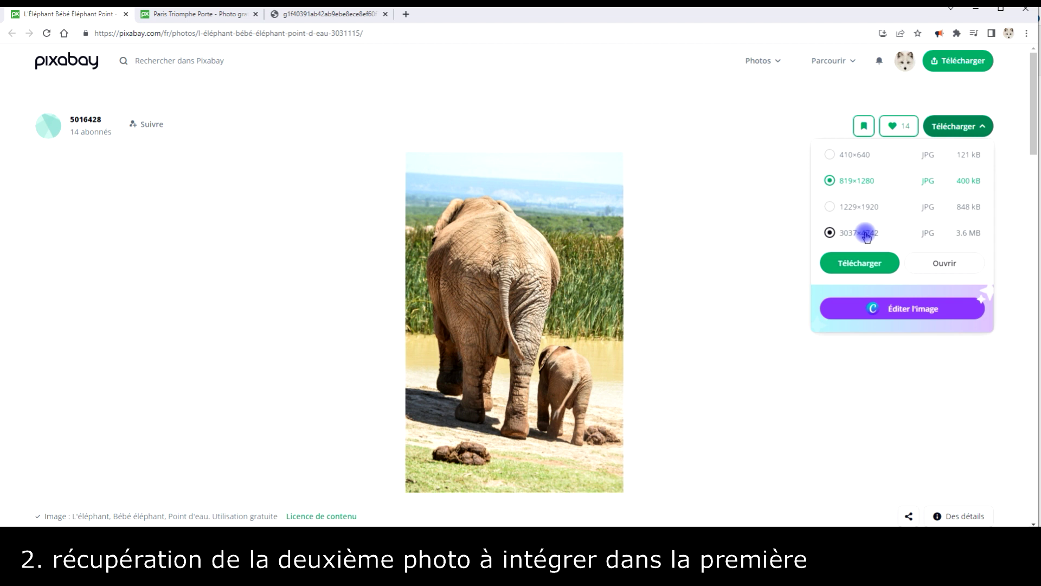
pyautogui.click(941, 262)
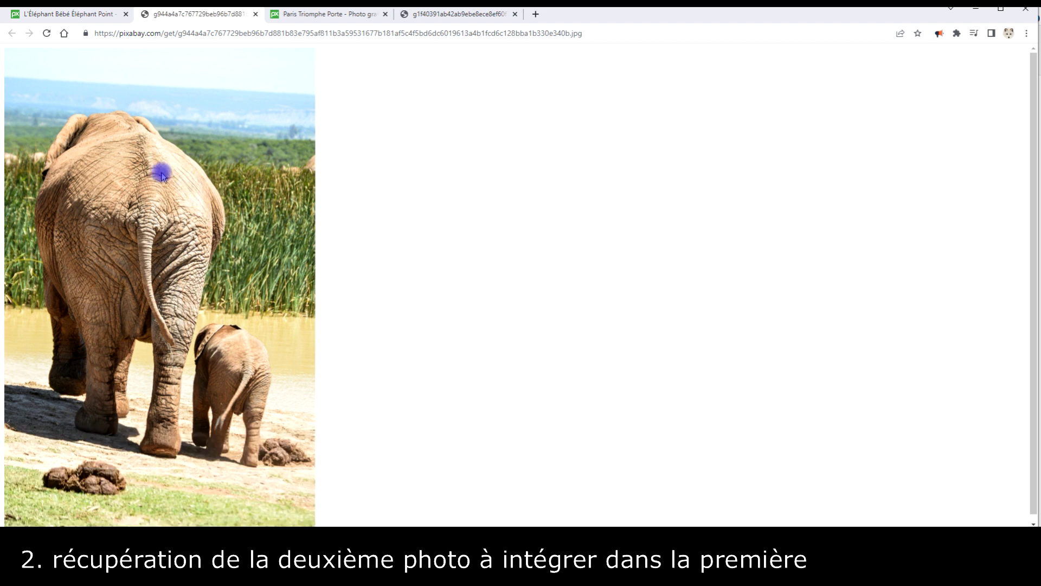
# Copy the full-size elephant image to the clipboard with Copier l'image.
pyautogui.rightClick(161, 174)
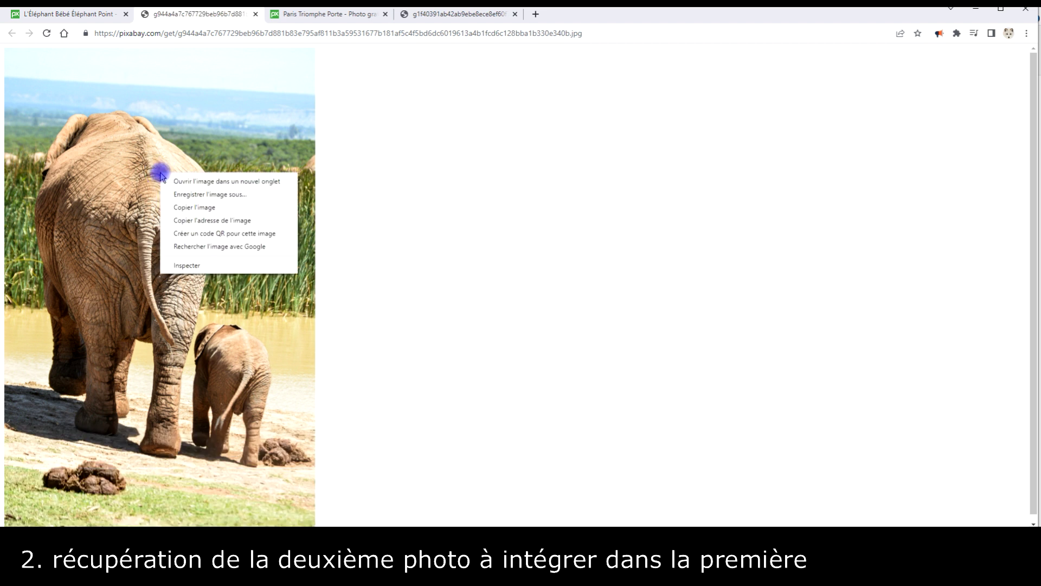
pyautogui.click(203, 208)
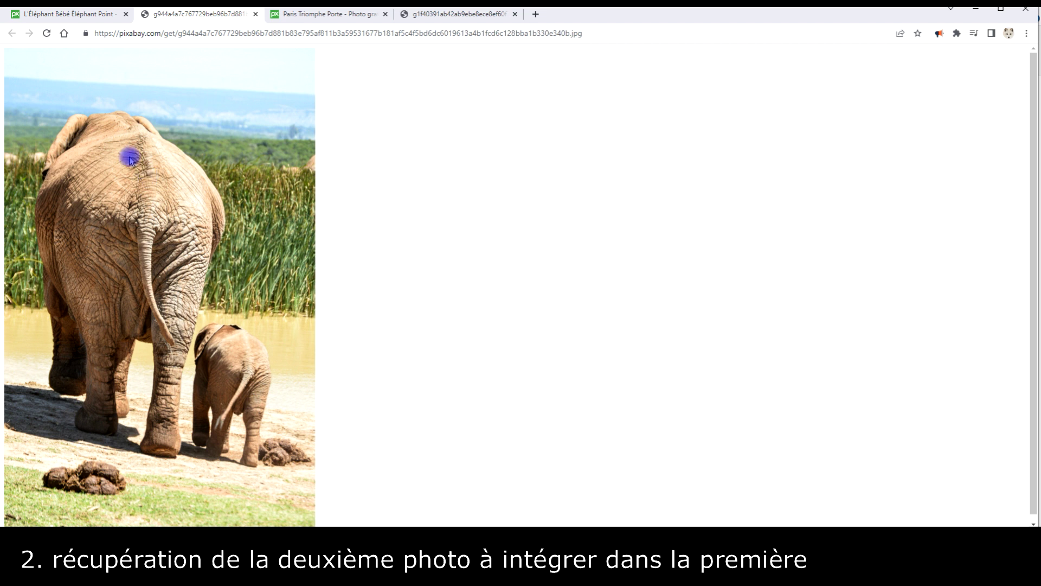
pyautogui.rightClick(140, 184)
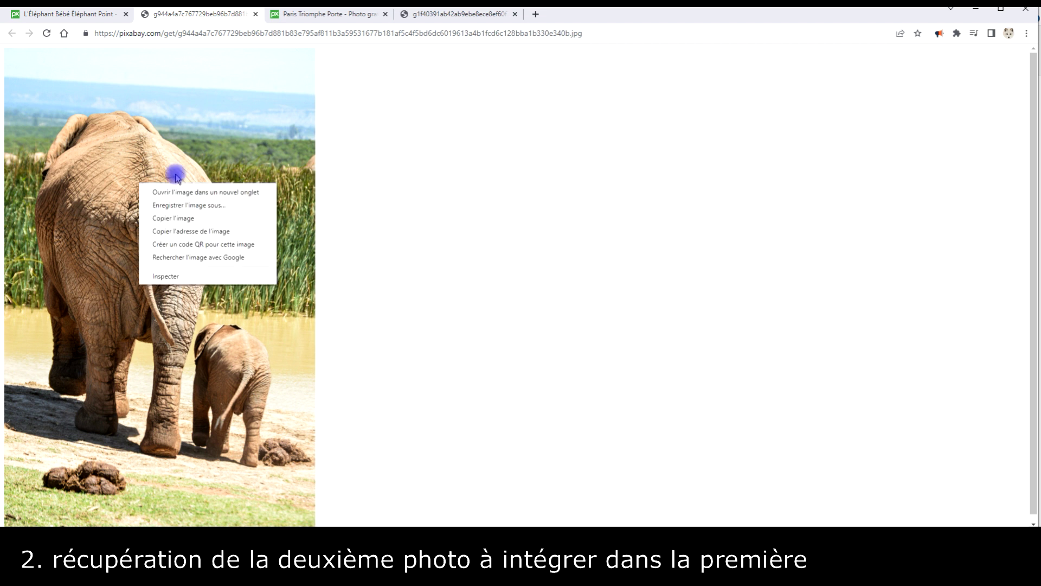
pyautogui.click(179, 214)
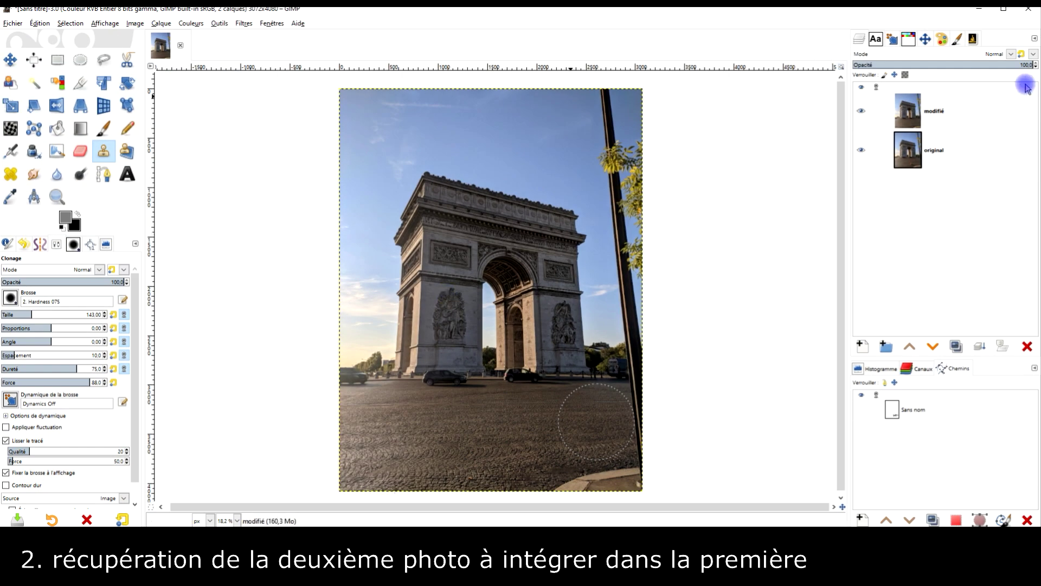
# Paste the elephant photo as a new layer above the modifié layer.
pyautogui.click(972, 103)
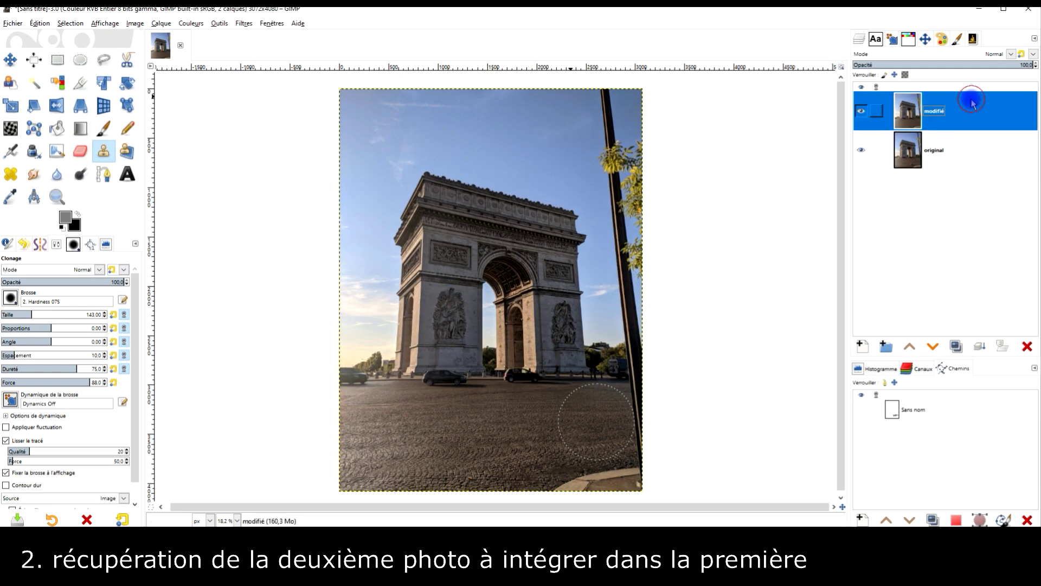
pyautogui.click(39, 23)
pyautogui.moveTo(63, 155)
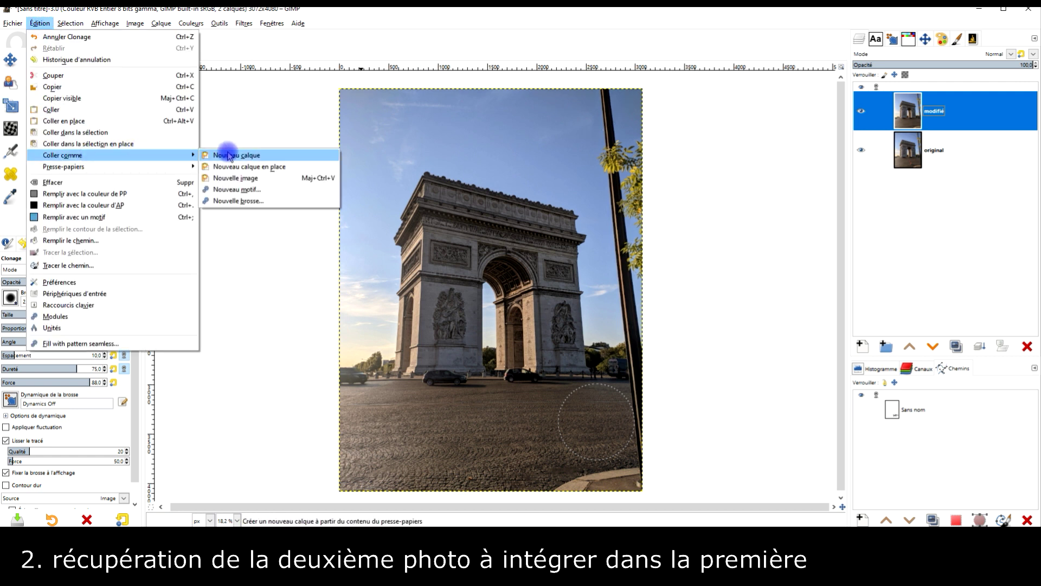
pyautogui.click(234, 156)
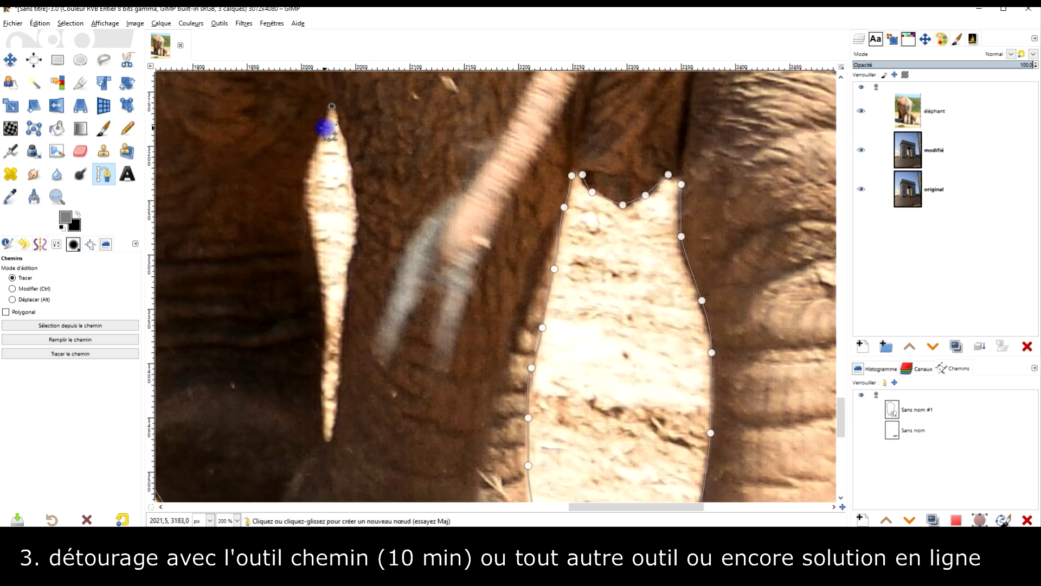
# Finish the path between the elephants' legs, then drop the selection with Sélection > Aucune.
pyautogui.click(316, 257)
pyautogui.click(325, 329)
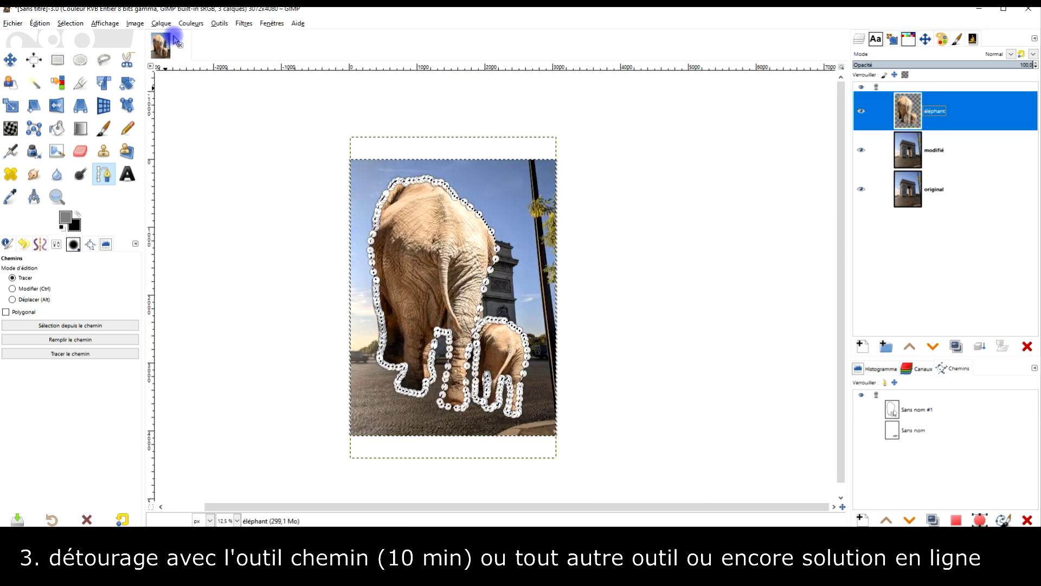
pyautogui.click(57, 60)
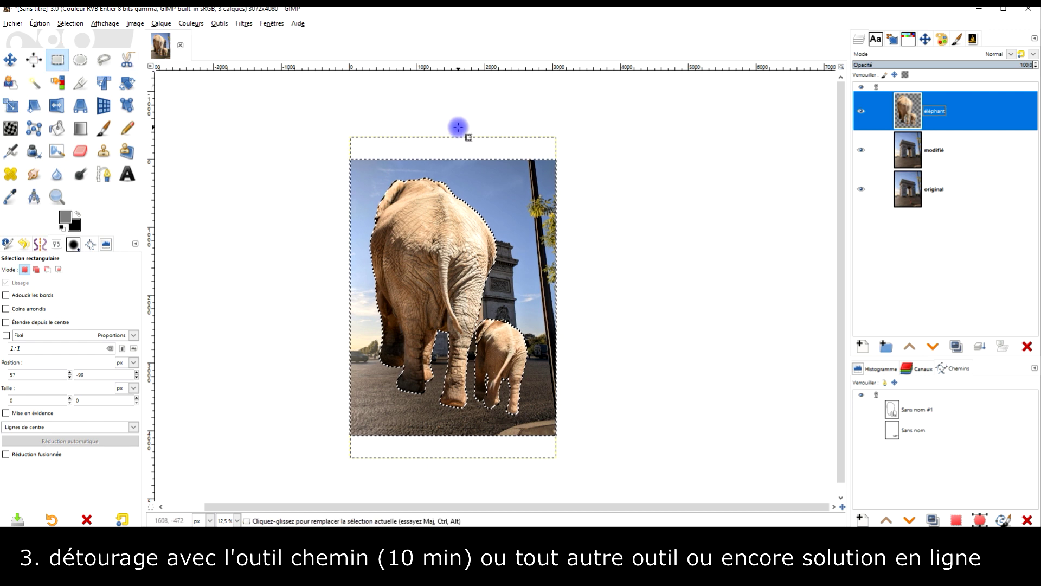
pyautogui.click(61, 24)
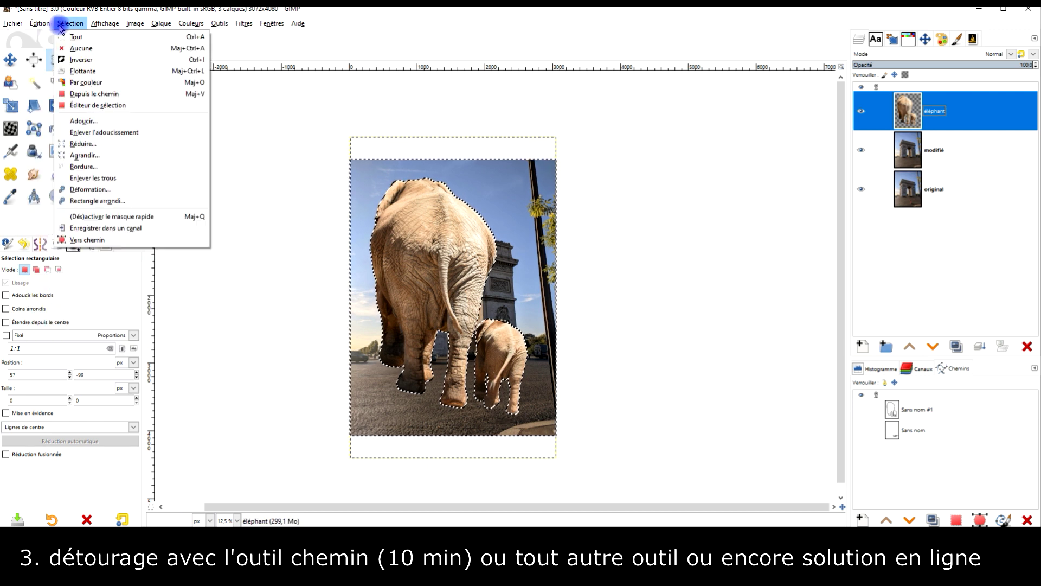
pyautogui.click(81, 48)
pyautogui.click(595, 225)
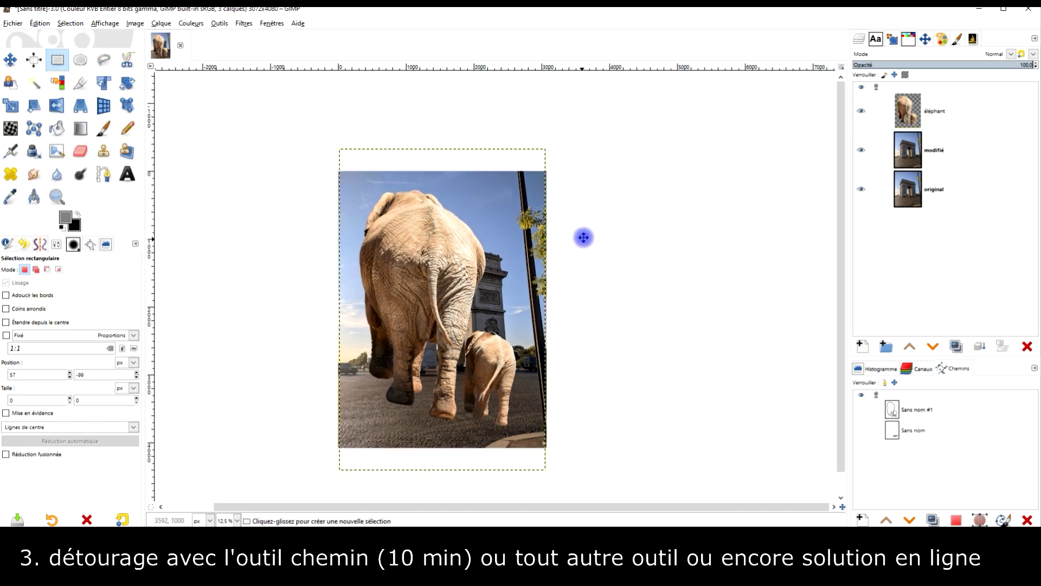
pyautogui.click(87, 82)
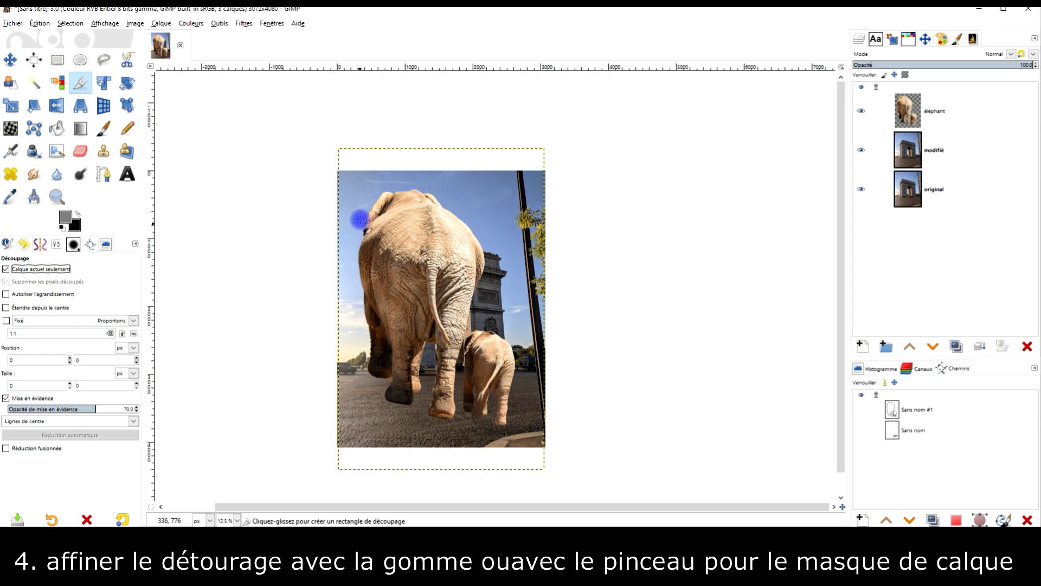
# Crop the elephant layer to a tighter rectangle around the animals and zoom in.
pyautogui.moveTo(353, 184); pyautogui.dragTo(525, 440)
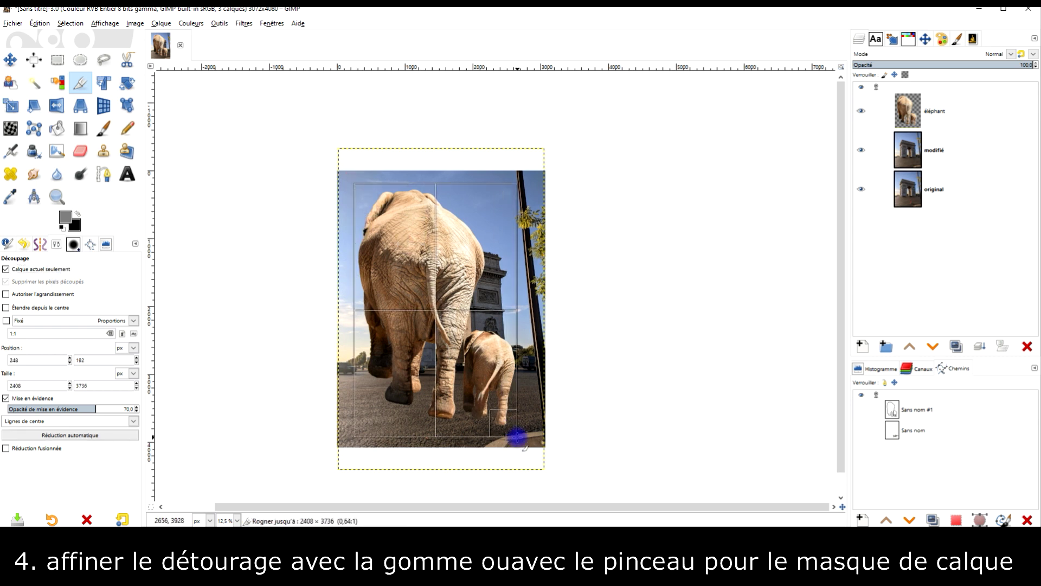
pyautogui.click(455, 310)
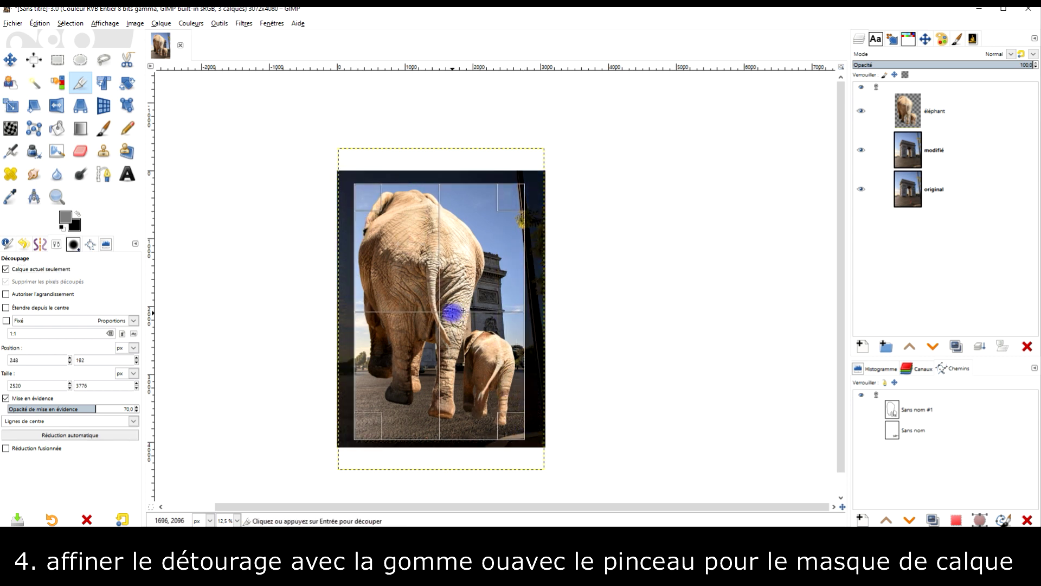
pyautogui.click(480, 293)
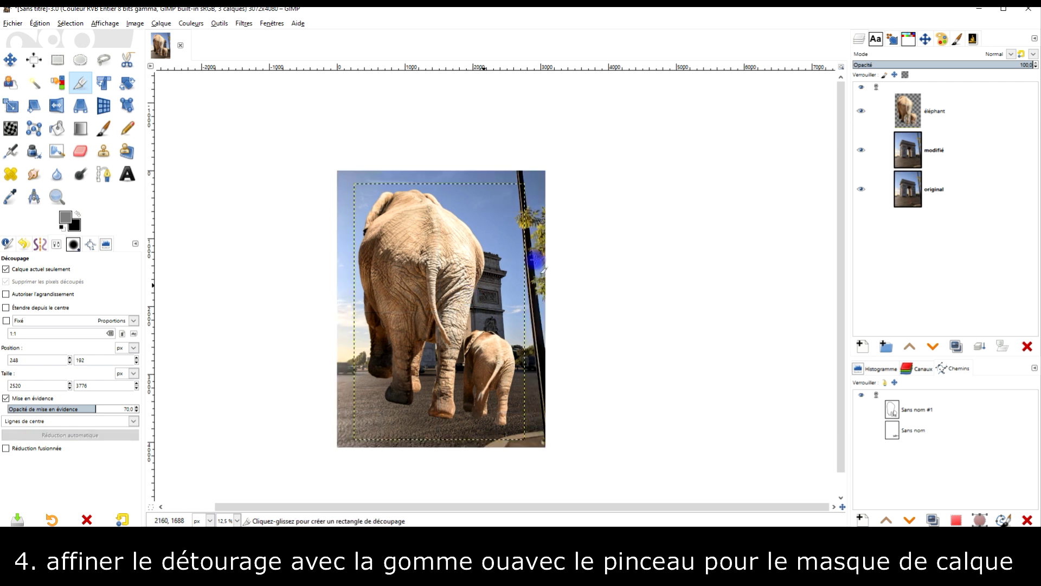
pyautogui.click(56, 198)
pyautogui.moveTo(330, 163)
pyautogui.mouseDown()
pyautogui.moveTo(540, 460)
pyautogui.moveTo(555, 456)
pyautogui.mouseUp()
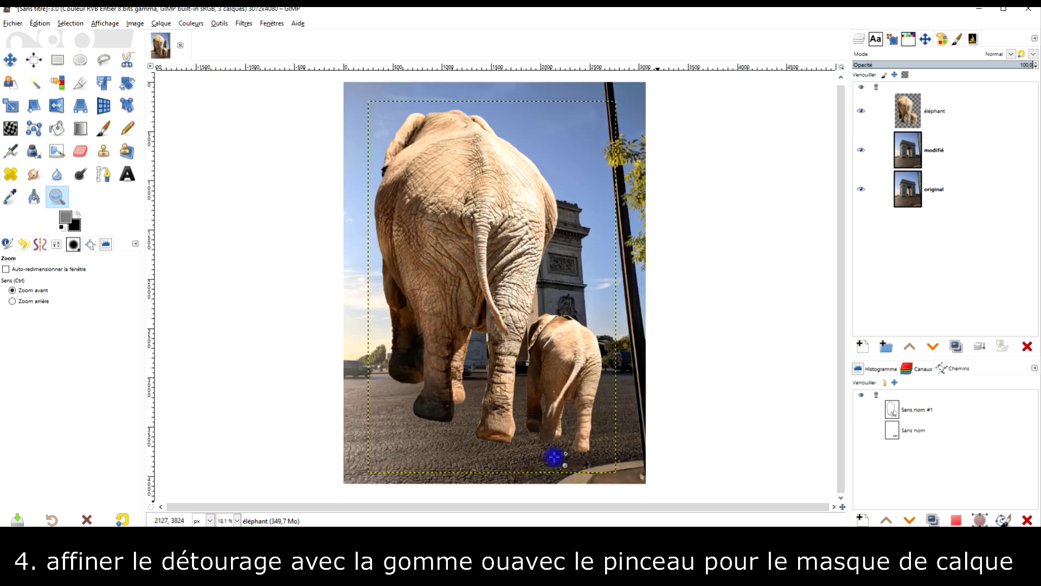
# Rename the layer to éléphant - original and duplicate it as a backup.
pyautogui.click(916, 111)
pyautogui.click(995, 55)
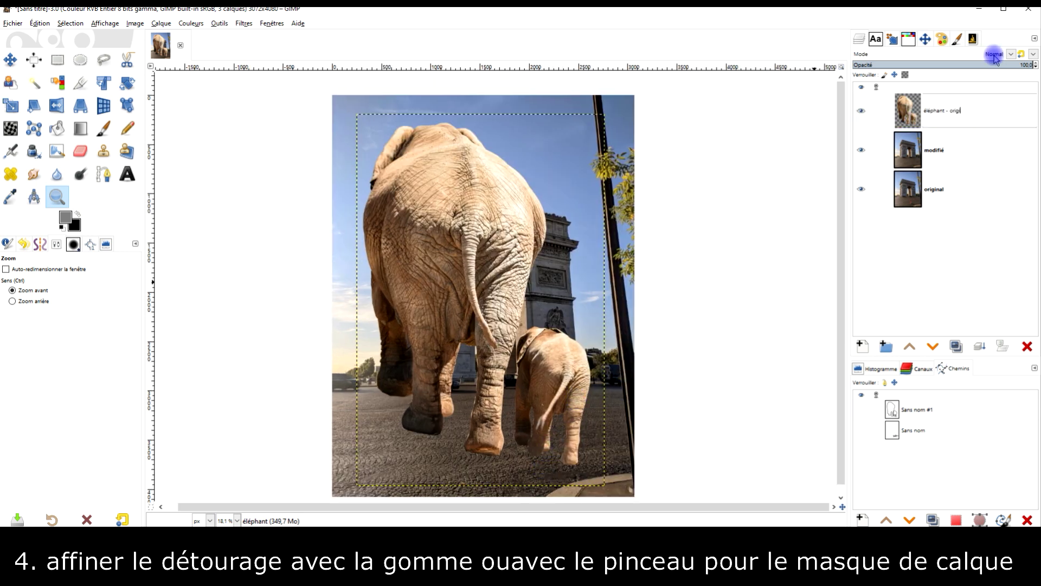
pyautogui.hotkey('shift', 'ctrl', 'd')
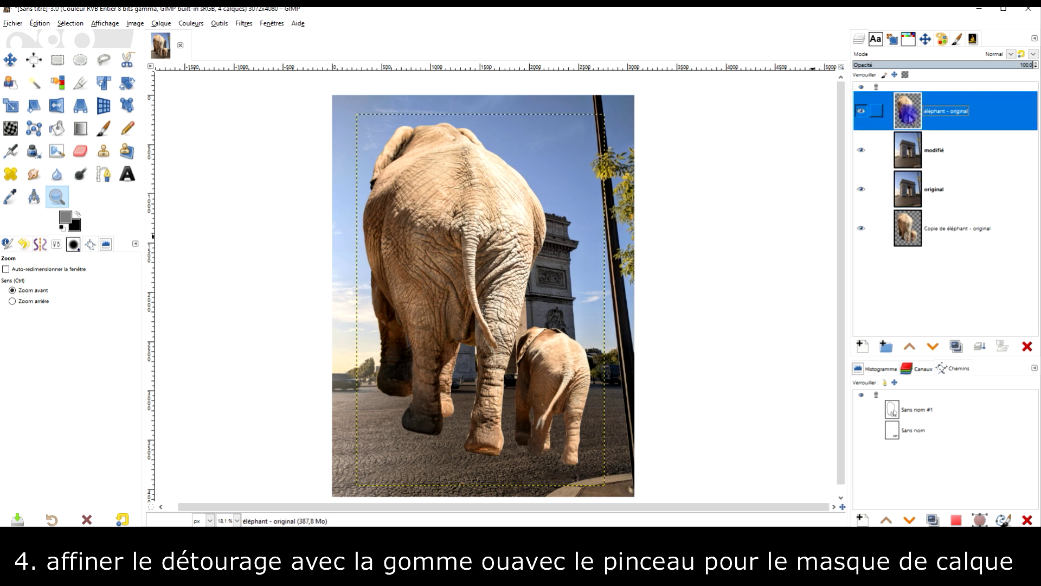
# Zoom in with the Eraser and erase the bright halo along the elephant's left edge.
pyautogui.hotkey('shift', 'e')
pyautogui.scroll(6, 442, 274)
pyautogui.scroll(3, 446, 279)
pyautogui.scroll(2, 458, 437)
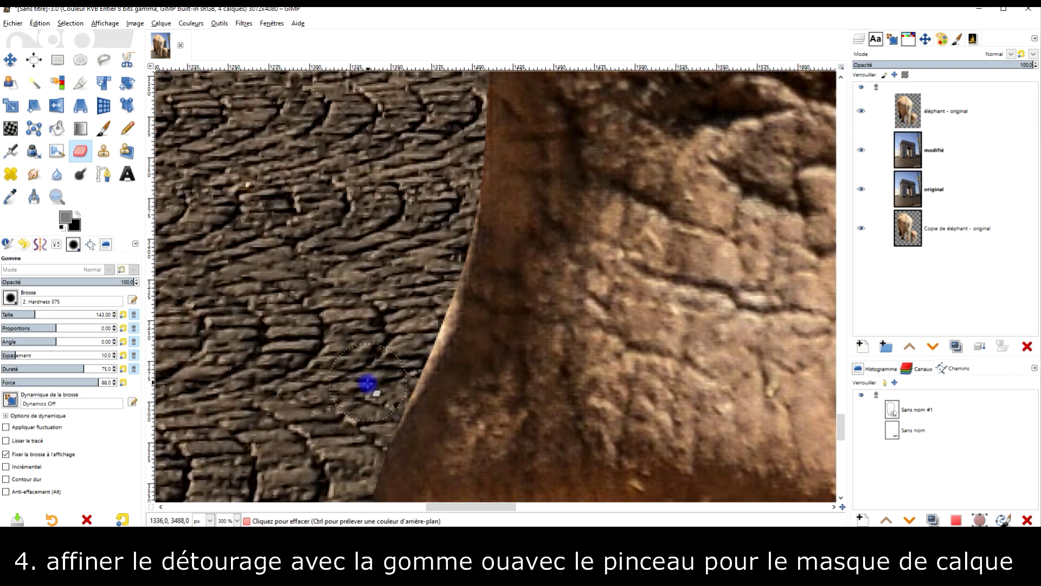
pyautogui.moveTo(386, 381); pyautogui.dragTo(428, 302)
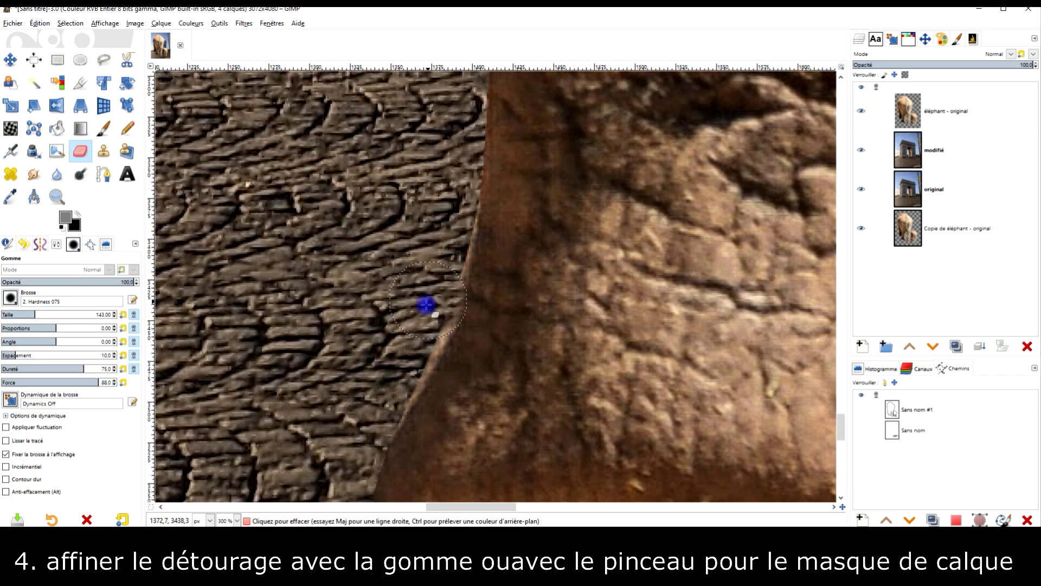
pyautogui.scroll(5, 519, 329)
pyautogui.moveTo(431, 342); pyautogui.dragTo(415, 267)
pyautogui.scroll(5, 406, 369)
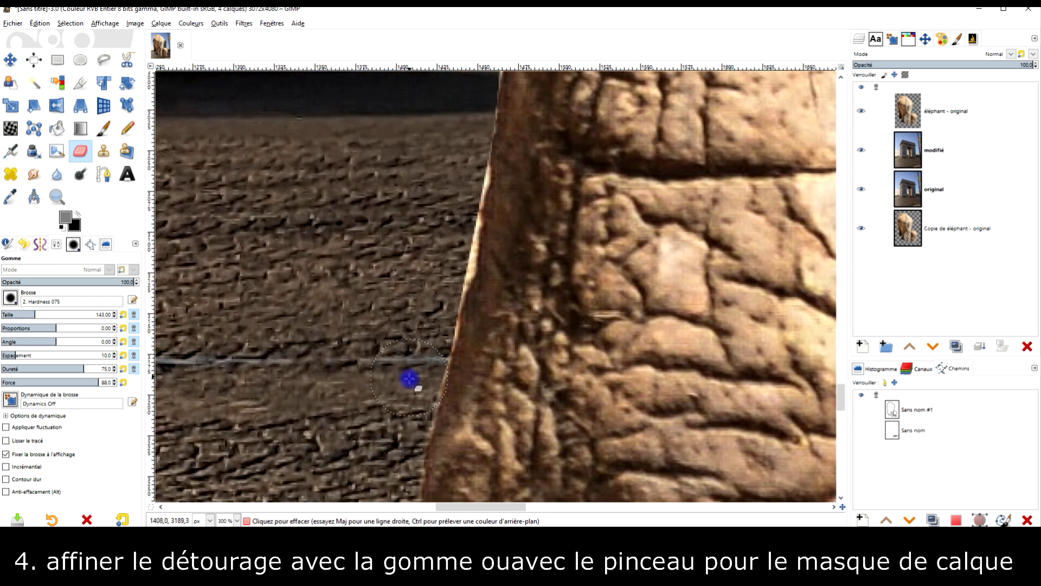
pyautogui.moveTo(404, 411); pyautogui.dragTo(435, 269)
pyautogui.scroll(5, 435, 269)
pyautogui.moveTo(423, 233); pyautogui.dragTo(400, 349)
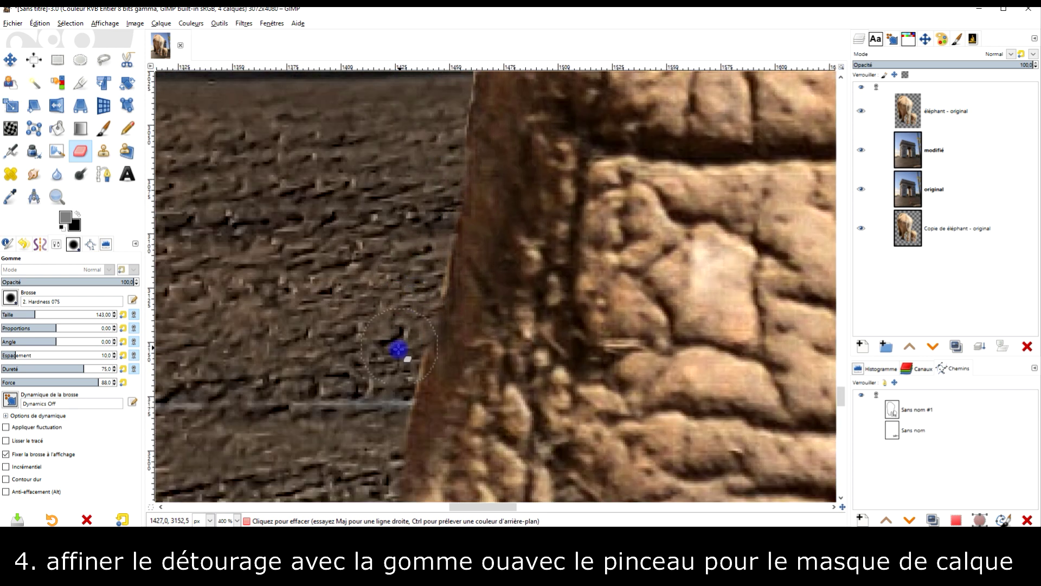
# Clean the remaining fringe pixels along the elephant's leg and where it meets the arch.
pyautogui.scroll(-1, 400, 349)
pyautogui.scroll(1, 393, 358)
pyautogui.moveTo(387, 309); pyautogui.dragTo(405, 146)
pyautogui.scroll(1, 428, 274)
pyautogui.scroll(1, 428, 275)
pyautogui.moveTo(372, 309)
pyautogui.mouseDown()
pyautogui.moveTo(380, 194)
pyautogui.moveTo(379, 302)
pyautogui.mouseUp()
pyautogui.scroll(3, 382, 193)
pyautogui.scroll(-2, 546, 177)
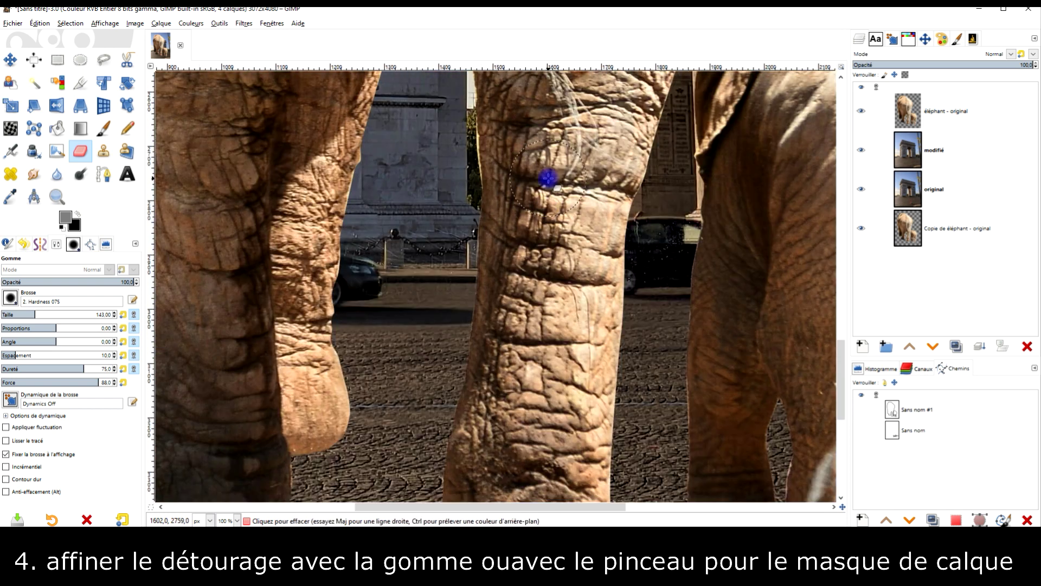
pyautogui.scroll(2, 546, 176)
pyautogui.moveTo(326, 255); pyautogui.dragTo(320, 308)
pyautogui.moveTo(349, 376); pyautogui.dragTo(348, 275)
pyautogui.scroll(3, 349, 275)
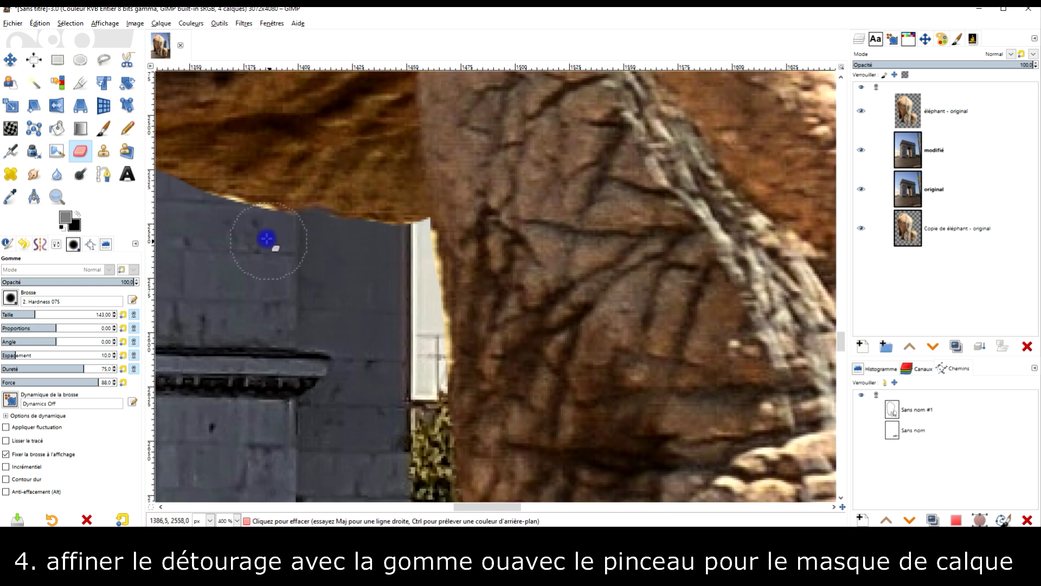
pyautogui.scroll(-6, 391, 271)
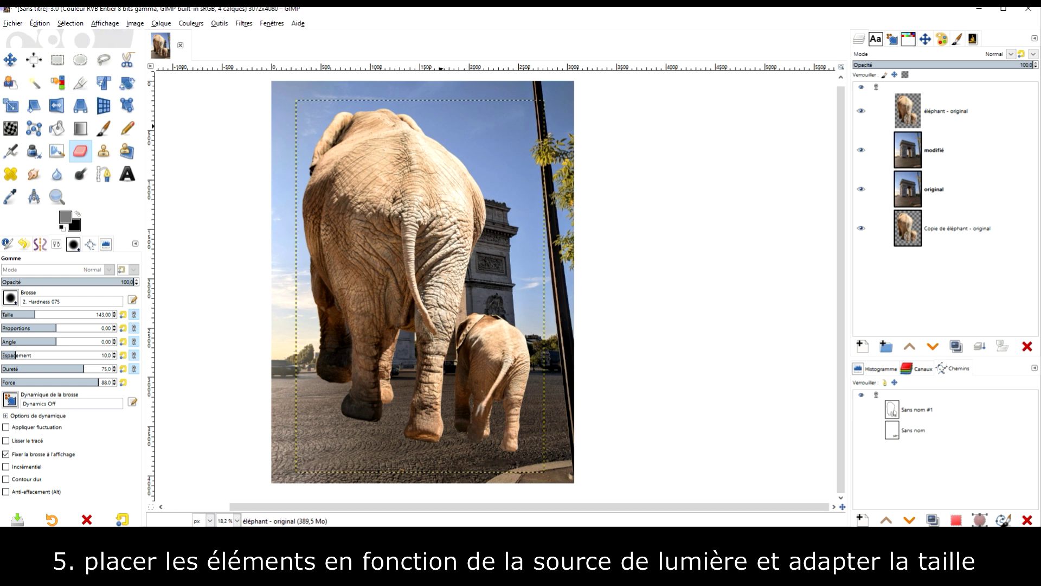
pyautogui.hscroll(-2, 629, 172)
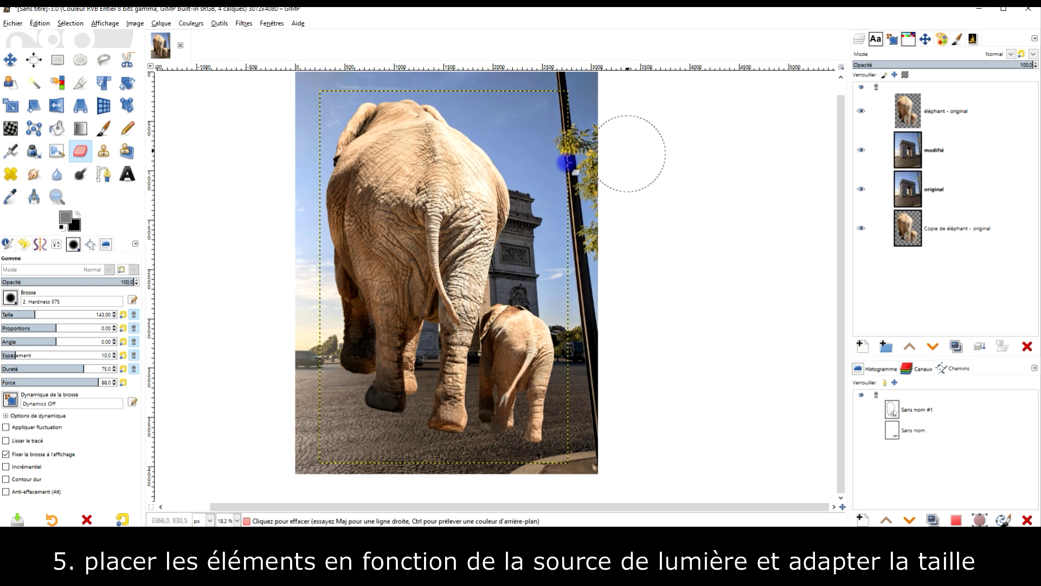
# Flip the elephant layer horizontally so the calf is on the left and the adult on the right.
pyautogui.click(56, 105)
pyautogui.click(457, 211)
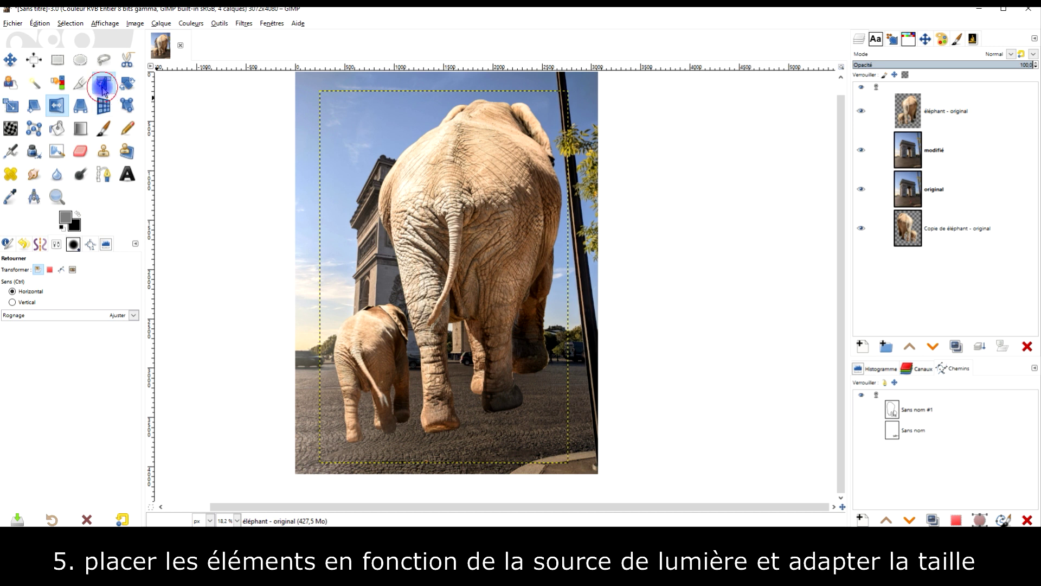
pyautogui.click(103, 86)
# Rotate, shrink and move the elephants right and down to sit beneath the arch.
pyautogui.click(493, 200)
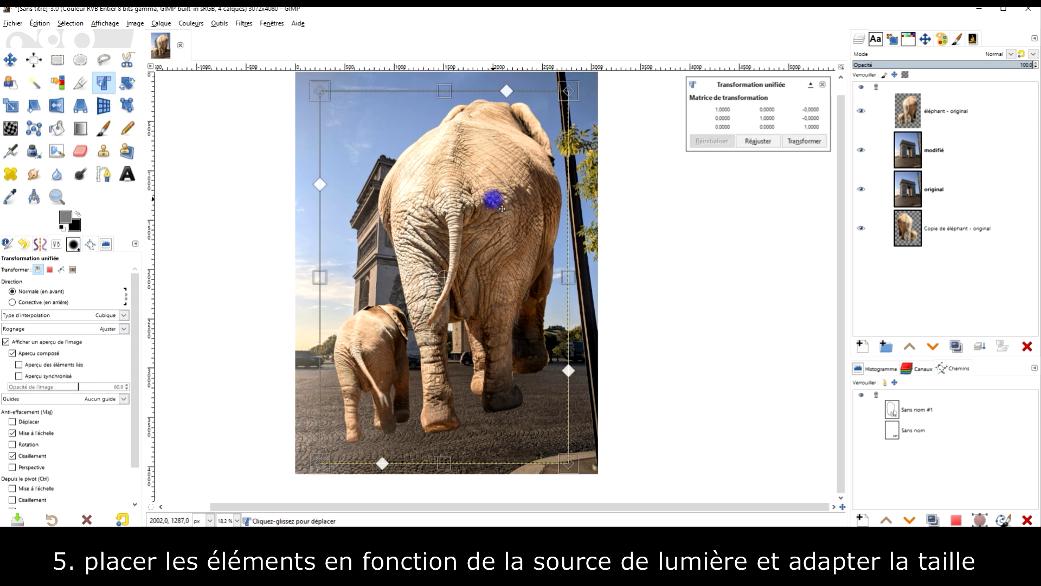
pyautogui.moveTo(576, 135); pyautogui.dragTo(599, 154)
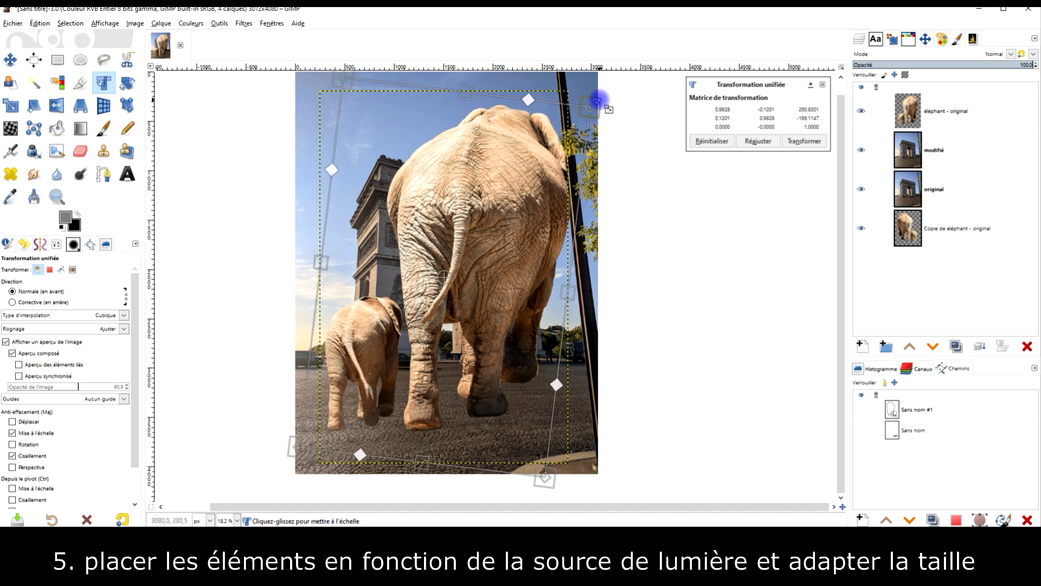
pyautogui.moveTo(597, 100); pyautogui.dragTo(452, 214)
pyautogui.moveTo(361, 302)
pyautogui.mouseDown()
pyautogui.moveTo(400, 297)
pyautogui.moveTo(441, 323)
pyautogui.mouseUp()
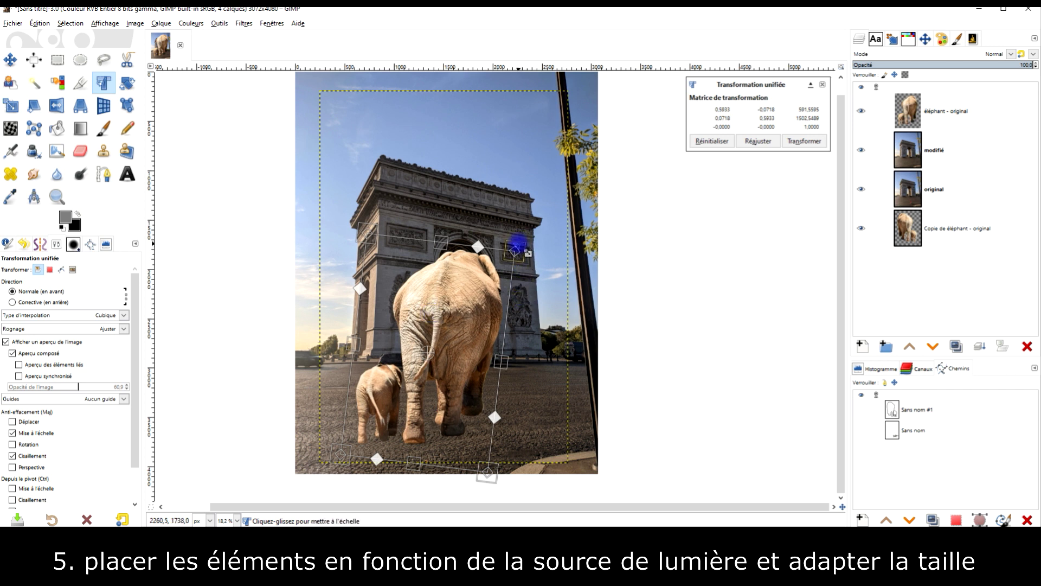
pyautogui.moveTo(522, 239); pyautogui.dragTo(521, 236)
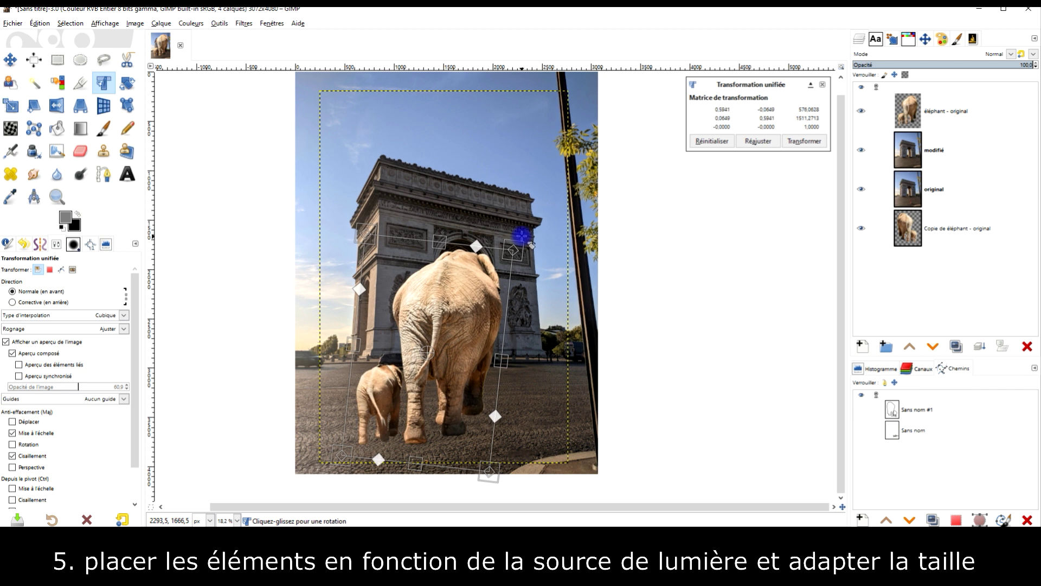
pyautogui.moveTo(469, 323); pyautogui.dragTo(477, 324)
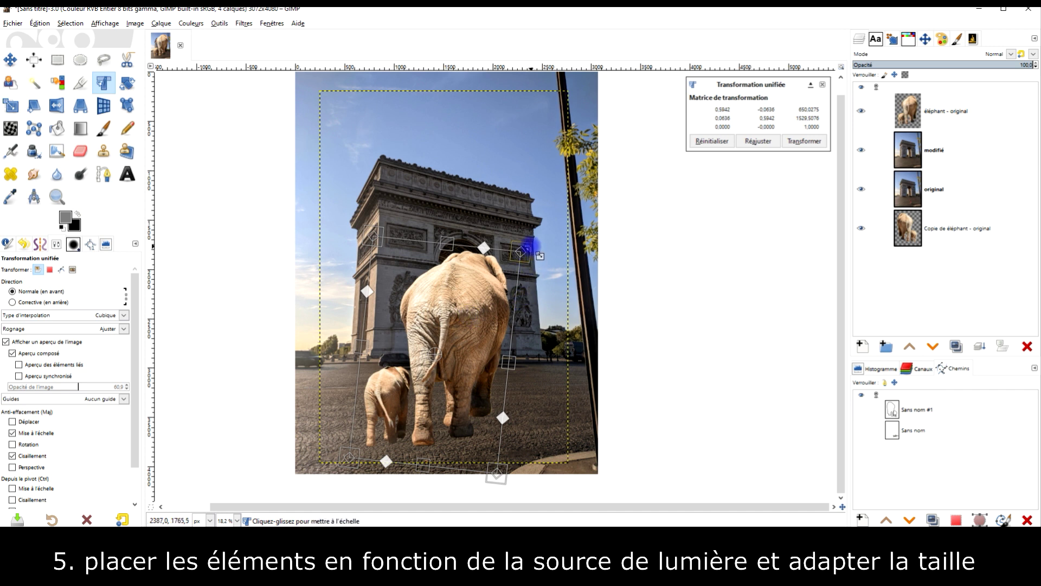
pyautogui.moveTo(530, 247); pyautogui.dragTo(534, 246)
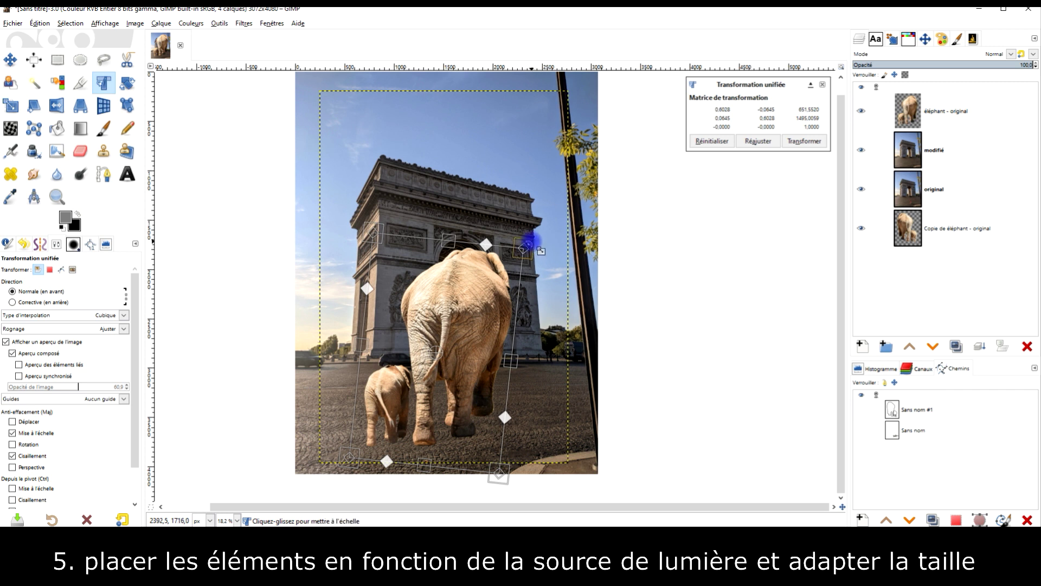
pyautogui.moveTo(532, 240); pyautogui.dragTo(507, 257)
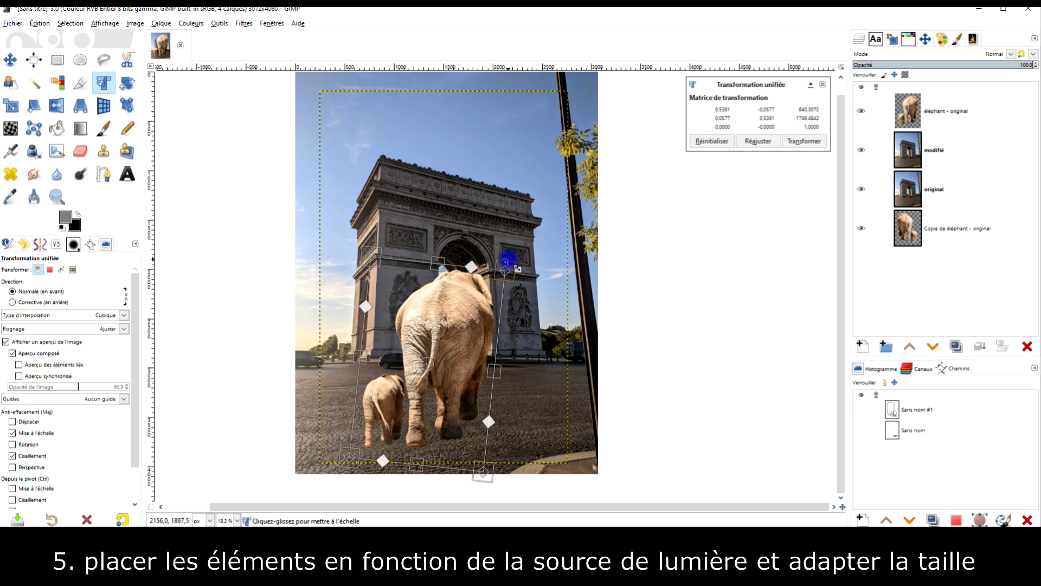
pyautogui.moveTo(469, 346); pyautogui.dragTo(484, 339)
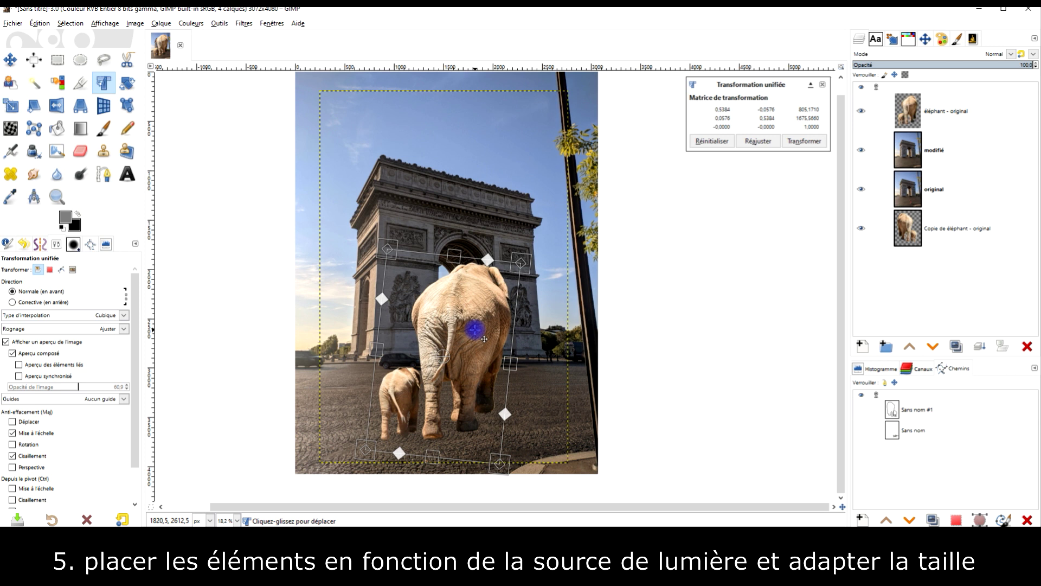
pyautogui.moveTo(485, 339); pyautogui.dragTo(507, 337)
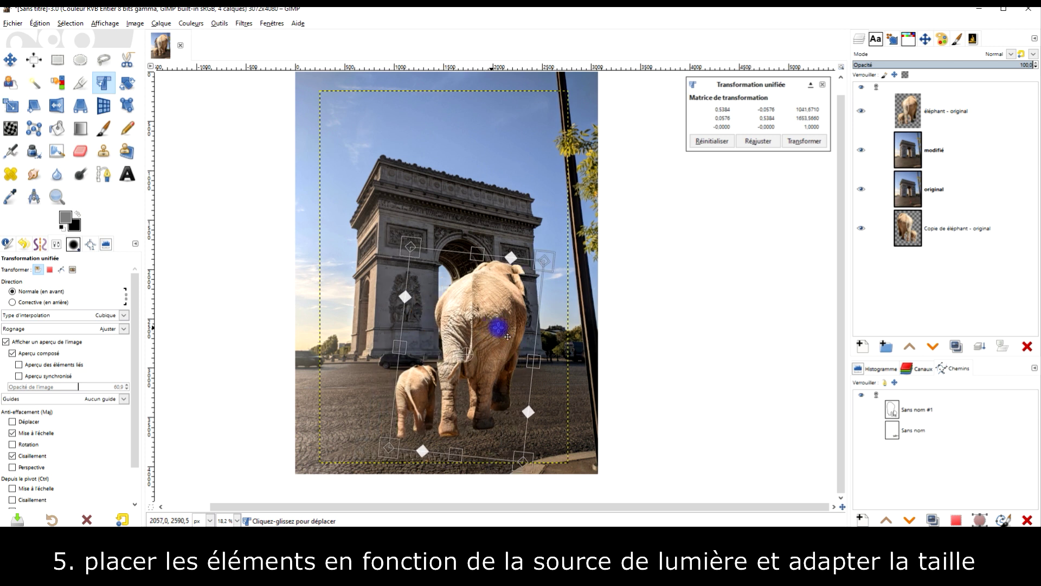
# Fine-tune the elephants' tilt, scale and position, then apply the transformation.
pyautogui.moveTo(540, 294); pyautogui.dragTo(540, 290)
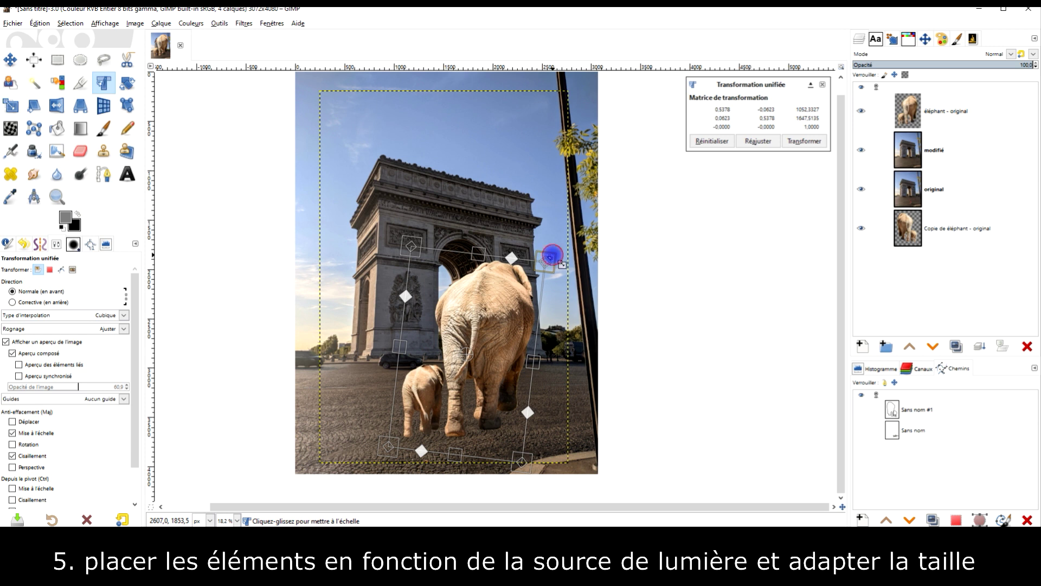
pyautogui.moveTo(552, 255); pyautogui.dragTo(542, 264)
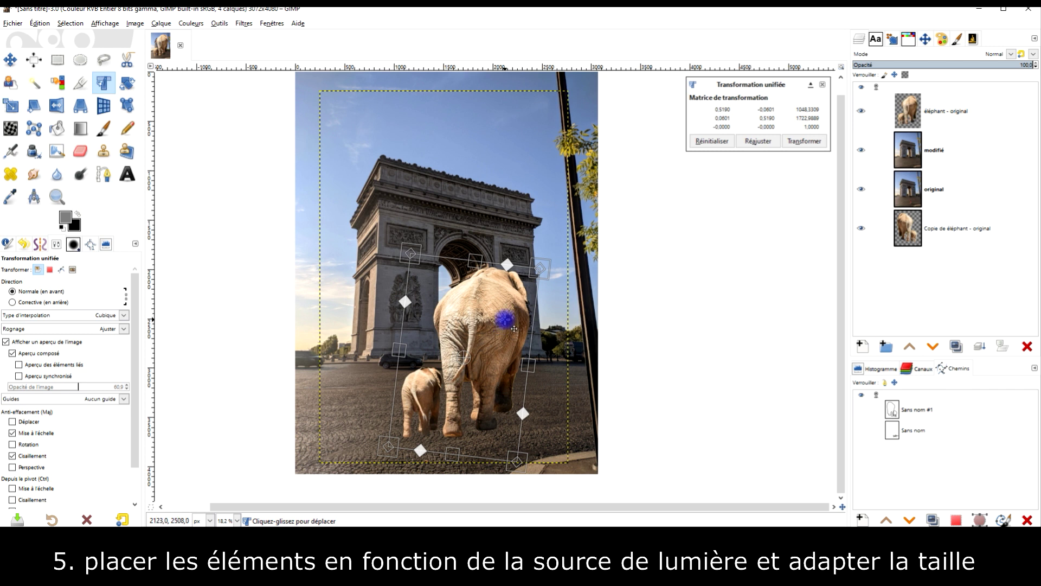
pyautogui.moveTo(537, 310); pyautogui.dragTo(538, 311)
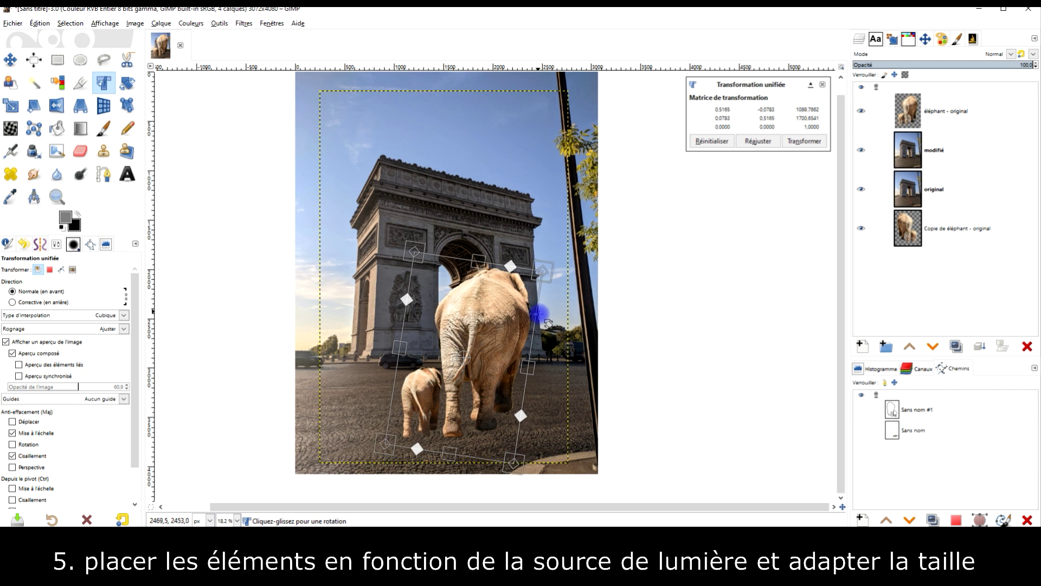
pyautogui.moveTo(537, 311); pyautogui.dragTo(540, 308)
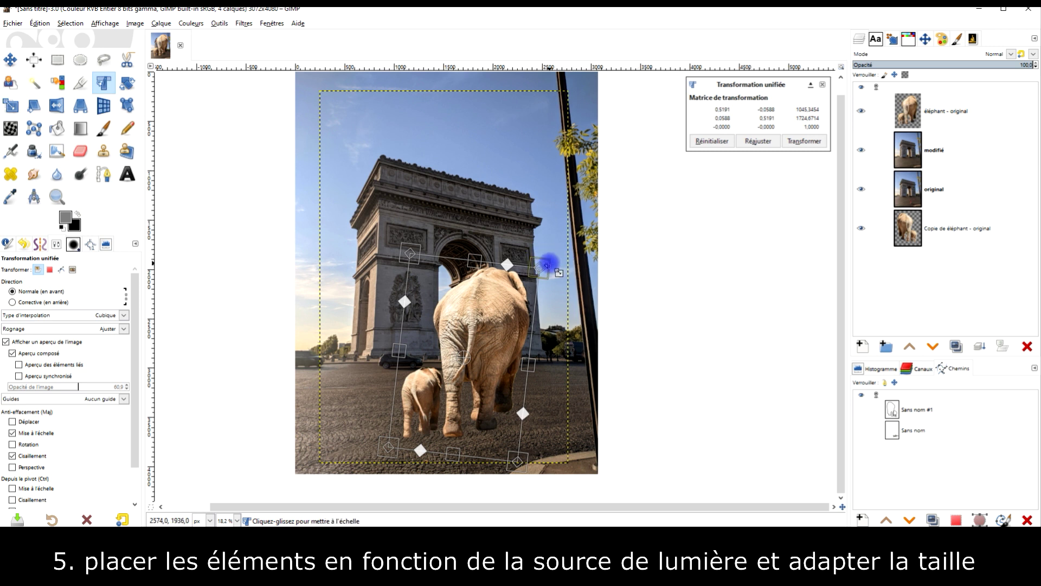
pyautogui.moveTo(548, 265); pyautogui.dragTo(551, 251)
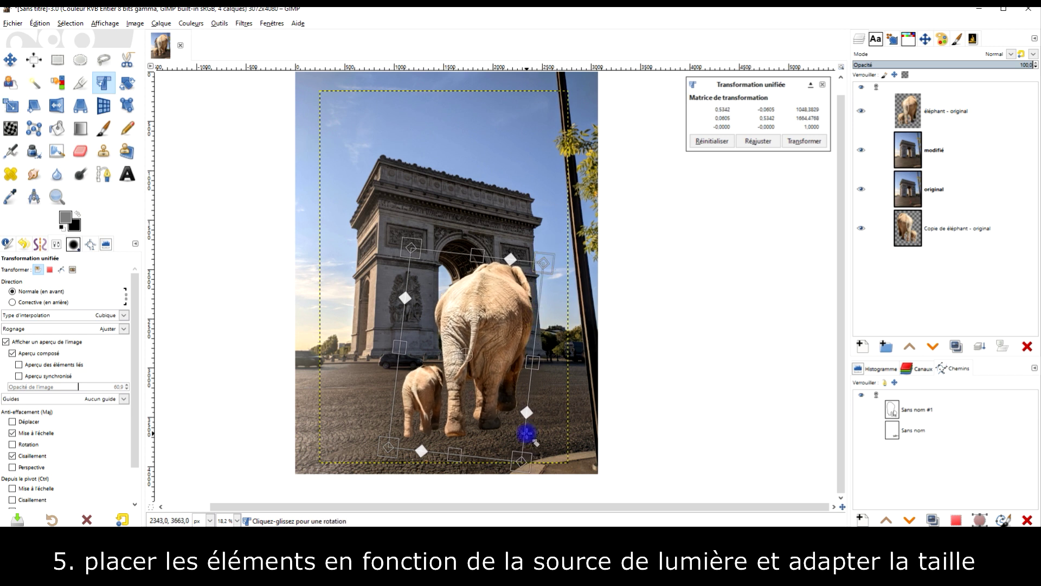
pyautogui.moveTo(528, 437); pyautogui.dragTo(529, 434)
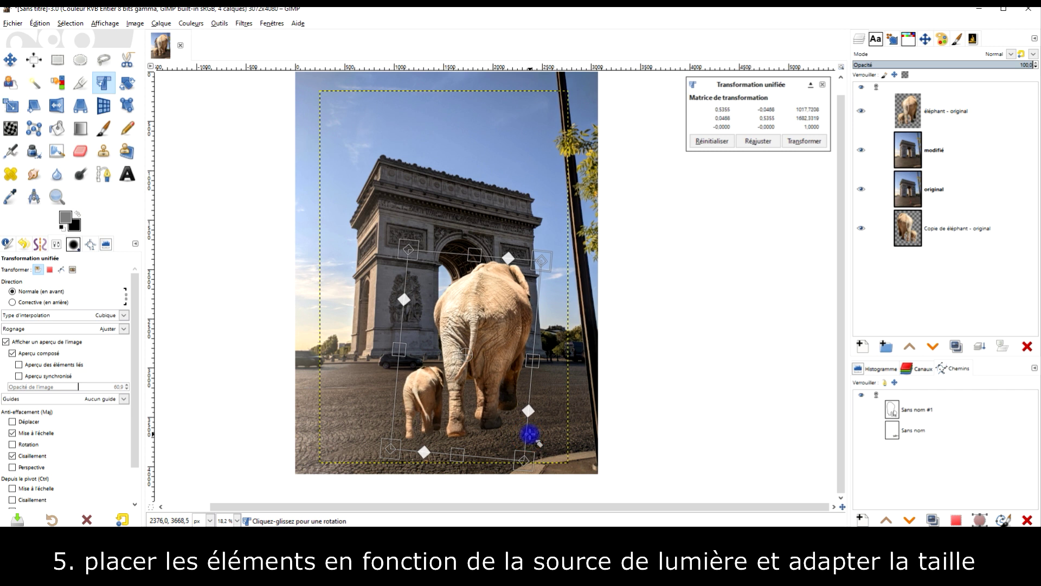
pyautogui.moveTo(530, 434); pyautogui.dragTo(527, 434)
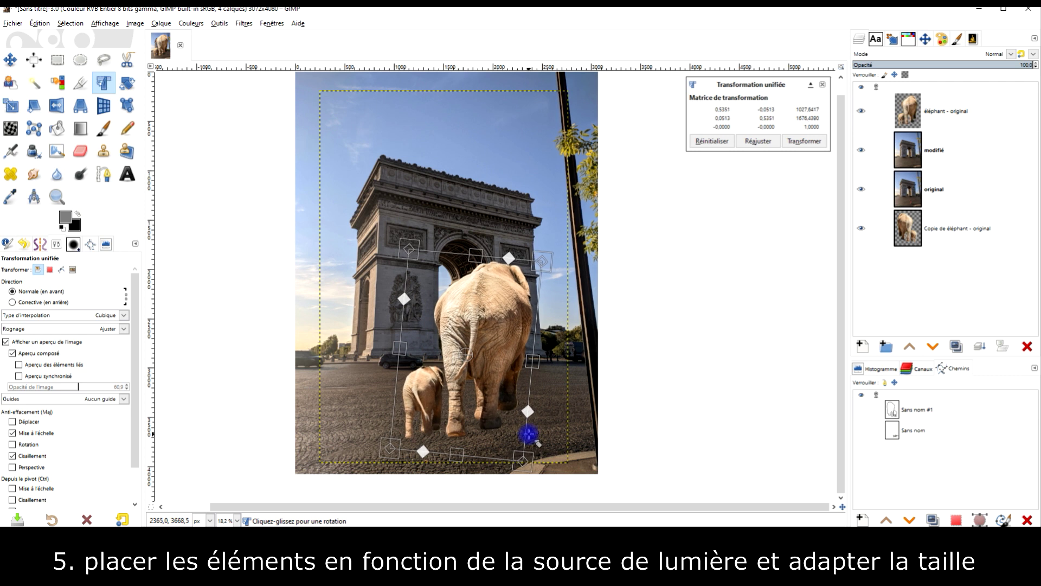
pyautogui.moveTo(498, 344); pyautogui.dragTo(488, 343)
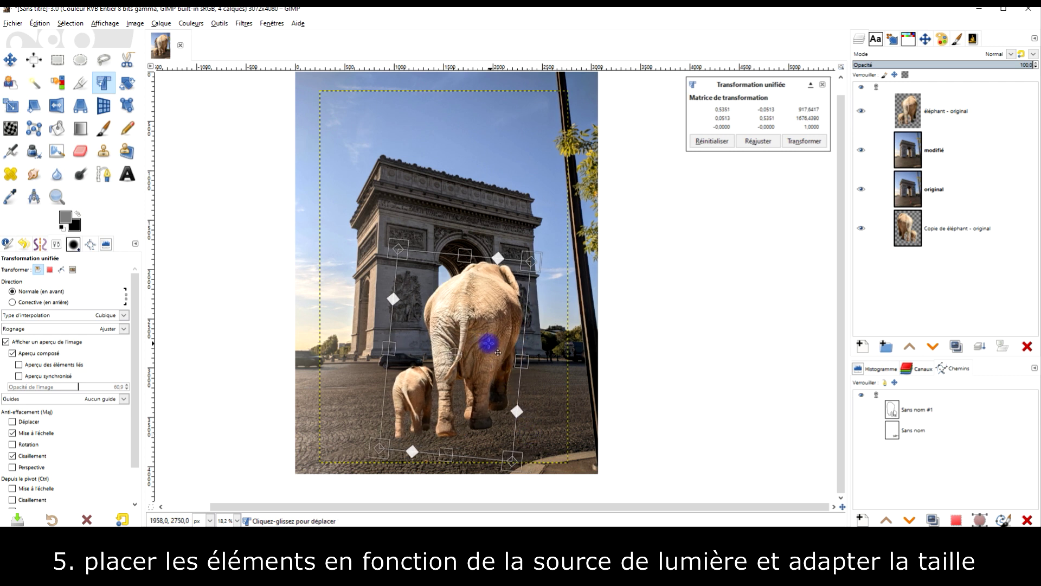
pyautogui.moveTo(546, 255); pyautogui.dragTo(531, 255)
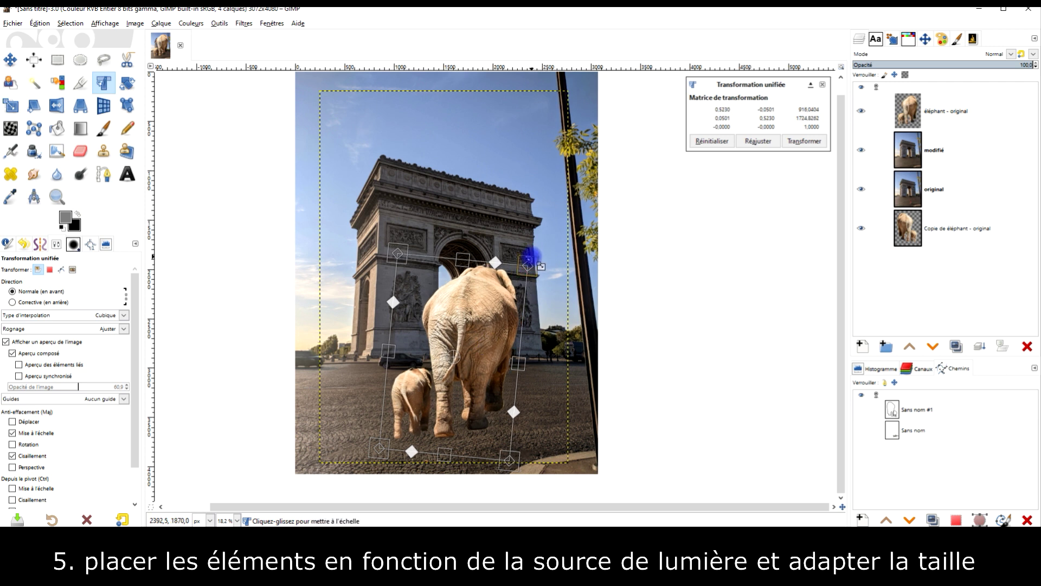
pyautogui.moveTo(526, 296); pyautogui.dragTo(539, 301)
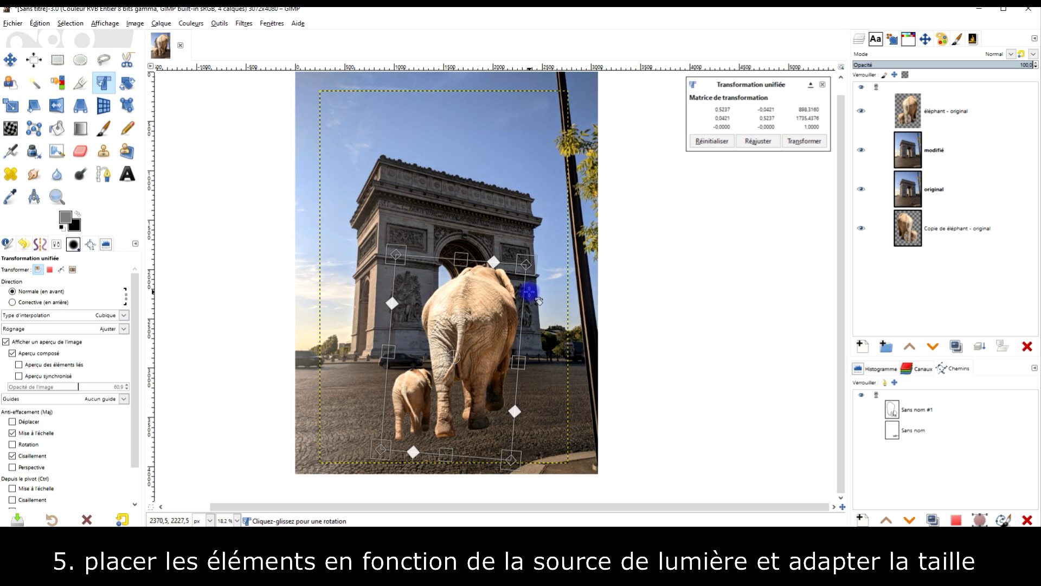
pyautogui.click(804, 141)
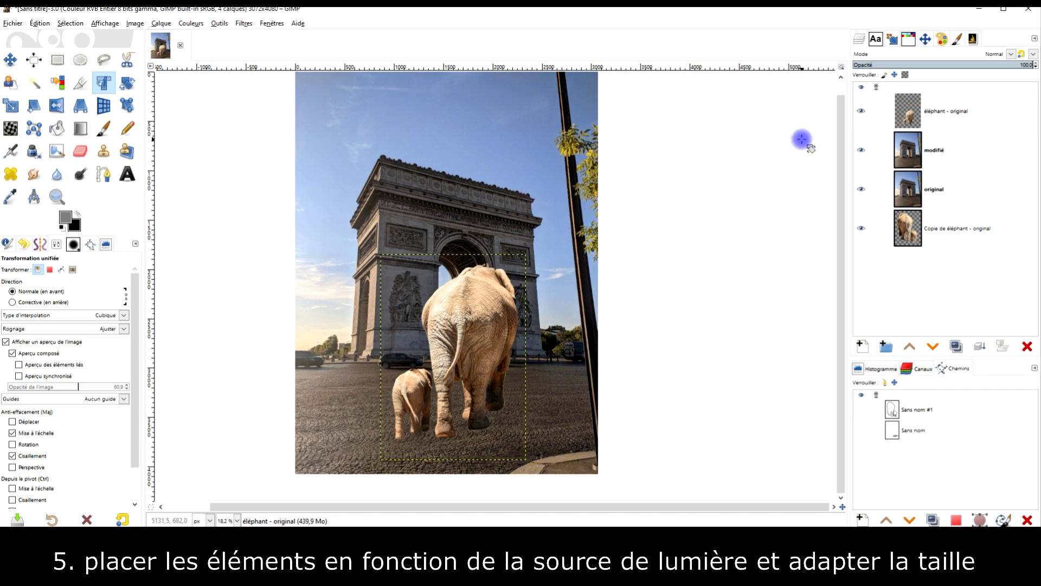
# Rename the layer 'éléphant - modifié' and extend it to the full image size.
pyautogui.click(956, 120)
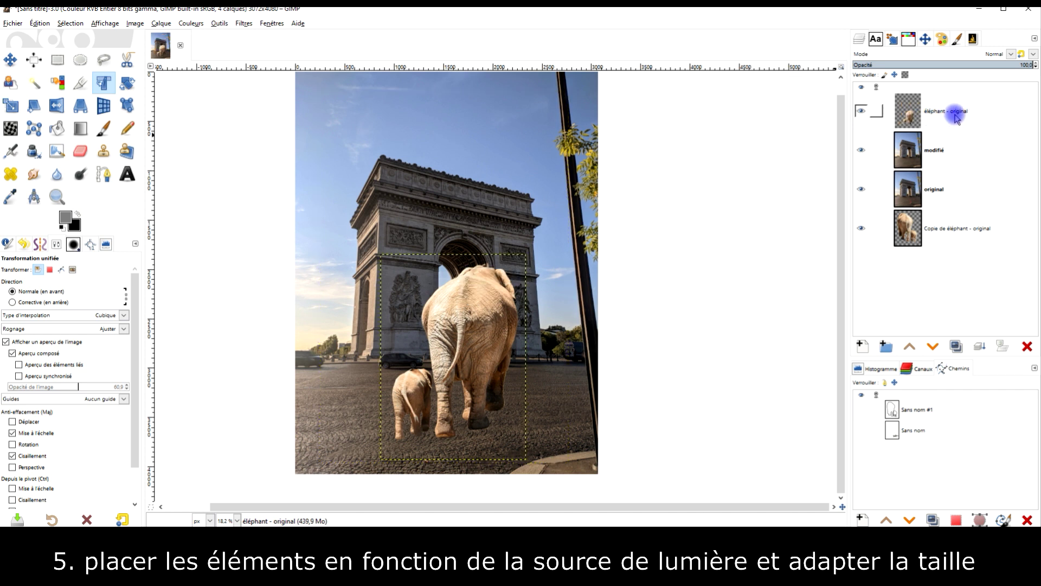
pyautogui.doubleClick(958, 114)
pyautogui.doubleClick(958, 110)
pyautogui.write('modifié')
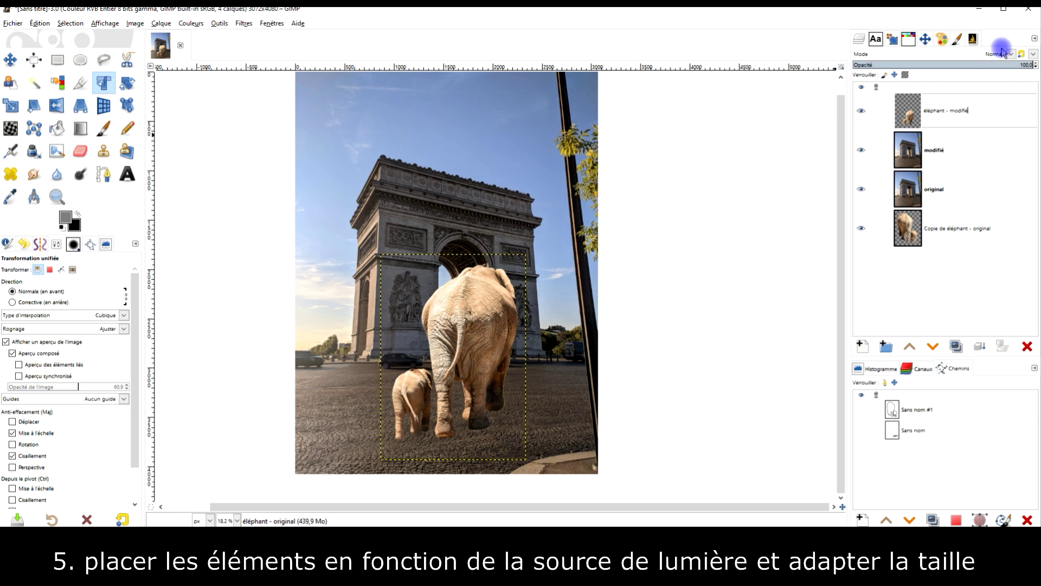
pyautogui.press('Return')
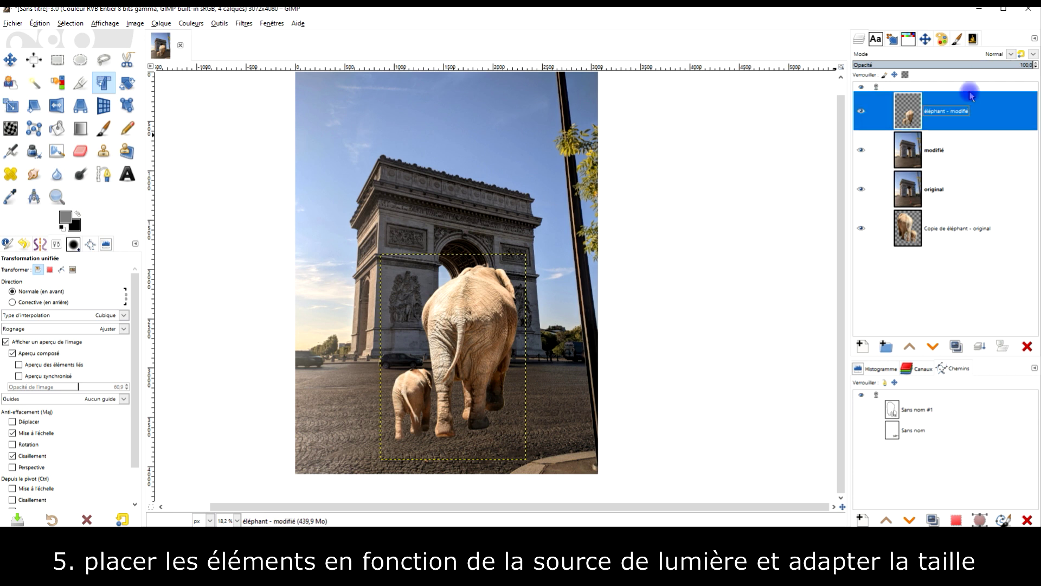
pyautogui.rightClick(916, 116)
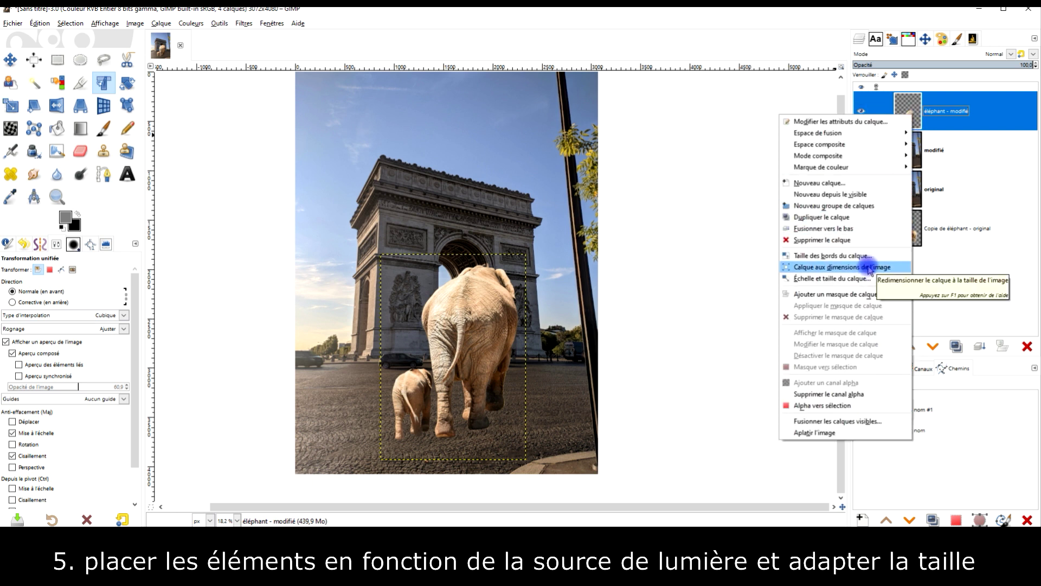
pyautogui.click(869, 269)
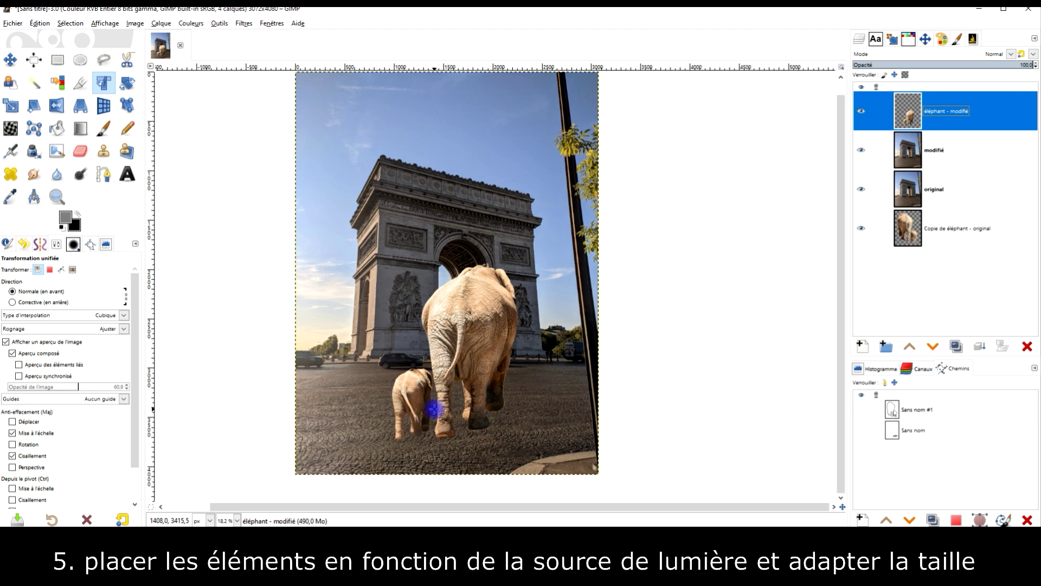
# Pick the Eraser on the éléphant - modifié layer and zoom in on the elephants' foot edges.
pyautogui.keyDown('ctrl'); pyautogui.scroll(3, 434, 410); pyautogui.keyUp('ctrl')
pyautogui.scroll(-1, 434, 352)
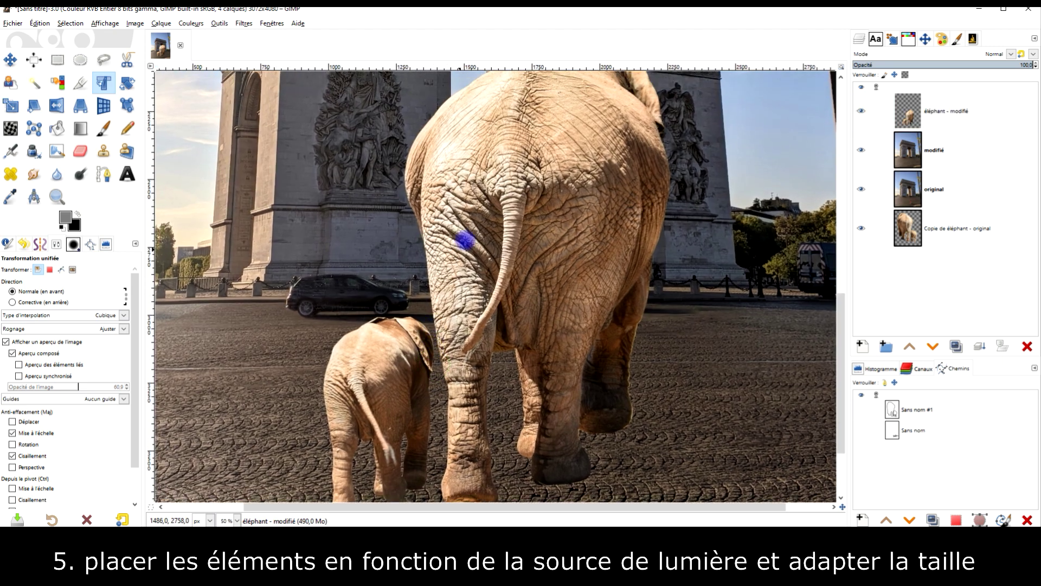
pyautogui.keyDown('ctrl'); pyautogui.scroll(-2, 548, 196); pyautogui.keyUp('ctrl')
pyautogui.keyDown('ctrl'); pyautogui.scroll(4, 575, 249); pyautogui.keyUp('ctrl')
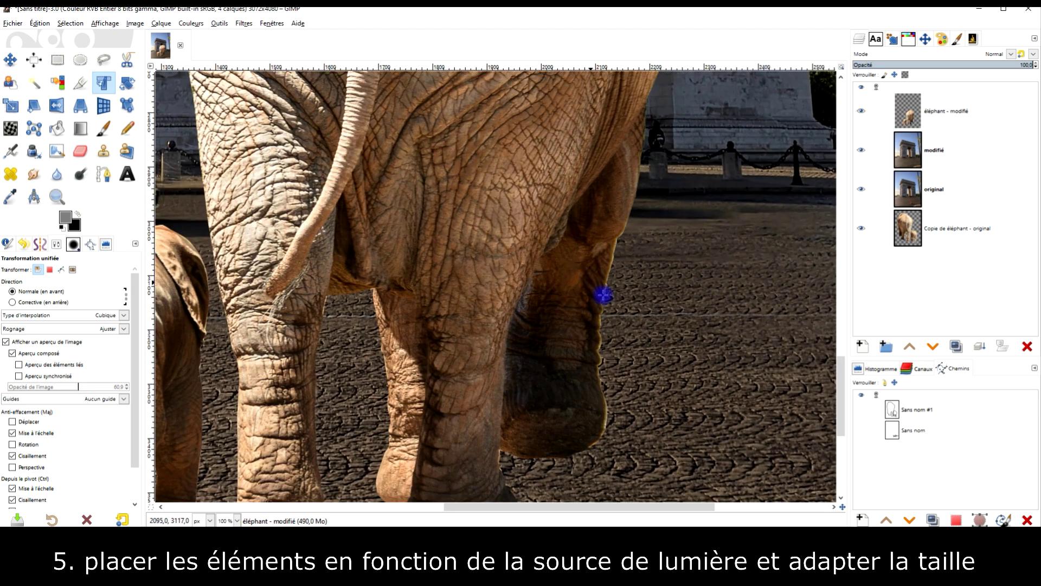
pyautogui.keyDown('ctrl'); pyautogui.scroll(1, 586, 288); pyautogui.keyUp('ctrl')
pyautogui.keyDown('ctrl'); pyautogui.scroll(1, 550, 274); pyautogui.keyUp('ctrl')
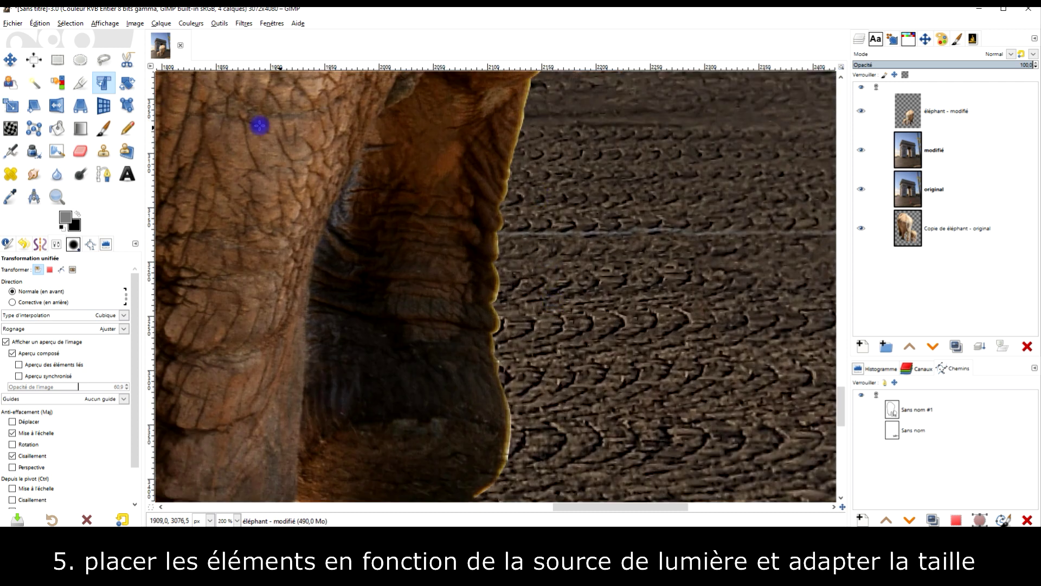
pyautogui.click(80, 152)
pyautogui.keyDown('ctrl'); pyautogui.scroll(1, 564, 472); pyautogui.keyUp('ctrl')
pyautogui.scroll(-1, 564, 396)
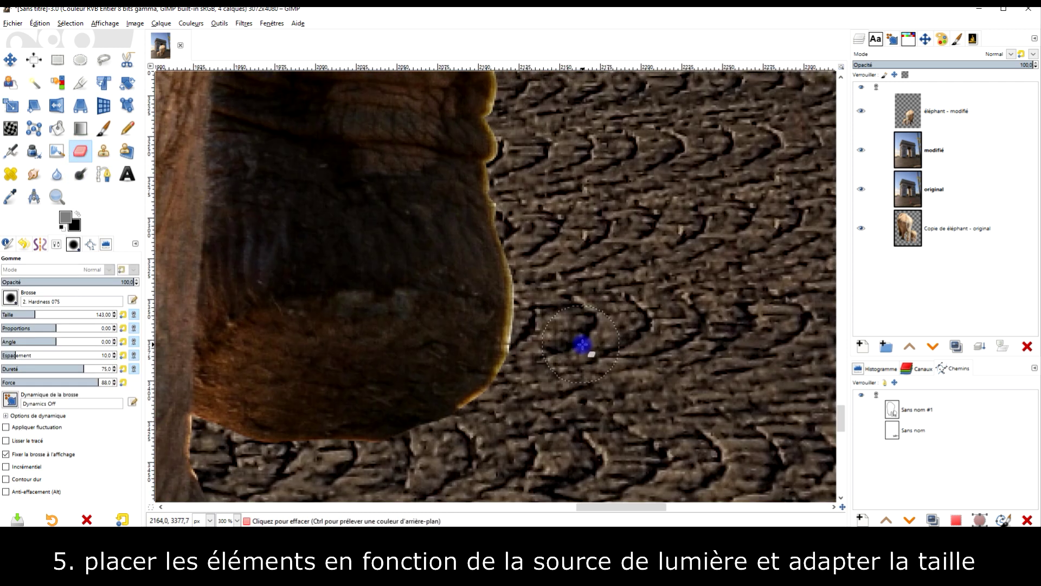
pyautogui.click(922, 115)
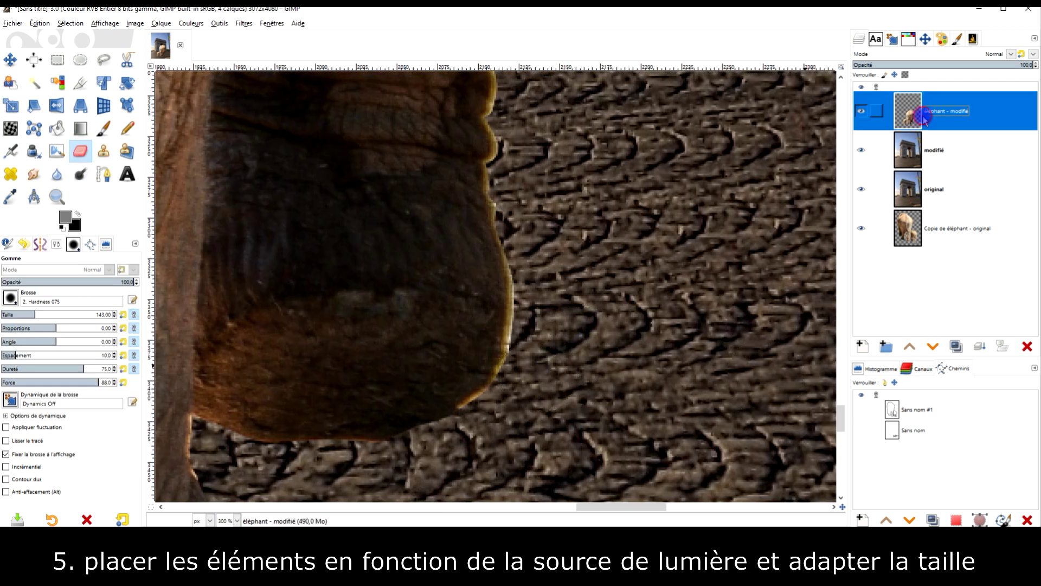
pyautogui.keyDown('ctrl'); pyautogui.scroll(1, 488, 412); pyautogui.keyUp('ctrl')
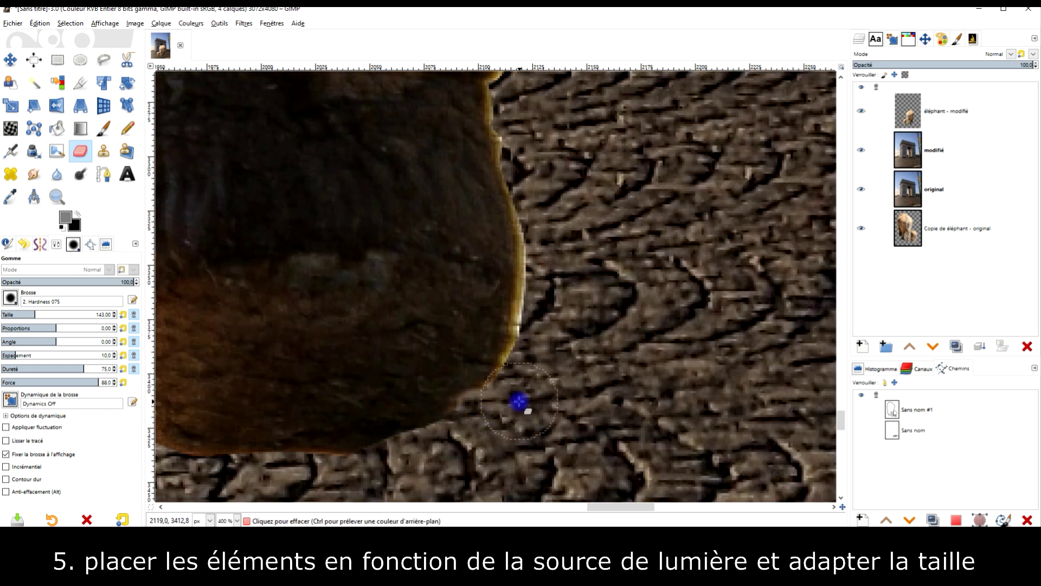
pyautogui.keyDown('ctrl'); pyautogui.scroll(2, 472, 378); pyautogui.keyUp('ctrl')
pyautogui.keyDown('ctrl'); pyautogui.scroll(2, 498, 114); pyautogui.keyUp('ctrl')
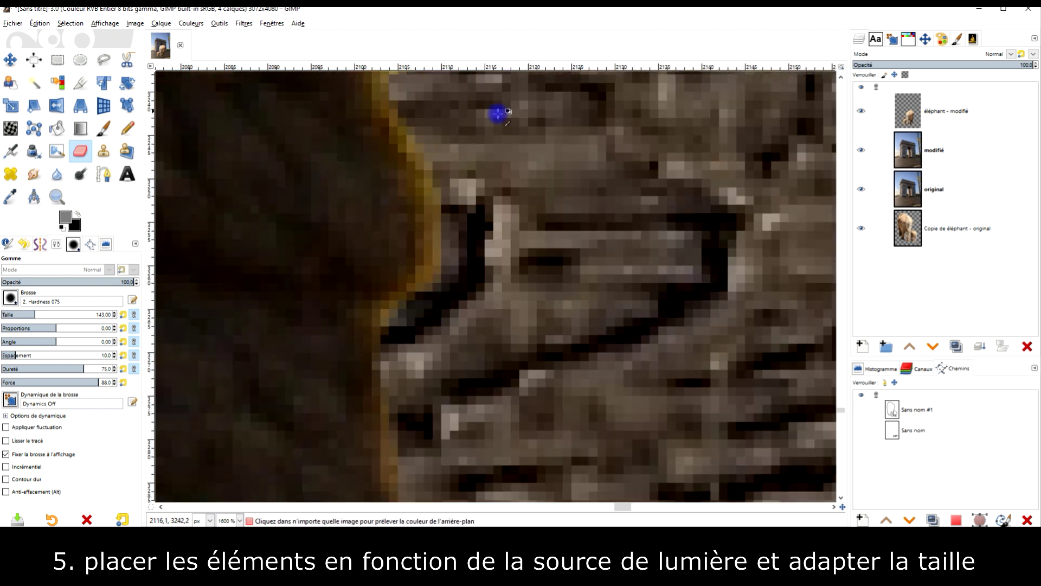
pyautogui.keyDown('ctrl'); pyautogui.scroll(-3, 498, 114); pyautogui.keyUp('ctrl')
pyautogui.keyDown('ctrl'); pyautogui.scroll(-1, 435, 365); pyautogui.keyUp('ctrl')
pyautogui.keyDown('ctrl'); pyautogui.scroll(1, 482, 296); pyautogui.keyUp('ctrl')
pyautogui.keyDown('ctrl'); pyautogui.scroll(2, 466, 276); pyautogui.keyUp('ctrl')
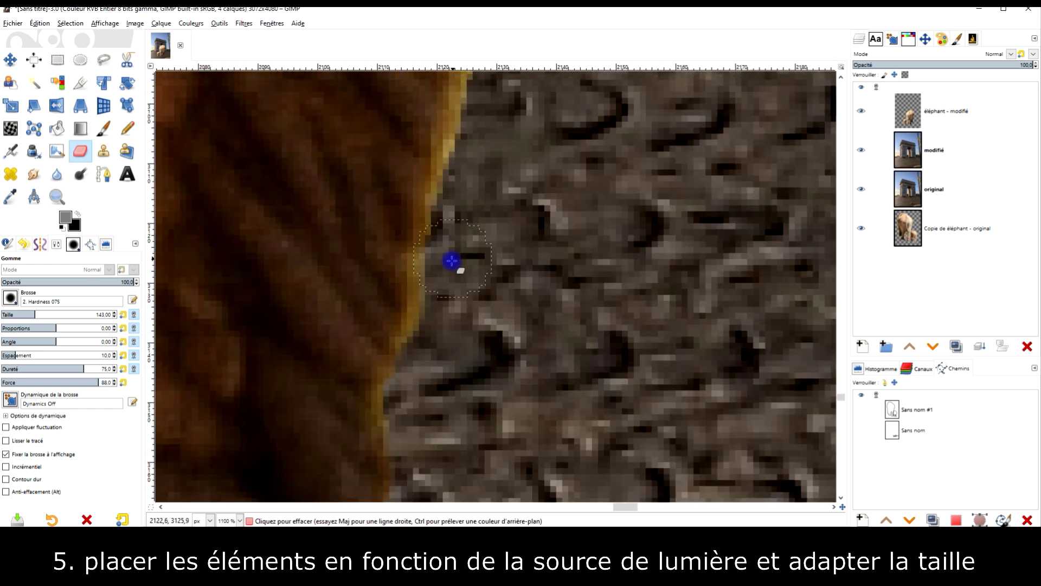
pyautogui.keyDown('ctrl'); pyautogui.scroll(-1, 452, 261); pyautogui.keyUp('ctrl')
pyautogui.keyDown('ctrl'); pyautogui.scroll(-1, 488, 356); pyautogui.keyUp('ctrl')
pyautogui.keyDown('ctrl'); pyautogui.scroll(-1, 472, 477); pyautogui.keyUp('ctrl')
pyautogui.keyDown('ctrl'); pyautogui.scroll(2, 500, 293); pyautogui.keyUp('ctrl')
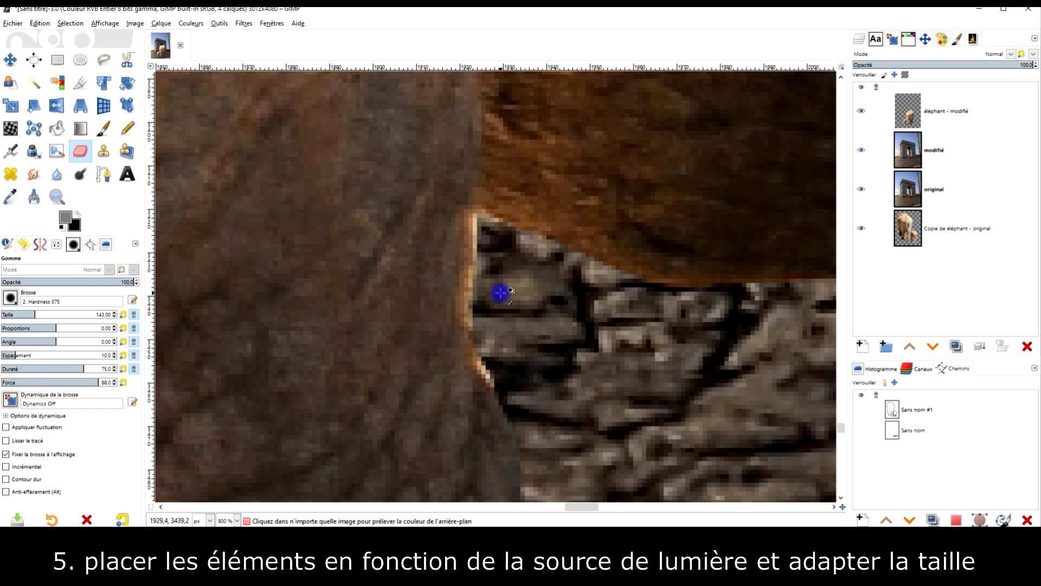
pyautogui.keyDown('ctrl'); pyautogui.scroll(1, 500, 292); pyautogui.keyUp('ctrl')
pyautogui.keyDown('ctrl'); pyautogui.scroll(-6, 373, 356); pyautogui.keyUp('ctrl')
pyautogui.keyDown('ctrl'); pyautogui.scroll(-2, 441, 365); pyautogui.keyUp('ctrl')
pyautogui.keyDown('ctrl'); pyautogui.scroll(-2, 440, 308); pyautogui.keyUp('ctrl')
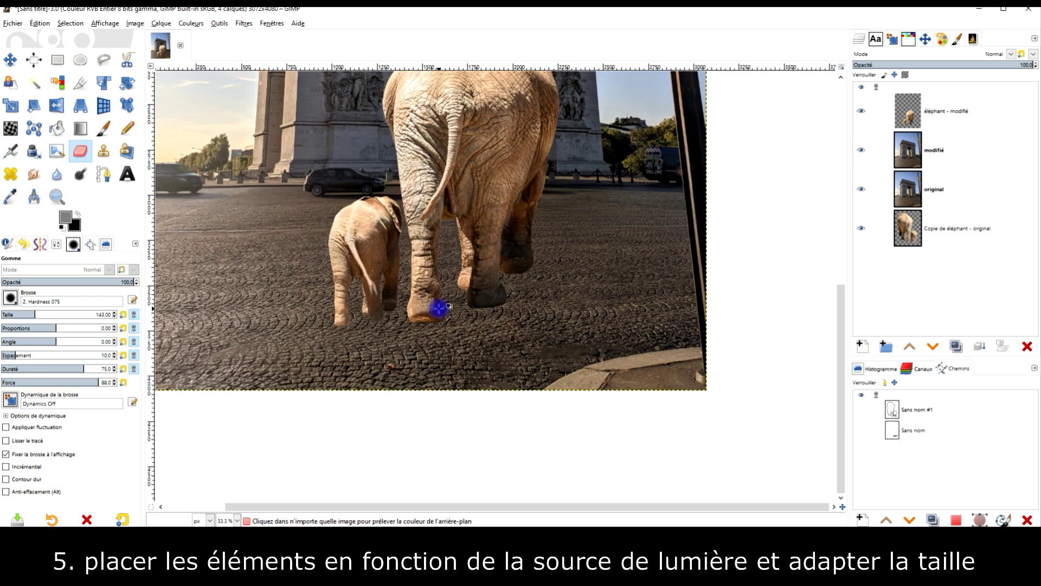
pyautogui.keyDown('ctrl'); pyautogui.scroll(-3, 526, 284); pyautogui.keyUp('ctrl')
pyautogui.keyDown('ctrl'); pyautogui.scroll(2, 526, 285); pyautogui.keyUp('ctrl')
pyautogui.keyDown('ctrl'); pyautogui.scroll(-1, 526, 284); pyautogui.keyUp('ctrl')
# Start saving the composition into the 5-mai folder as '230518 éléphant et arc de triomphe.xcf'.
pyautogui.click(12, 23)
pyautogui.click(72, 125)
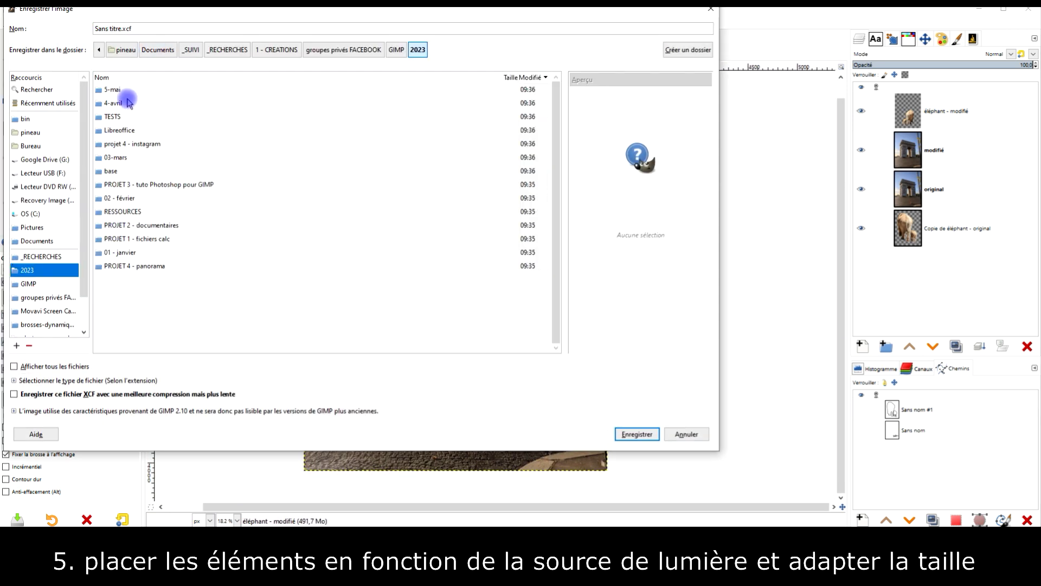
pyautogui.doubleClick(130, 90)
pyautogui.write('23')
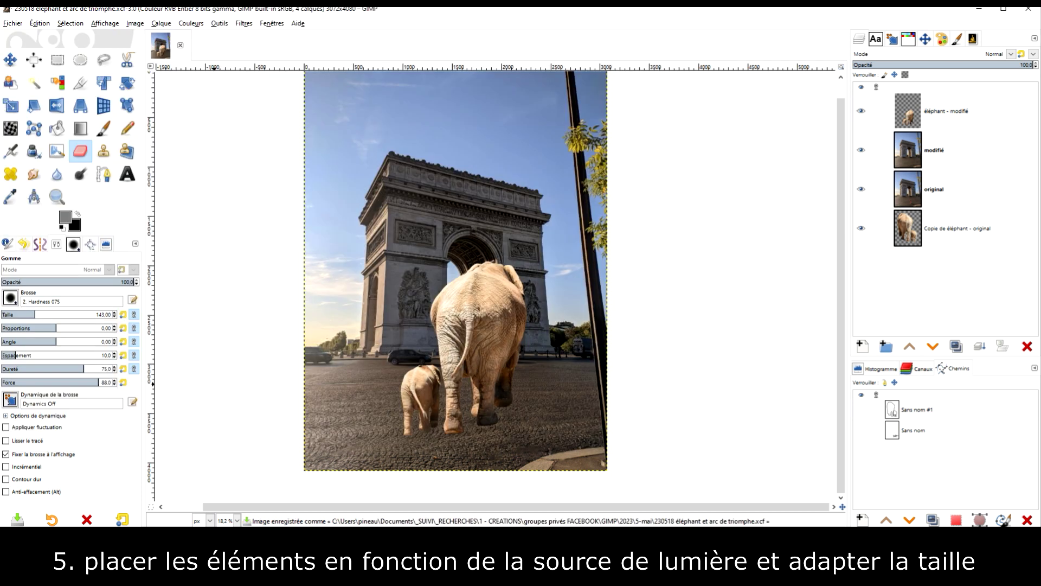
# Add a new 'couleur' layer filled with black in LCH Colour blend mode.
pyautogui.click(987, 112)
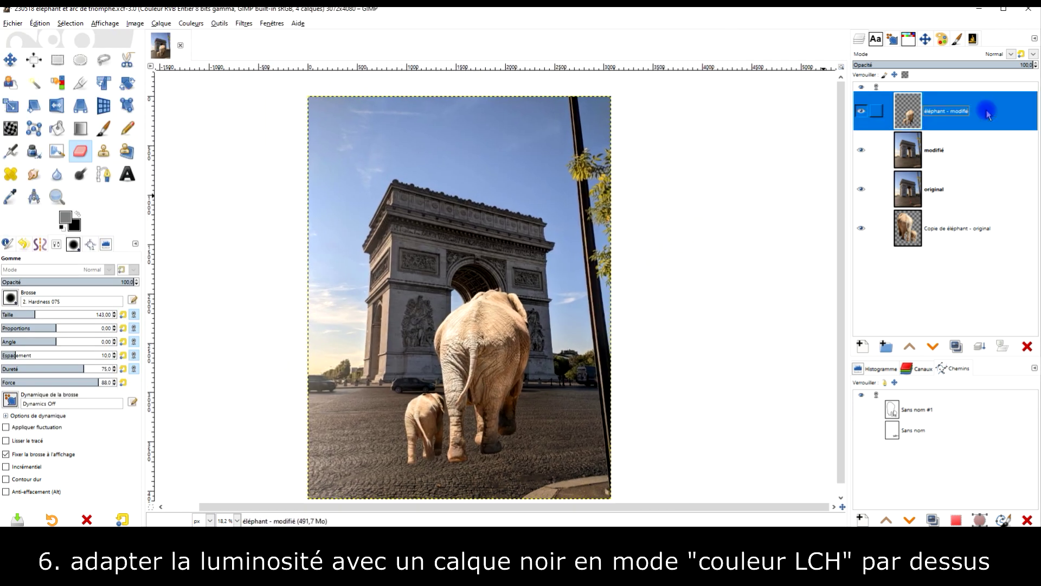
pyautogui.click(862, 346)
pyautogui.write('couleur')
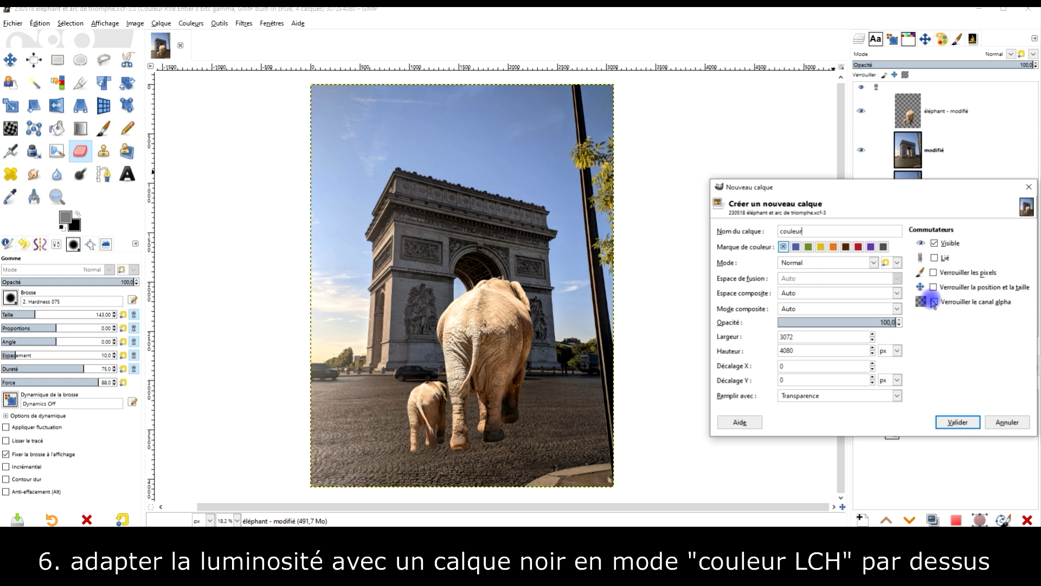
pyautogui.click(958, 422)
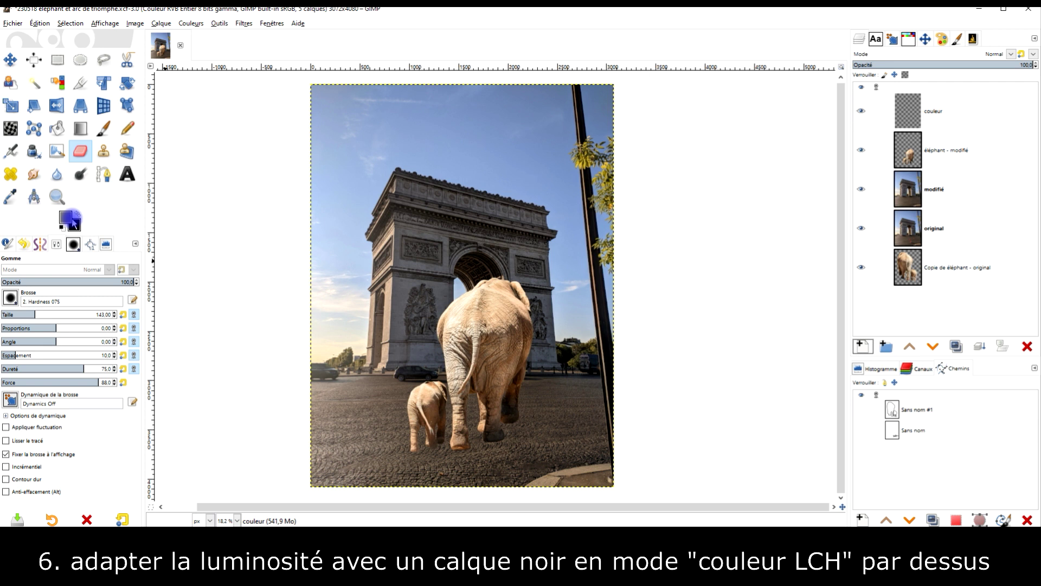
pyautogui.moveTo(73, 222); pyautogui.dragTo(695, 241)
pyautogui.click(1011, 54)
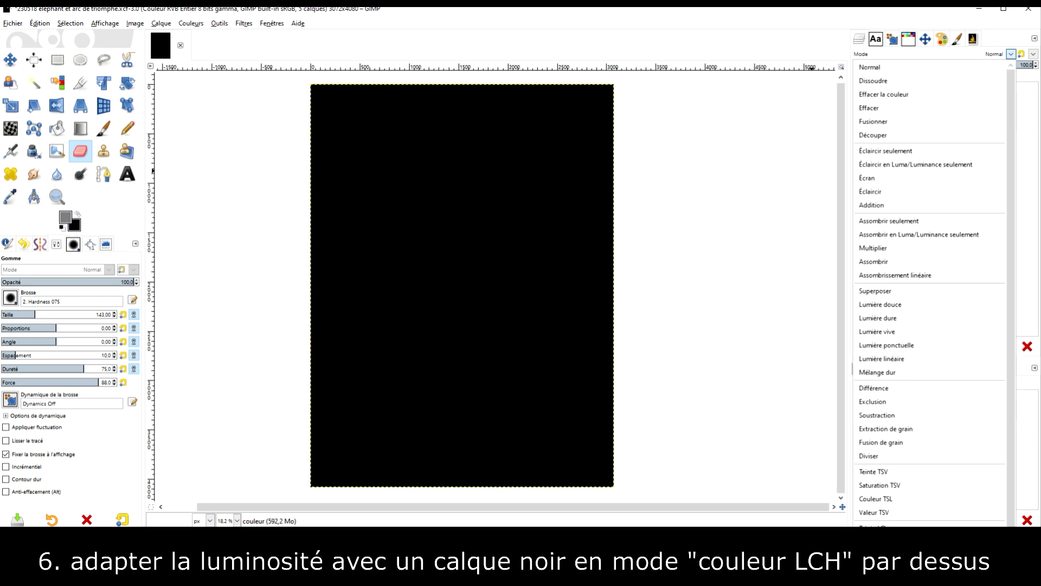
pyautogui.click(898, 211)
# Duplicate éléphant - modifié and move the backup copy below the original.
pyautogui.click(913, 141)
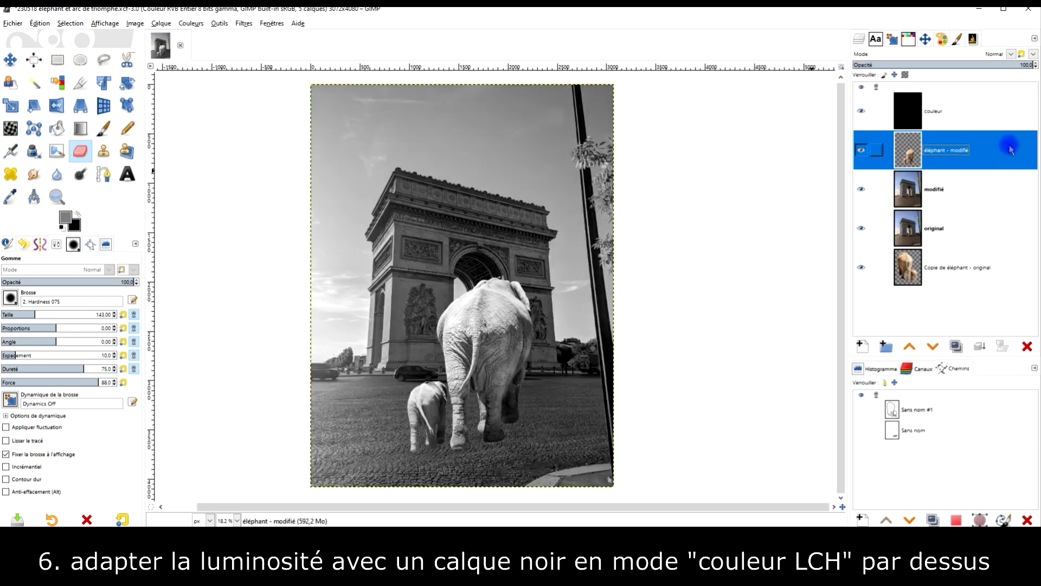
pyautogui.click(958, 346)
pyautogui.moveTo(912, 154); pyautogui.dragTo(925, 282)
pyautogui.click(910, 152)
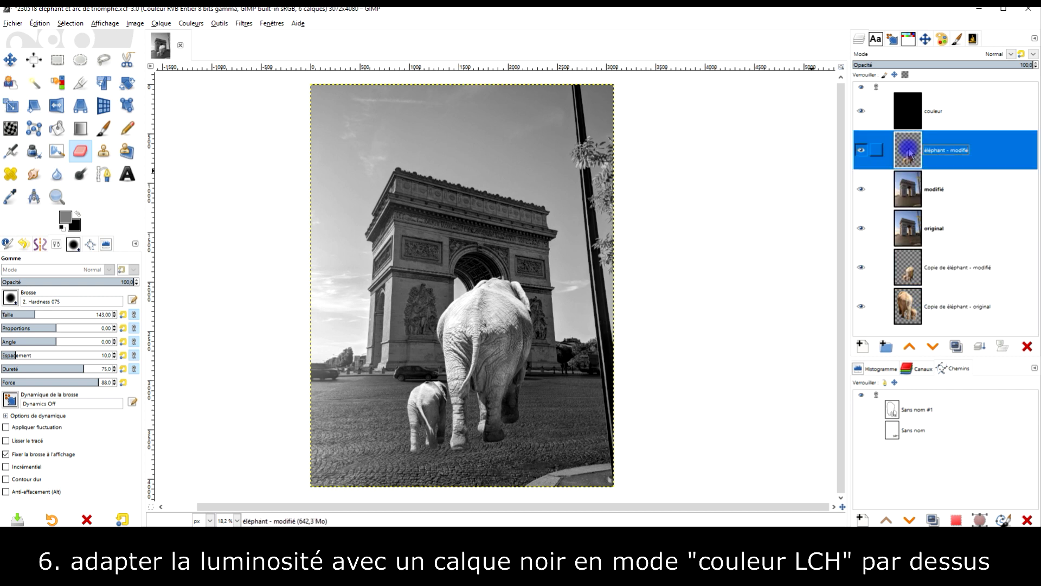
# Apply Levels to the elephant layer, adjusting output highlights, shadows and midtone gamma.
pyautogui.click(191, 23)
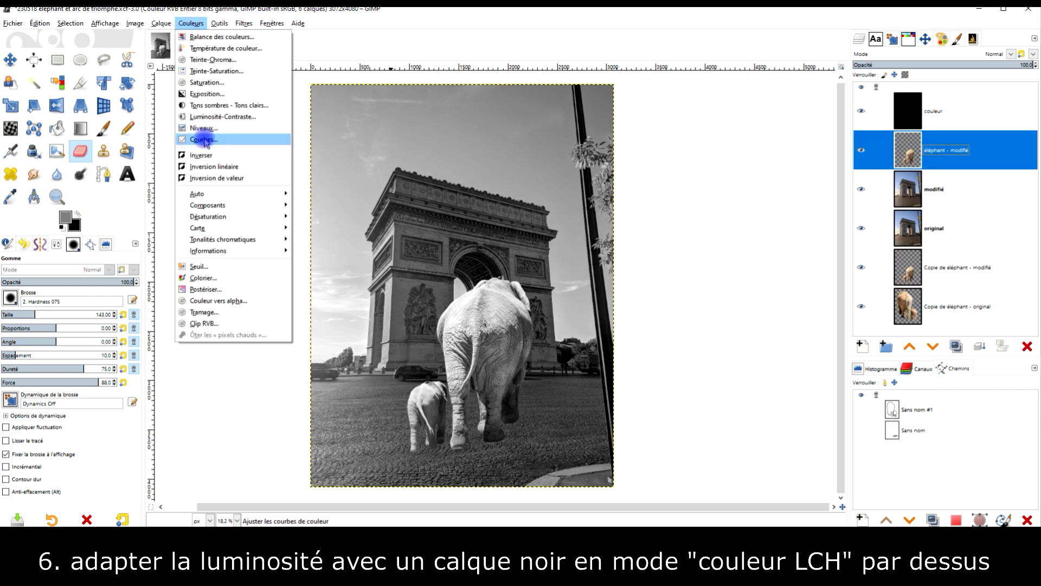
pyautogui.click(203, 140)
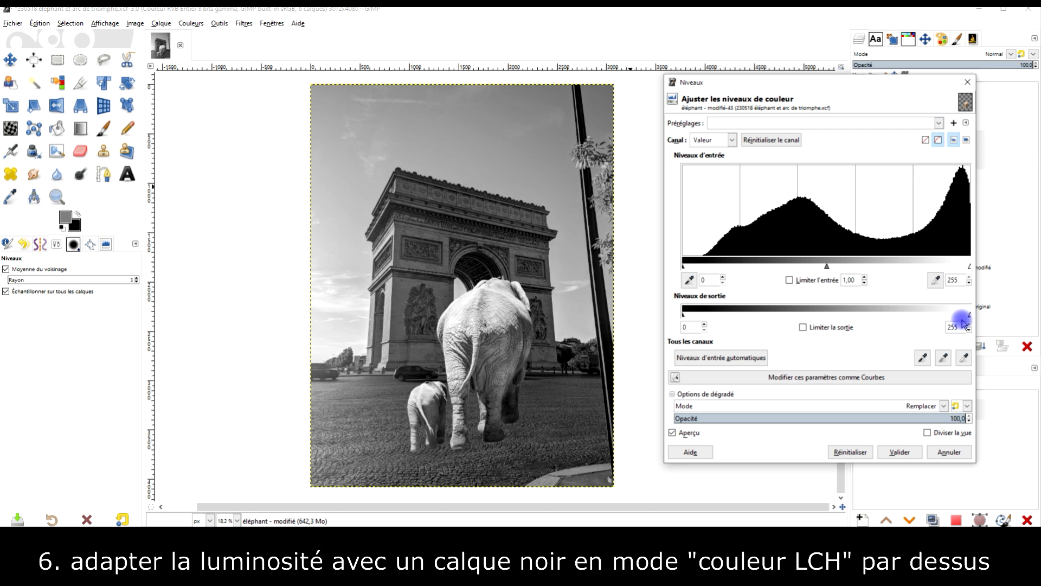
pyautogui.moveTo(957, 316)
pyautogui.mouseDown()
pyautogui.moveTo(726, 320)
pyautogui.moveTo(936, 316)
pyautogui.mouseUp()
pyautogui.moveTo(685, 316); pyautogui.dragTo(694, 317)
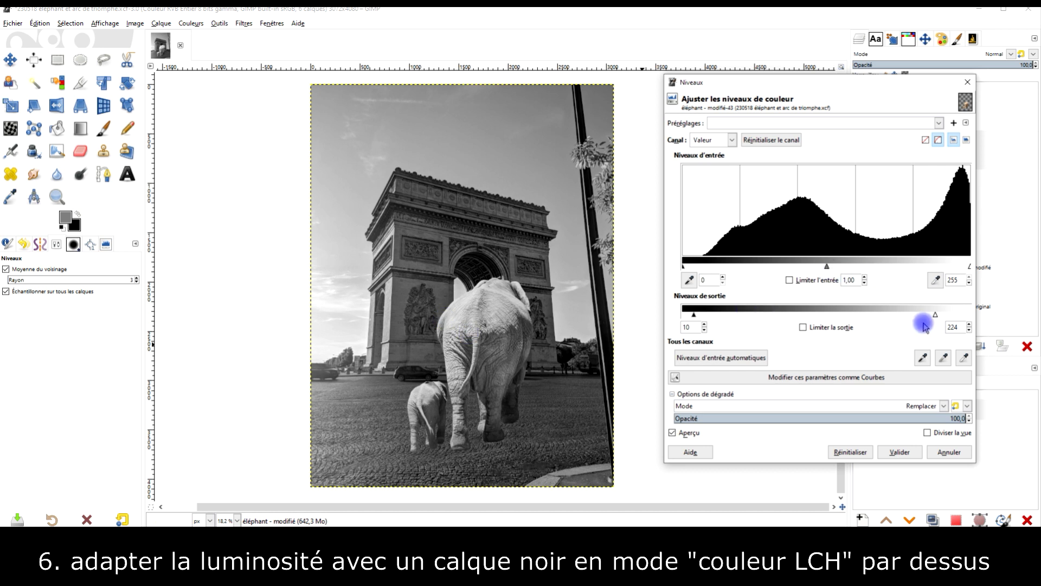
pyautogui.moveTo(949, 318); pyautogui.dragTo(937, 315)
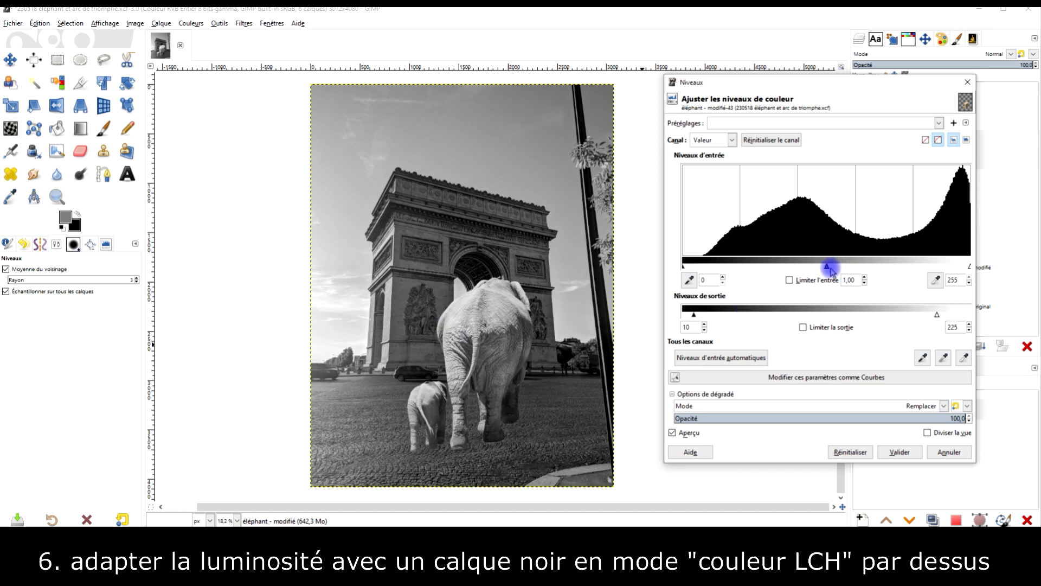
pyautogui.moveTo(829, 266); pyautogui.dragTo(843, 267)
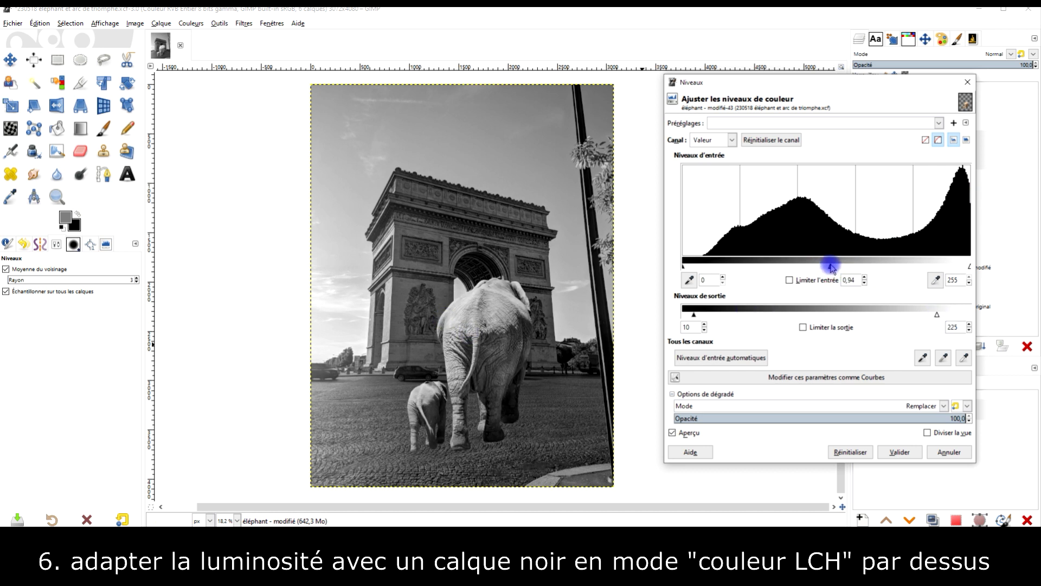
pyautogui.click(842, 280)
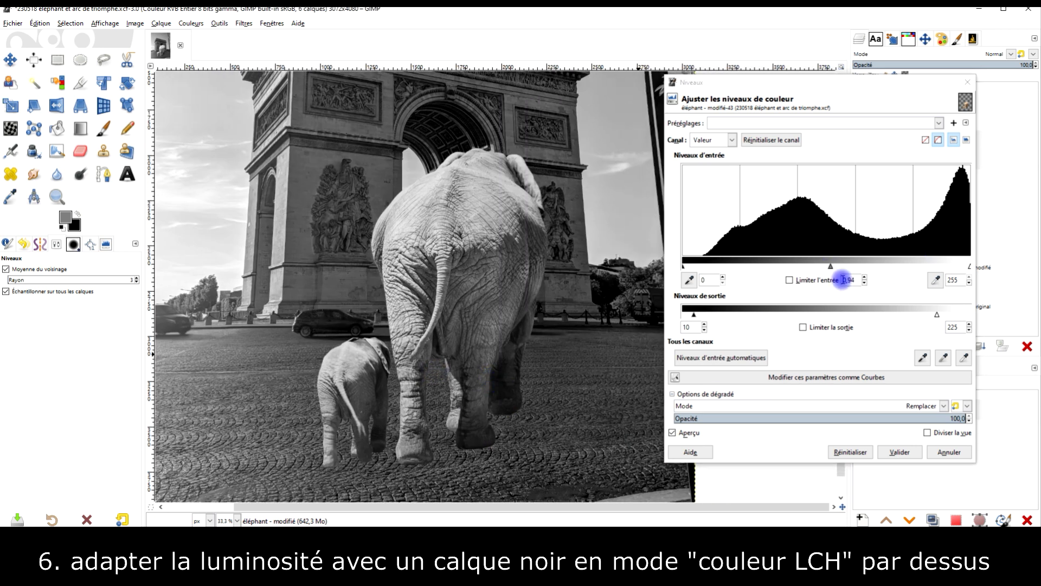
# Refine the Levels to input 22, 0.97, 239 and output 16–245.
pyautogui.moveTo(938, 314); pyautogui.dragTo(948, 314)
pyautogui.moveTo(694, 314); pyautogui.dragTo(702, 314)
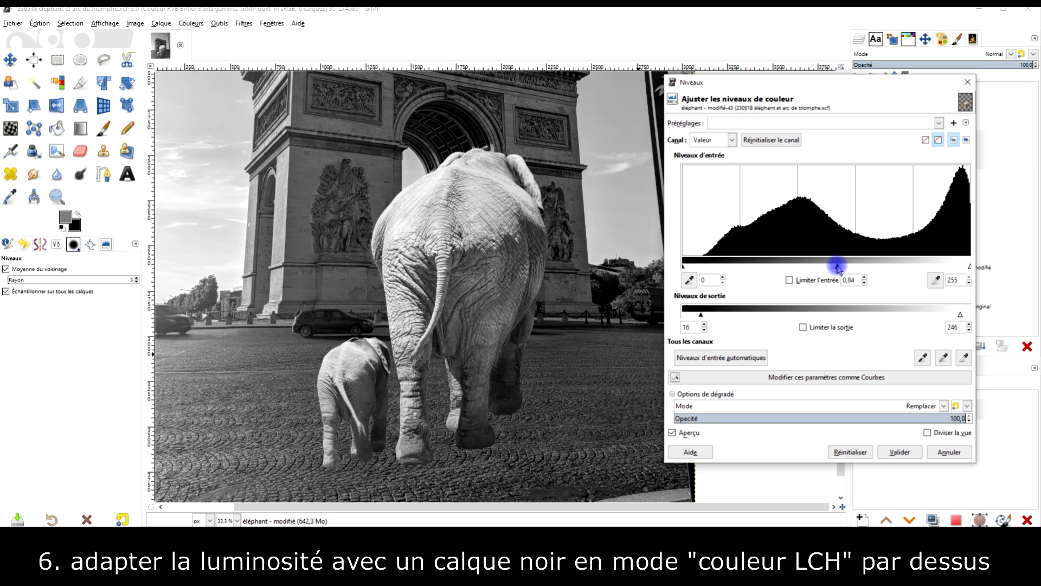
pyautogui.moveTo(838, 267); pyautogui.dragTo(828, 267)
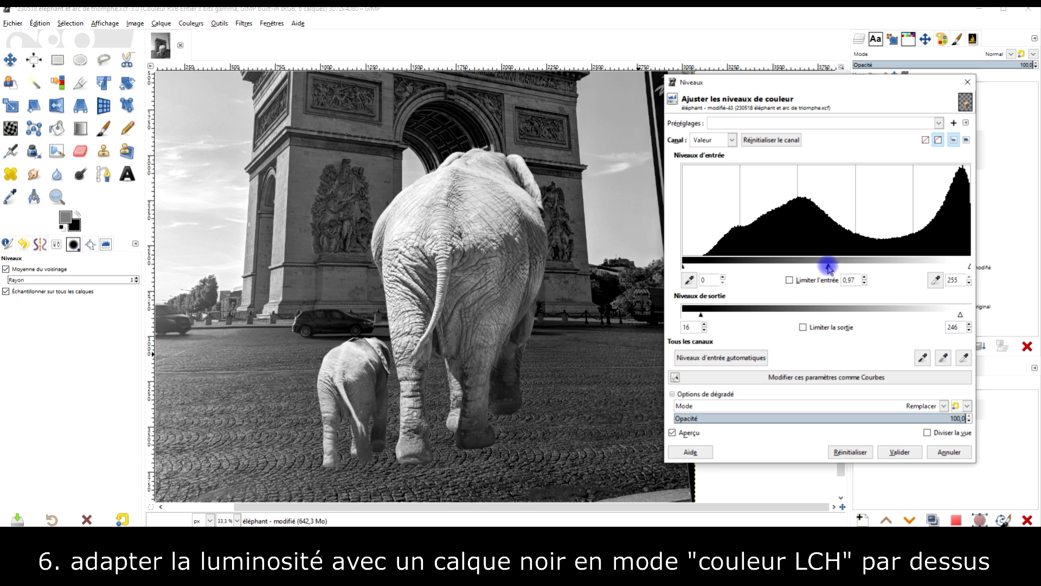
pyautogui.moveTo(963, 267); pyautogui.dragTo(957, 266)
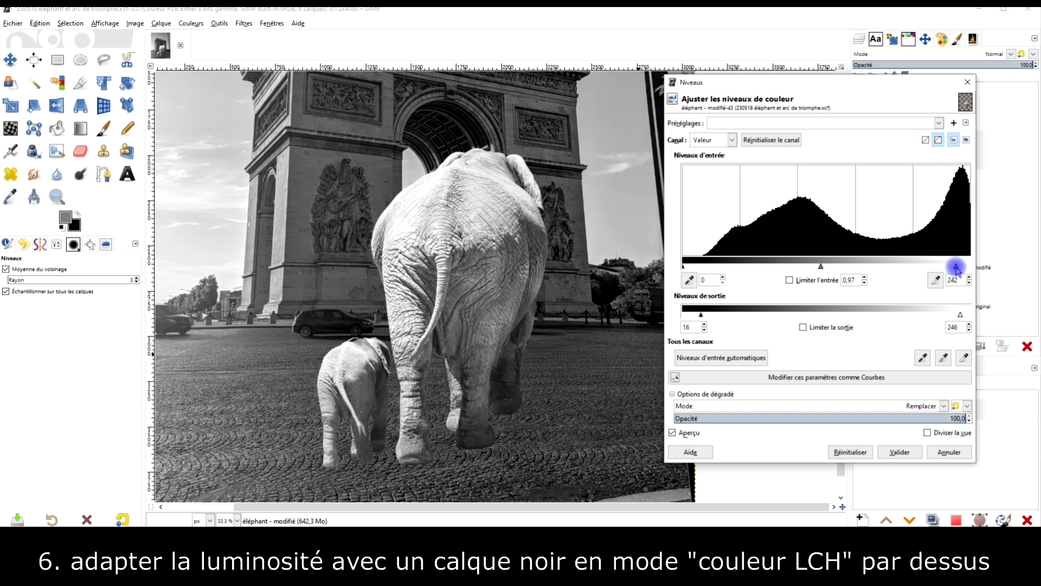
pyautogui.moveTo(824, 266); pyautogui.dragTo(832, 268)
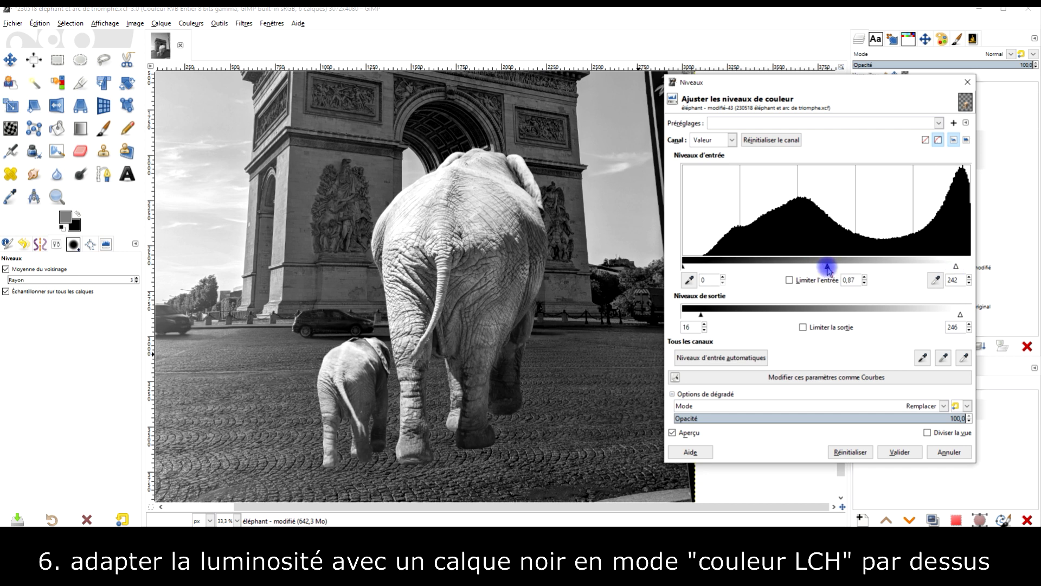
pyautogui.moveTo(683, 267); pyautogui.dragTo(708, 266)
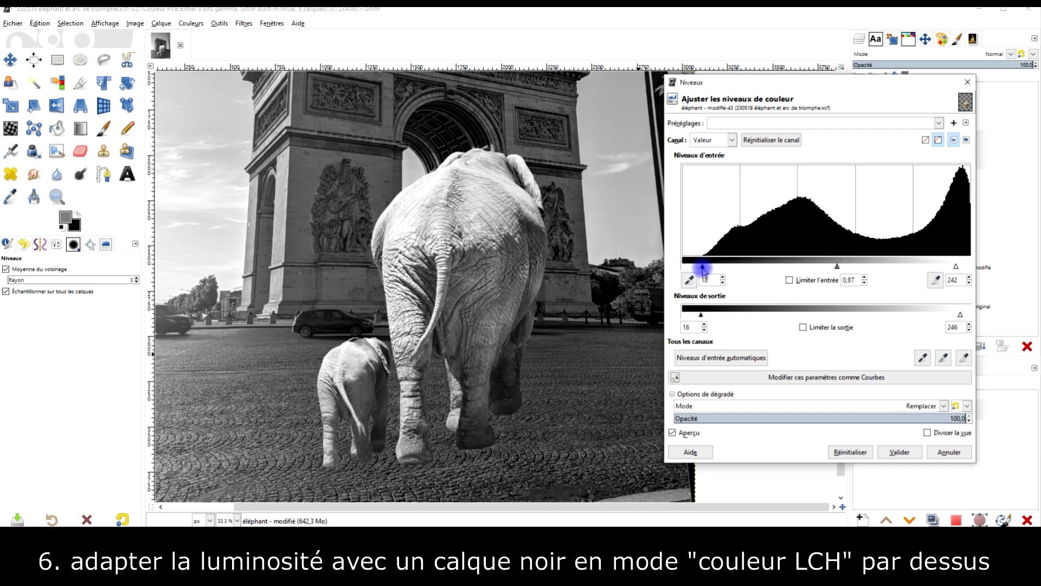
pyautogui.moveTo(840, 267); pyautogui.dragTo(834, 268)
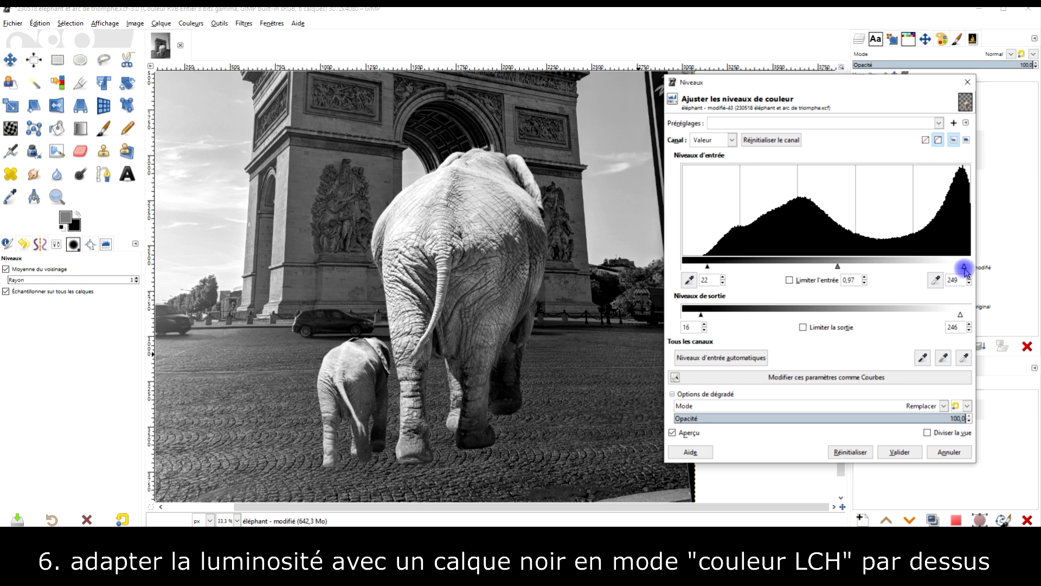
pyautogui.moveTo(969, 266); pyautogui.dragTo(953, 266)
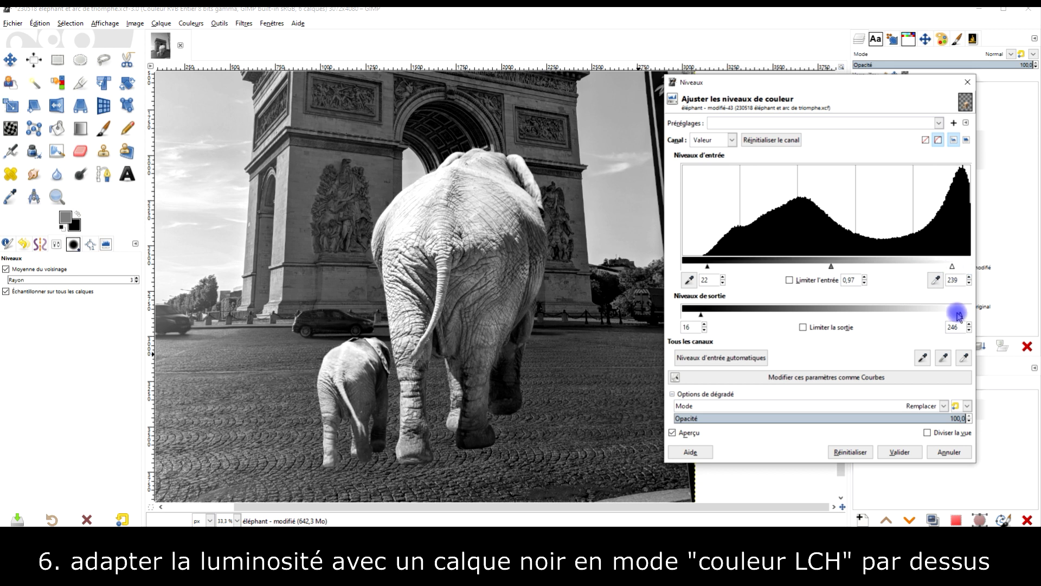
pyautogui.moveTo(956, 314); pyautogui.dragTo(976, 312)
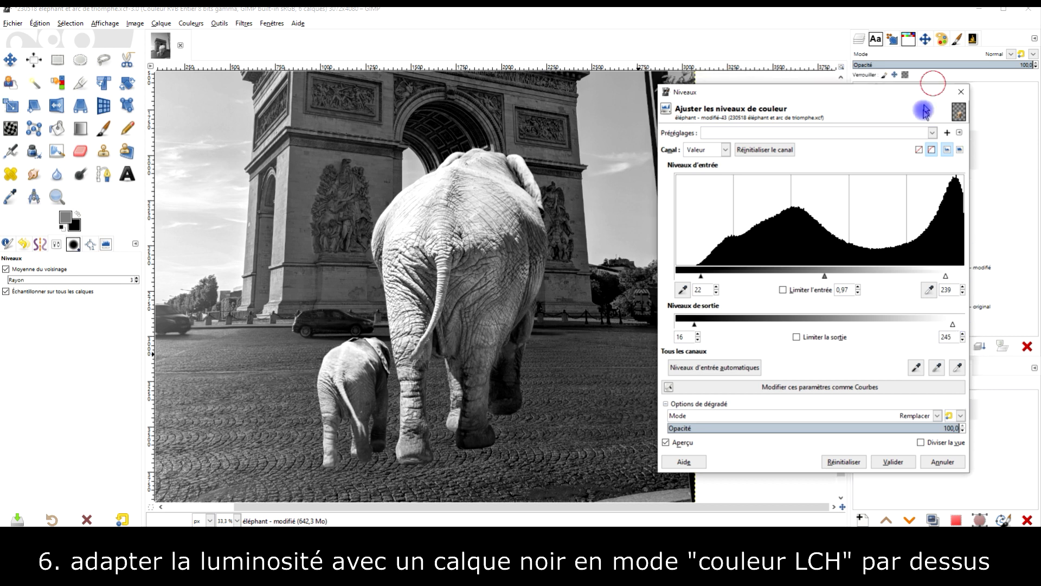
# Restore the Levels adjustment opacity to 100.
pyautogui.click(894, 432)
pyautogui.click(673, 447)
pyautogui.moveTo(890, 432); pyautogui.dragTo(985, 426)
pyautogui.click(683, 444)
pyautogui.click(685, 447)
# Darken the elephants' midtones and rebalance the input white point in Levels.
pyautogui.moveTo(830, 280); pyautogui.dragTo(845, 282)
pyautogui.moveTo(952, 280); pyautogui.dragTo(973, 281)
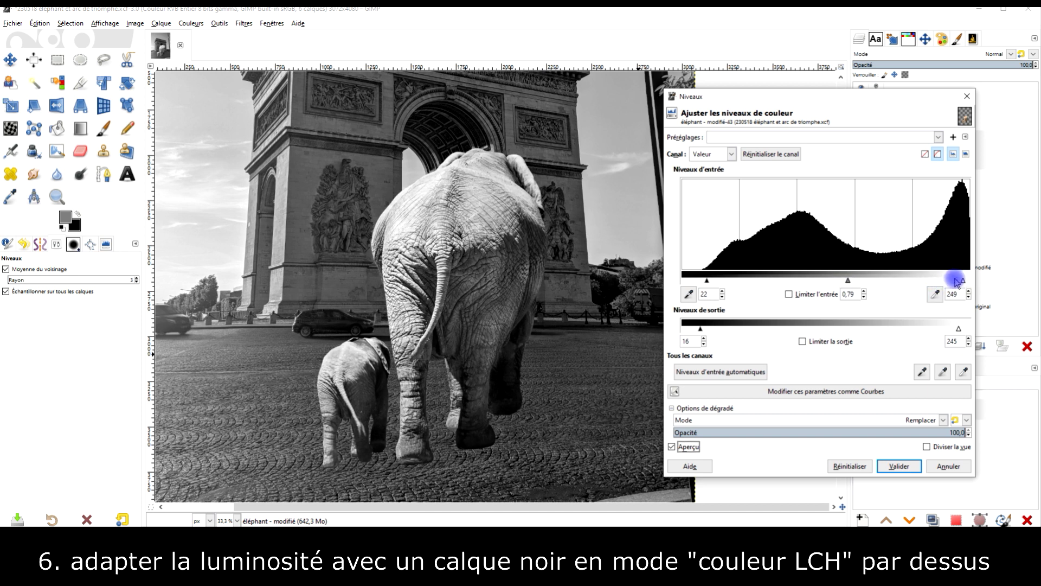
pyautogui.moveTo(864, 286); pyautogui.dragTo(863, 282)
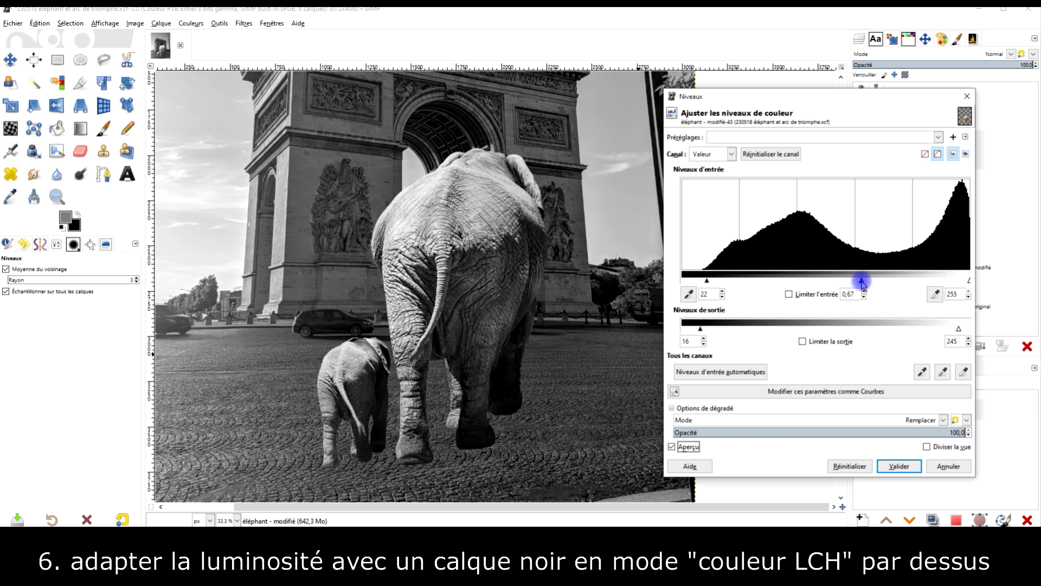
pyautogui.moveTo(969, 282)
pyautogui.mouseDown()
pyautogui.moveTo(953, 283)
pyautogui.moveTo(969, 282)
pyautogui.mouseUp()
pyautogui.moveTo(863, 283); pyautogui.dragTo(854, 283)
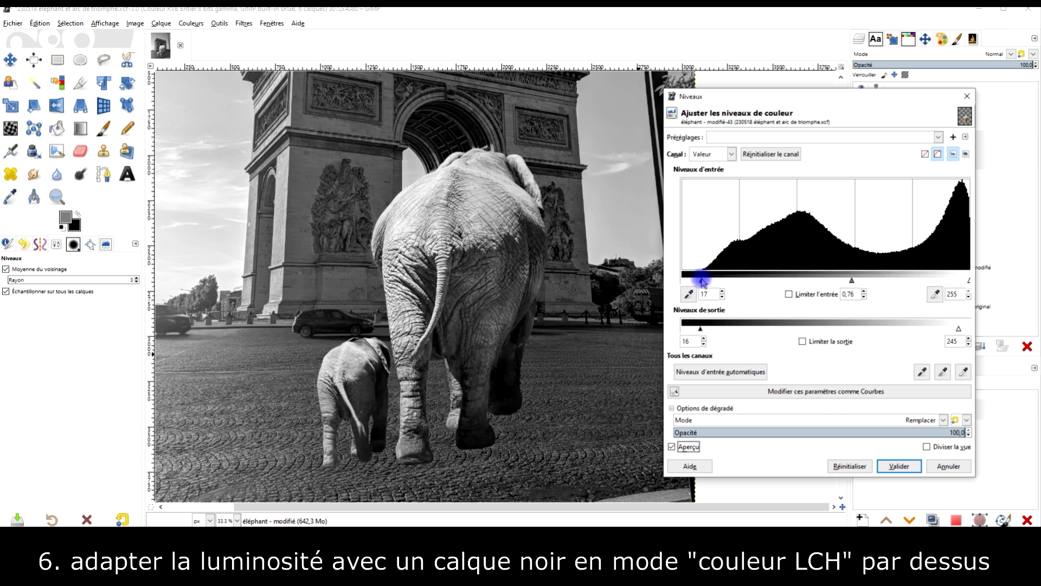
pyautogui.moveTo(850, 282); pyautogui.dragTo(842, 282)
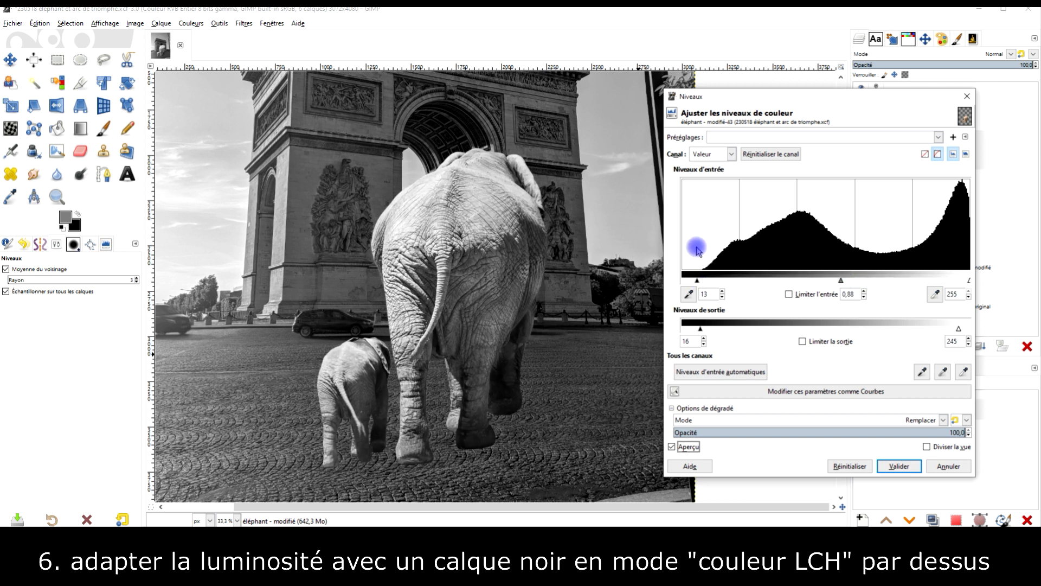
# Toggle the preview to compare with the original, then apply the Levels.
pyautogui.keyDown('ctrl'); pyautogui.scroll(-1, 541, 281); pyautogui.keyUp('ctrl')
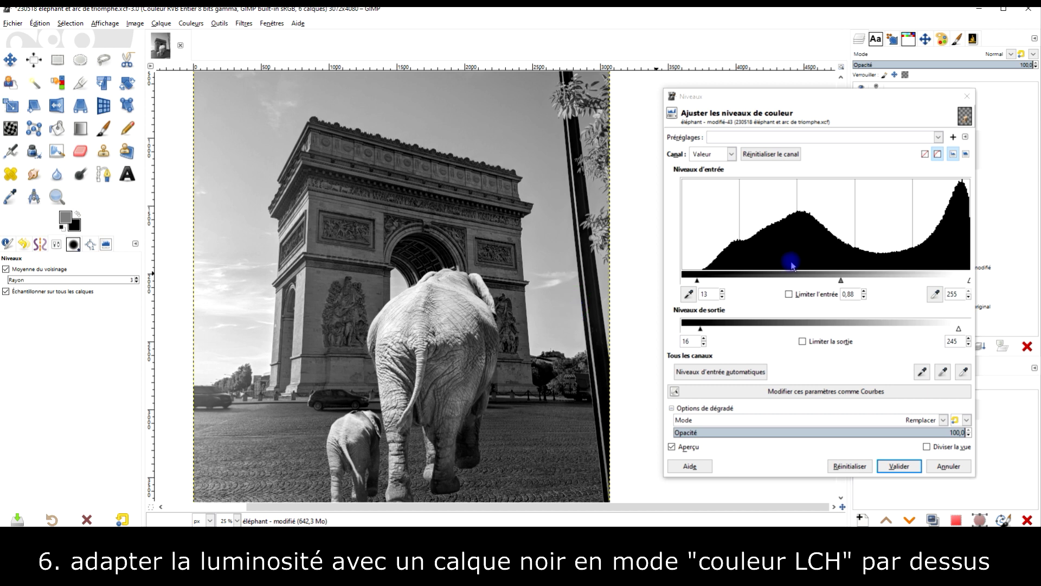
pyautogui.click(694, 446)
pyautogui.click(694, 446)
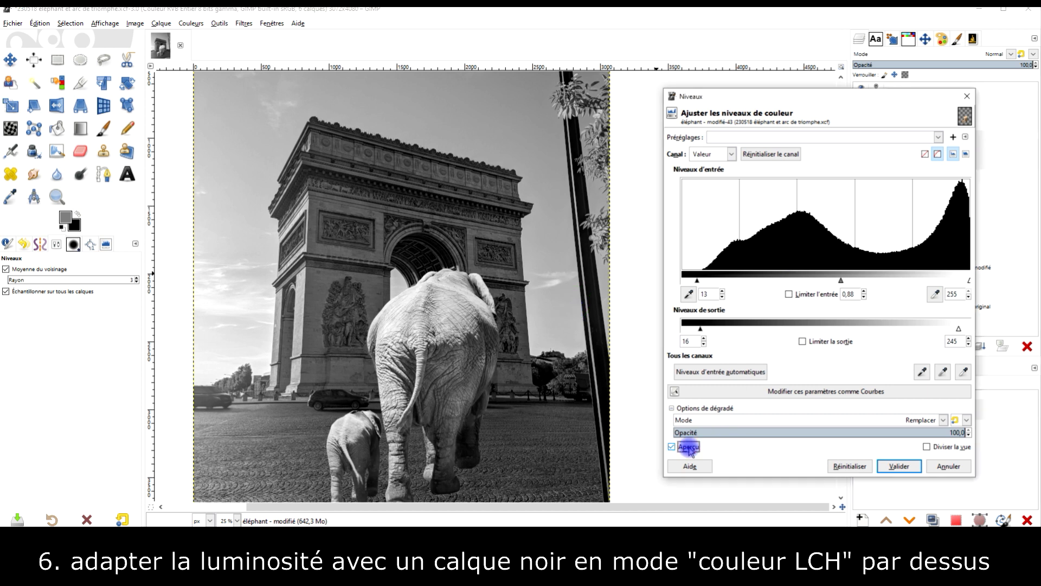
pyautogui.click(863, 86)
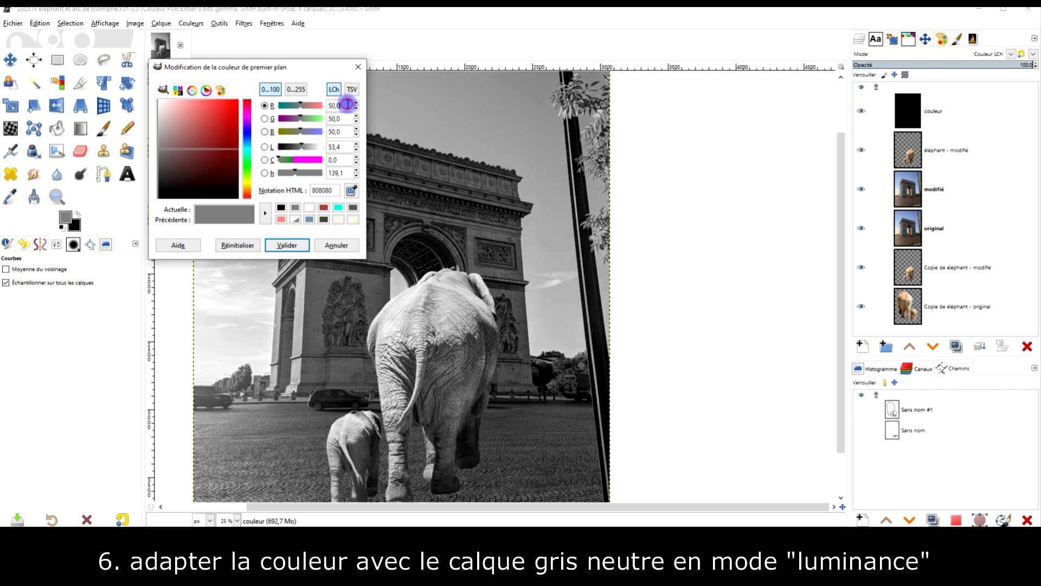
# Fill the couleur layer with neutral grey 808080 and set its mode to Luminance.
pyautogui.doubleClick(347, 104)
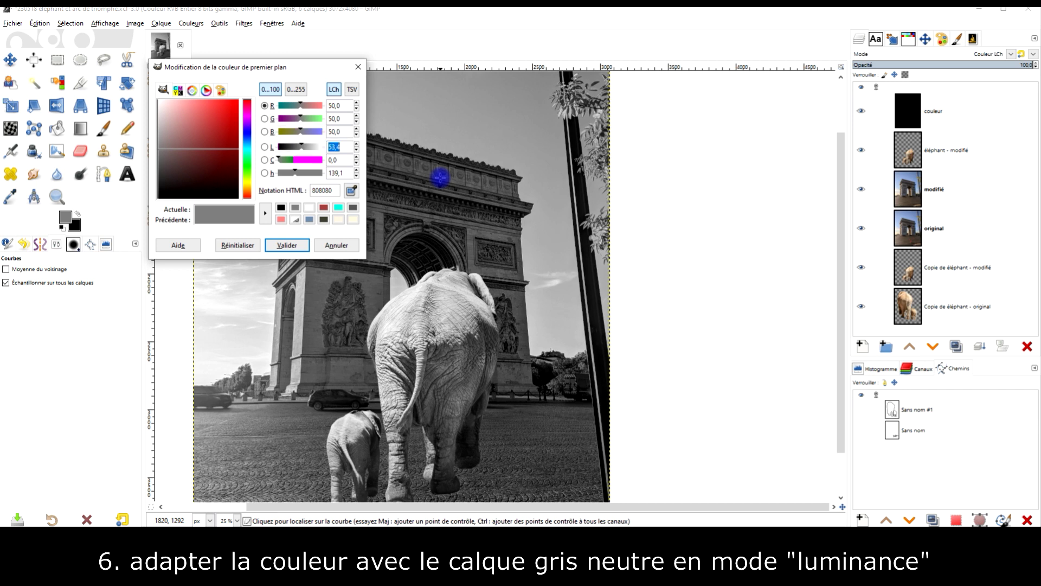
pyautogui.click(287, 246)
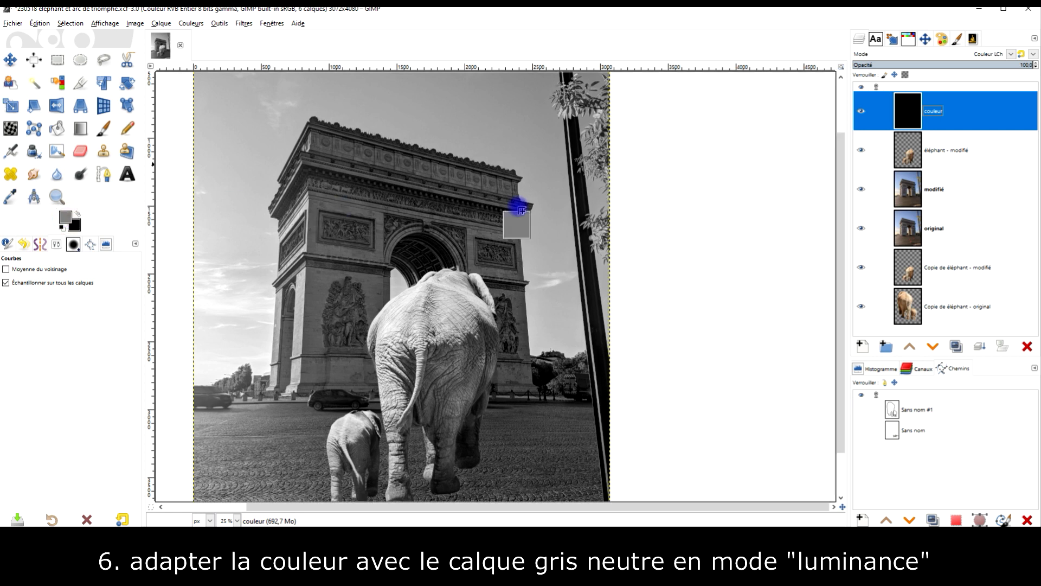
pyautogui.moveTo(66, 218); pyautogui.dragTo(531, 205)
pyautogui.click(975, 54)
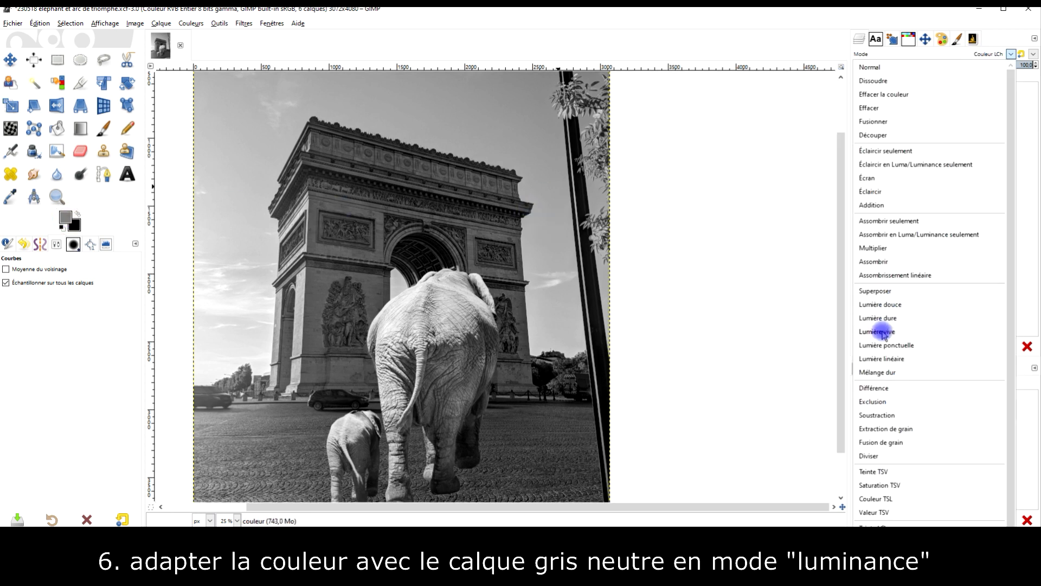
pyautogui.click(874, 518)
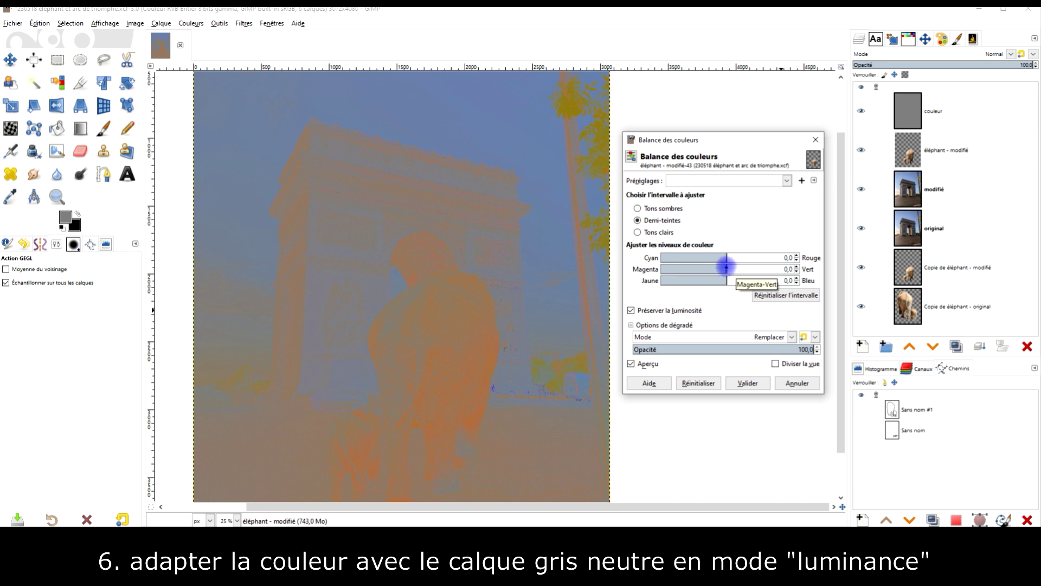
# Make first midtone colour-balance adjustments on the elephants and hide the grey couleur layer.
pyautogui.moveTo(726, 268); pyautogui.dragTo(724, 266)
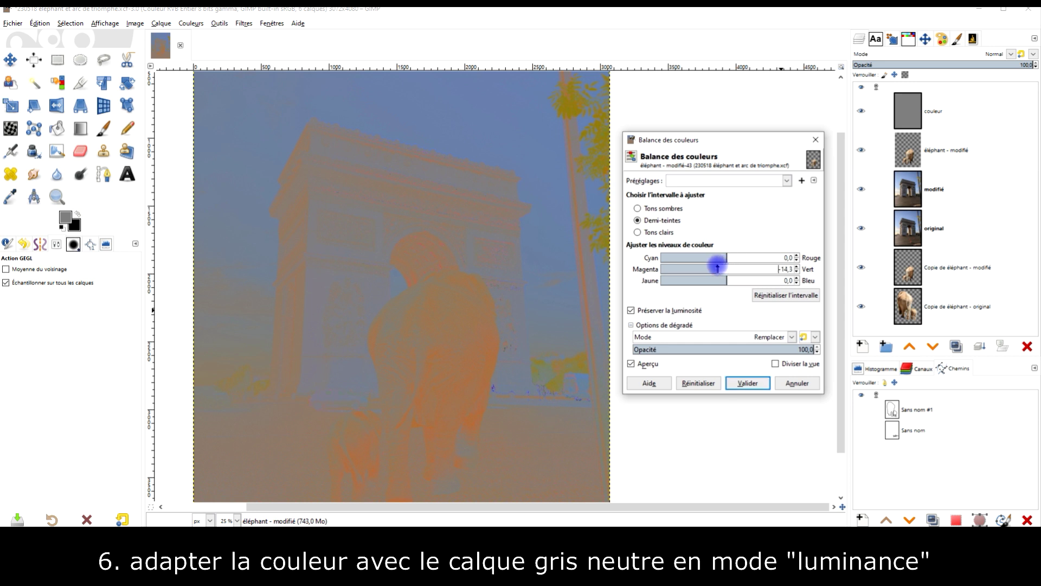
pyautogui.click(767, 295)
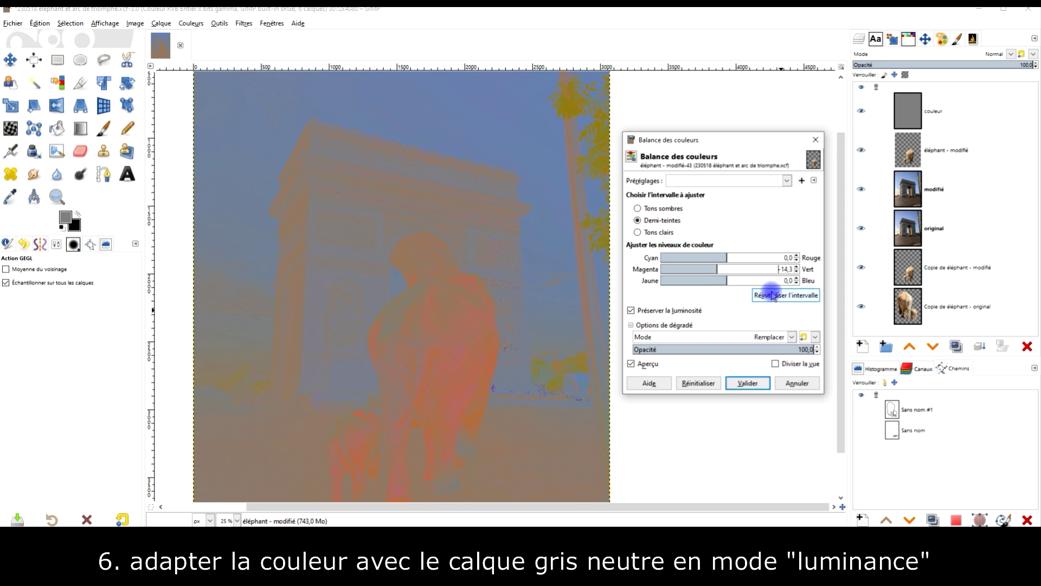
pyautogui.moveTo(727, 267); pyautogui.dragTo(738, 268)
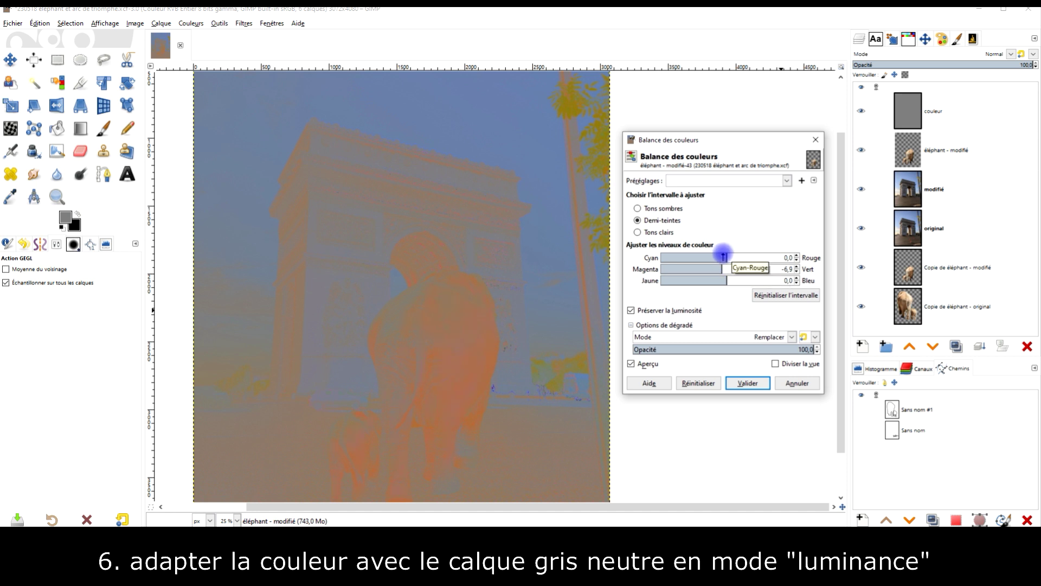
pyautogui.moveTo(724, 254); pyautogui.dragTo(721, 255)
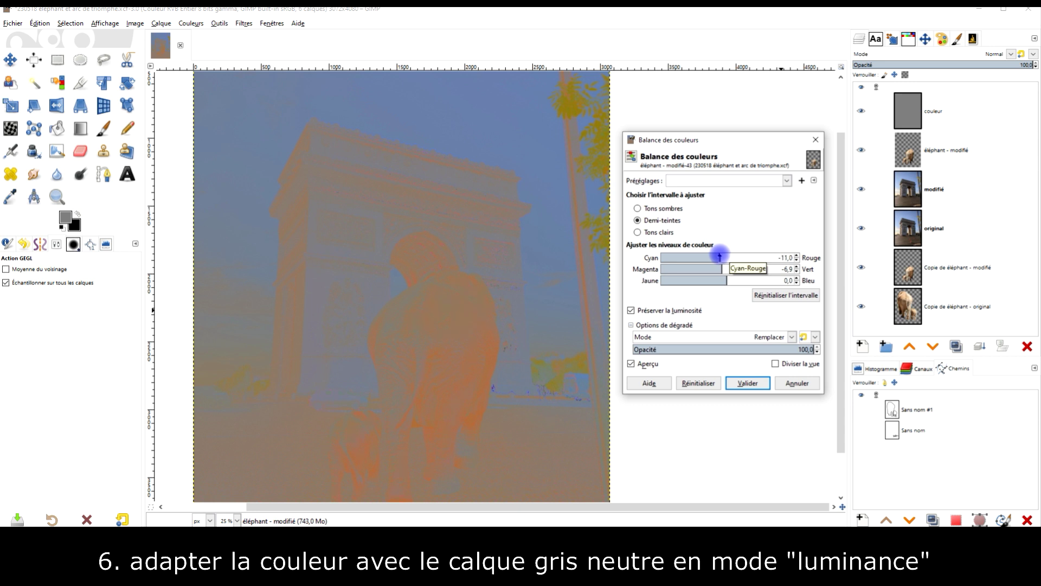
pyautogui.click(721, 279)
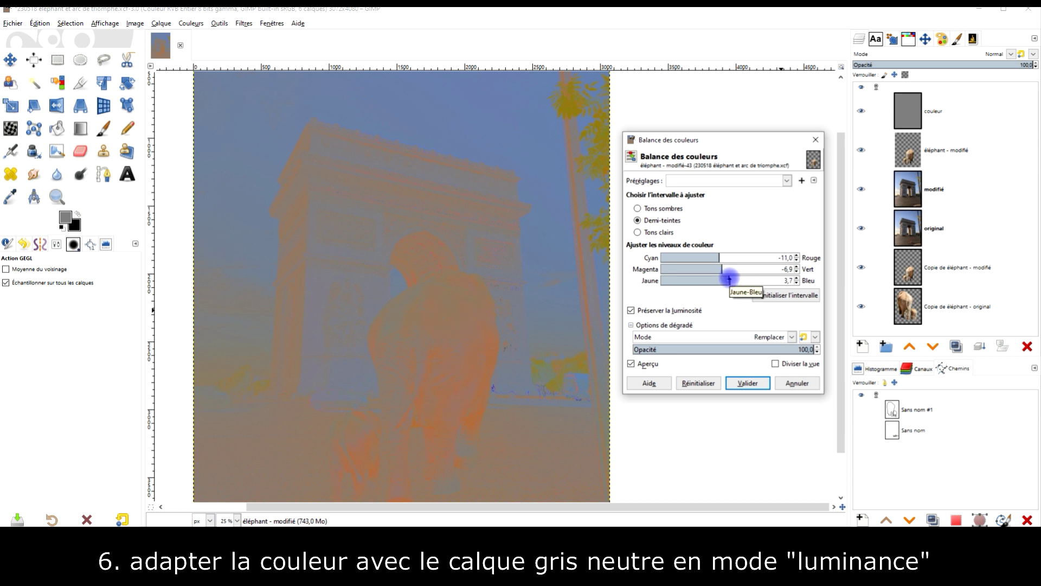
pyautogui.click(862, 111)
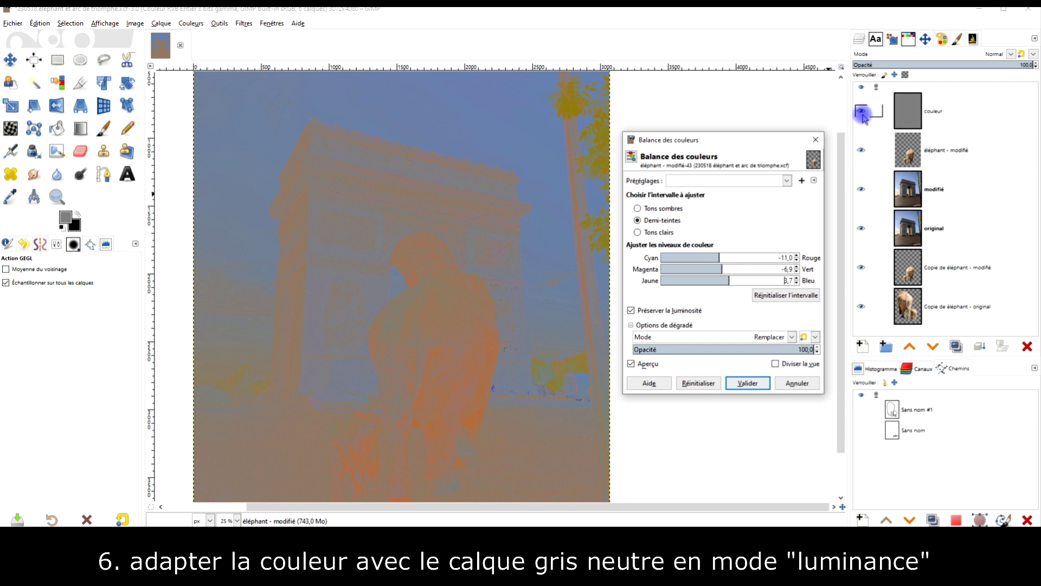
# Settle the elephants' midtones at Cyan-Red -29, Magenta -2.9, Yellow 7.8, compare, and apply.
pyautogui.click(716, 257)
pyautogui.moveTo(715, 258); pyautogui.dragTo(707, 259)
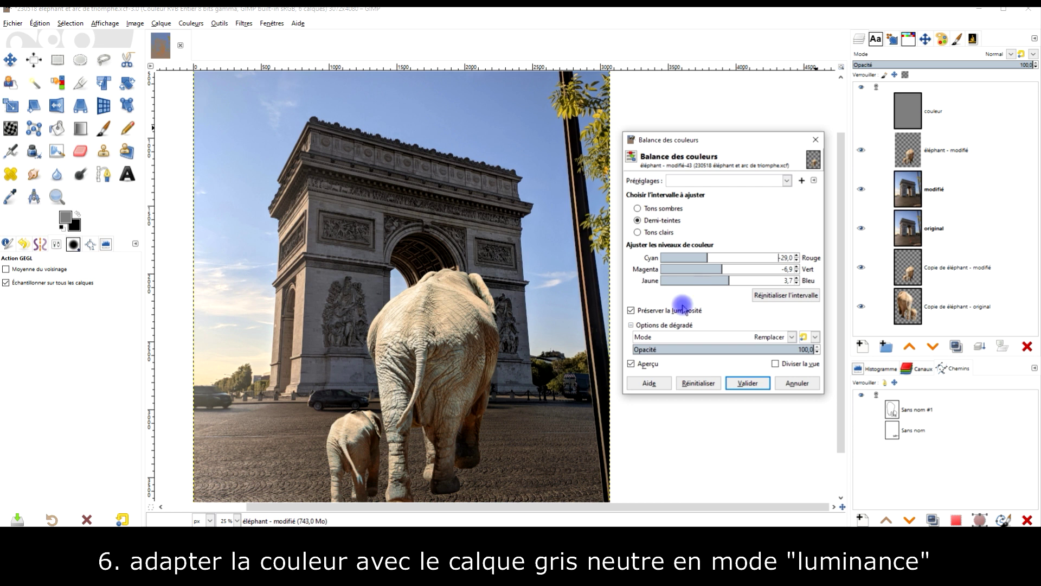
pyautogui.click(648, 364)
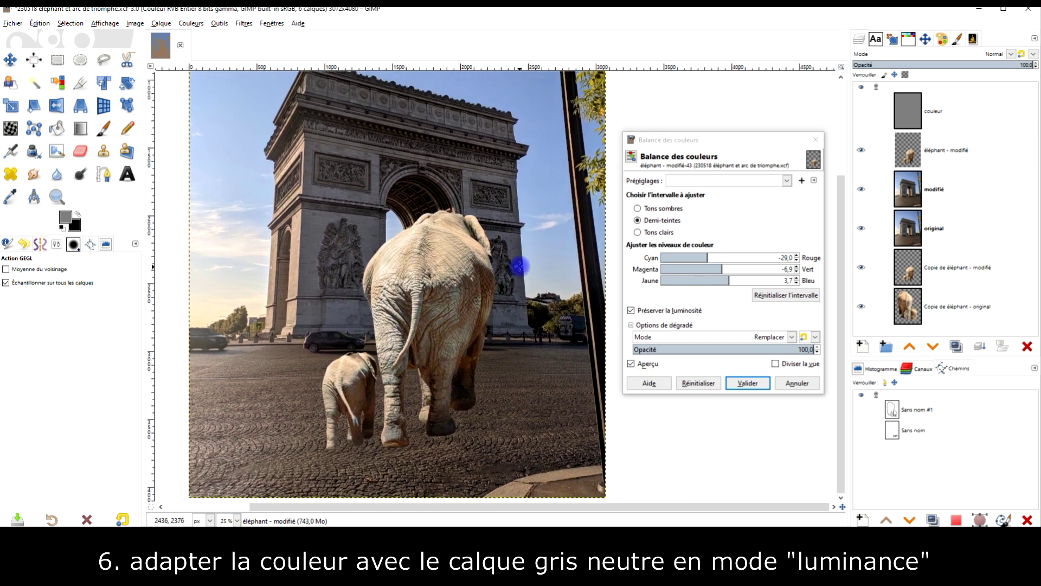
pyautogui.moveTo(714, 267); pyautogui.dragTo(726, 265)
pyautogui.click(727, 279)
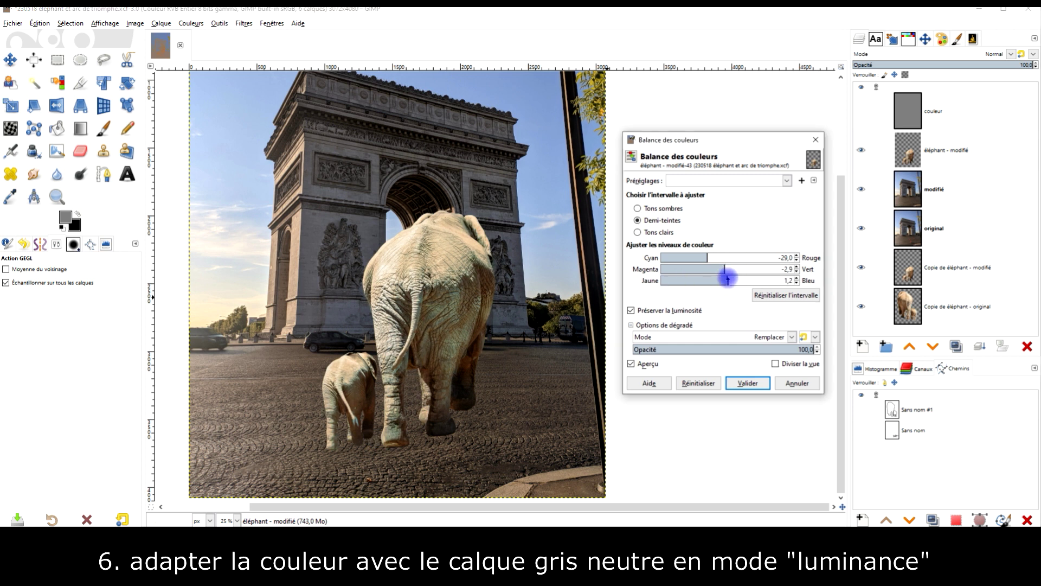
pyautogui.click(630, 364)
pyautogui.click(772, 383)
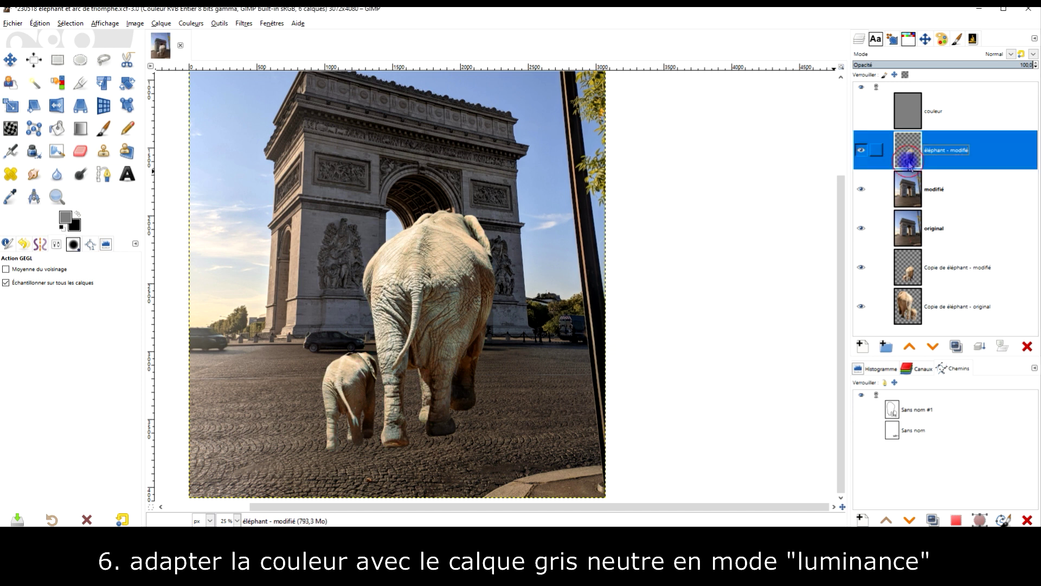
# Duplicate the elephant layer as 'ombre', fill it black, lower it, and crop it to content.
pyautogui.click(956, 346)
pyautogui.doubleClick(952, 150)
pyautogui.write('ombre')
pyautogui.press('Return')
pyautogui.rightClick(923, 149)
pyautogui.click(78, 219)
pyautogui.moveTo(77, 220); pyautogui.dragTo(434, 244)
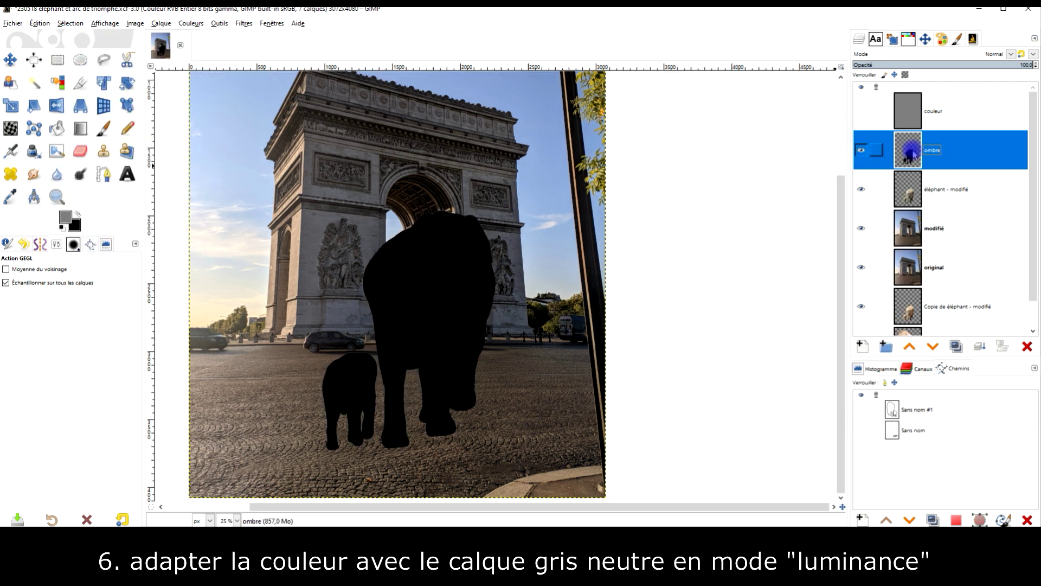
pyautogui.click(933, 346)
pyautogui.click(161, 23)
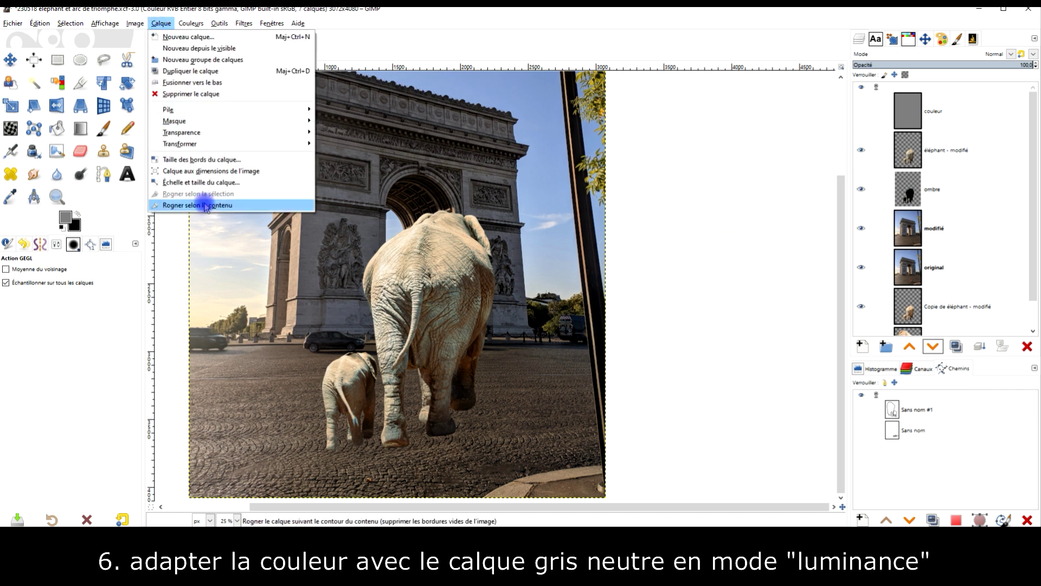
pyautogui.click(204, 204)
# Perspective-skew the black silhouette so the shadow stretches across the pavement.
pyautogui.click(77, 116)
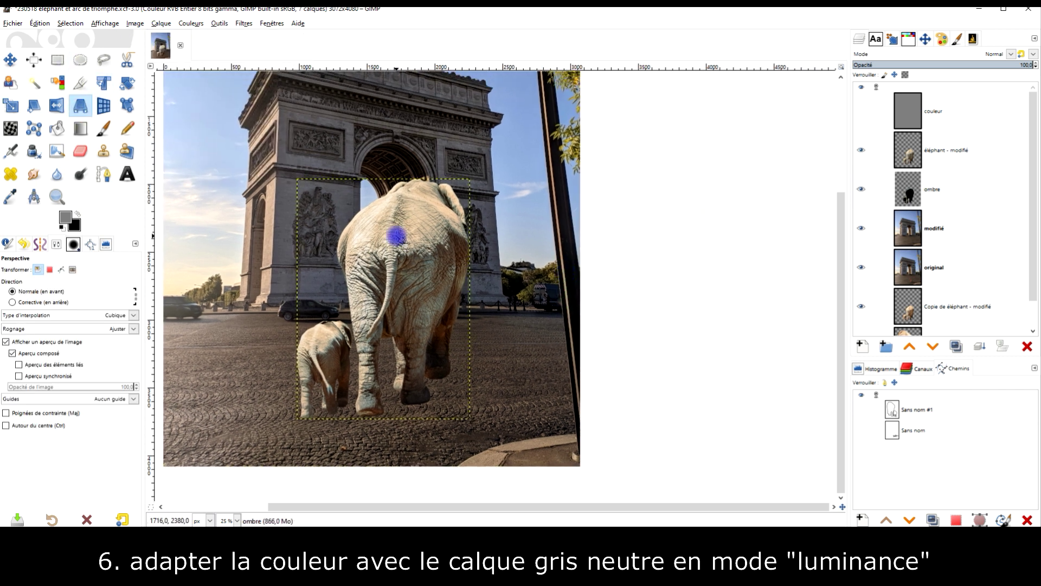
pyautogui.click(396, 235)
pyautogui.moveTo(470, 417); pyautogui.dragTo(448, 367)
pyautogui.moveTo(470, 179); pyautogui.dragTo(586, 436)
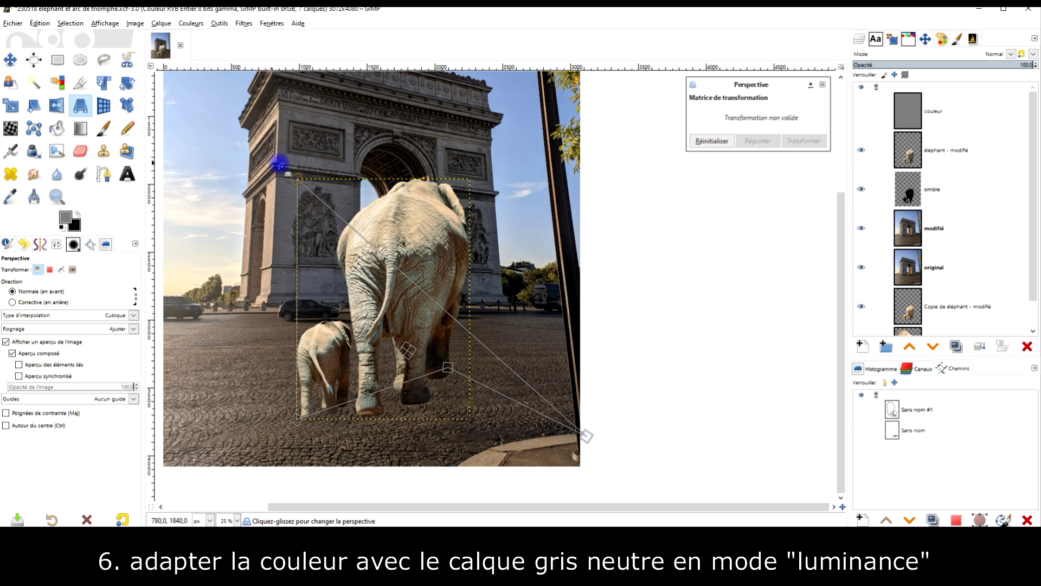
pyautogui.moveTo(279, 164); pyautogui.dragTo(508, 494)
pyautogui.moveTo(288, 414); pyautogui.dragTo(290, 418)
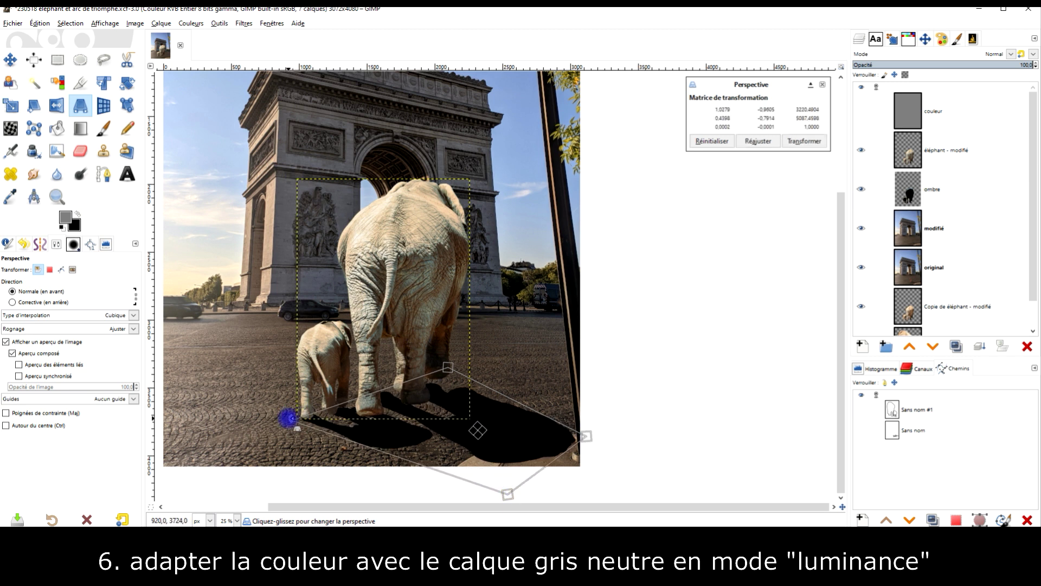
pyautogui.moveTo(444, 360); pyautogui.dragTo(462, 346)
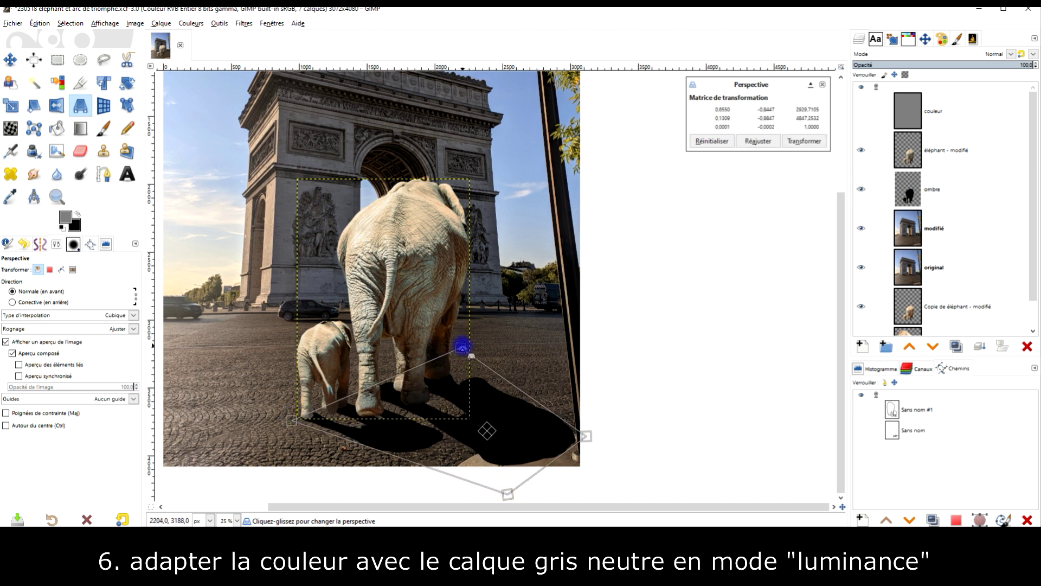
pyautogui.click(862, 411)
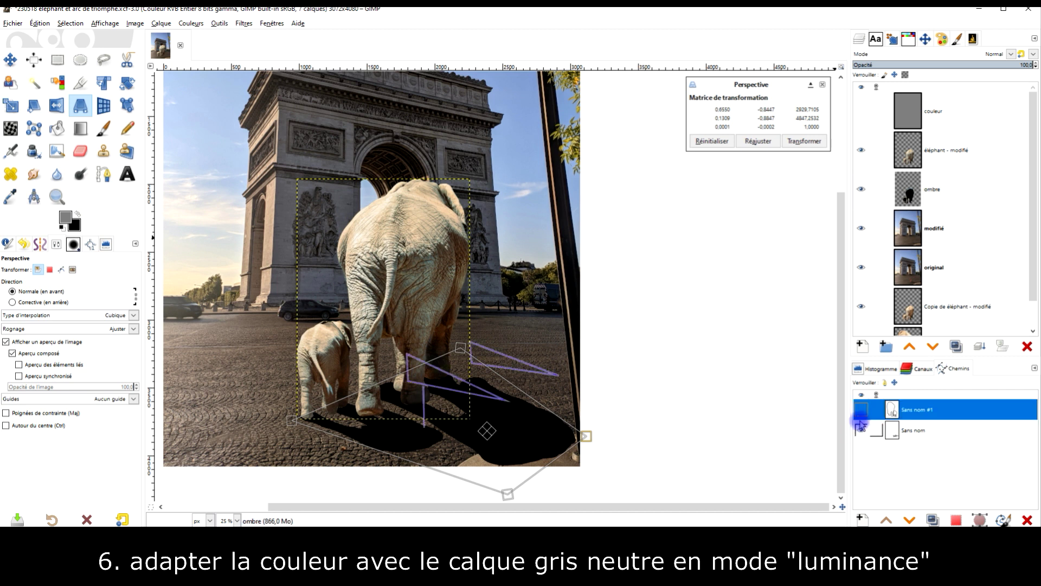
pyautogui.moveTo(587, 436); pyautogui.dragTo(652, 356)
# Commit the shadow's perspective and delete the bottom node of the Sans nom guide path.
pyautogui.click(467, 291)
pyautogui.click(922, 430)
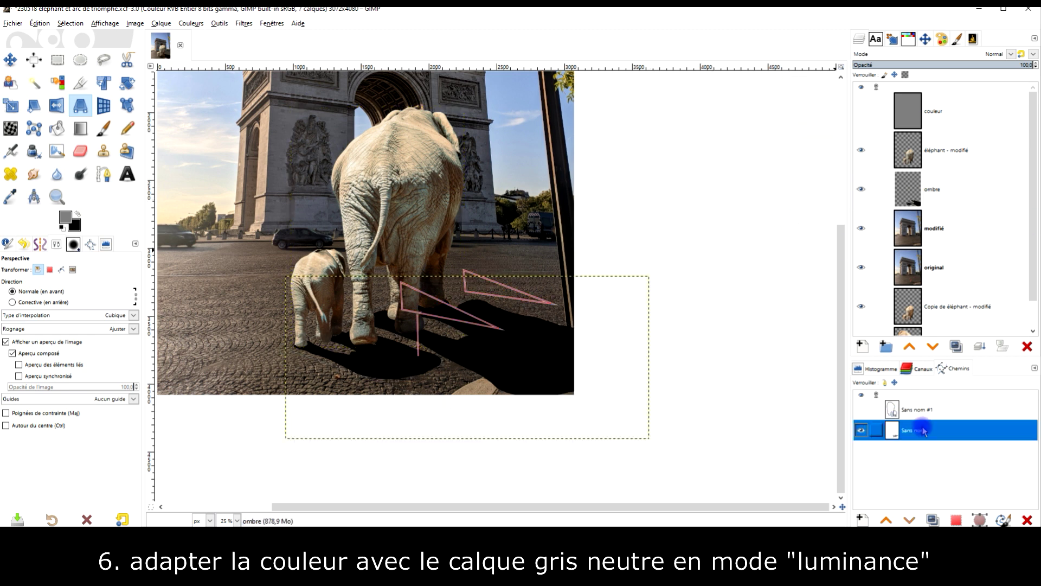
pyautogui.click(103, 173)
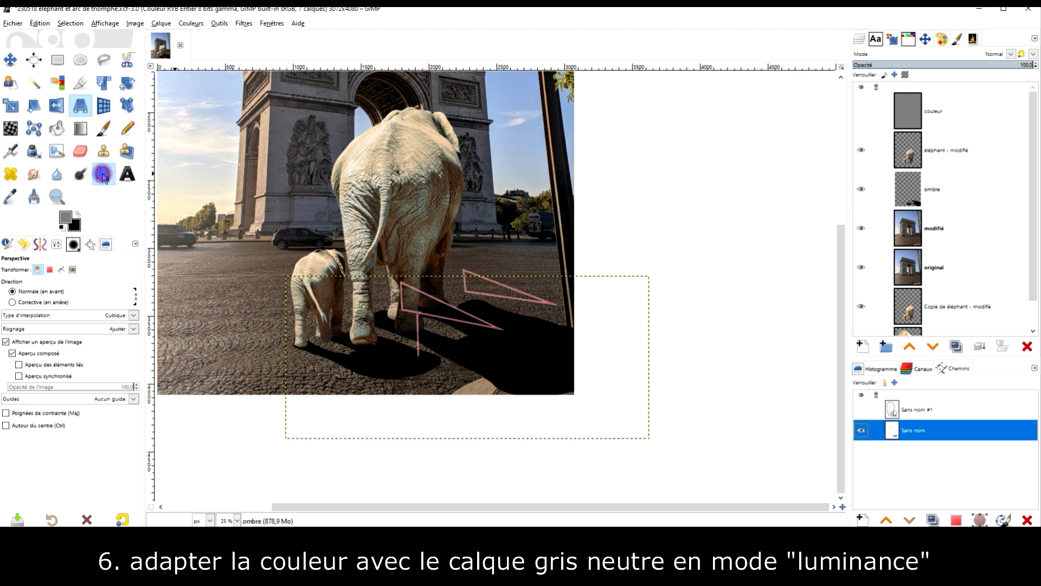
pyautogui.click(418, 335)
pyautogui.click(44, 289)
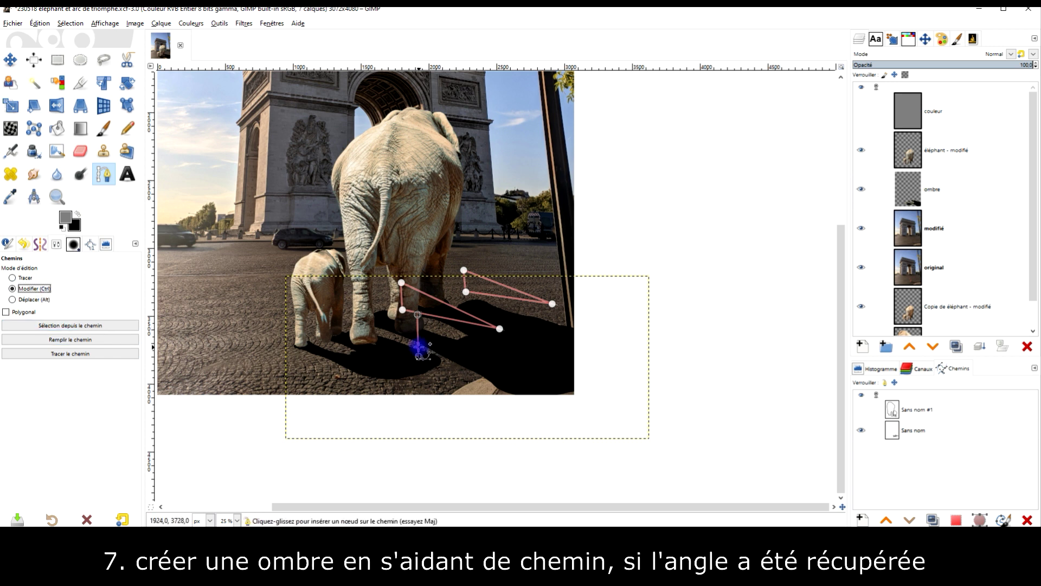
pyautogui.keyDown('ctrl'); pyautogui.keyDown('shift'); pyautogui.click(418, 356); pyautogui.keyUp('shift'); pyautogui.keyUp('ctrl')
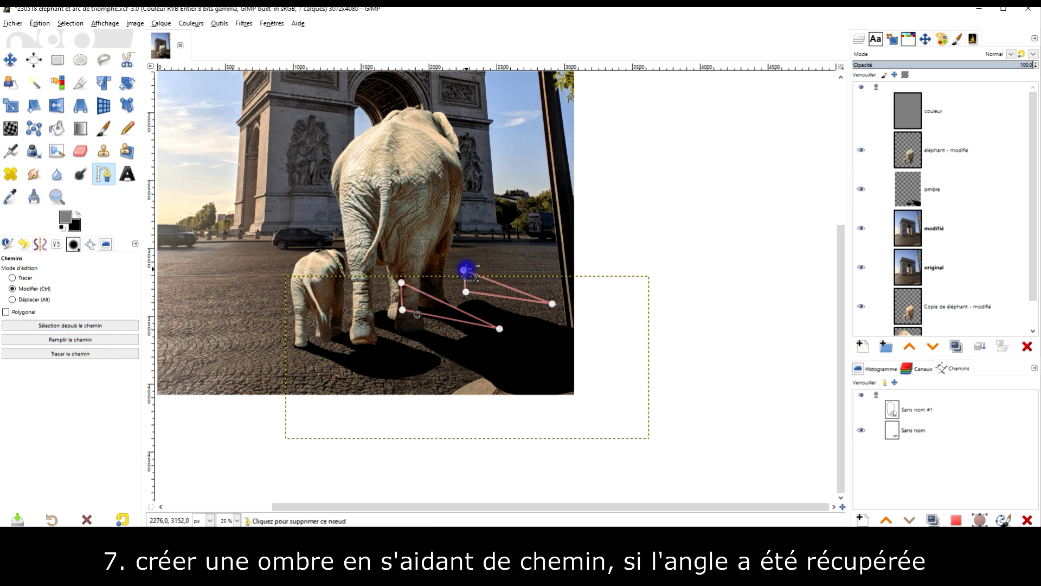
# Scale the guide path up to about 7715x2997.
pyautogui.click(911, 429)
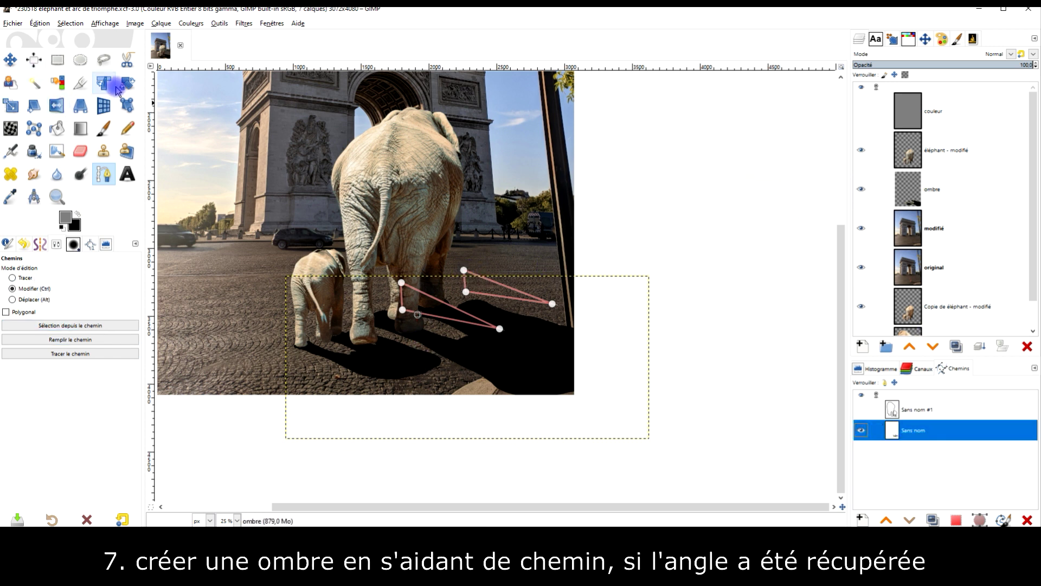
pyautogui.click(12, 106)
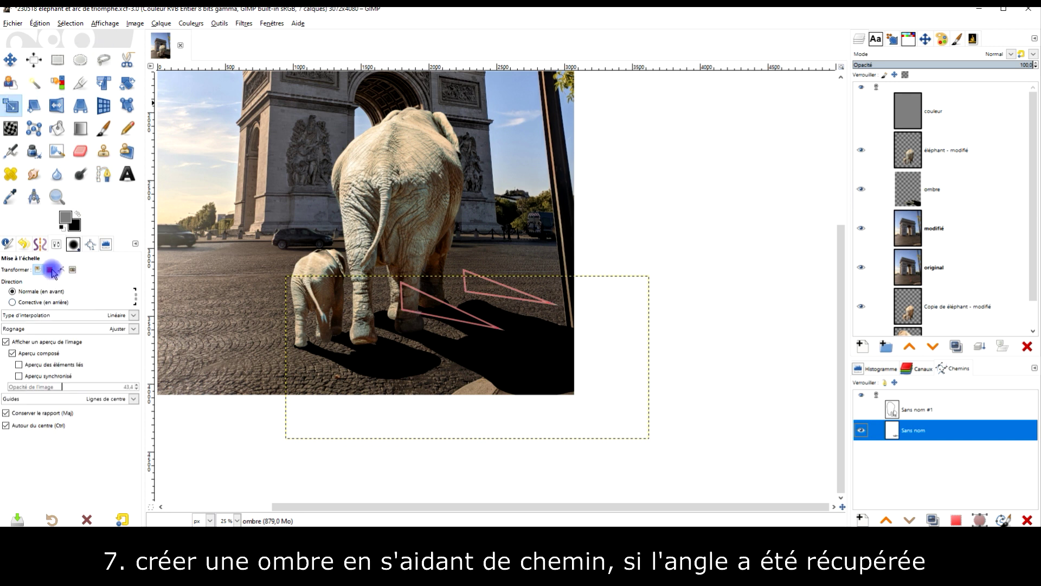
pyautogui.click(429, 301)
pyautogui.moveTo(400, 272); pyautogui.dragTo(256, 214)
pyautogui.moveTo(478, 299); pyautogui.dragTo(631, 302)
pyautogui.moveTo(631, 214); pyautogui.dragTo(607, 100)
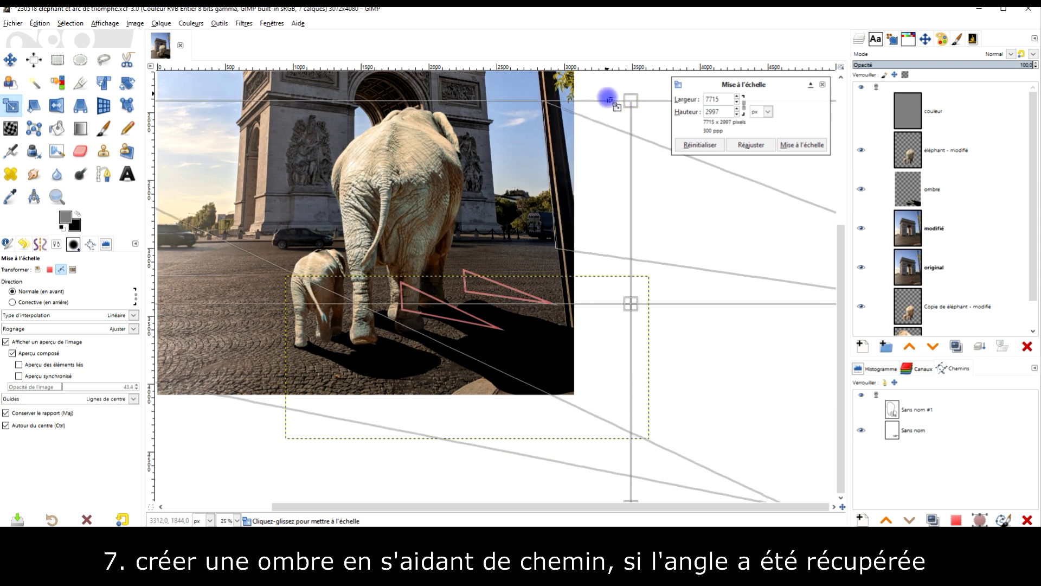
pyautogui.scroll(-4, 607, 244)
pyautogui.scroll(1, 493, 319)
# Reposition the guide path and finalize its scale at 8400x3263.
pyautogui.moveTo(439, 311); pyautogui.dragTo(547, 291)
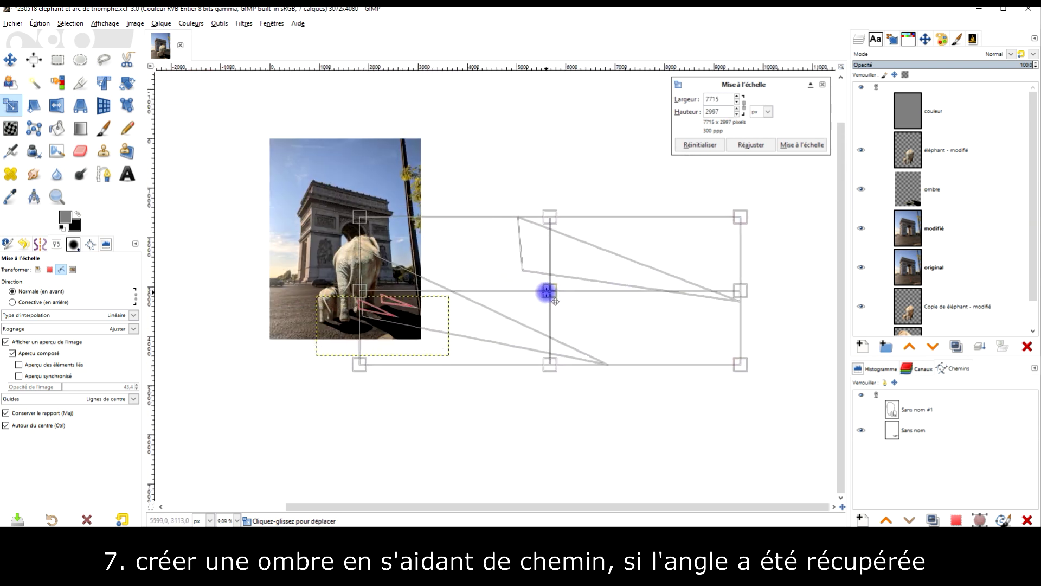
pyautogui.scroll(3, 549, 292)
pyautogui.moveTo(677, 258)
pyautogui.mouseDown()
pyautogui.moveTo(675, 249)
pyautogui.moveTo(674, 263)
pyautogui.mouseUp()
pyautogui.scroll(-1, 721, 233)
pyautogui.moveTo(477, 226); pyautogui.dragTo(479, 193)
pyautogui.moveTo(461, 287)
pyautogui.mouseDown()
pyautogui.moveTo(509, 298)
pyautogui.moveTo(522, 289)
pyautogui.mouseUp()
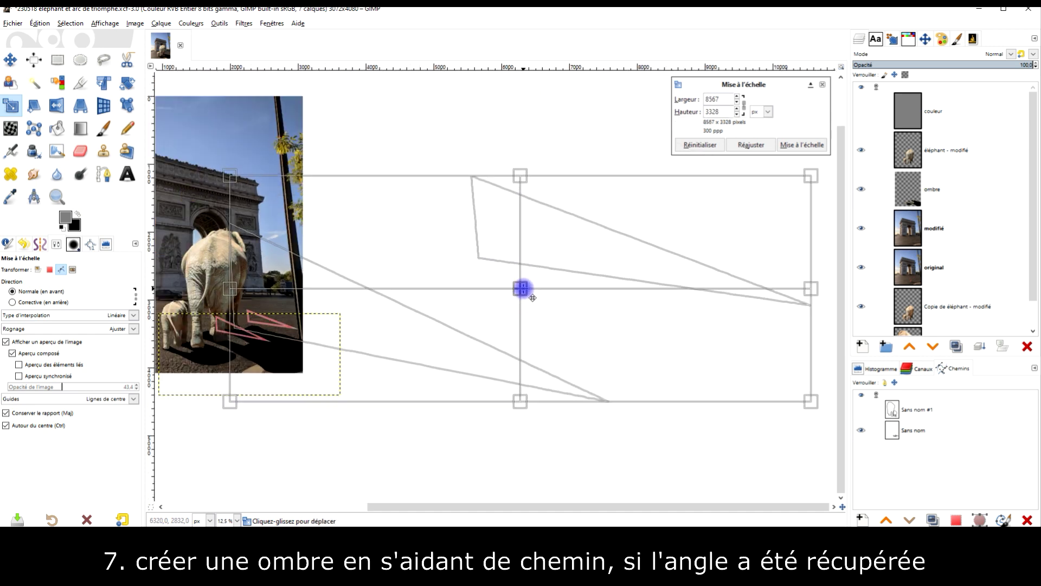
pyautogui.moveTo(518, 181); pyautogui.dragTo(513, 182)
pyautogui.moveTo(507, 293); pyautogui.dragTo(513, 293)
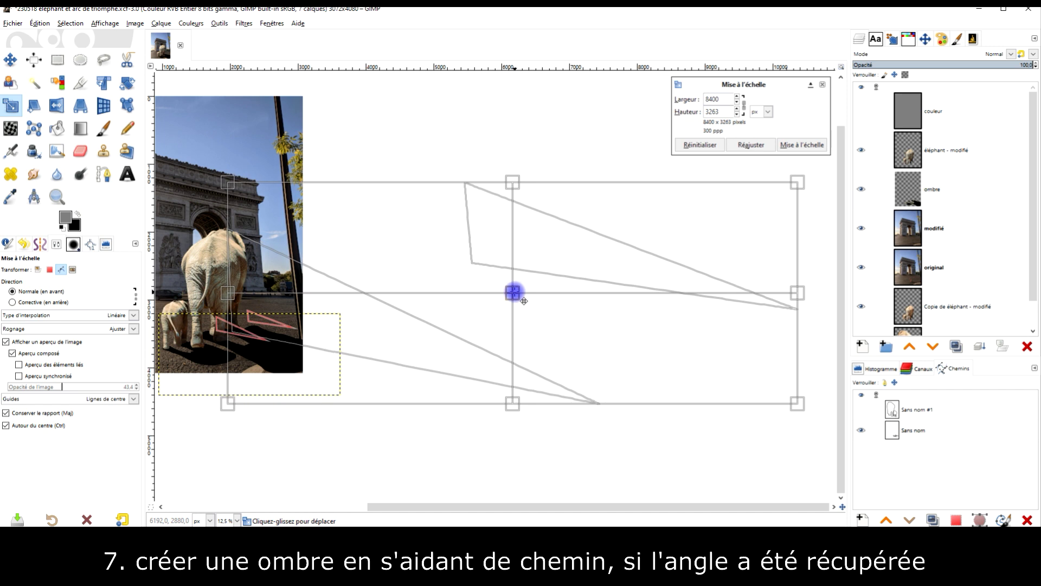
pyautogui.click(812, 146)
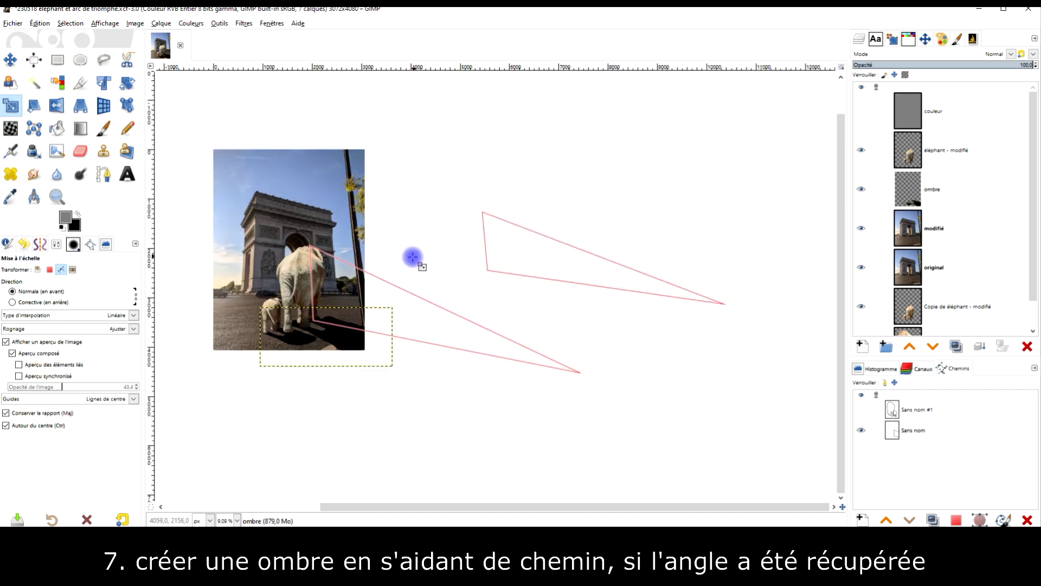
# Nudge the enlarged guide path left and down using the Move tool in path mode.
pyautogui.click(11, 59)
pyautogui.click(55, 273)
pyautogui.moveTo(426, 324); pyautogui.dragTo(412, 333)
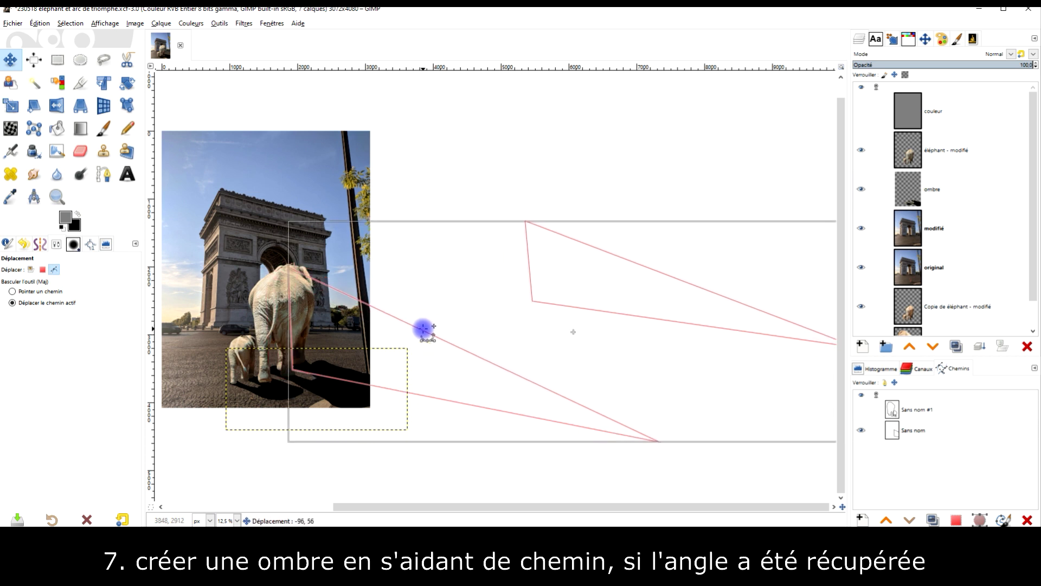
# Re-skew the shadow's perspective corners to follow the guide path's angle and commit it.
pyautogui.scroll(-3, 472, 282)
pyautogui.hotkey('shift', 'p')
pyautogui.click(245, 339)
pyautogui.moveTo(389, 379); pyautogui.dragTo(414, 360)
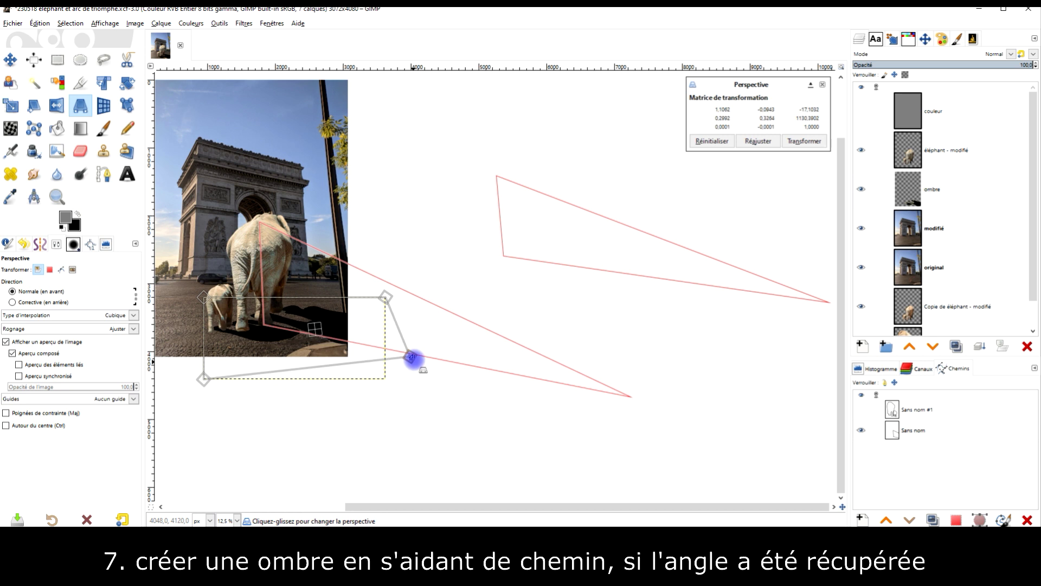
pyautogui.moveTo(396, 295); pyautogui.dragTo(472, 279)
pyautogui.moveTo(418, 281); pyautogui.dragTo(376, 295)
pyautogui.moveTo(402, 361); pyautogui.dragTo(411, 357)
pyautogui.moveTo(299, 360); pyautogui.dragTo(181, 410)
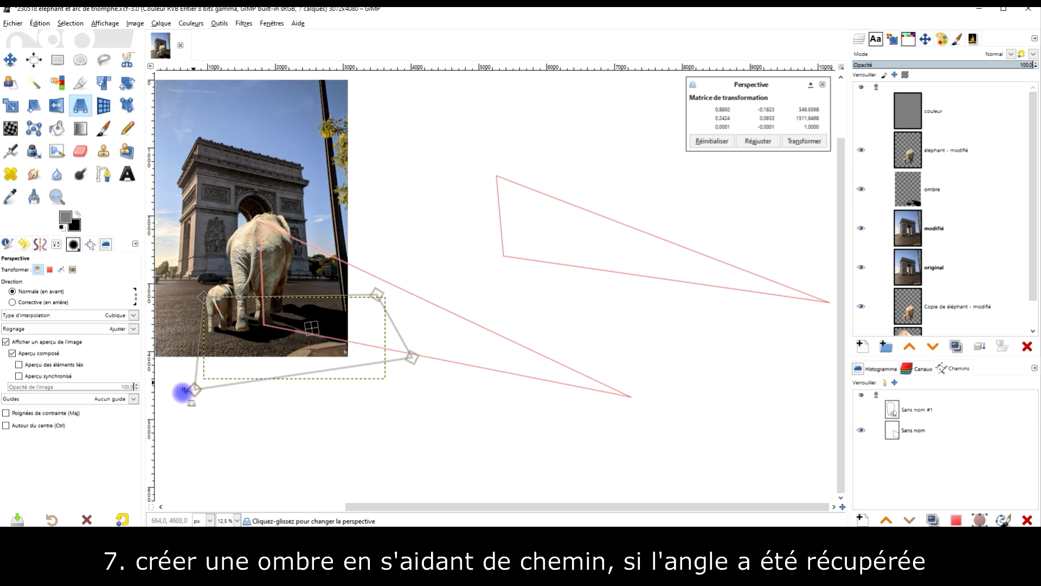
pyautogui.click(804, 141)
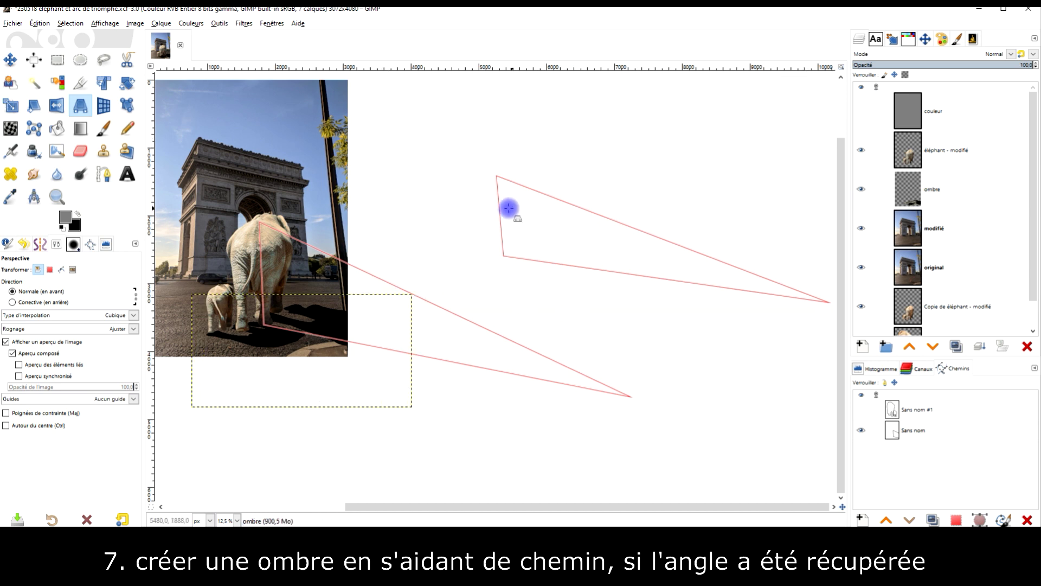
# Expand the ombre layer to the full image size with Layer to Image Size.
pyautogui.rightClick(912, 187)
pyautogui.click(868, 335)
pyautogui.click(11, 128)
# Enlarge the Warp brush, reset its options to defaults, and clear the selection with Select > None.
pyautogui.moveTo(4, 281); pyautogui.dragTo(98, 282)
pyautogui.scroll(1, 380, 257)
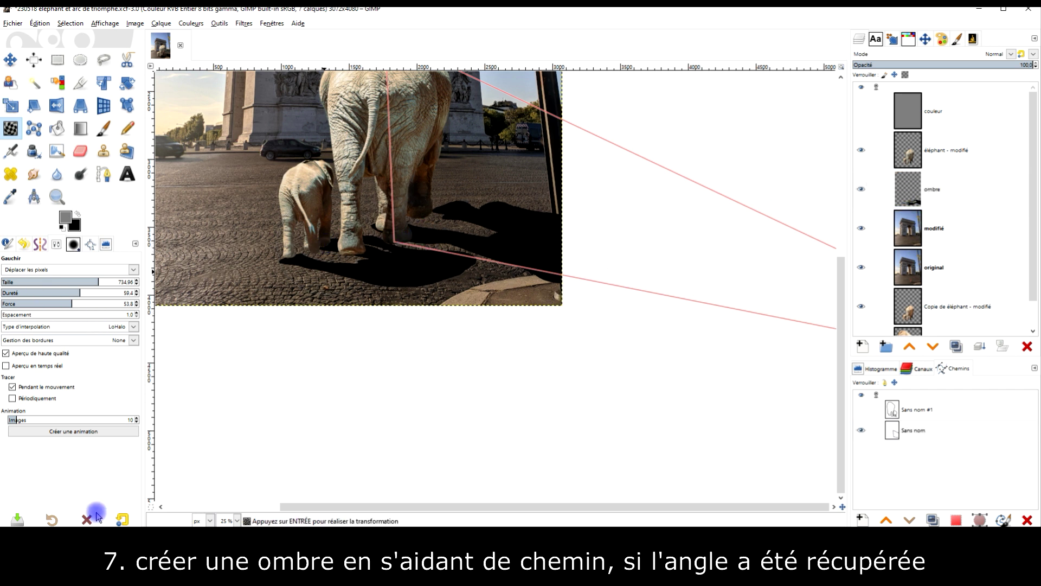
pyautogui.click(122, 520)
pyautogui.click(71, 23)
pyautogui.click(72, 49)
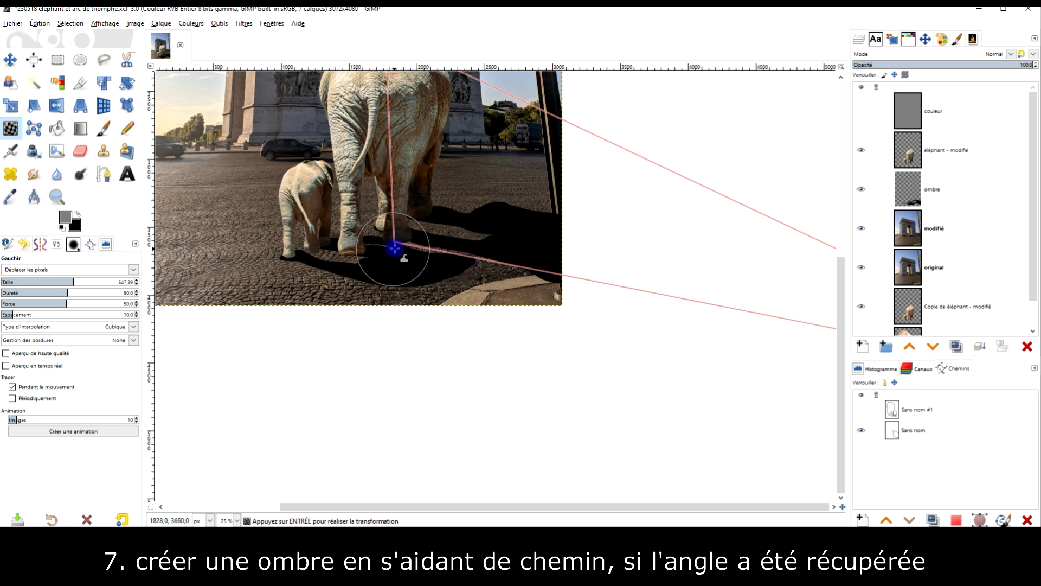
# Paint black into the shadow's right side and lower edge with a smaller, harder brush.
pyautogui.click(103, 128)
pyautogui.click(79, 216)
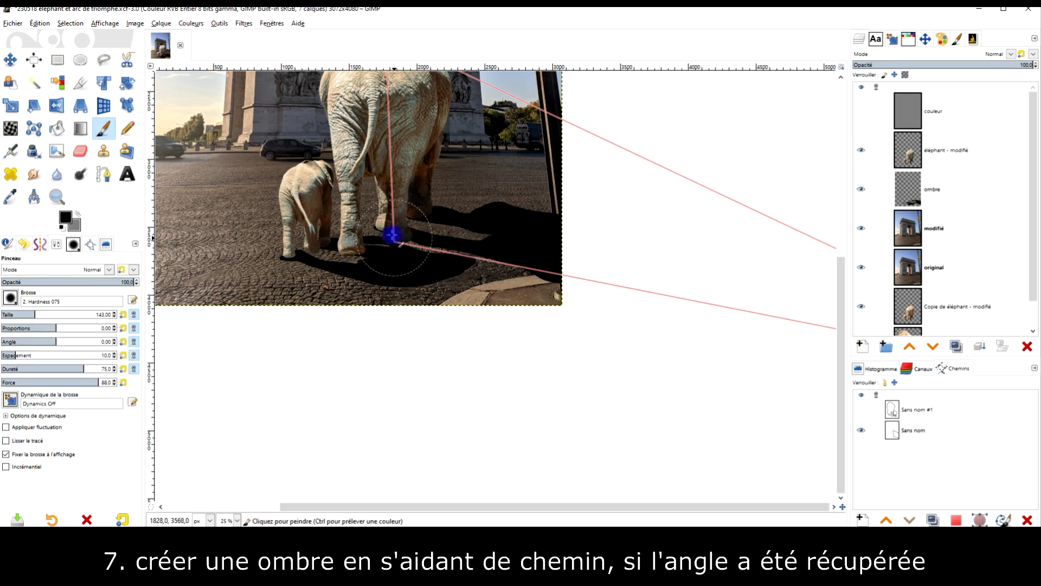
pyautogui.keyDown('ctrl'); pyautogui.scroll(3, 384, 235); pyautogui.keyUp('ctrl')
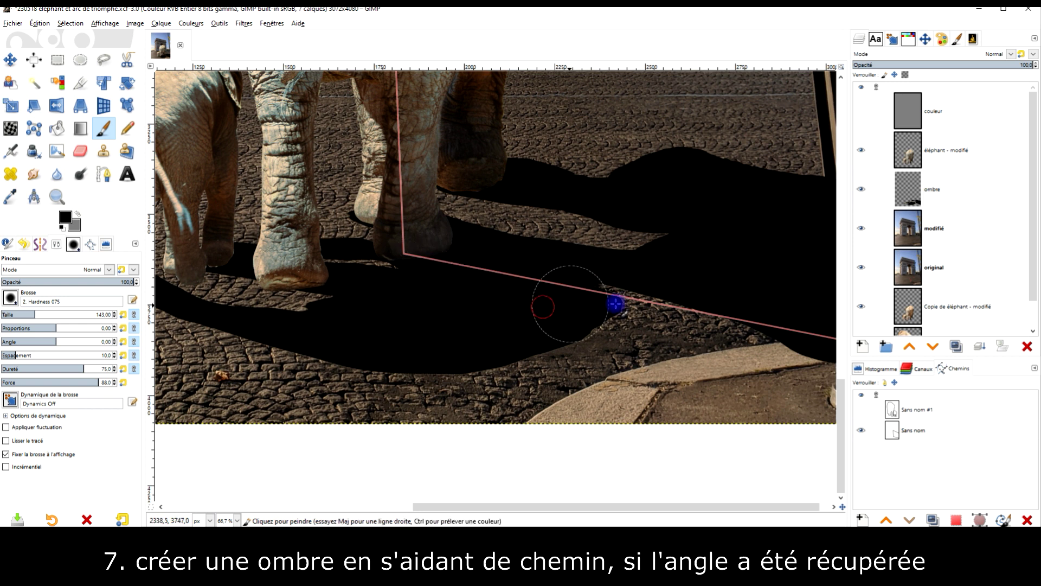
pyautogui.moveTo(617, 300); pyautogui.dragTo(425, 302)
pyautogui.click(10, 297)
pyautogui.moveTo(465, 353); pyautogui.dragTo(821, 353)
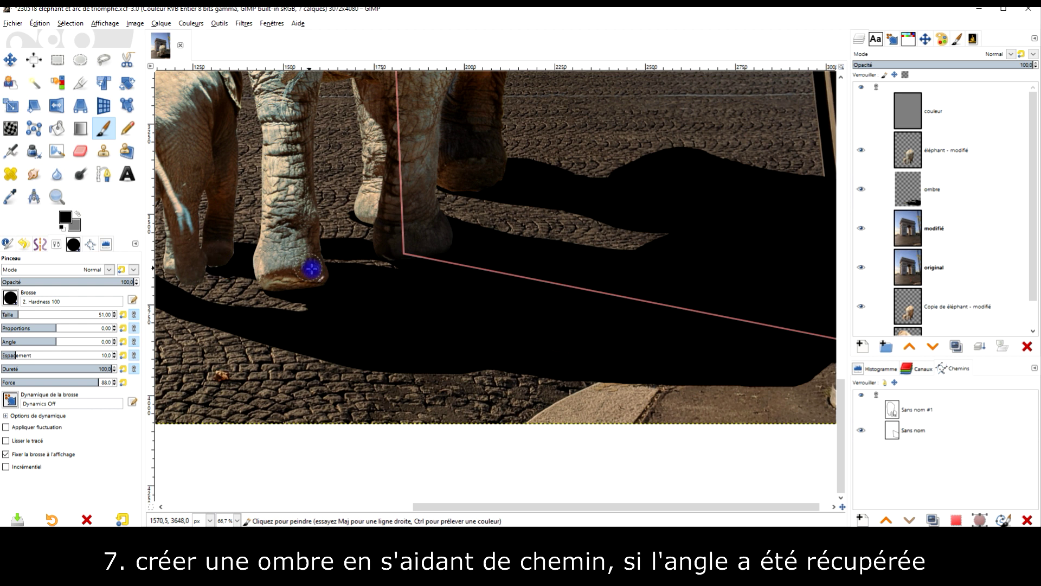
pyautogui.scroll(2, 506, 269)
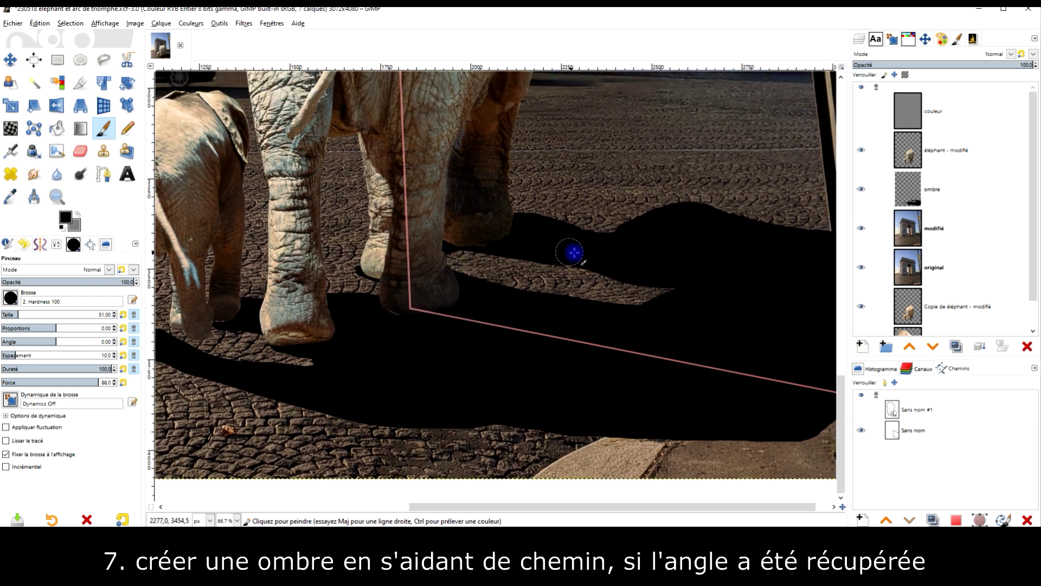
# Erase the excess along the shadow's lower edge on the ombre layer.
pyautogui.click(80, 151)
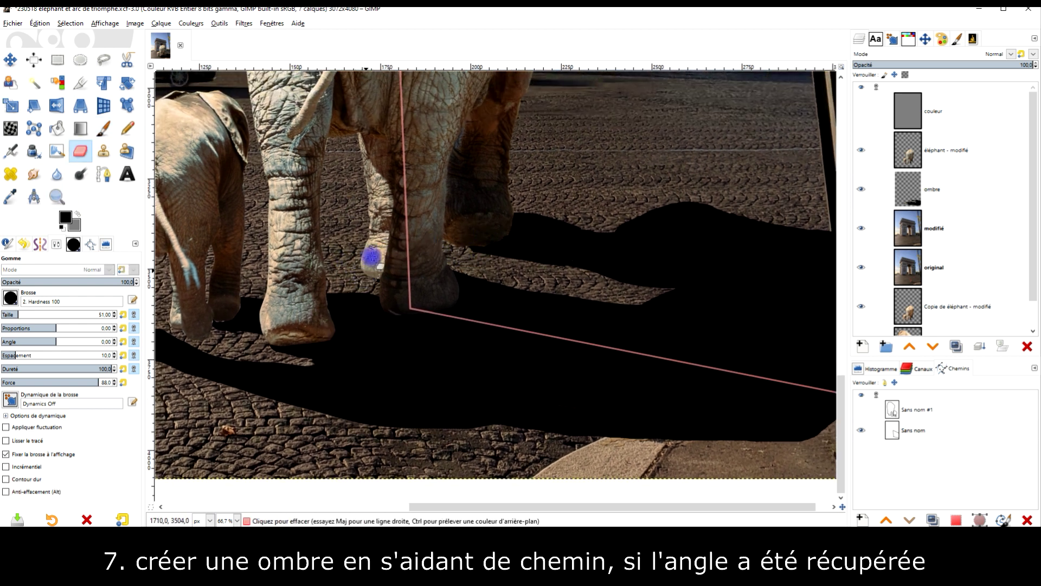
pyautogui.hscroll(-5, 244, 286)
pyautogui.press('p')
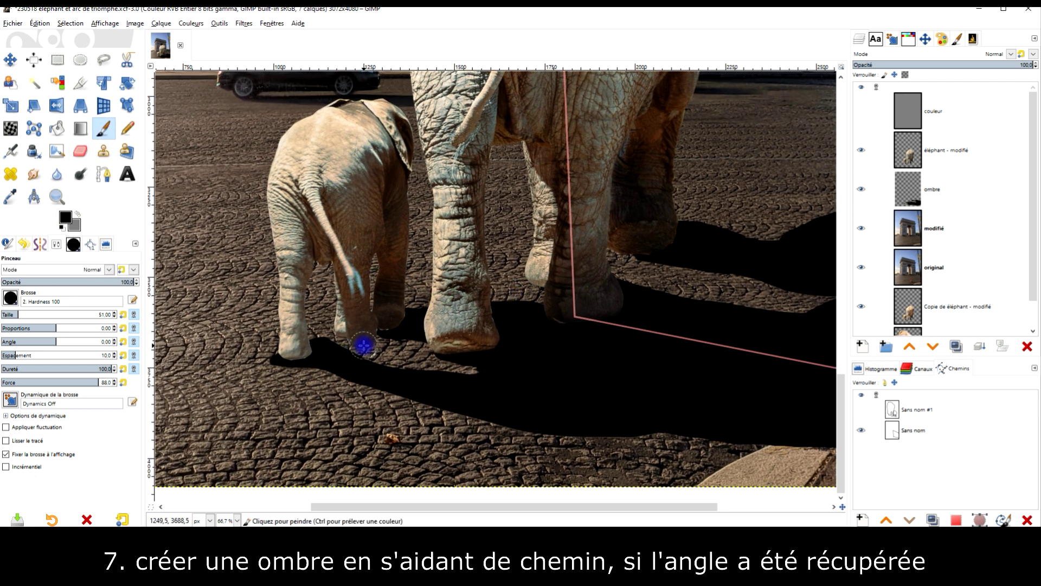
pyautogui.hscroll(3, 495, 383)
pyautogui.scroll(-1, 478, 369)
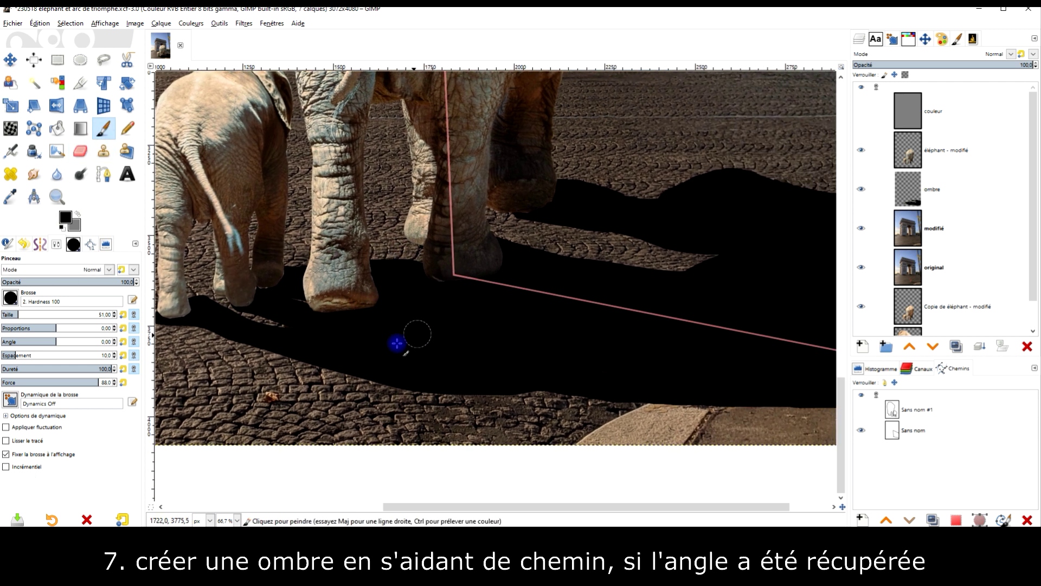
pyautogui.scroll(-1, 449, 333)
pyautogui.hotkey('shift', 'e')
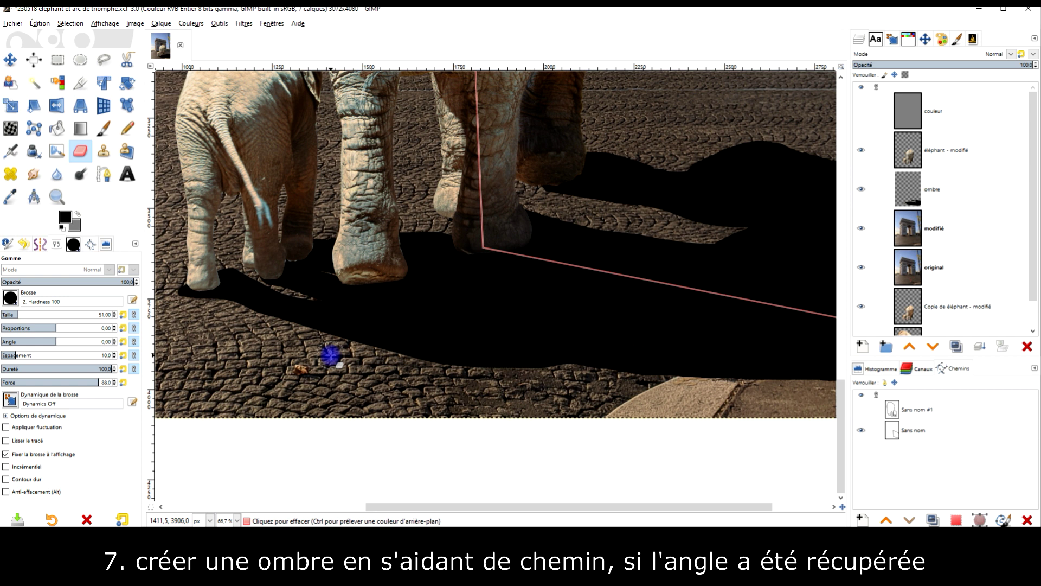
pyautogui.moveTo(385, 355); pyautogui.dragTo(469, 368)
pyautogui.scroll(-2, 549, 368)
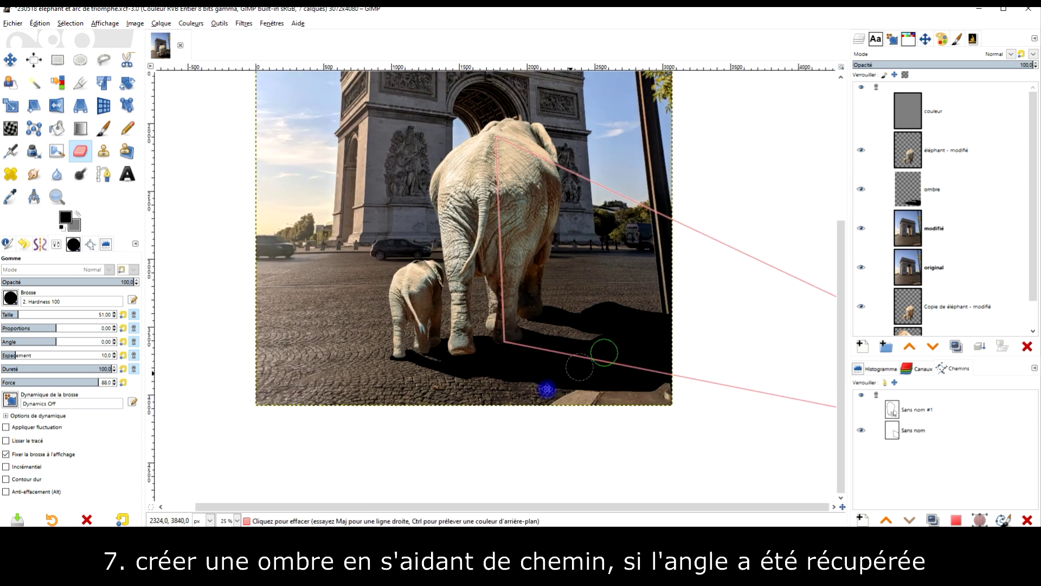
pyautogui.scroll(1, 549, 388)
pyautogui.scroll(-1, 429, 386)
pyautogui.hscroll(-1, 417, 399)
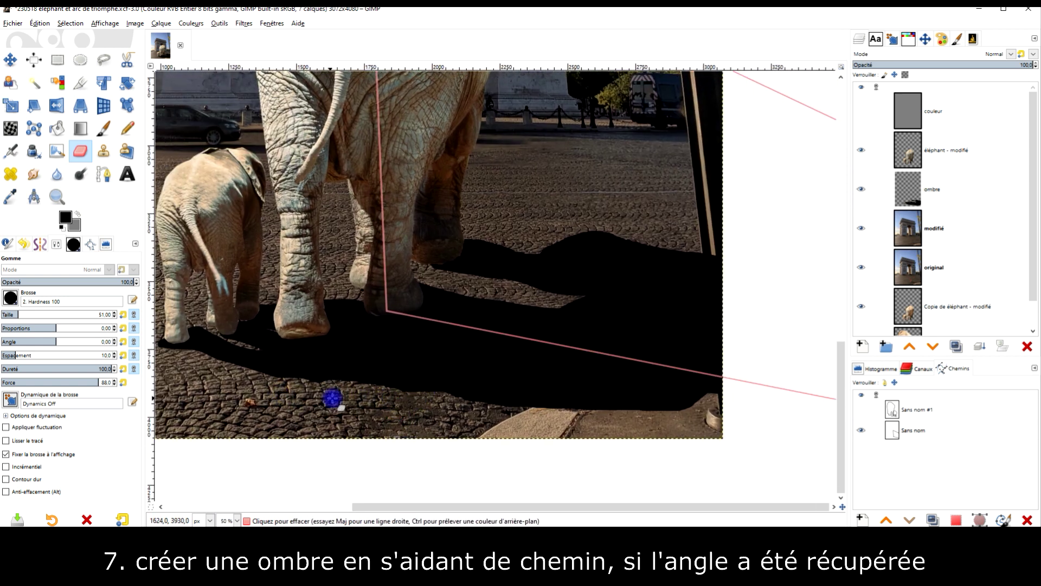
# Warp the shadow's edge with strength raised to about 96 and commit the change.
pyautogui.click(11, 128)
pyautogui.moveTo(304, 371); pyautogui.dragTo(378, 391)
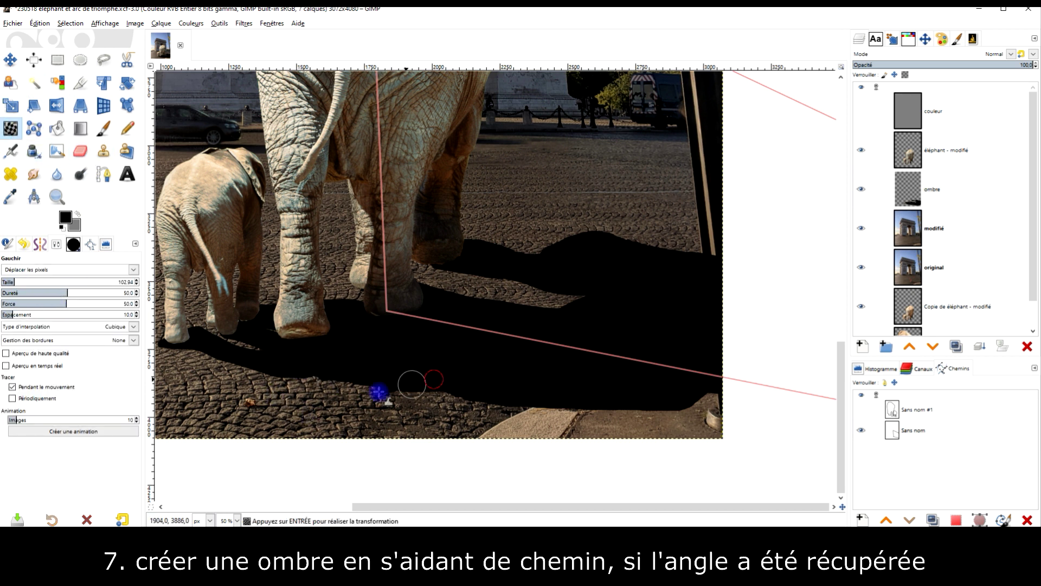
pyautogui.moveTo(91, 304); pyautogui.dragTo(130, 304)
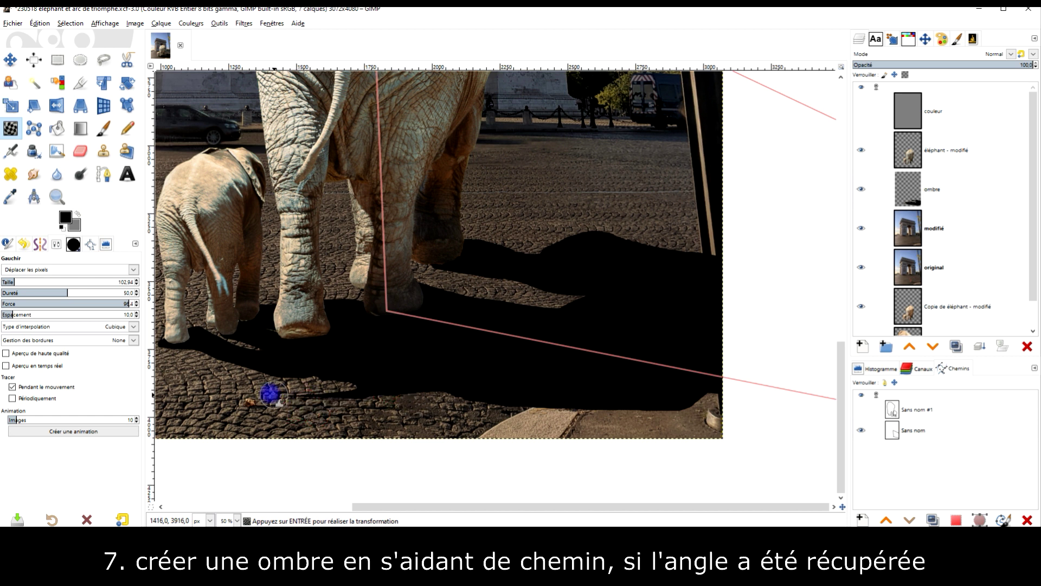
pyautogui.scroll(-2, 444, 403)
pyautogui.hscroll(3, 466, 399)
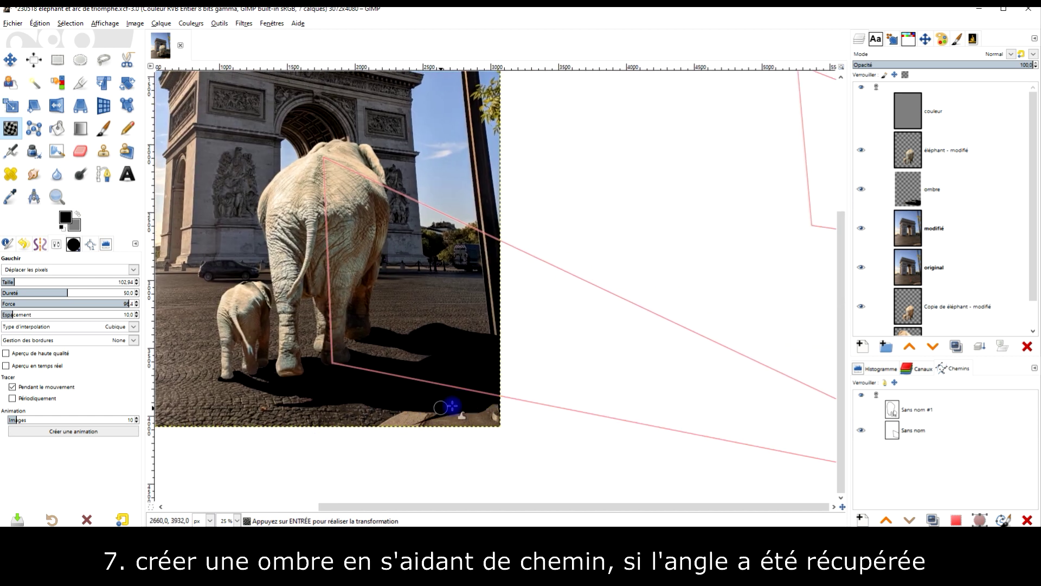
pyautogui.press('Return')
# Warp the bottom-right shadow up and left with a larger brush, settling on size about 339.
pyautogui.moveTo(477, 406); pyautogui.dragTo(452, 411)
pyautogui.moveTo(44, 280); pyautogui.dragTo(96, 281)
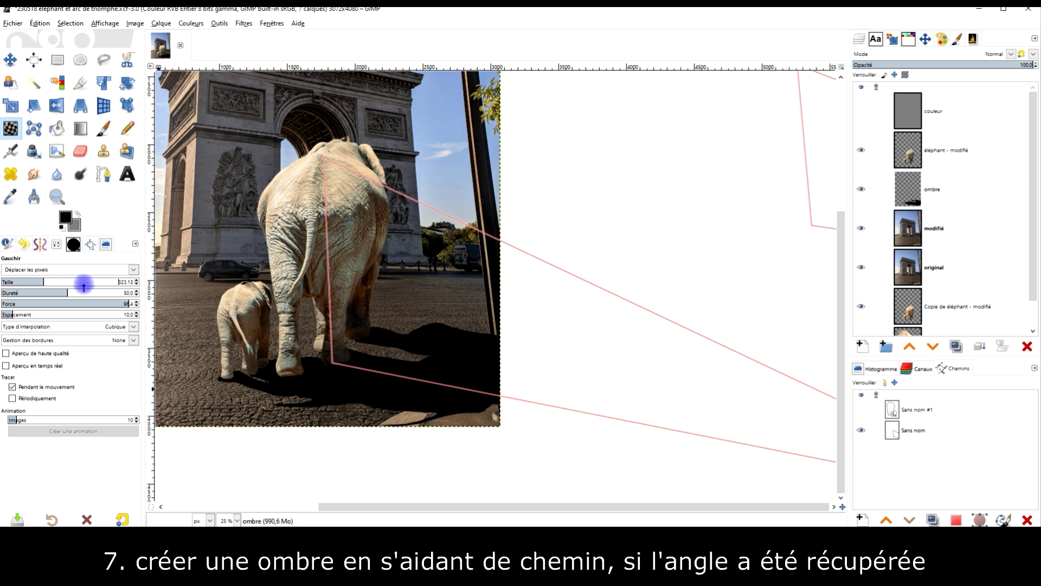
pyautogui.moveTo(400, 437)
pyautogui.mouseDown()
pyautogui.moveTo(410, 407)
pyautogui.moveTo(521, 390)
pyautogui.mouseUp()
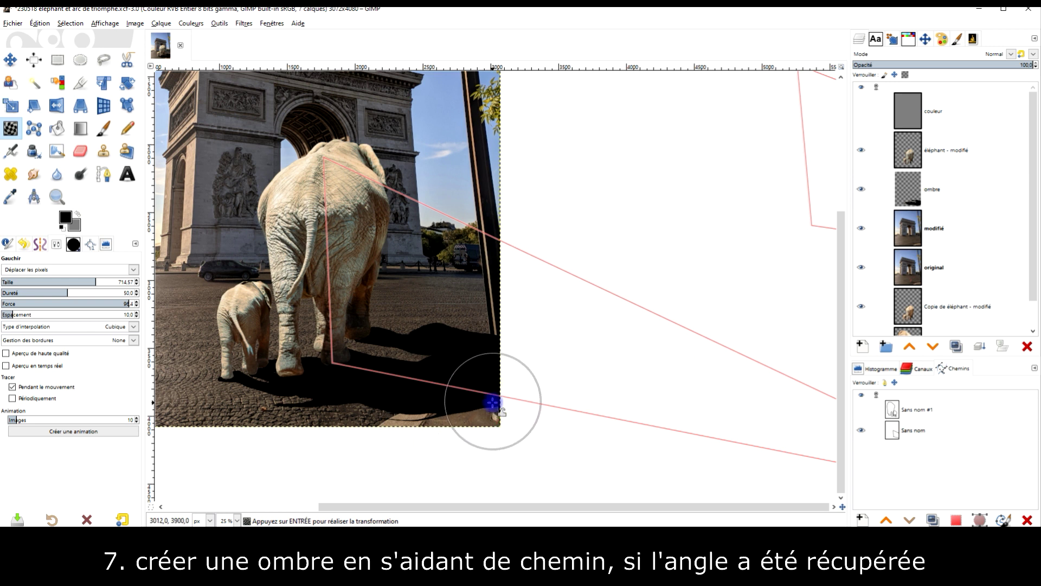
pyautogui.moveTo(521, 390); pyautogui.dragTo(457, 334)
pyautogui.click(43, 280)
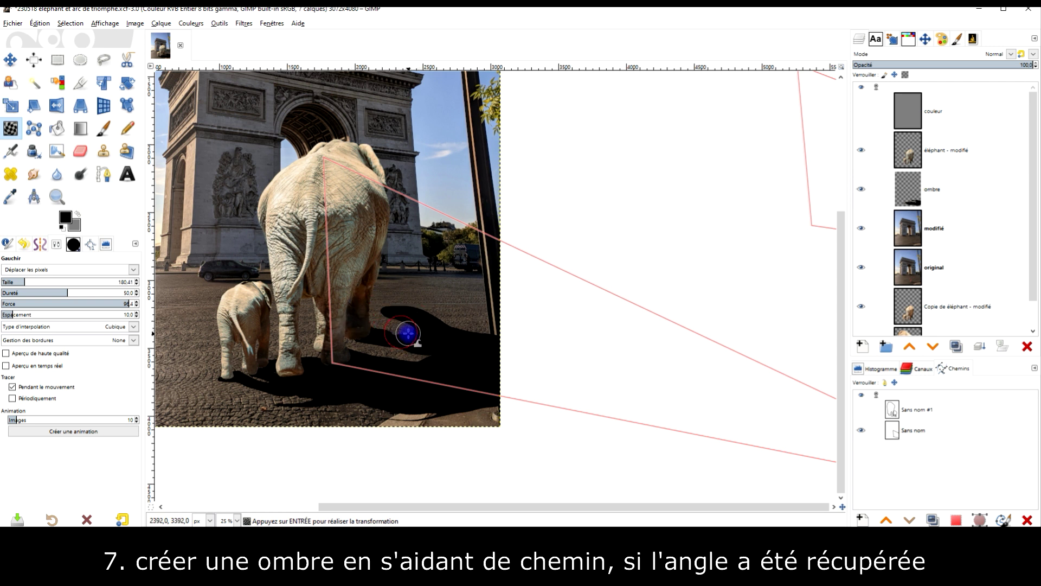
pyautogui.click(46, 281)
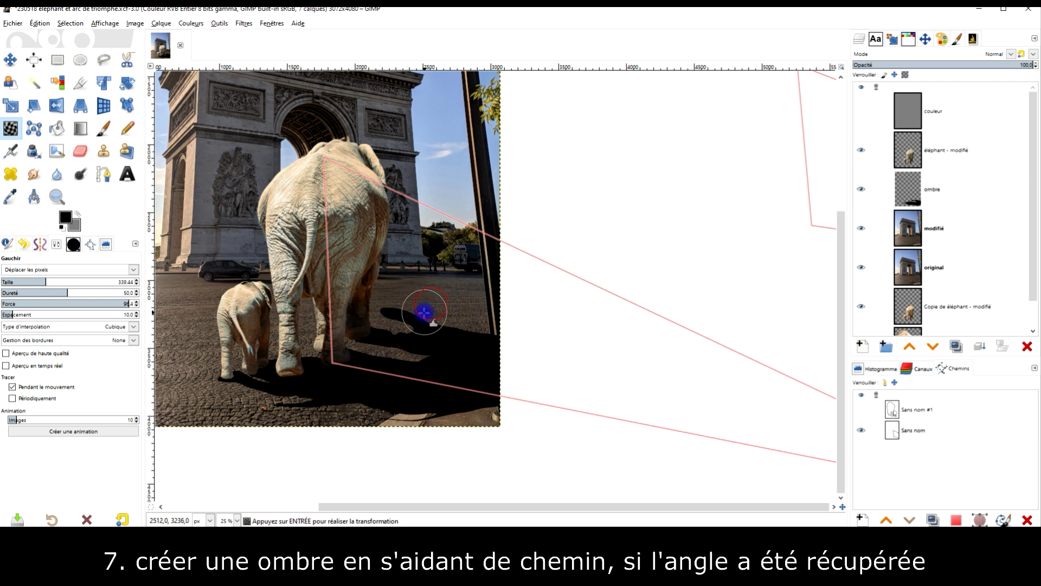
pyautogui.click(79, 151)
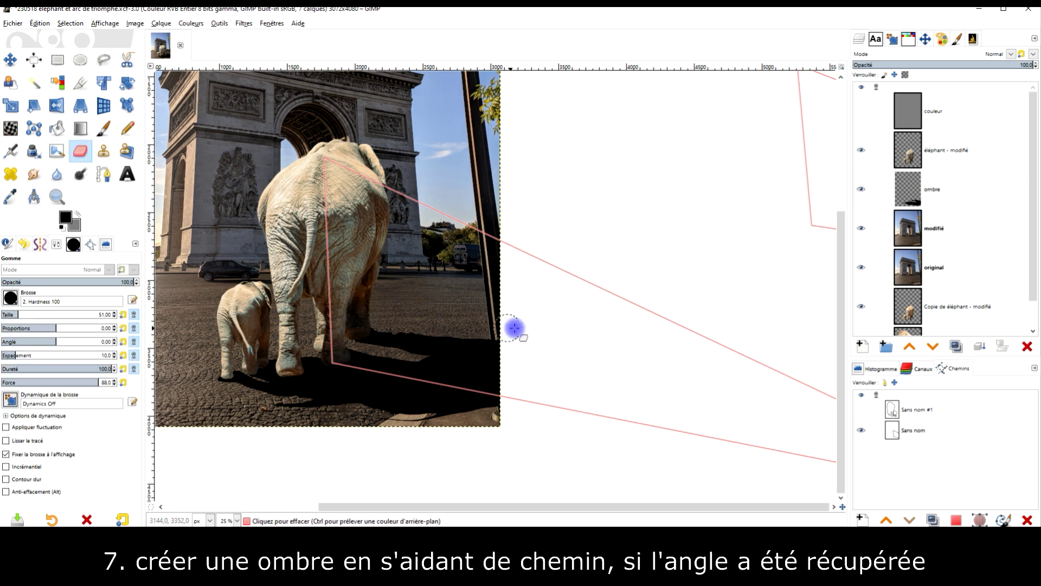
# Switch between paintbrush and eraser while zooming in on the shadow near the pole.
pyautogui.press('p')
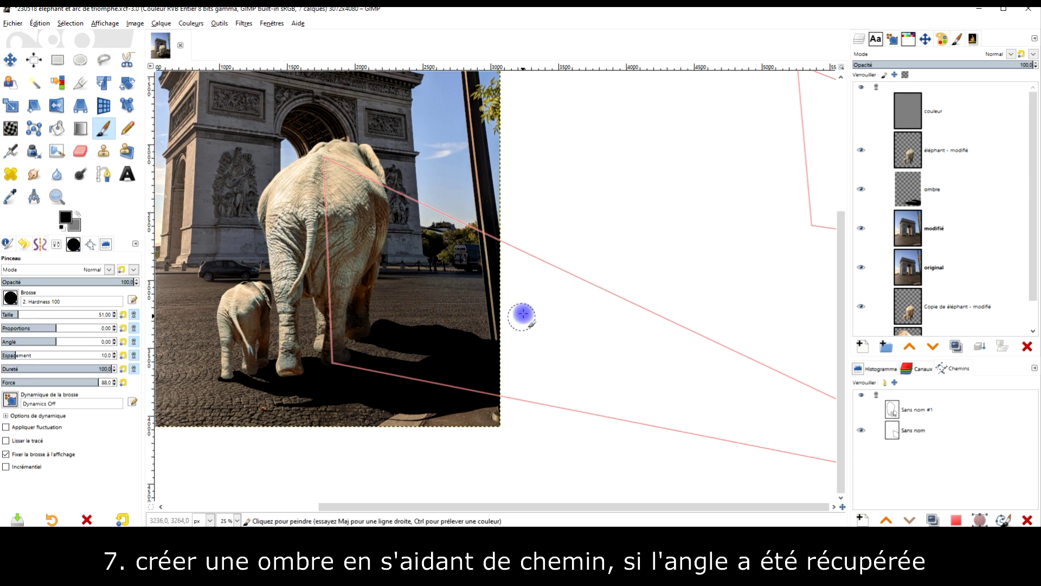
pyautogui.hotkey('shift', 'e')
pyautogui.press('p')
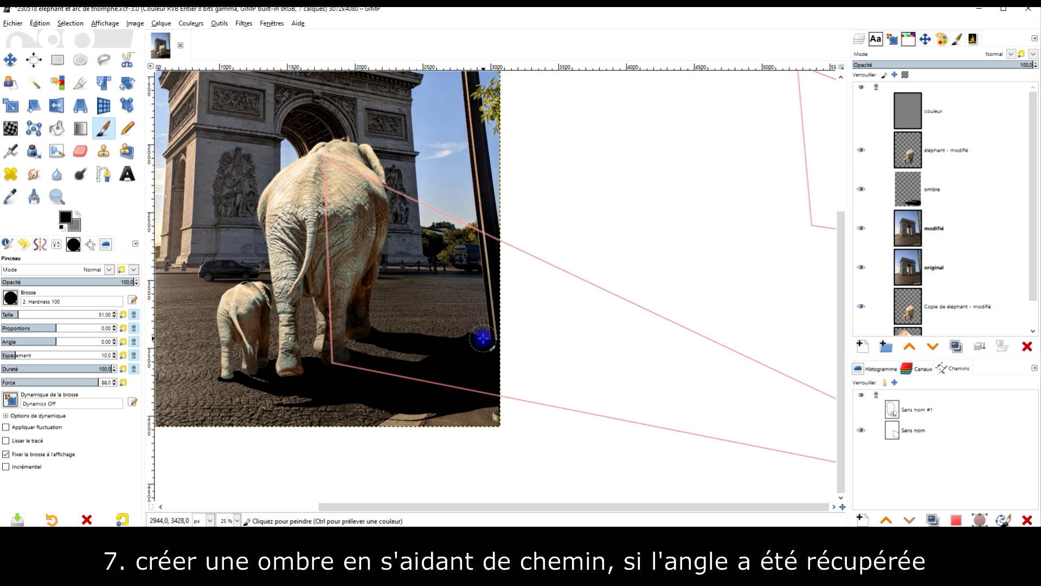
pyautogui.scroll(-2, 629, 298)
pyautogui.scroll(1, 586, 358)
pyautogui.scroll(-2, 548, 342)
pyautogui.scroll(2, 563, 374)
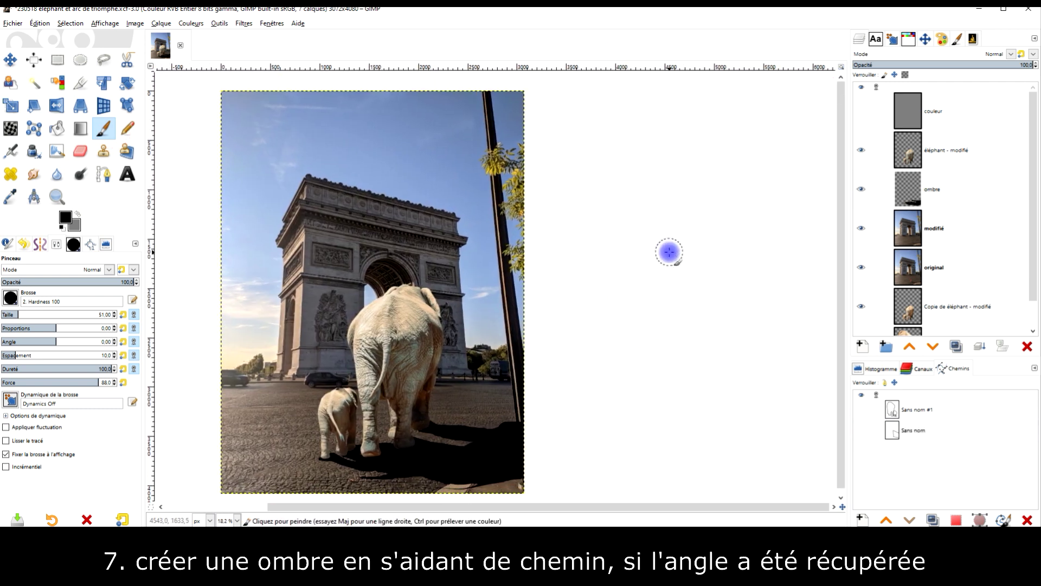
pyautogui.hotkey('shift', 'e')
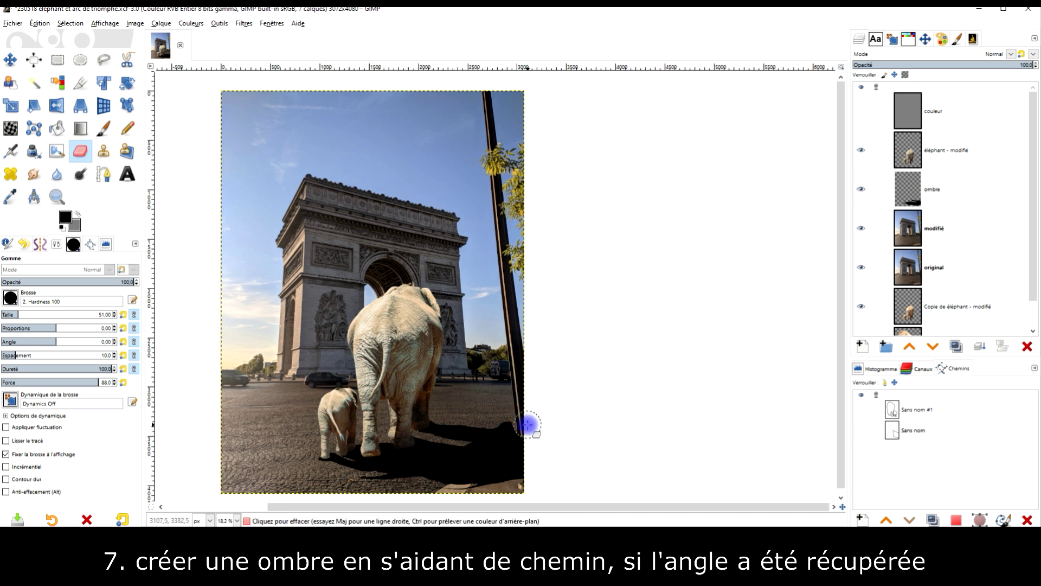
pyautogui.scroll(2, 542, 439)
pyautogui.scroll(1, 534, 423)
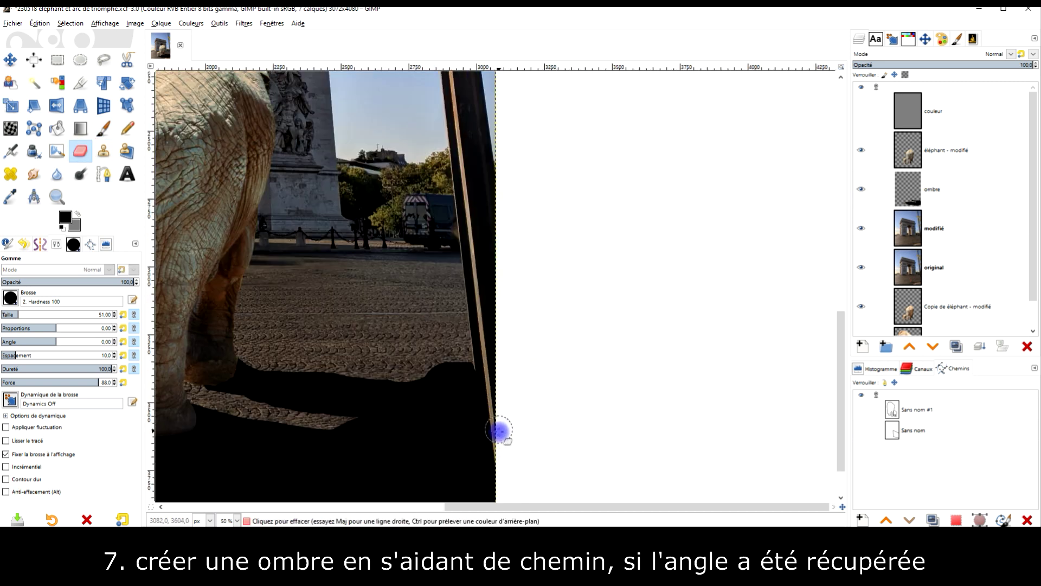
pyautogui.scroll(3, 504, 450)
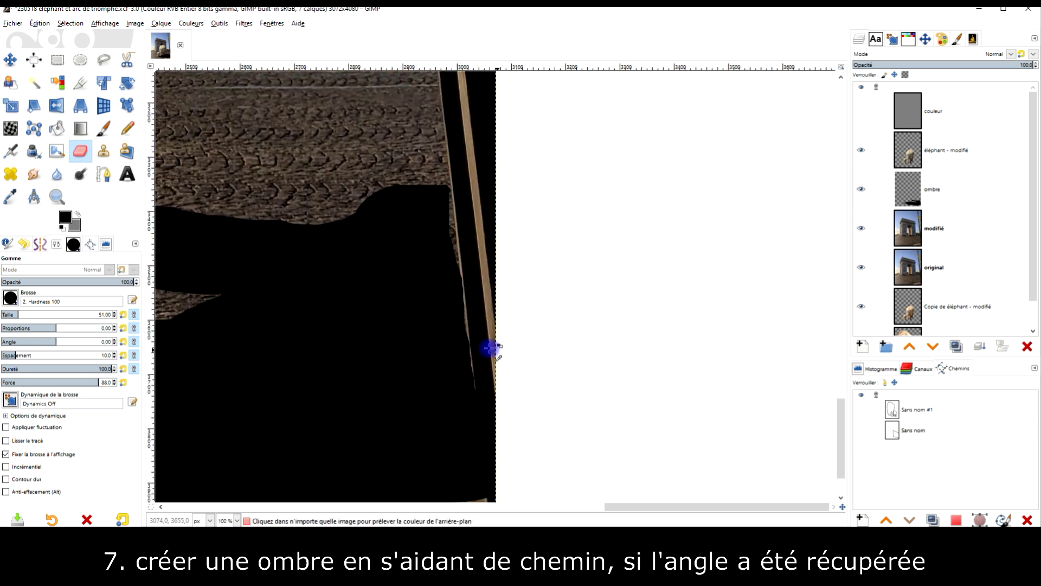
# Free-select the shadow beside the pole and erase the part spilling past it.
pyautogui.press('f')
pyautogui.click(467, 425)
pyautogui.moveTo(310, 82); pyautogui.dragTo(398, 446)
pyautogui.press('Return')
pyautogui.press('p')
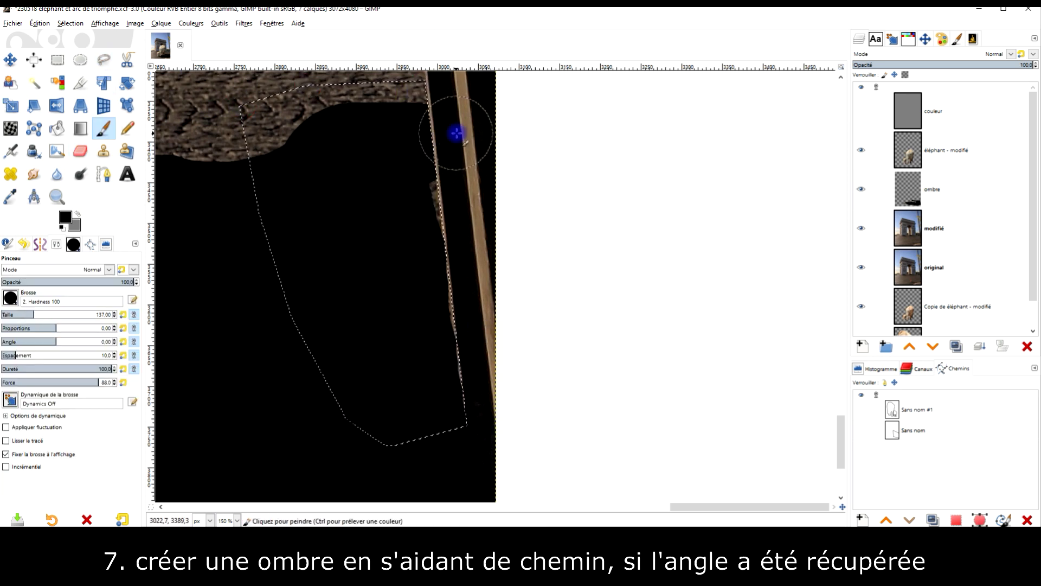
pyautogui.press('1')
pyautogui.hotkey('shift', 'e')
pyautogui.moveTo(414, 179); pyautogui.dragTo(365, 187)
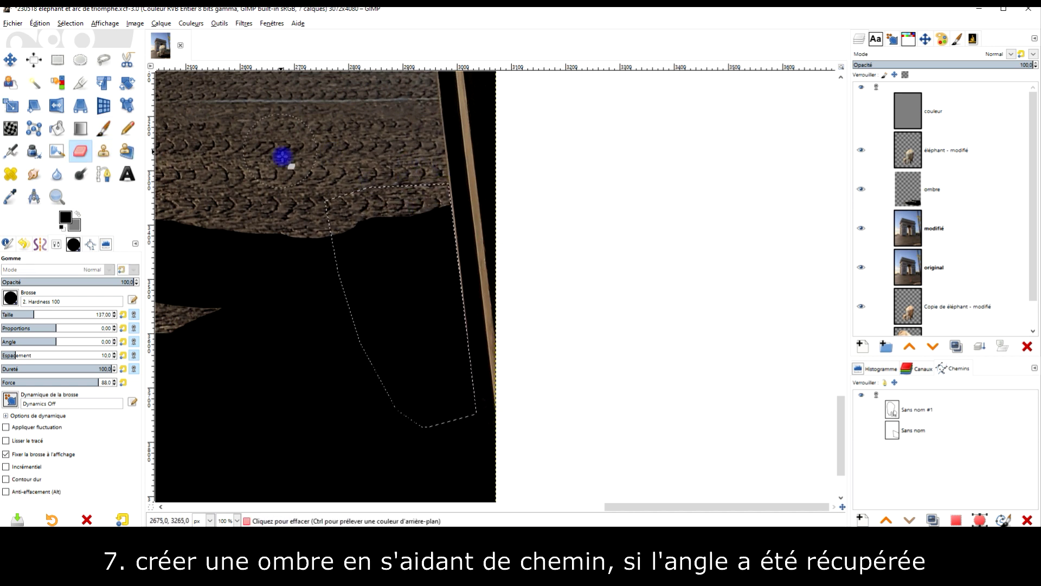
pyautogui.scroll(-1, 361, 191)
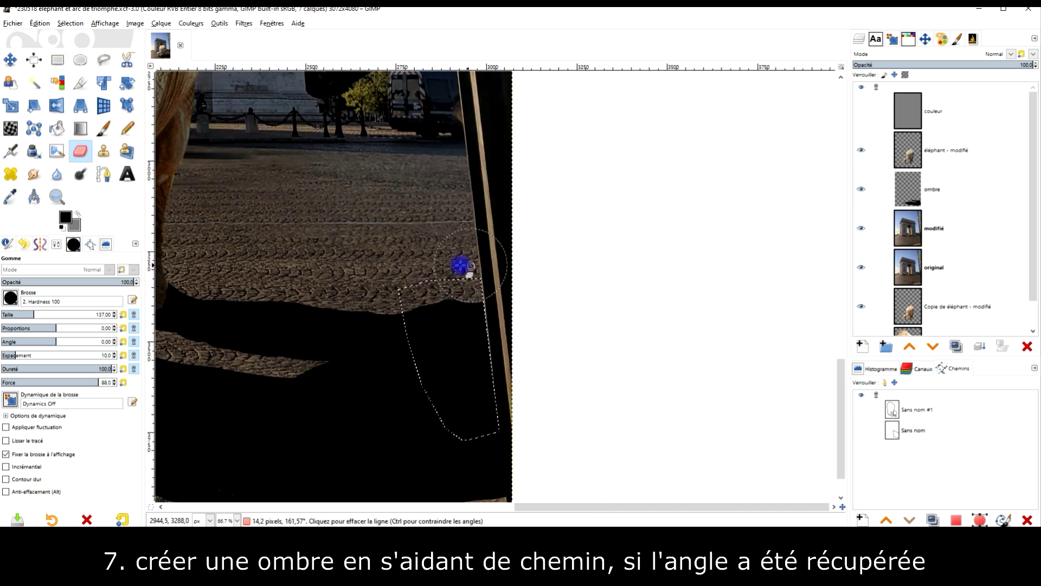
# Clear the selection and lower the ombre shadow layer's opacity to 91.8.
pyautogui.click(57, 59)
pyautogui.click(327, 150)
pyautogui.scroll(-3, 489, 226)
pyautogui.scroll(1, 496, 235)
pyautogui.click(943, 188)
pyautogui.moveTo(1019, 66); pyautogui.dragTo(1018, 65)
pyautogui.scroll(1, 425, 242)
pyautogui.scroll(2, 426, 271)
pyautogui.press('p')
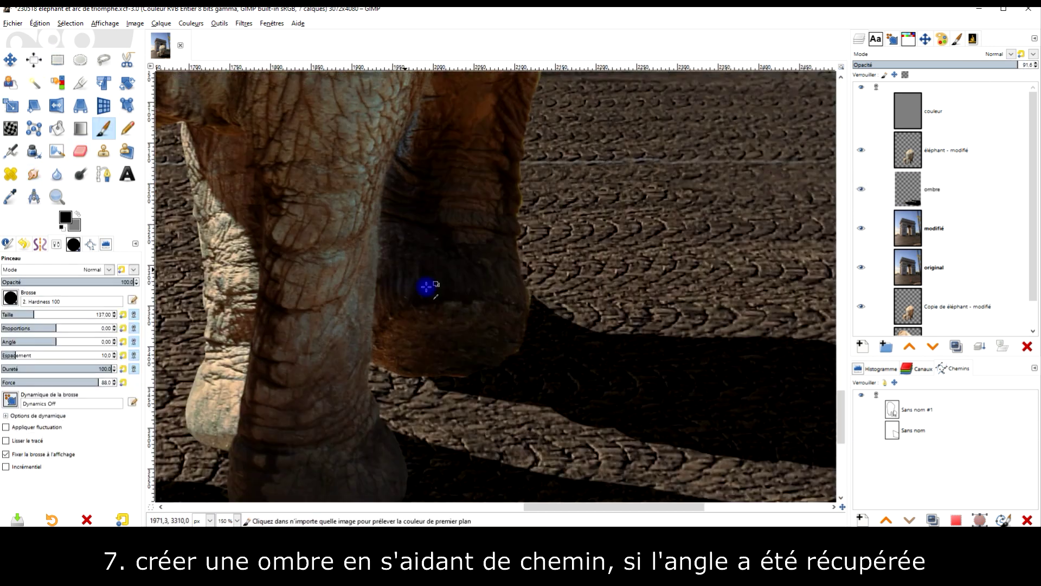
pyautogui.scroll(-2, 426, 286)
pyautogui.hscroll(-2, 380, 331)
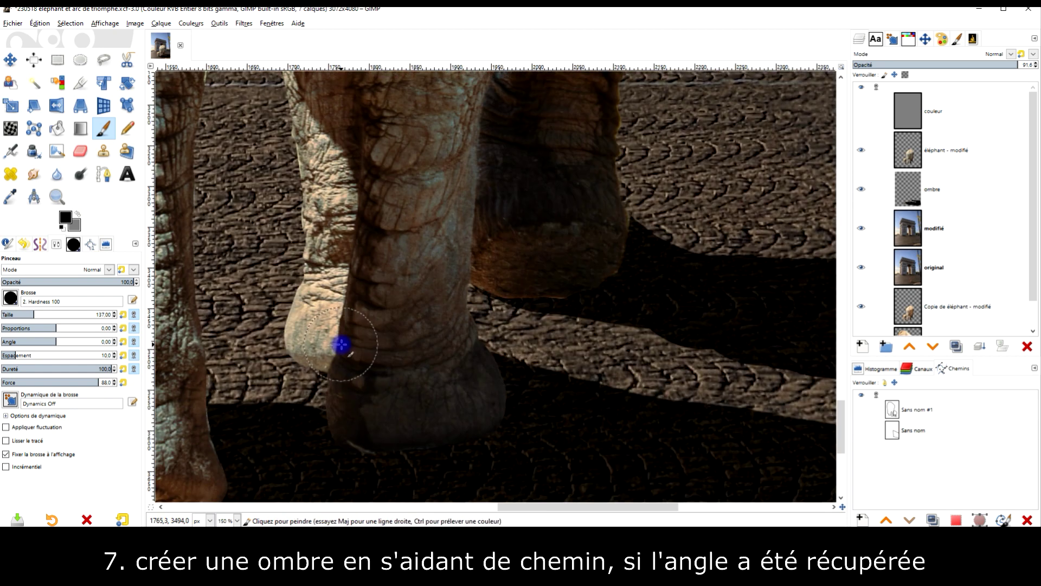
pyautogui.scroll(-3, 544, 423)
pyautogui.scroll(-1, 580, 349)
pyautogui.scroll(-1, 518, 391)
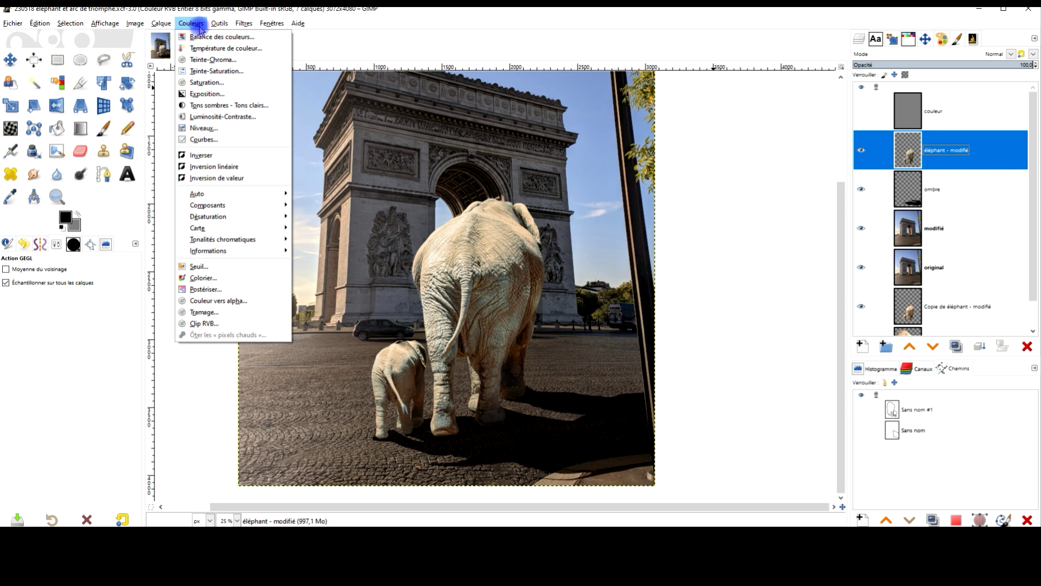
# Apply Teinte-Saturation to éléphant - modifié: saturation -14.4, lightness 0, hue 6.5.
pyautogui.click(211, 70)
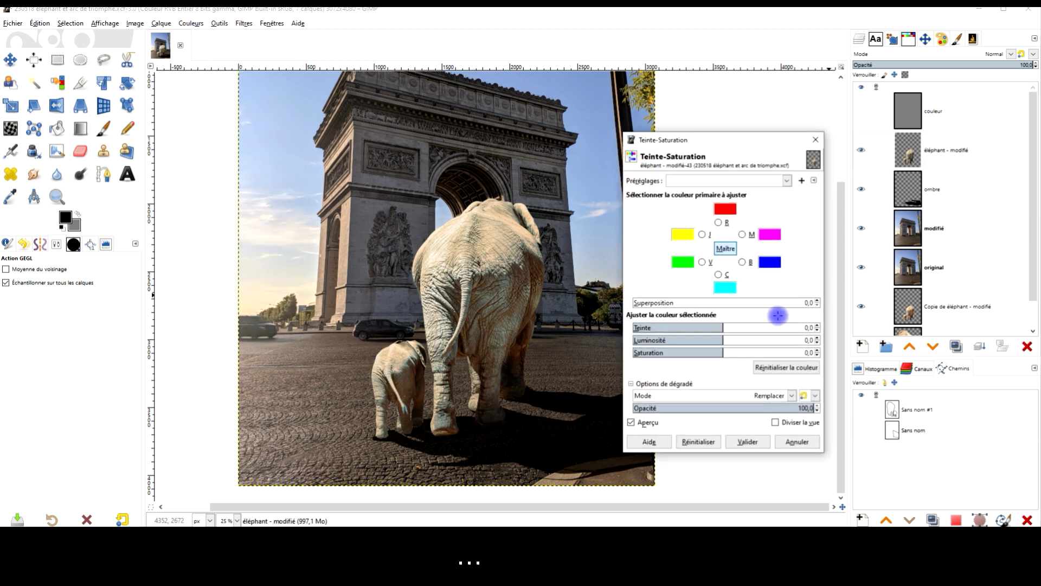
pyautogui.moveTo(719, 354); pyautogui.dragTo(703, 353)
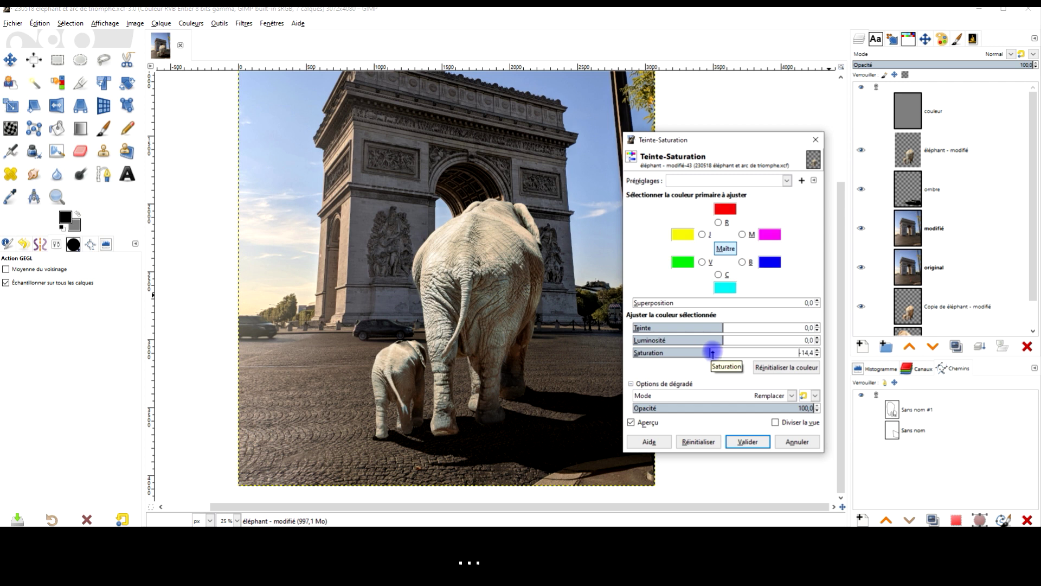
pyautogui.moveTo(727, 339); pyautogui.dragTo(732, 341)
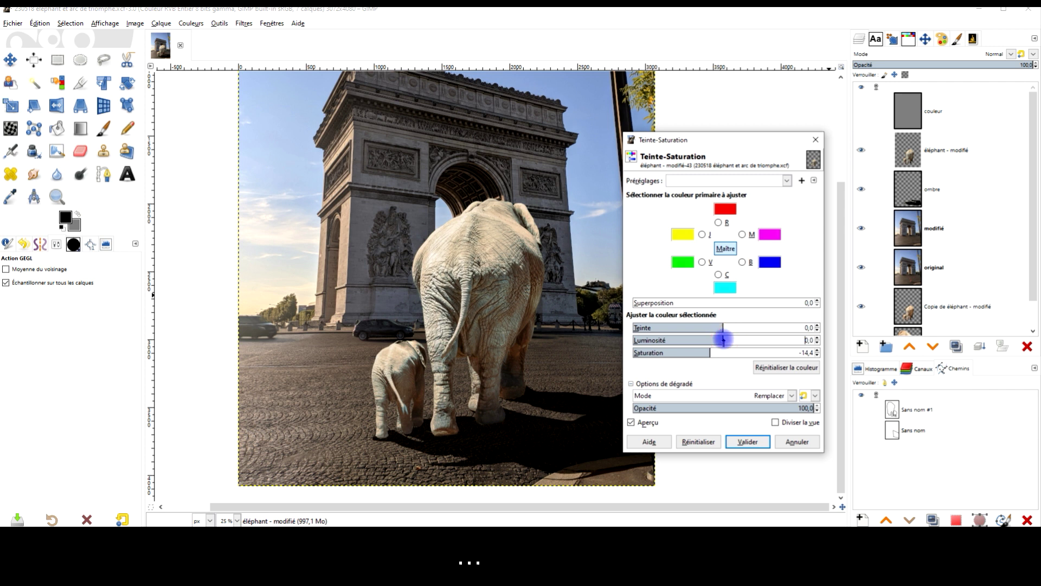
pyautogui.moveTo(720, 327); pyautogui.dragTo(721, 326)
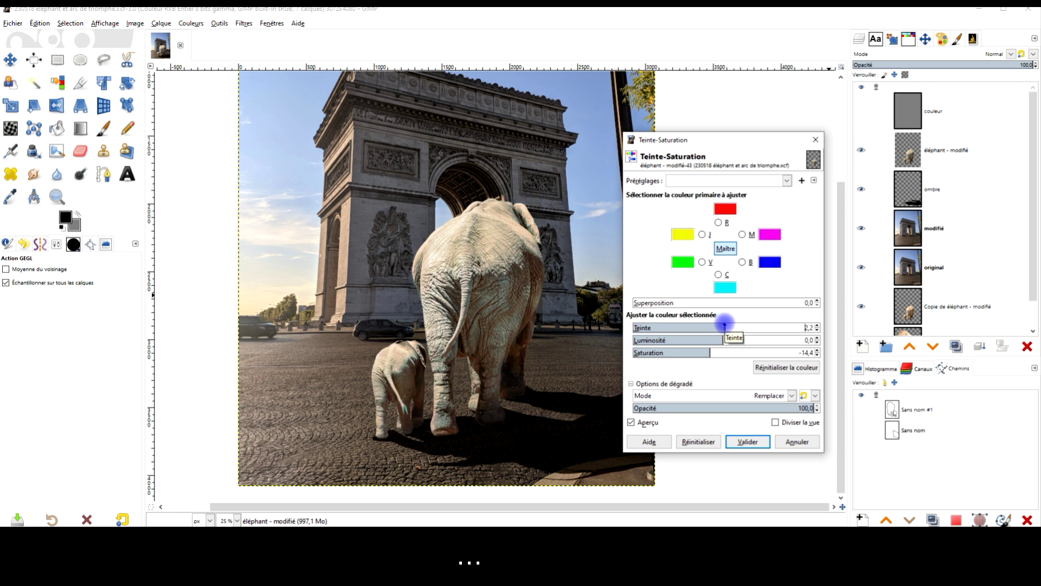
pyautogui.moveTo(724, 325); pyautogui.dragTo(730, 325)
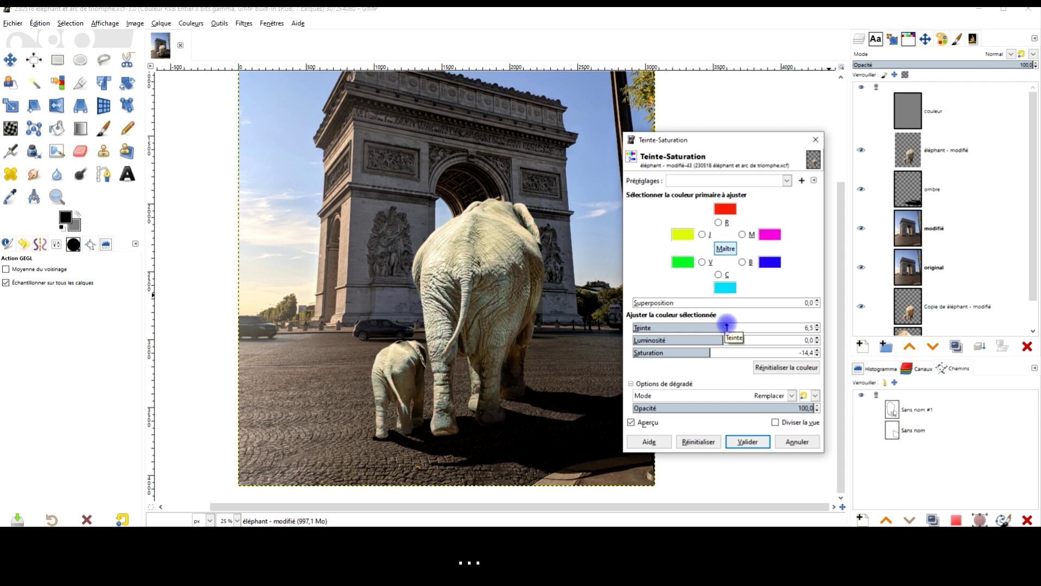
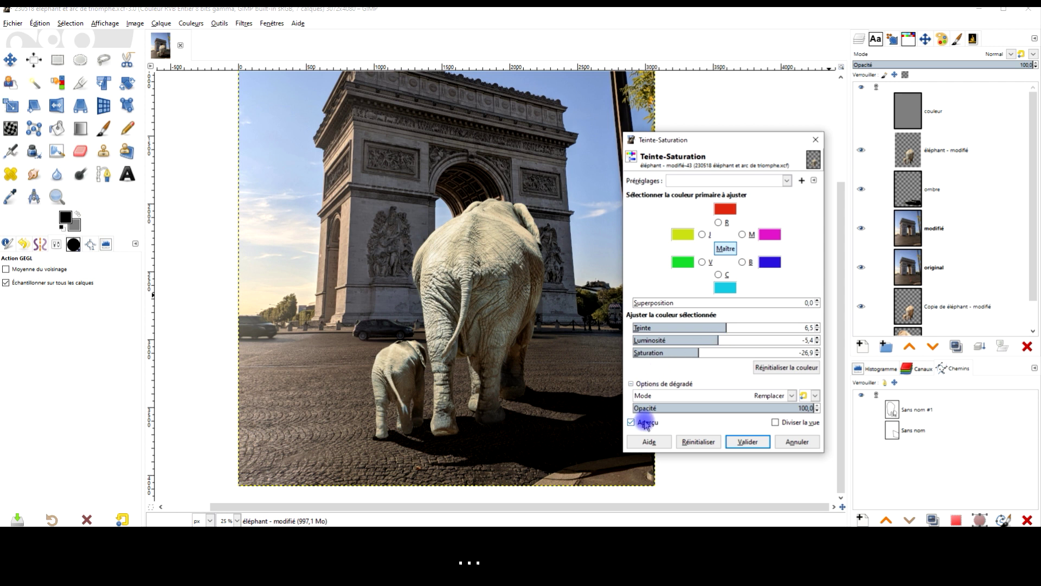
# Apply the Hue-Saturation tweak to the elephant.
pyautogui.click(747, 441)
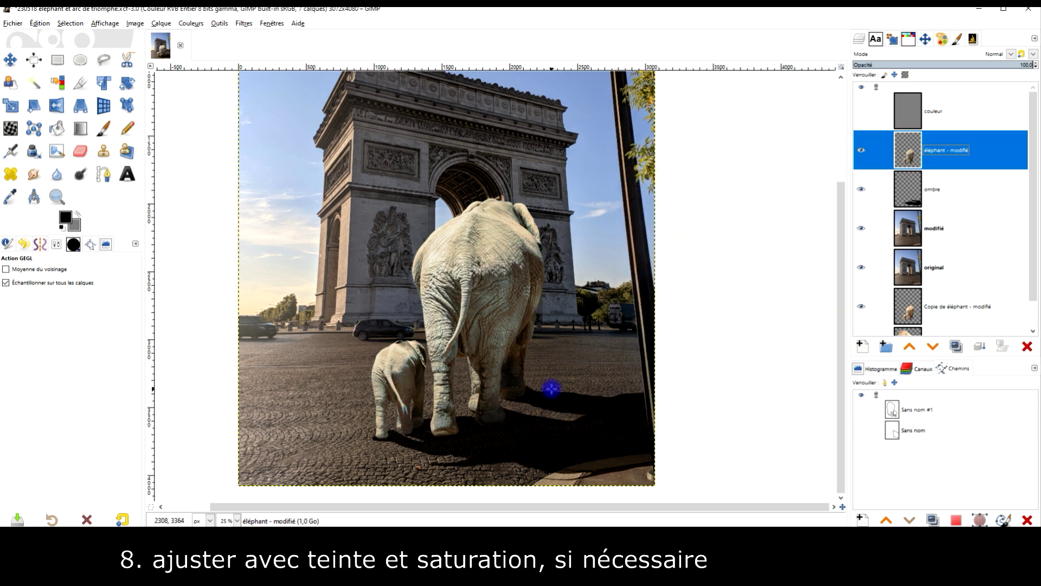
pyautogui.scroll(2, 552, 388)
pyautogui.scroll(1, 542, 388)
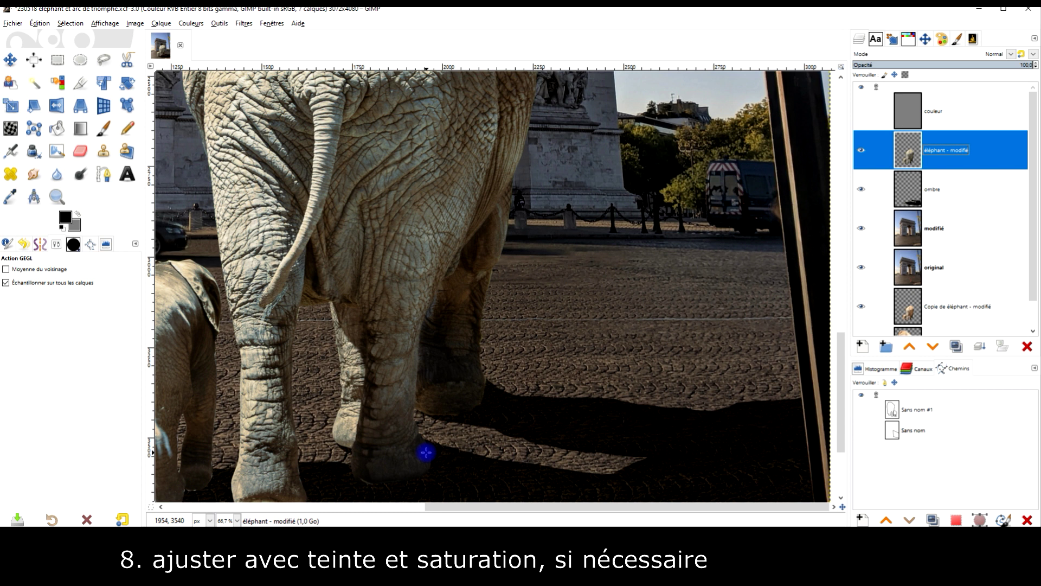
pyautogui.scroll(1, 427, 452)
# Paint black on the ombre layer to extend the shadow beneath the elephant's feet.
pyautogui.click(104, 129)
pyautogui.moveTo(379, 448); pyautogui.dragTo(432, 457)
pyautogui.hotkey('ctrl', 'z')
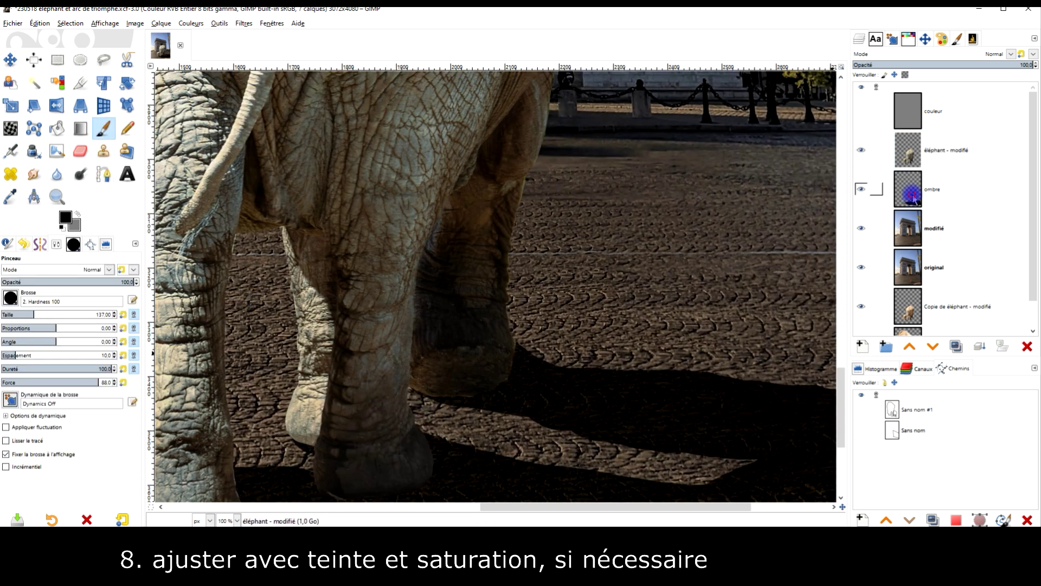
pyautogui.click(912, 195)
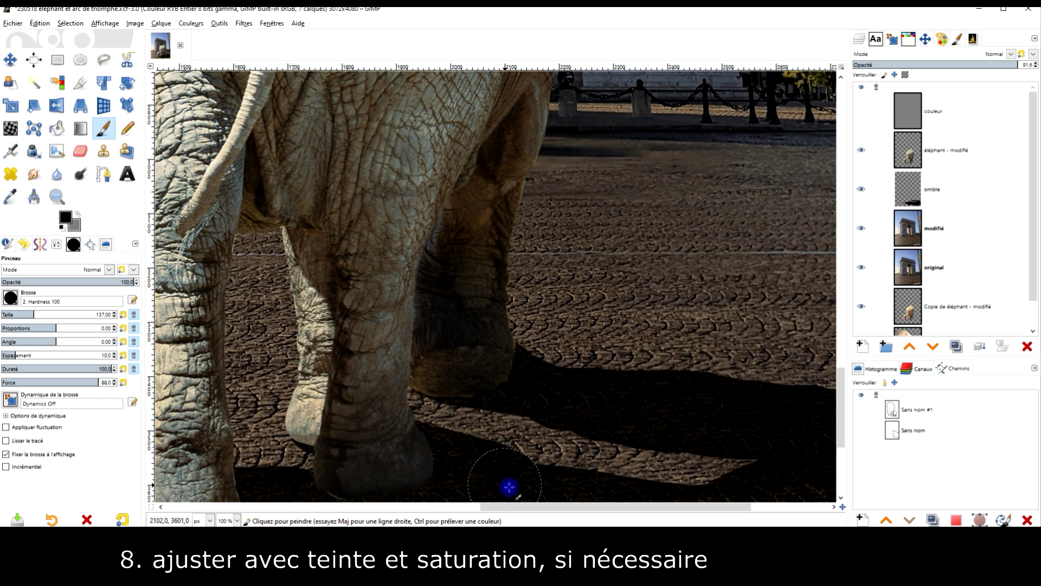
pyautogui.moveTo(697, 516); pyautogui.dragTo(772, 476)
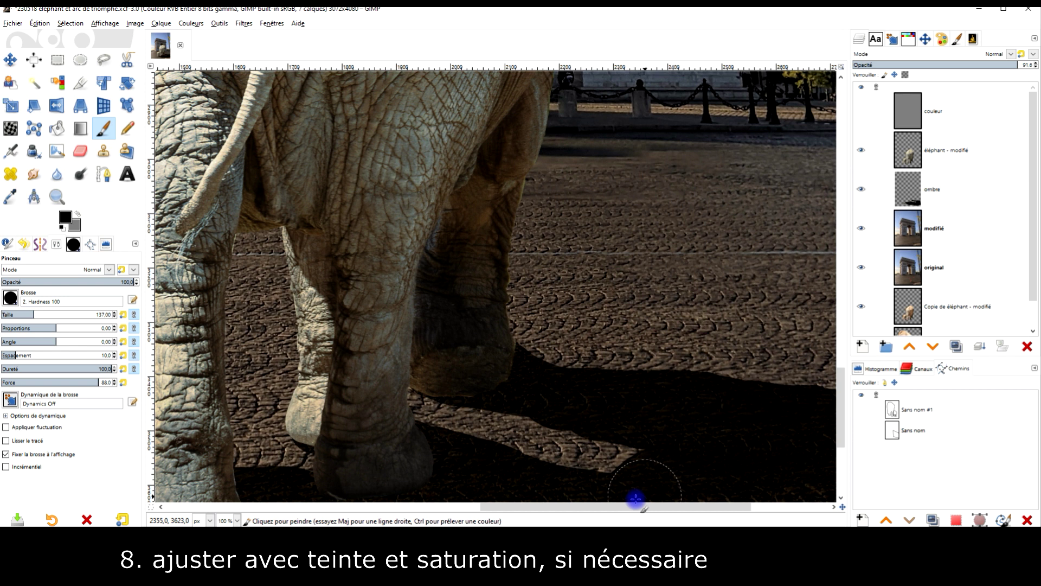
pyautogui.scroll(-3, 636, 498)
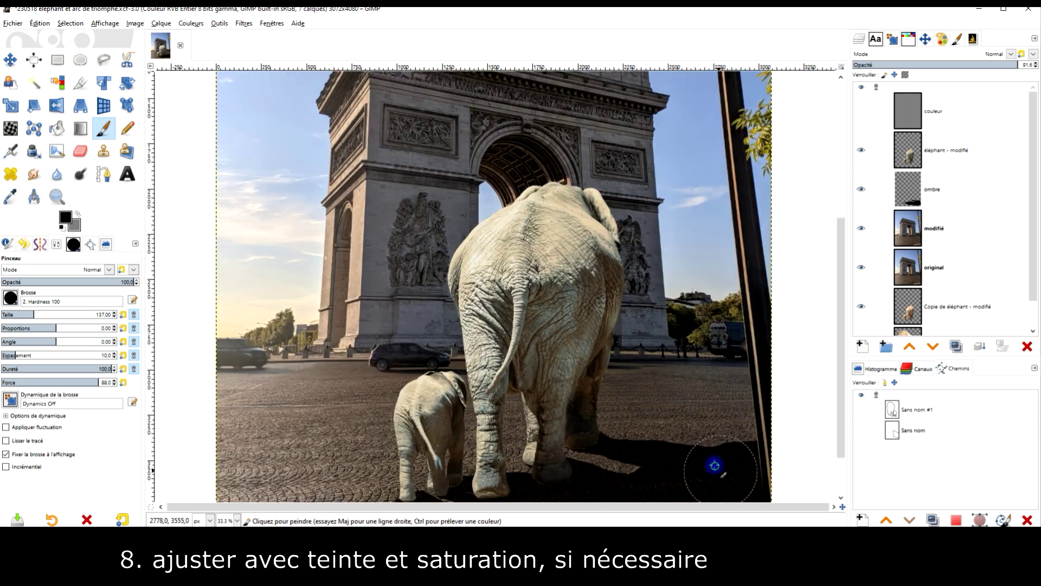
pyautogui.scroll(1, 642, 310)
pyautogui.scroll(1, 614, 328)
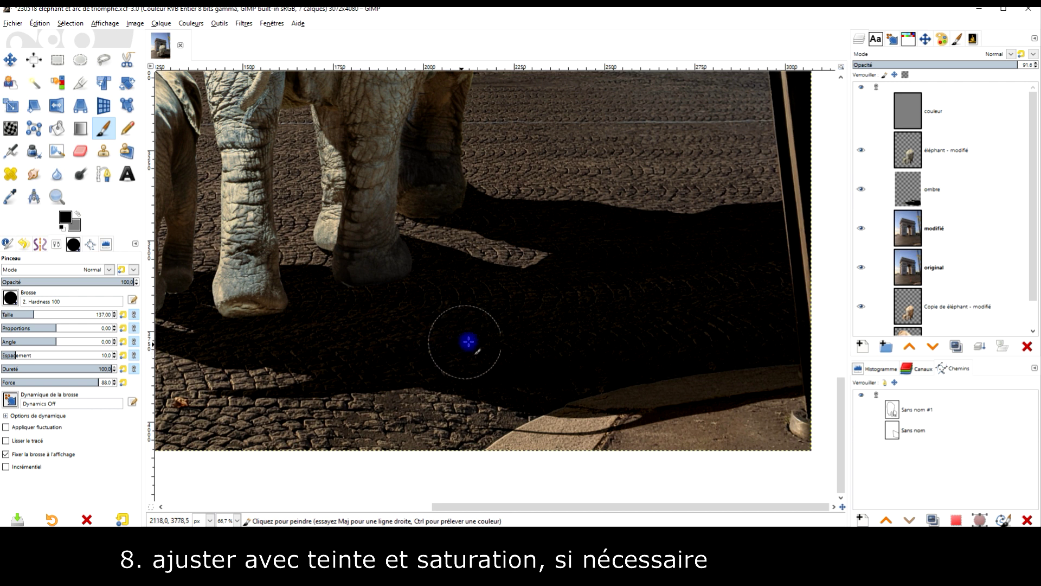
pyautogui.scroll(-1, 469, 340)
pyautogui.scroll(-1, 488, 332)
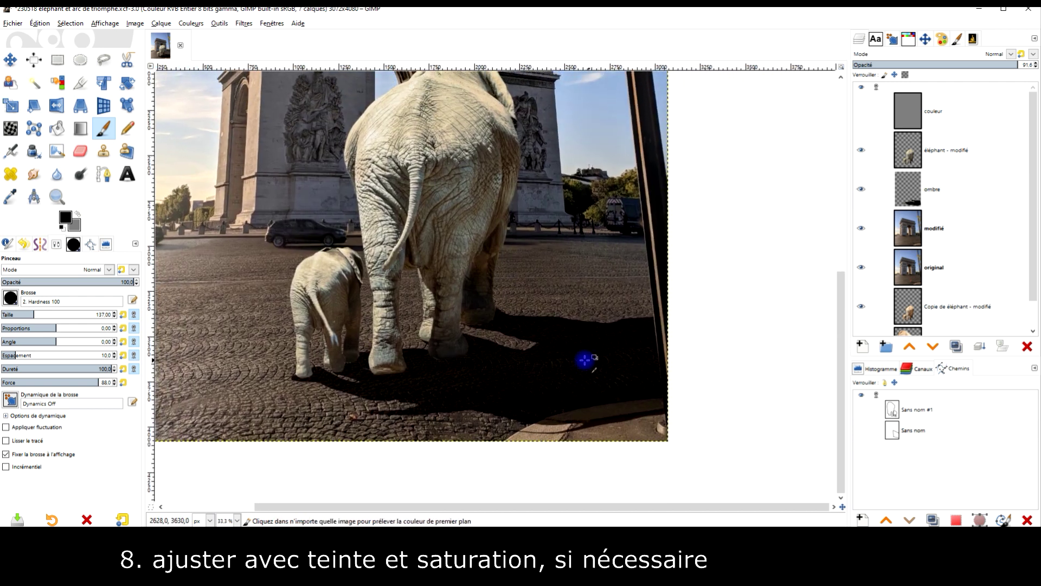
pyautogui.scroll(2, 585, 359)
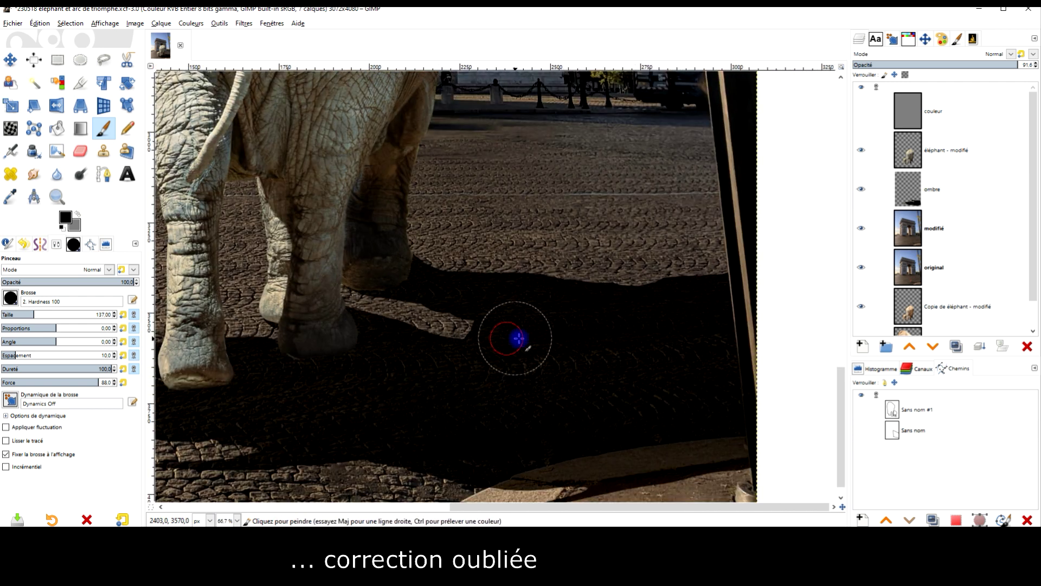
pyautogui.scroll(-3, 529, 352)
pyautogui.scroll(-1, 570, 328)
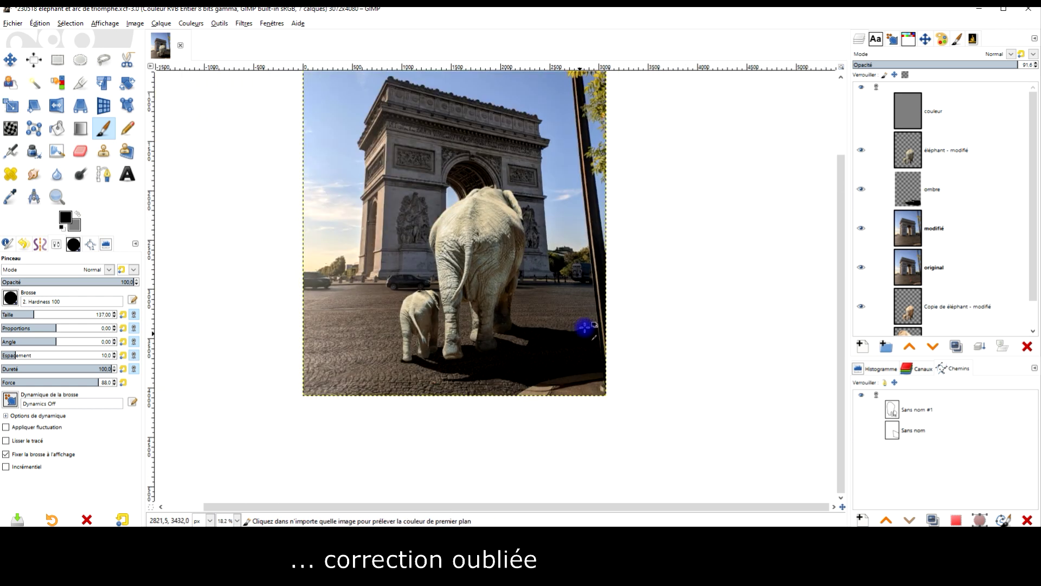
pyautogui.scroll(1, 586, 411)
pyautogui.scroll(-2, 586, 411)
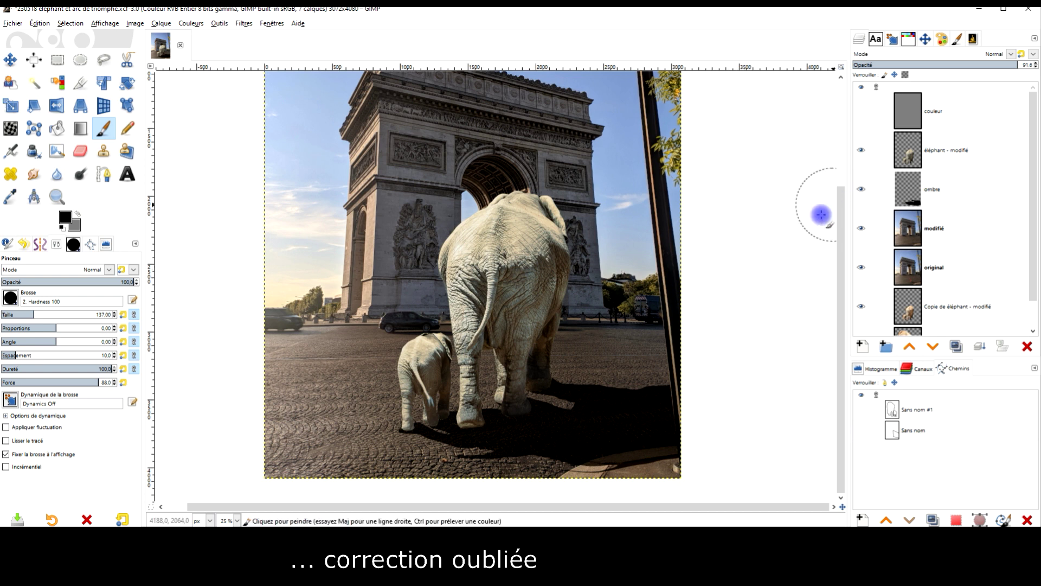
pyautogui.scroll(1, 697, 209)
# Show the grey couleur layer and set its blend mode to Couleur LCh.
pyautogui.click(914, 155)
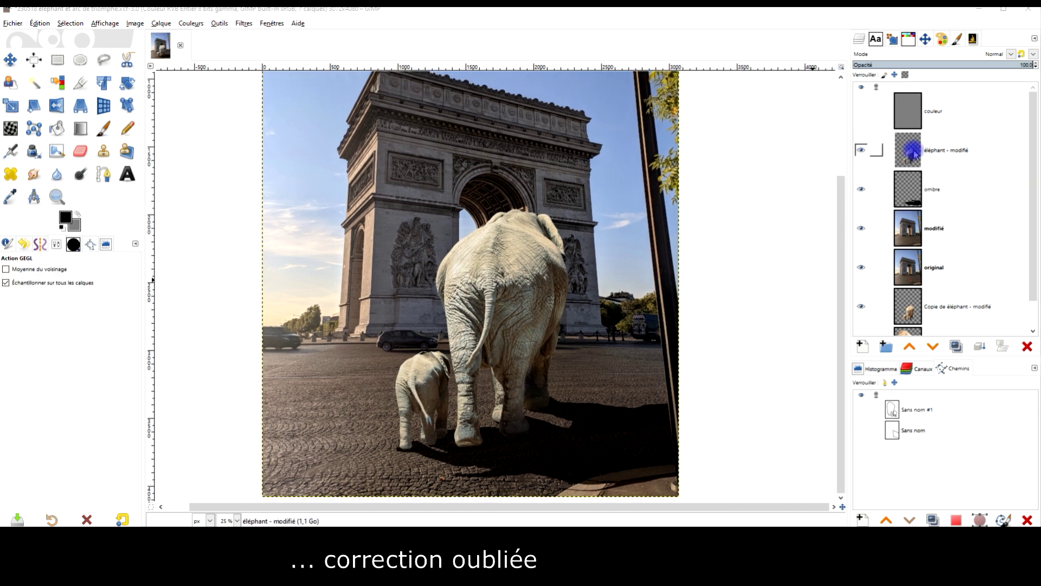
pyautogui.click(185, 24)
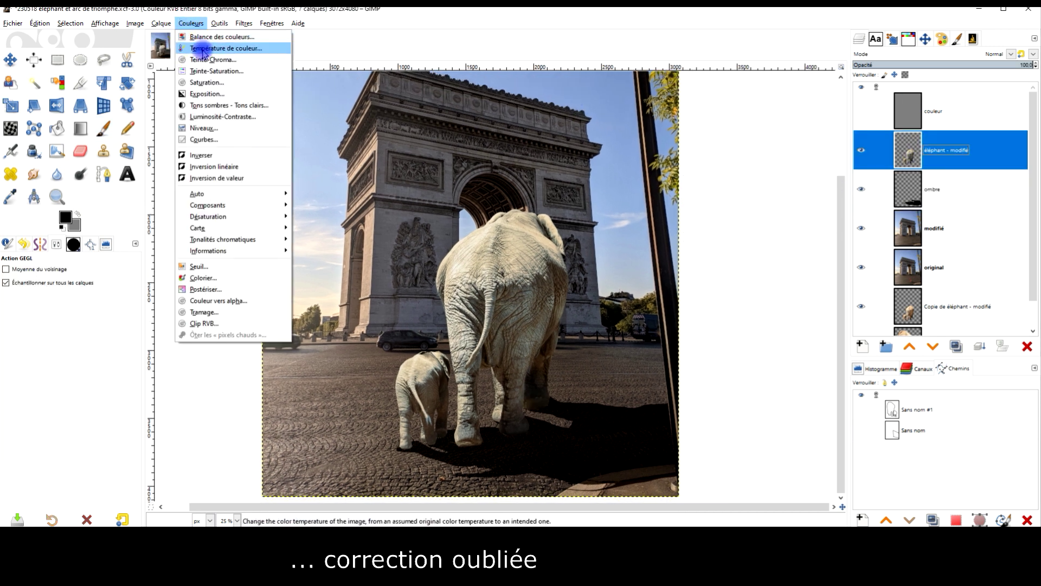
pyautogui.click(862, 113)
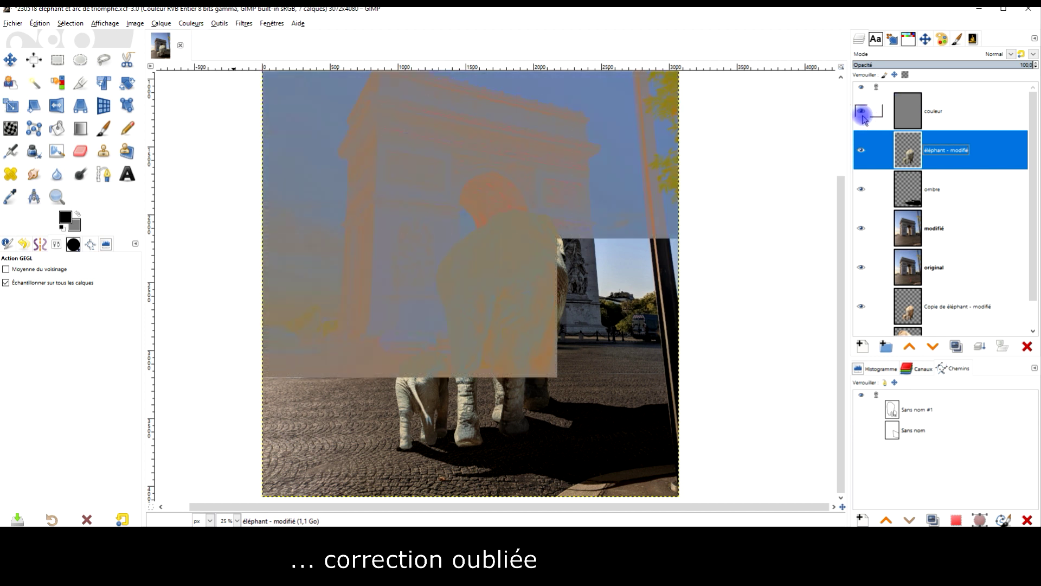
pyautogui.click(945, 114)
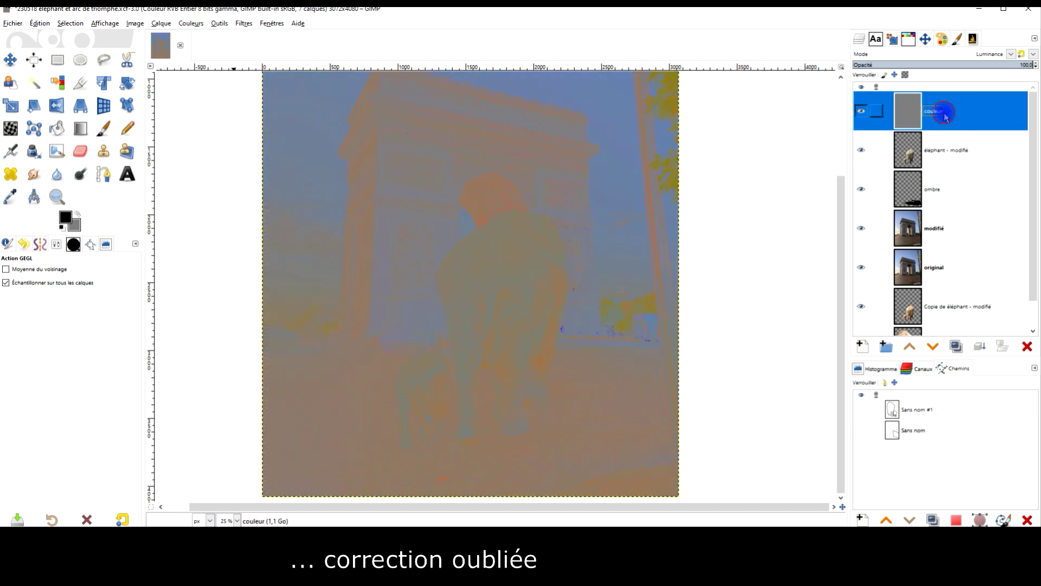
pyautogui.click(990, 54)
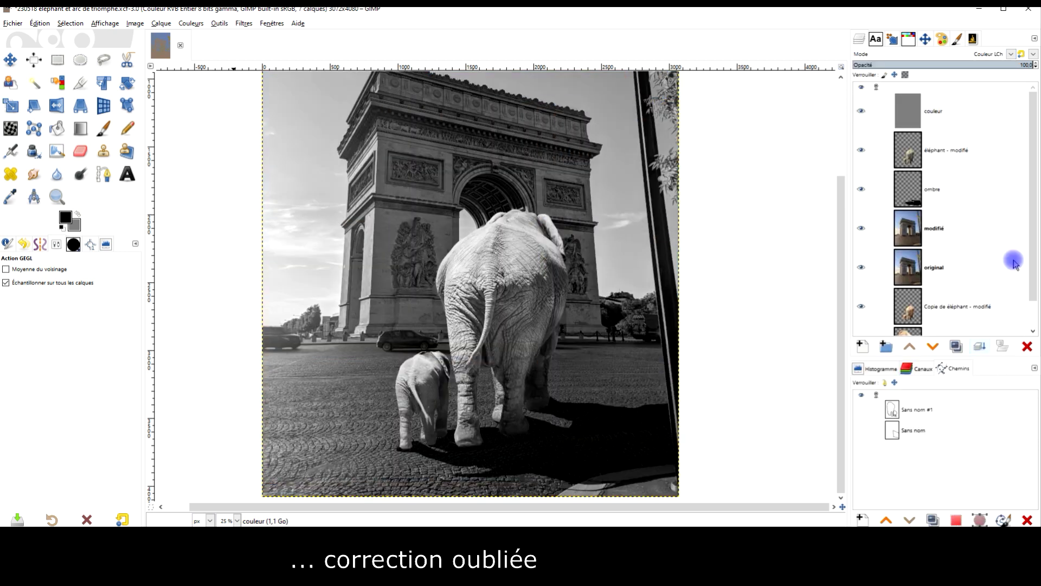
# Select the éléphant - modifié layer and bring up the Exposure adjustment.
pyautogui.click(930, 152)
pyautogui.click(878, 86)
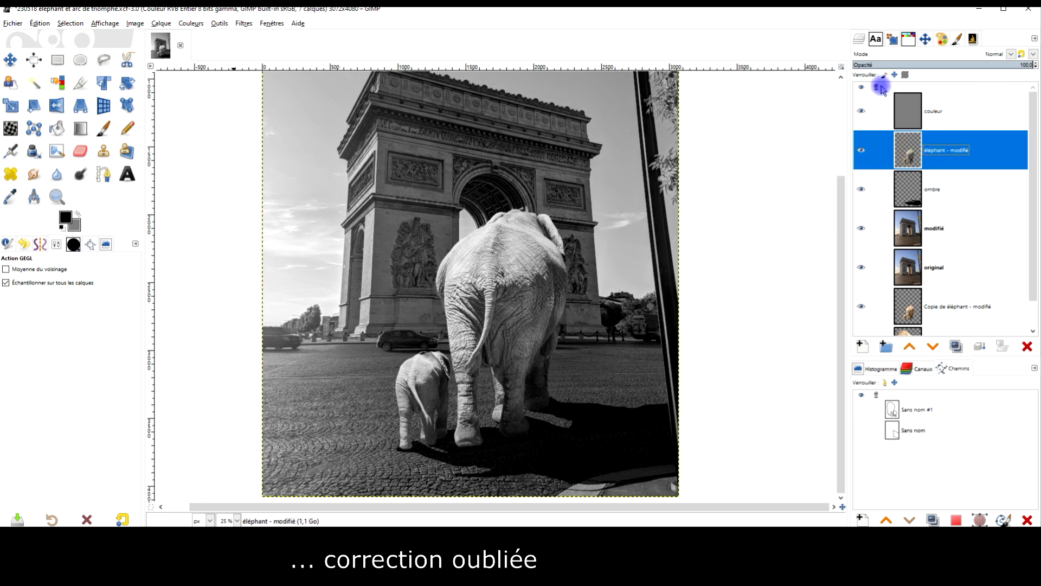
pyautogui.click(190, 27)
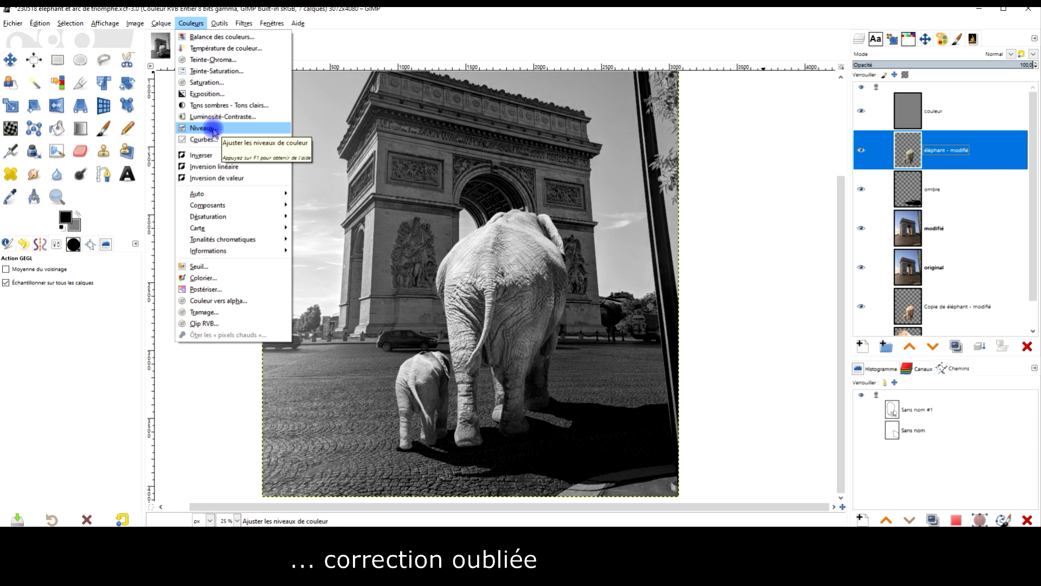
pyautogui.click(209, 95)
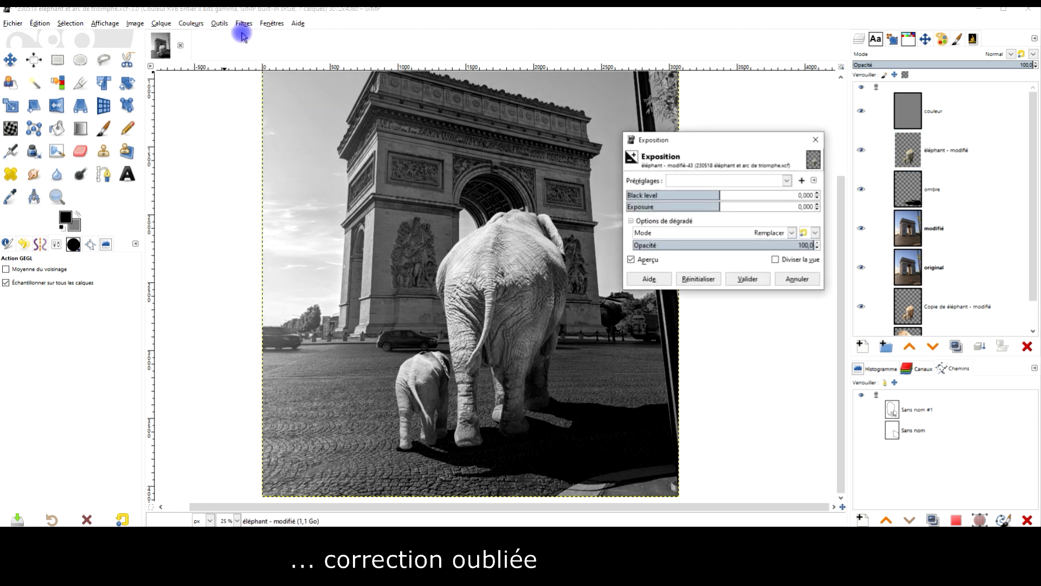
# Set the elephant's exposure to -0,751 and black level to -0,005.
pyautogui.moveTo(703, 192); pyautogui.dragTo(734, 193)
pyautogui.click(705, 206)
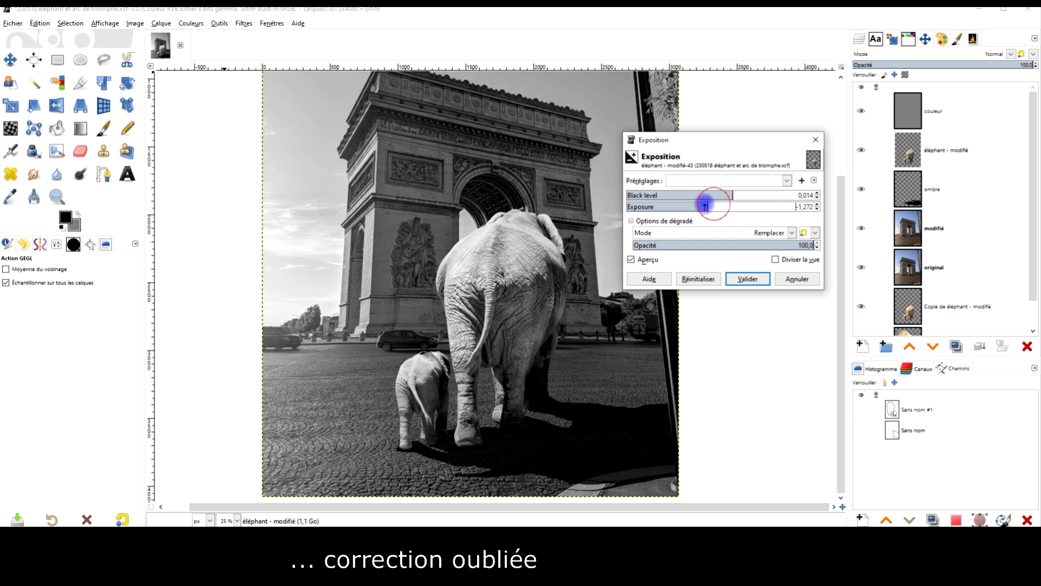
pyautogui.moveTo(709, 206); pyautogui.dragTo(713, 206)
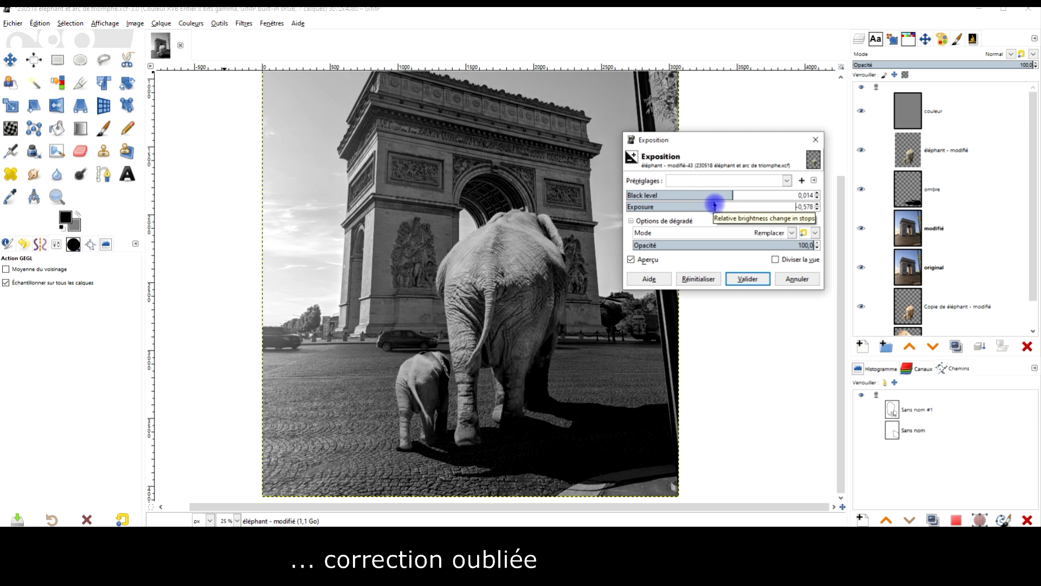
pyautogui.click(647, 260)
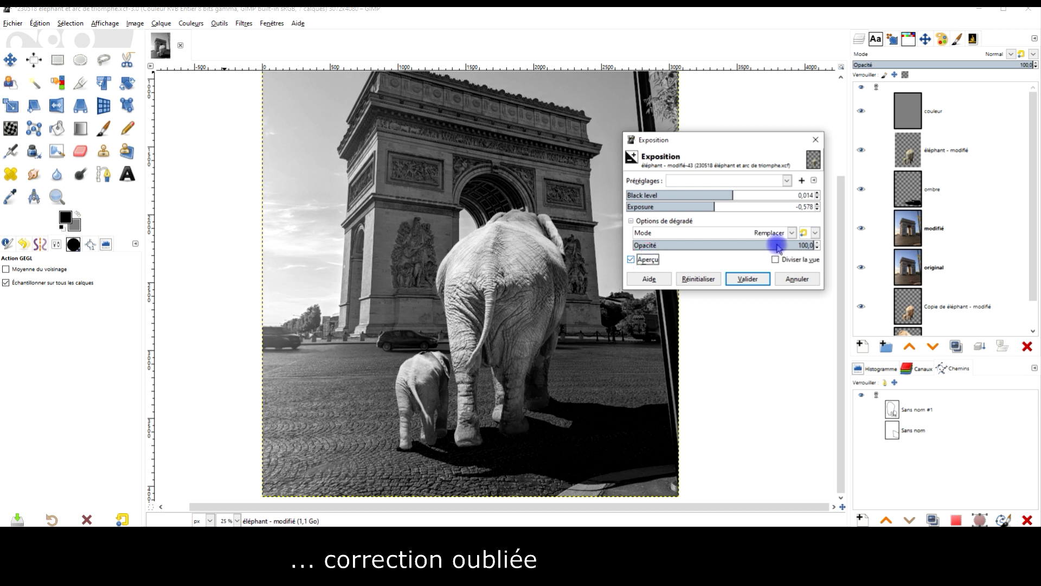
pyautogui.click(714, 207)
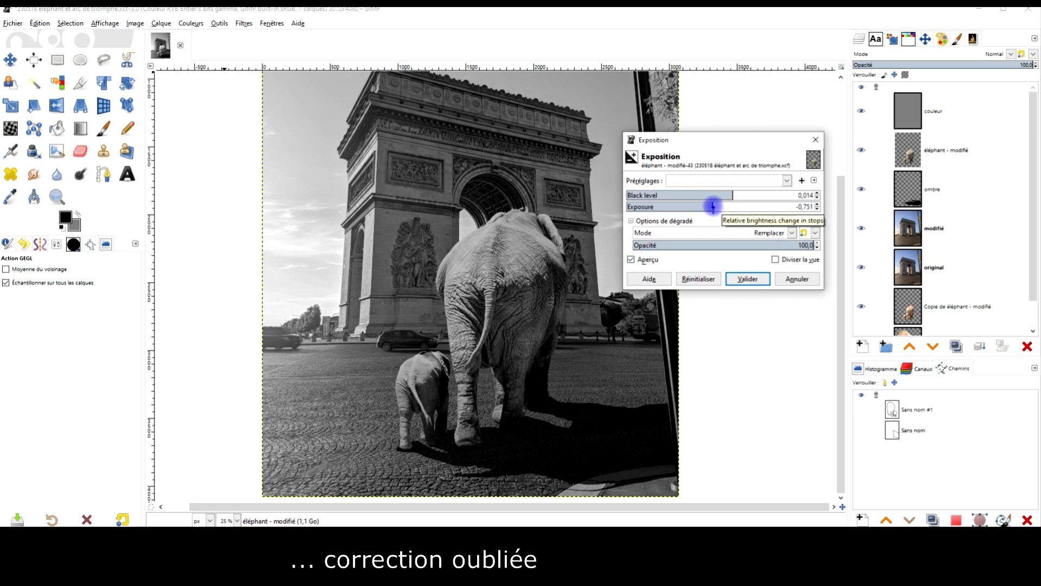
pyautogui.click(729, 194)
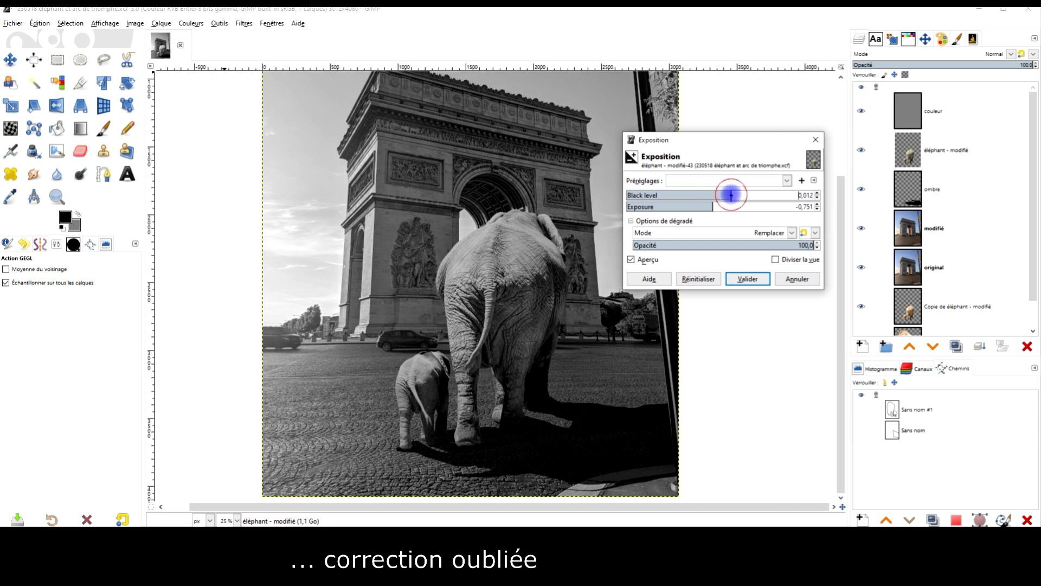
pyautogui.moveTo(729, 195); pyautogui.dragTo(722, 194)
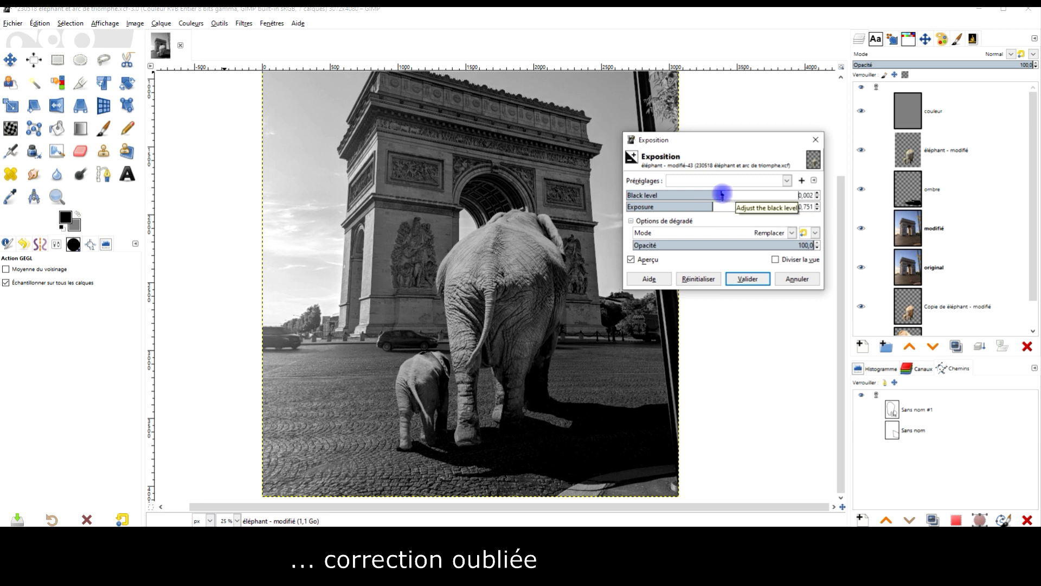
pyautogui.click(722, 194)
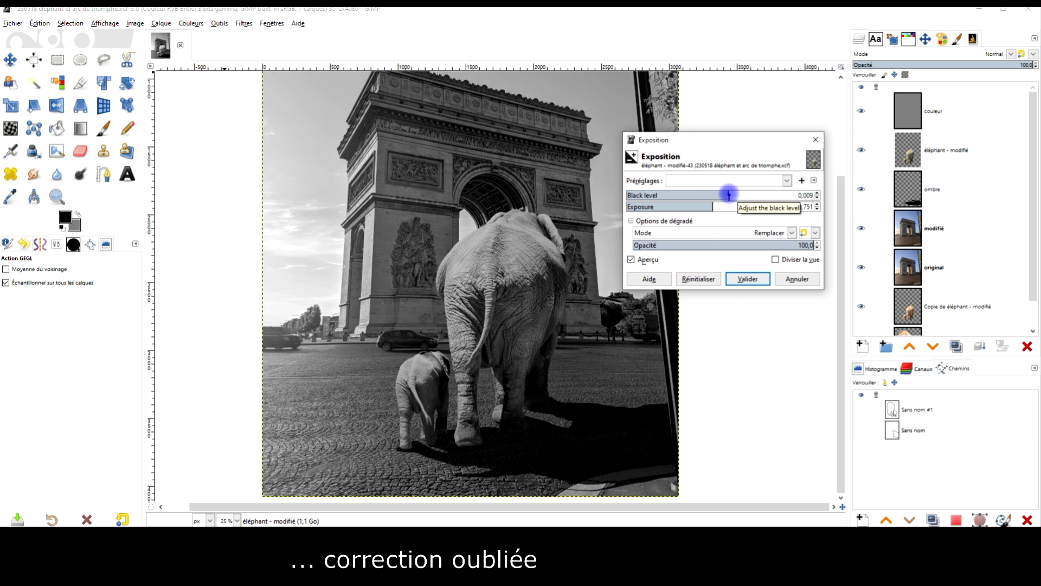
pyautogui.moveTo(729, 195); pyautogui.dragTo(722, 194)
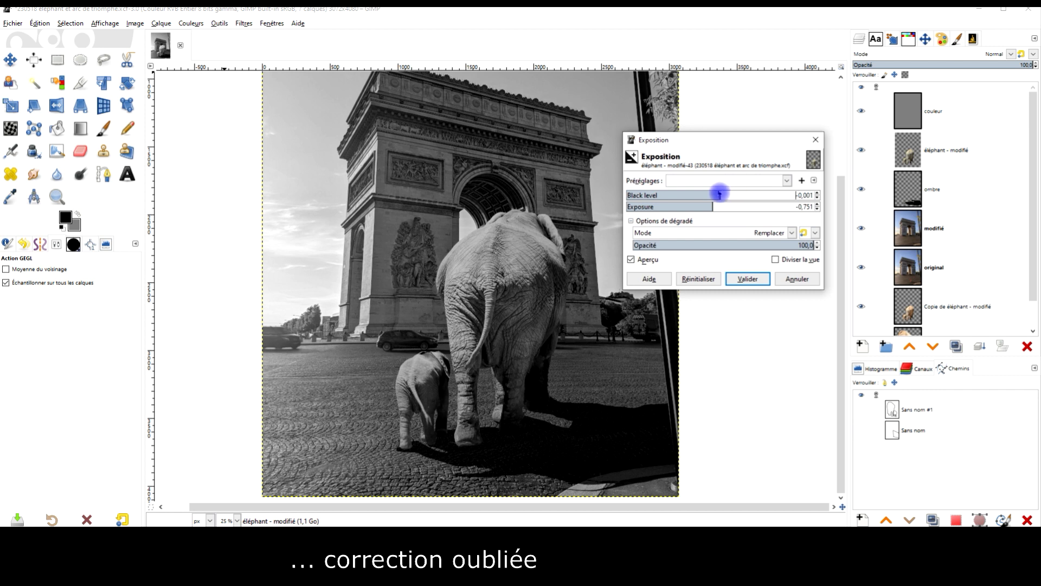
pyautogui.click(716, 191)
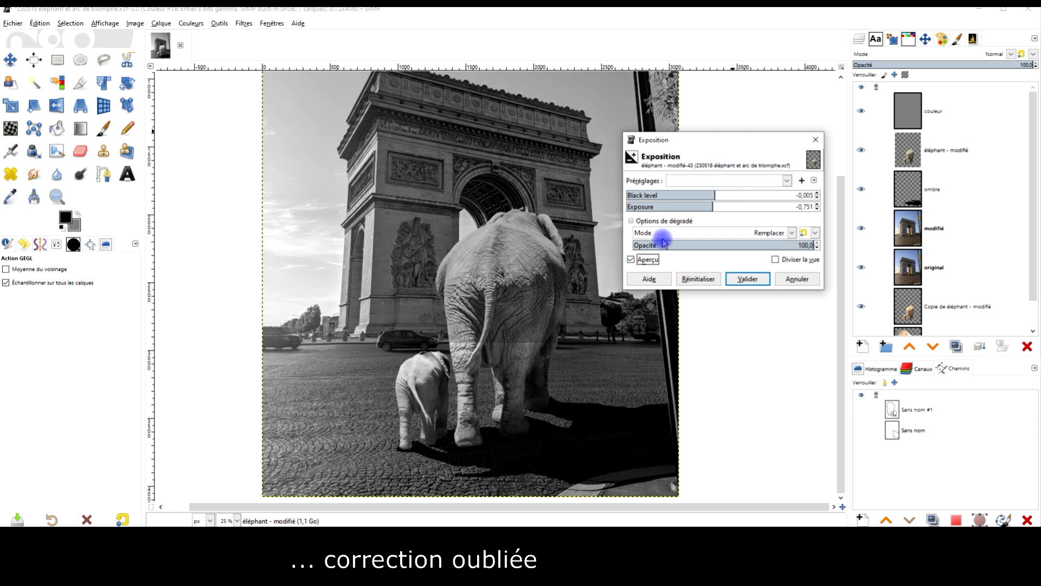
# Hide the couleur layer, apply the exposure change, then show couleur again.
pyautogui.click(862, 111)
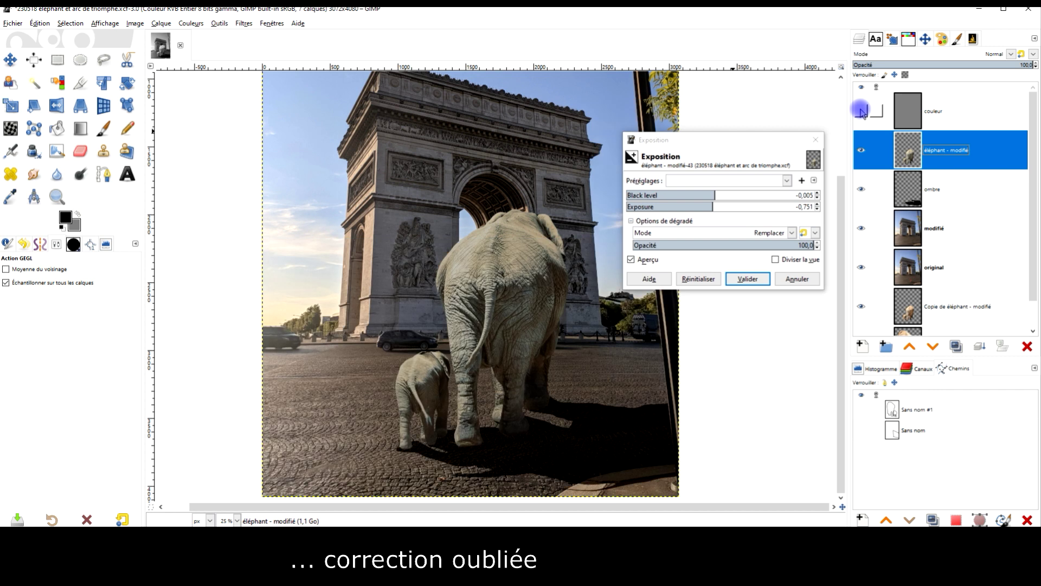
pyautogui.click(638, 263)
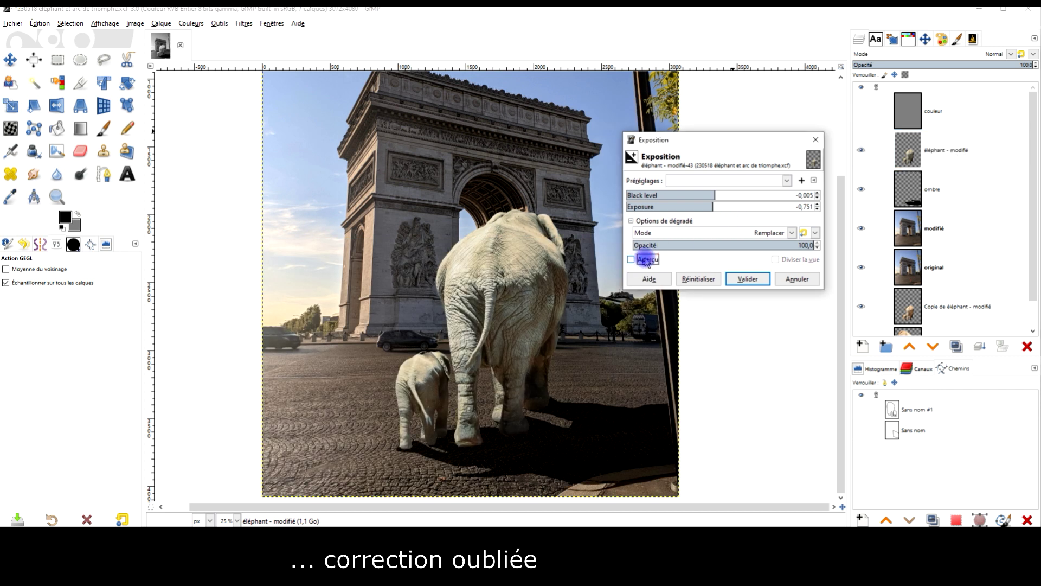
pyautogui.click(744, 276)
pyautogui.click(861, 111)
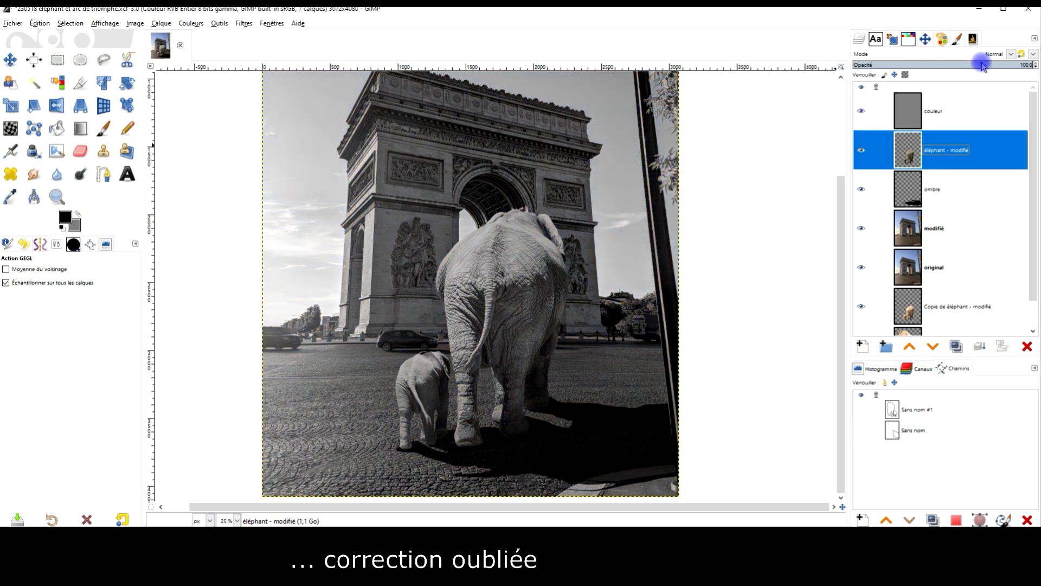
# Switch the couleur layer to Luminance mode and select éléphant - modifié.
pyautogui.click(949, 111)
pyautogui.click(977, 54)
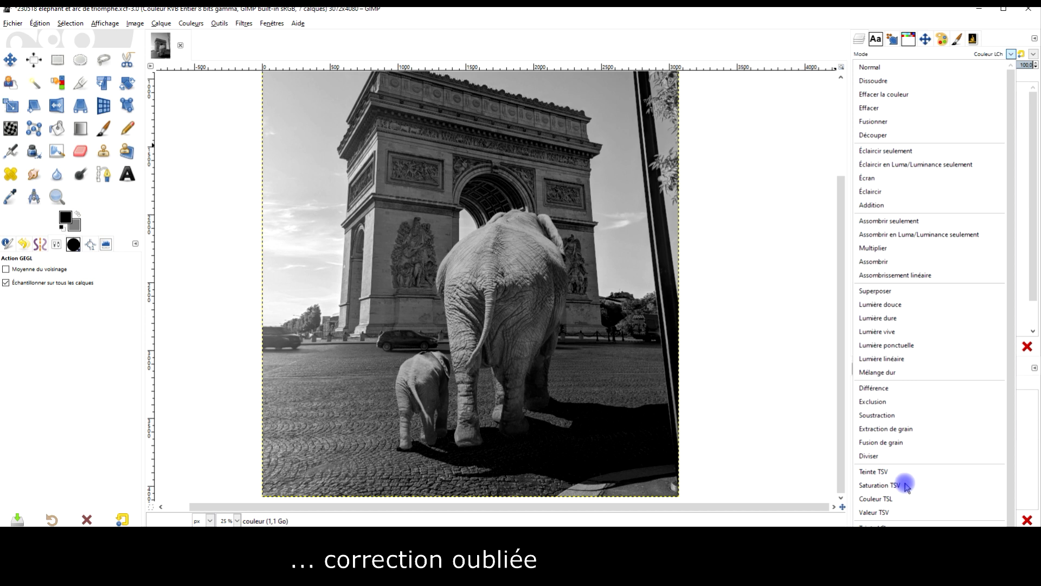
pyautogui.click(874, 512)
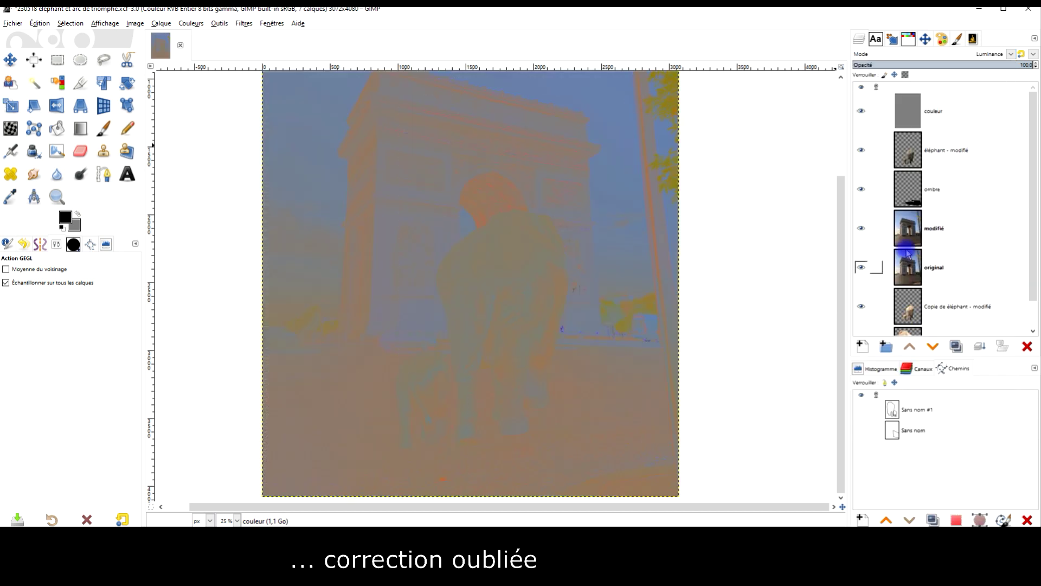
pyautogui.click(923, 145)
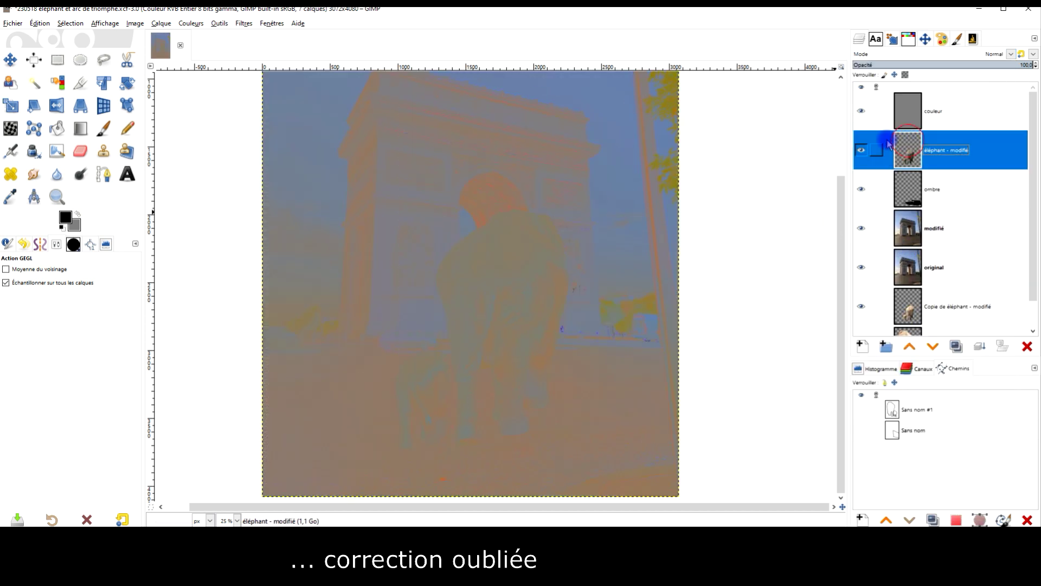
# Shift the elephant's midtones in Colour Balance: Cyan-Red 8.1, Magenta-Green -8.9.
pyautogui.click(191, 23)
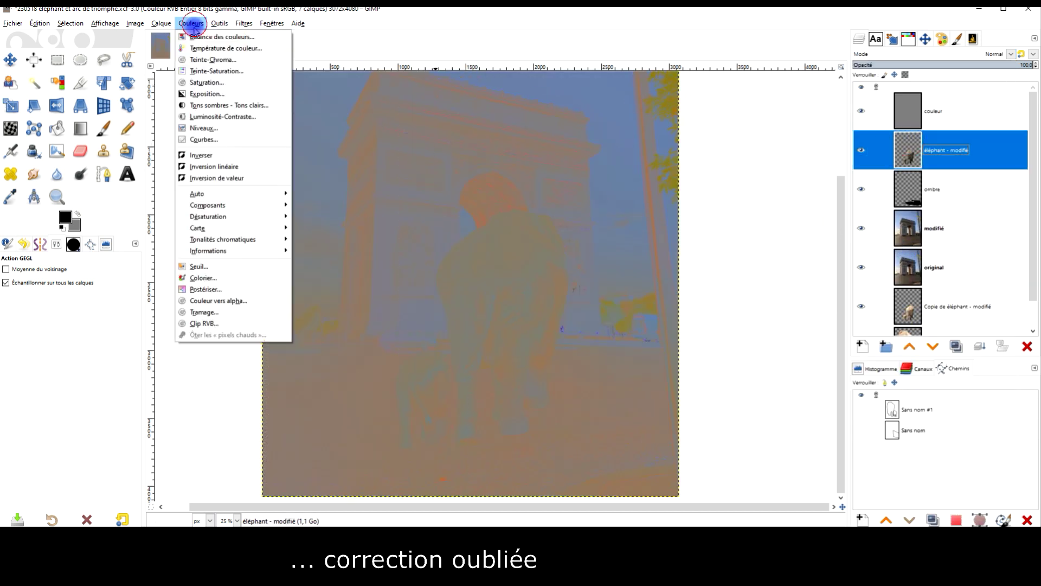
pyautogui.click(222, 37)
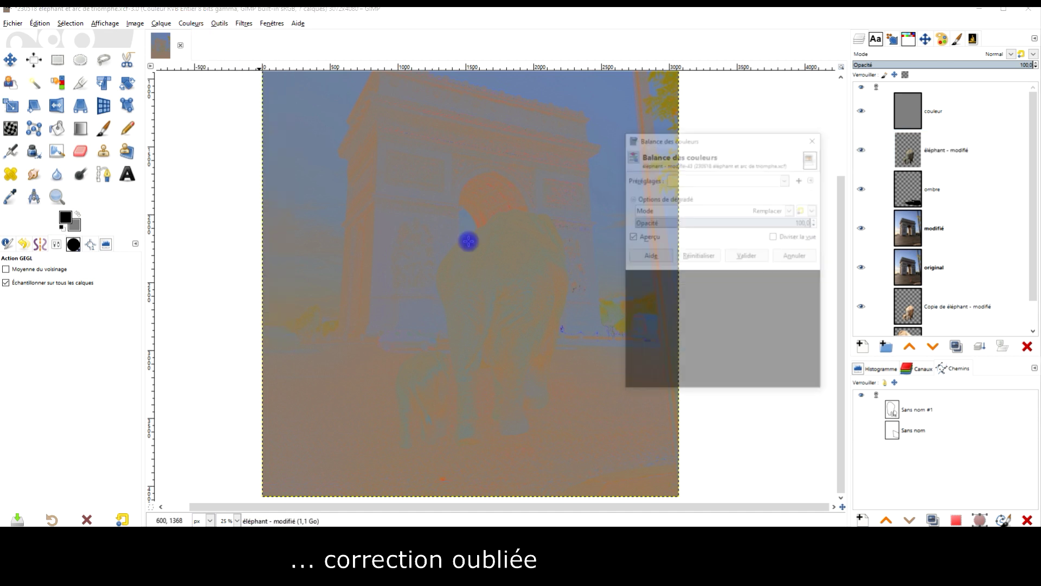
pyautogui.scroll(2, 505, 302)
pyautogui.moveTo(522, 299)
pyautogui.mouseDown()
pyautogui.moveTo(414, 320)
pyautogui.moveTo(412, 360)
pyautogui.moveTo(442, 388)
pyautogui.mouseUp()
pyautogui.click(728, 257)
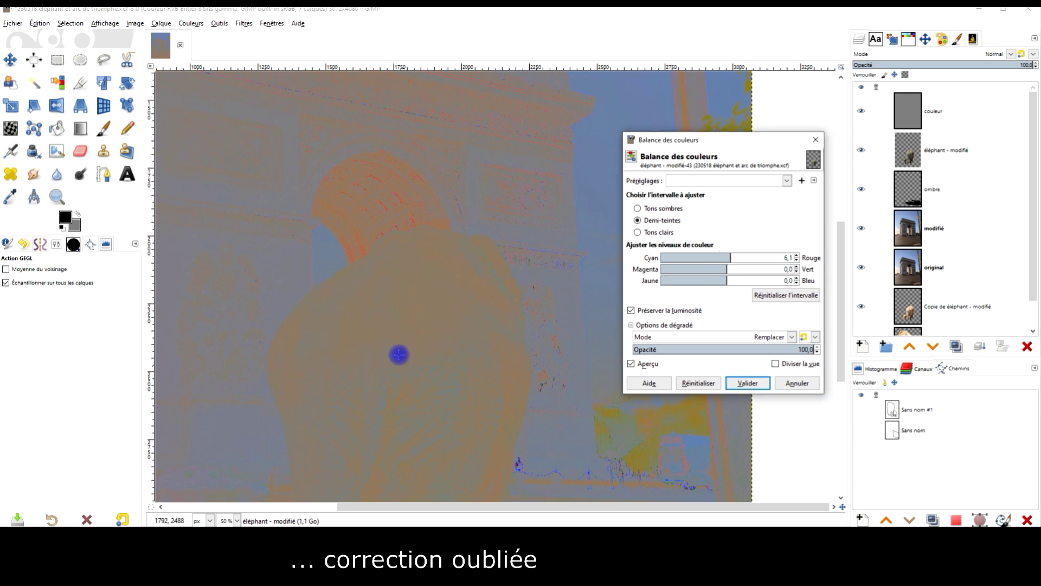
pyautogui.click(631, 363)
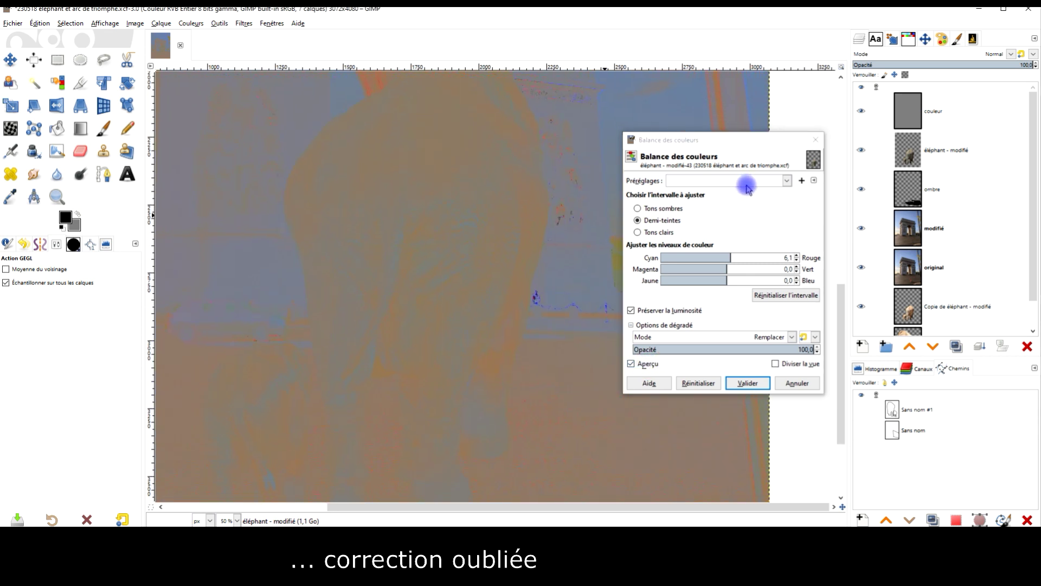
pyautogui.click(728, 268)
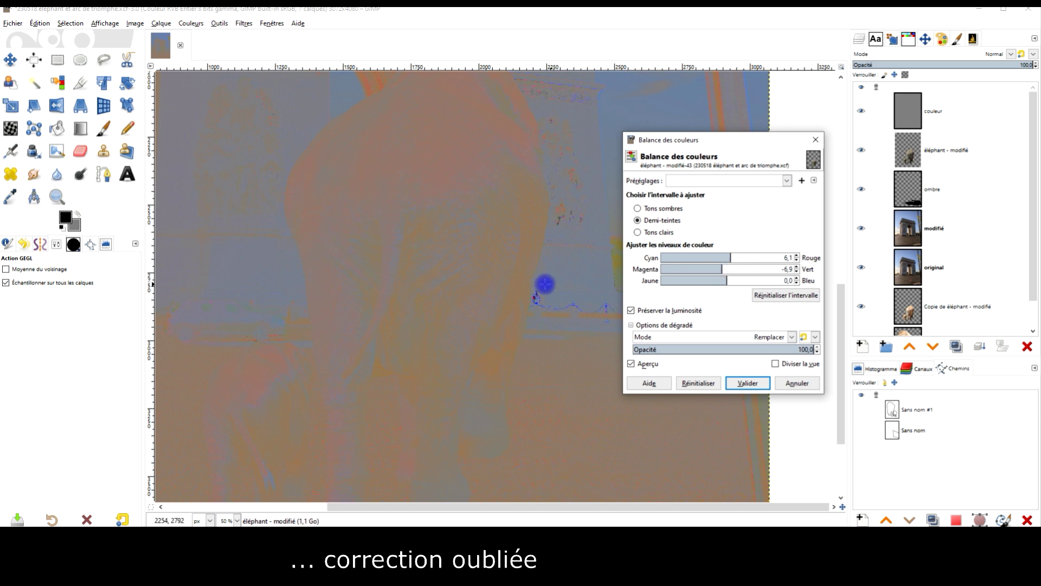
pyautogui.scroll(-2, 512, 281)
pyautogui.scroll(1, 508, 283)
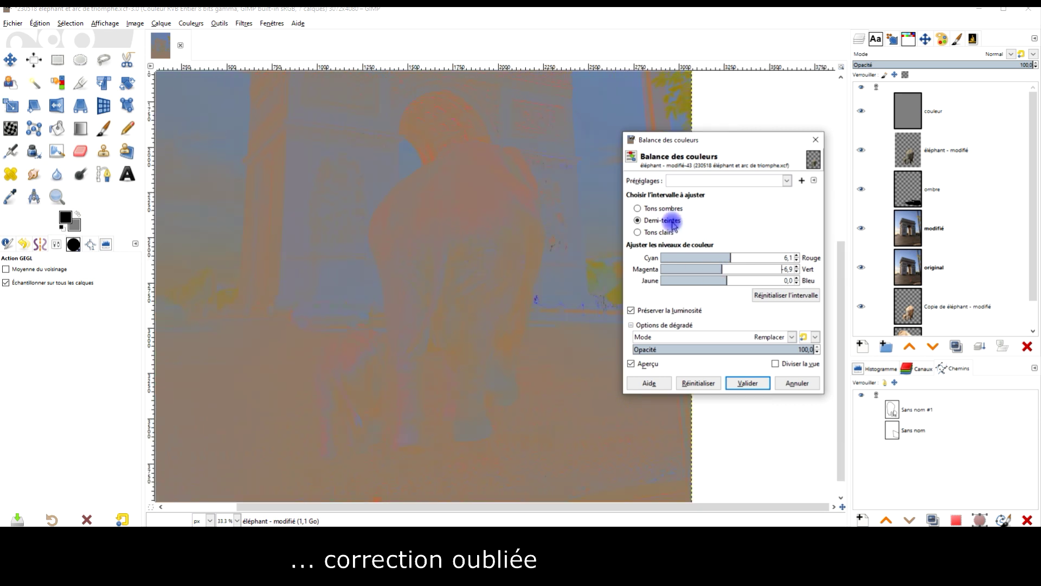
# Hide the couleur layer and lower the colour balance opacity to about 85.6.
pyautogui.click(859, 112)
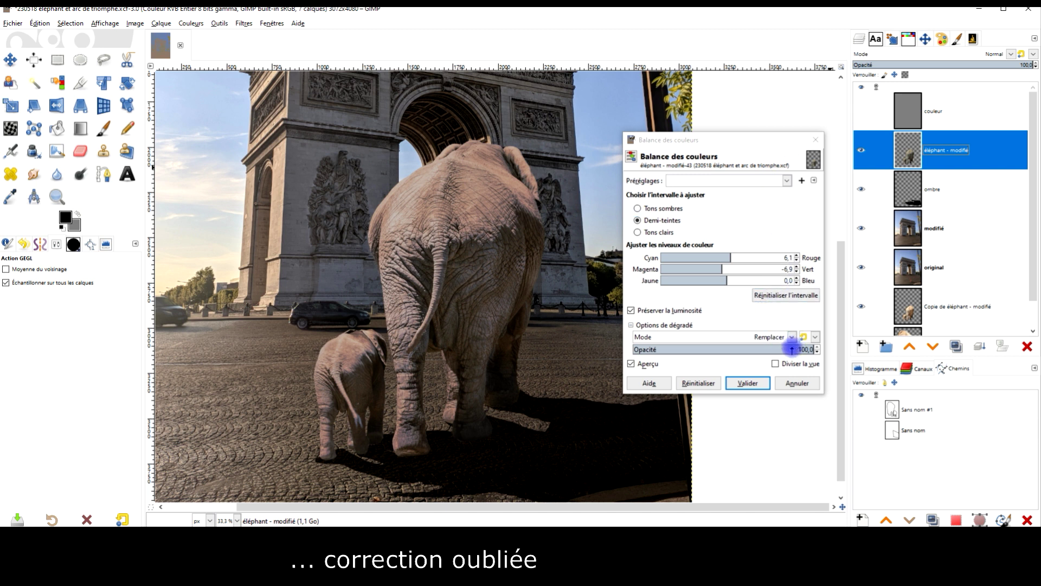
pyautogui.click(792, 348)
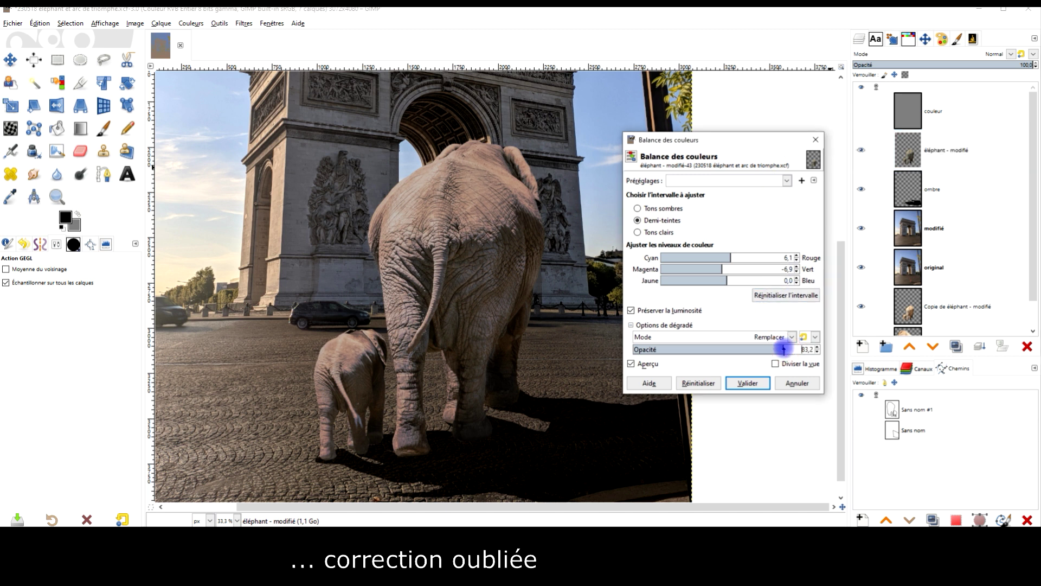
pyautogui.scroll(-2, 518, 387)
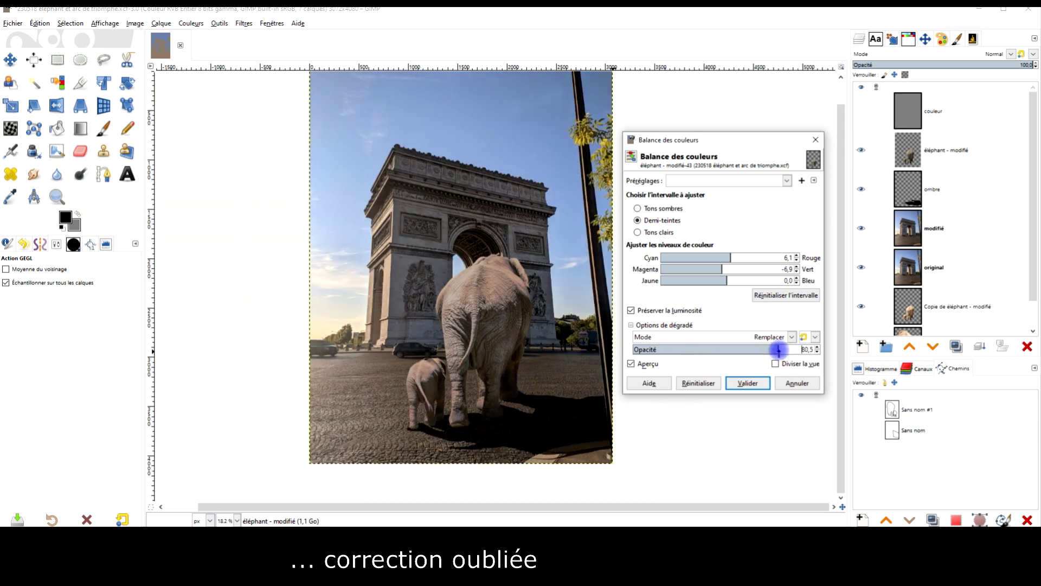
pyautogui.click(659, 365)
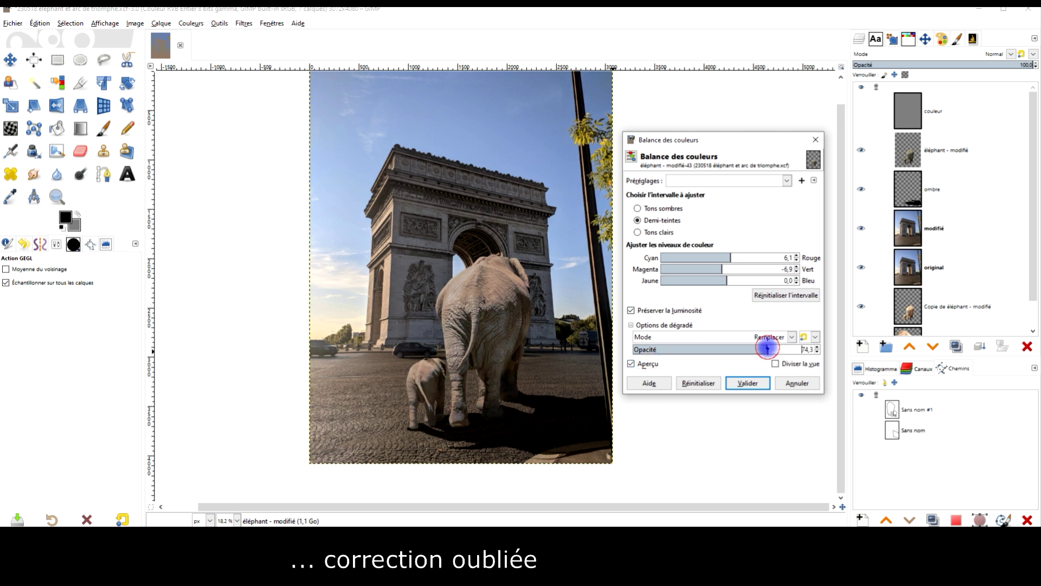
pyautogui.click(801, 282)
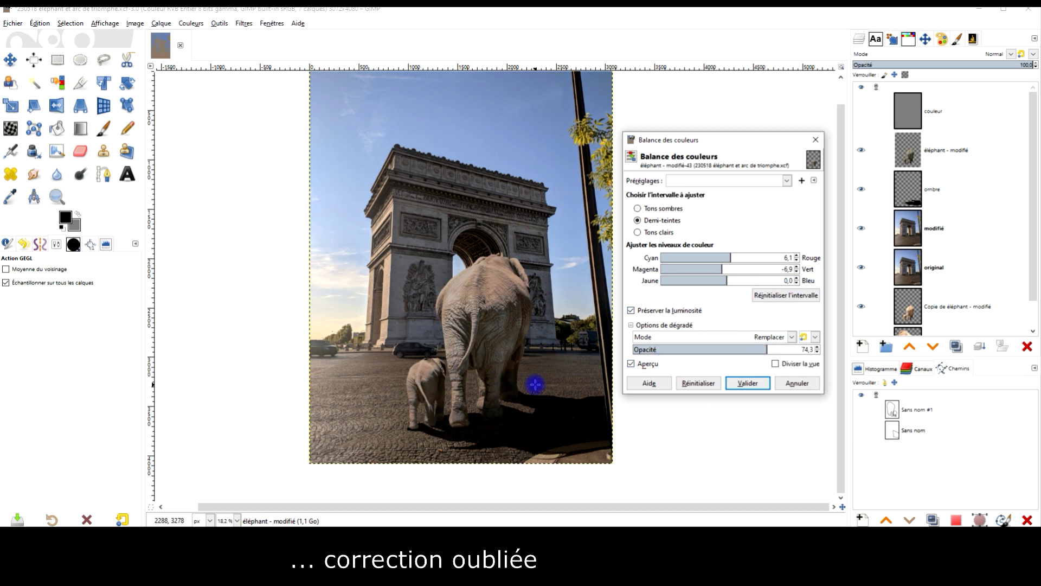
pyautogui.scroll(1, 504, 353)
pyautogui.scroll(1, 483, 321)
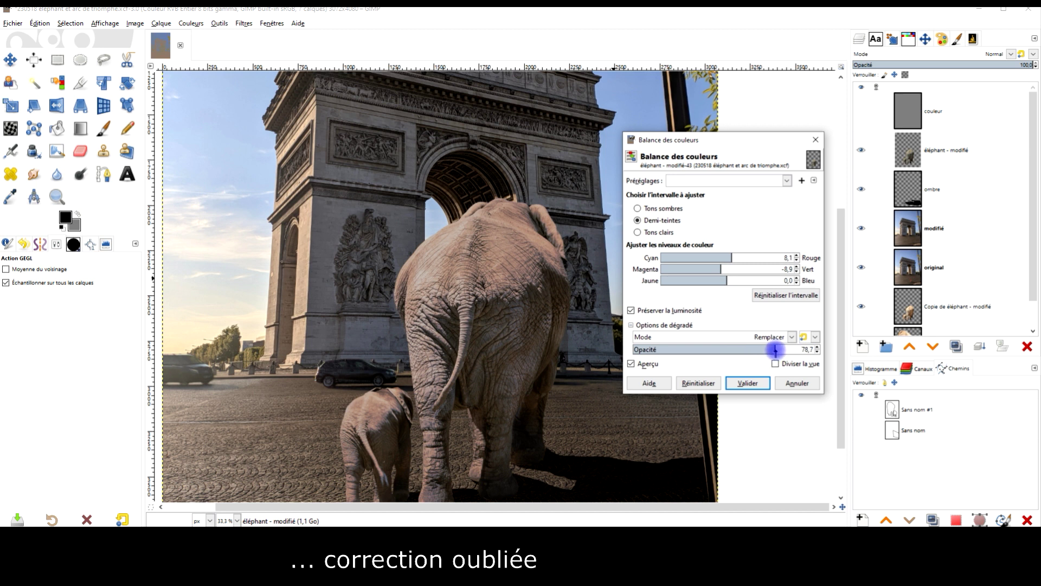
pyautogui.scroll(-2, 508, 362)
pyautogui.scroll(1, 508, 362)
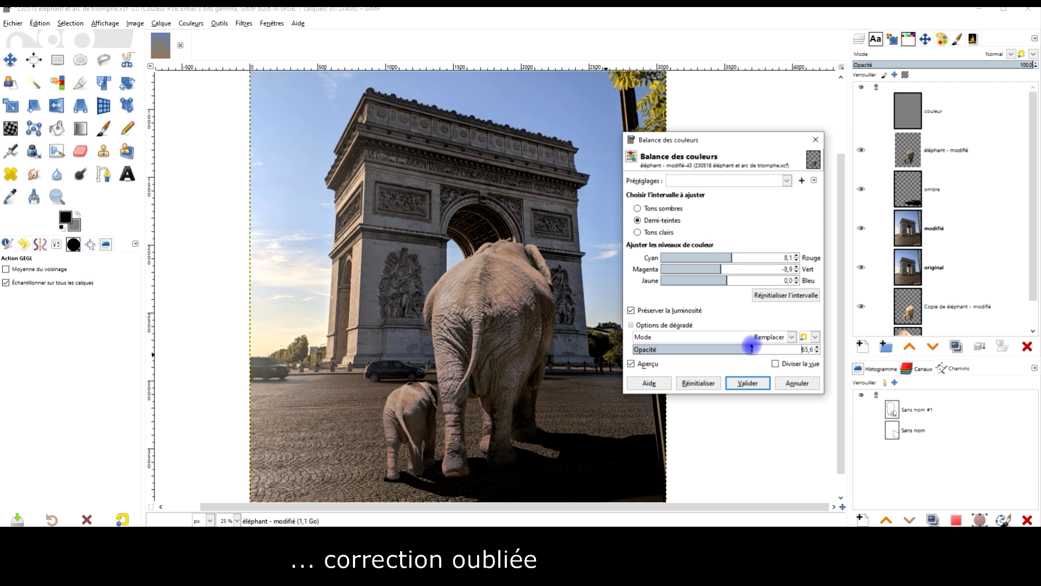
pyautogui.scroll(-2, 400, 357)
pyautogui.scroll(1, 402, 354)
# Apply the colour balance and delete the couleur layer.
pyautogui.click(748, 383)
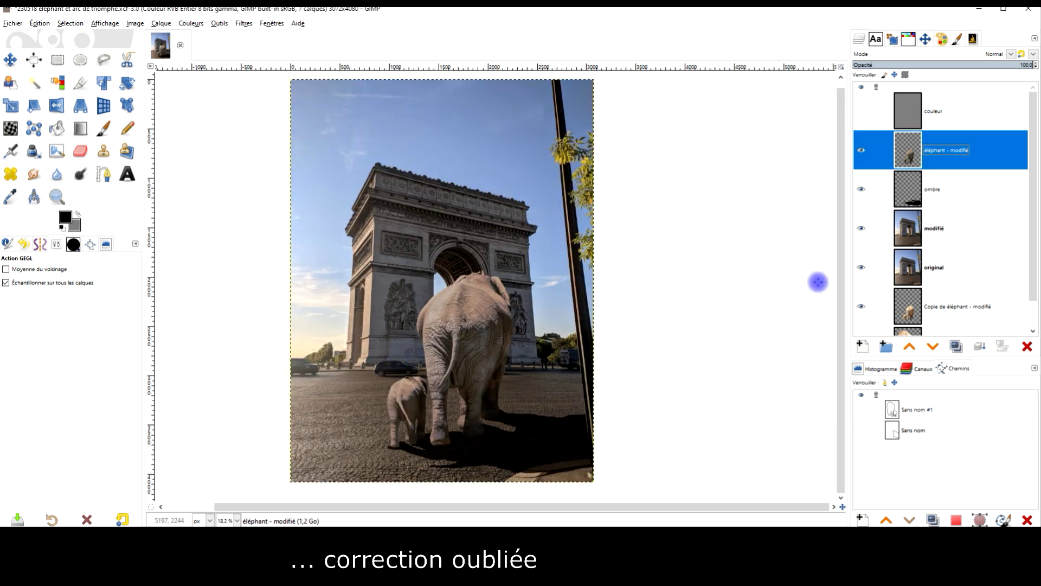
pyautogui.click(929, 106)
pyautogui.click(1028, 346)
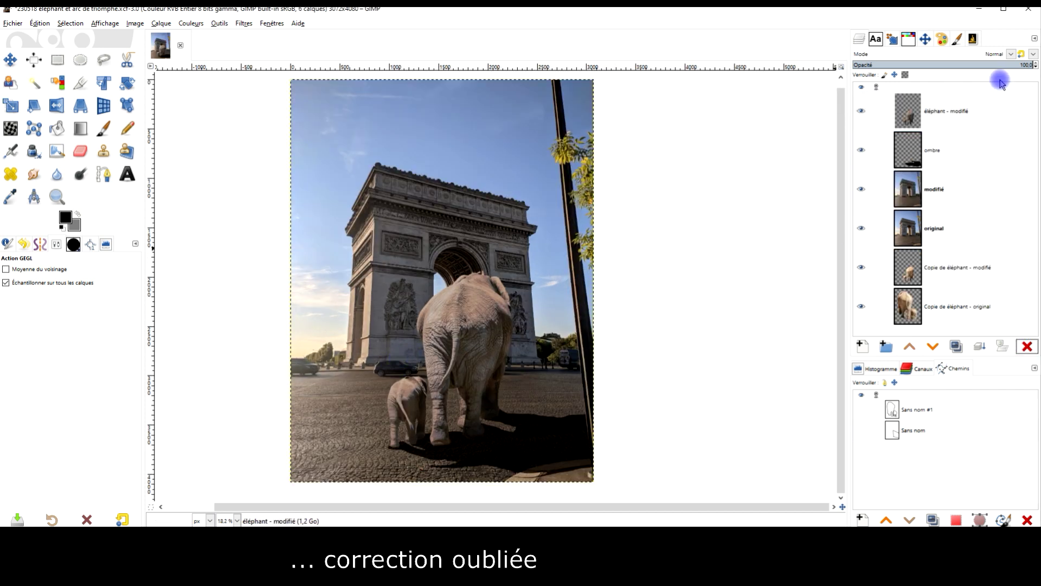
pyautogui.scroll(-1, 521, 449)
pyautogui.scroll(3, 546, 448)
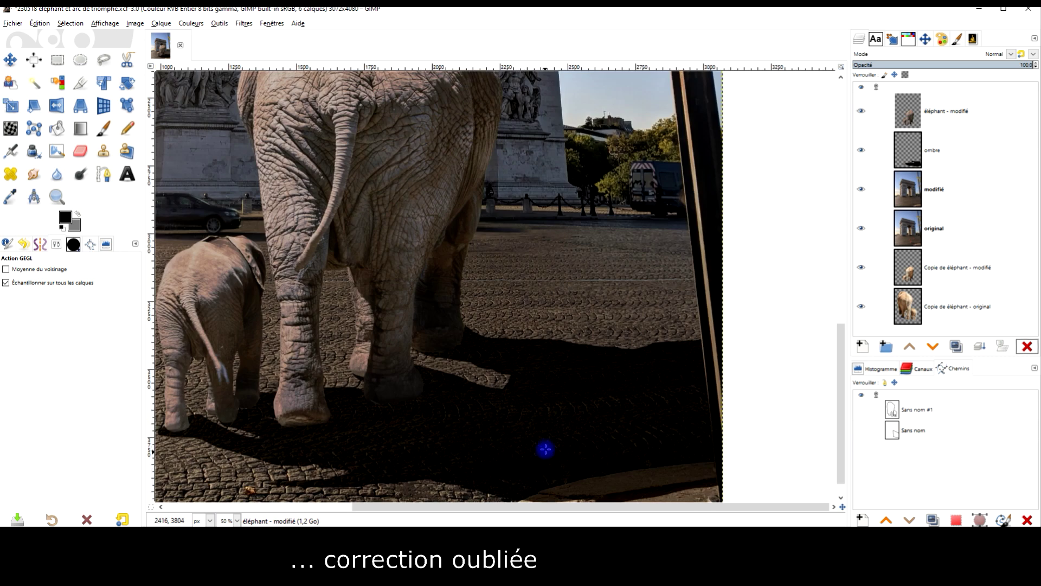
pyautogui.scroll(1, 579, 389)
pyautogui.scroll(-1, 605, 361)
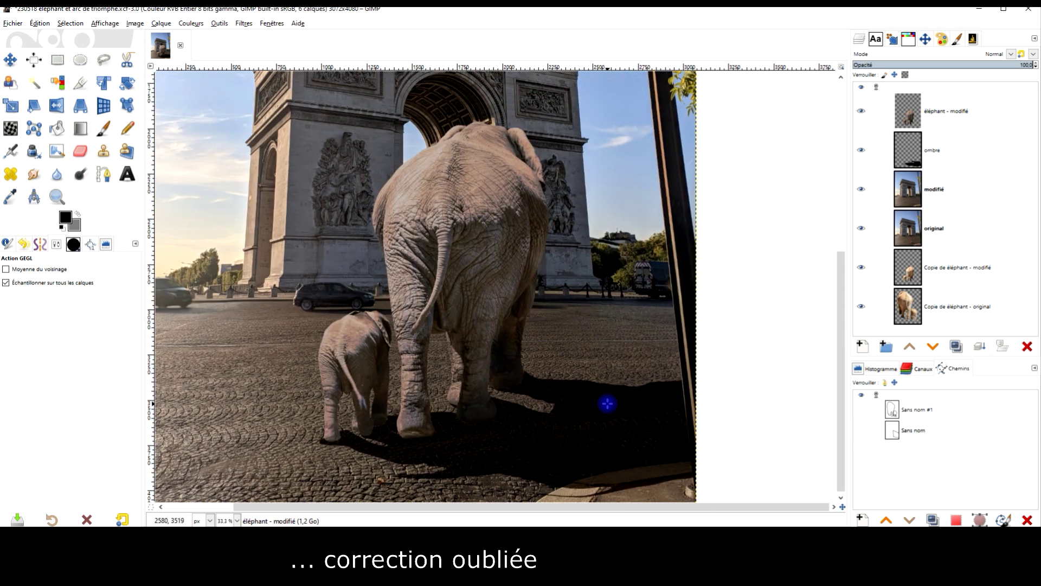
pyautogui.scroll(1, 537, 440)
# Apply a Gaussian blur to the ombre shadow layer.
pyautogui.click(914, 152)
pyautogui.click(243, 23)
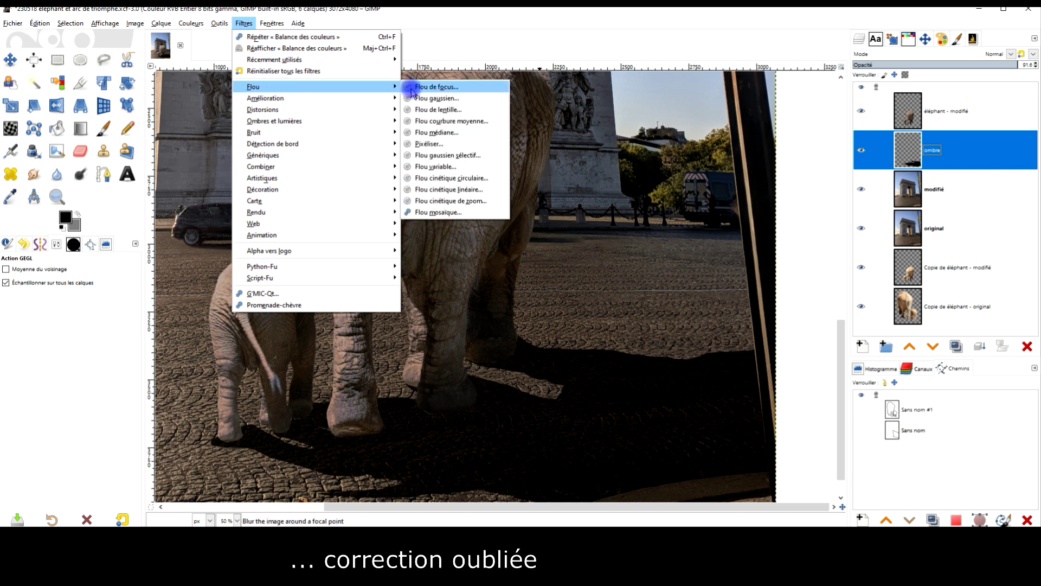
pyautogui.click(434, 98)
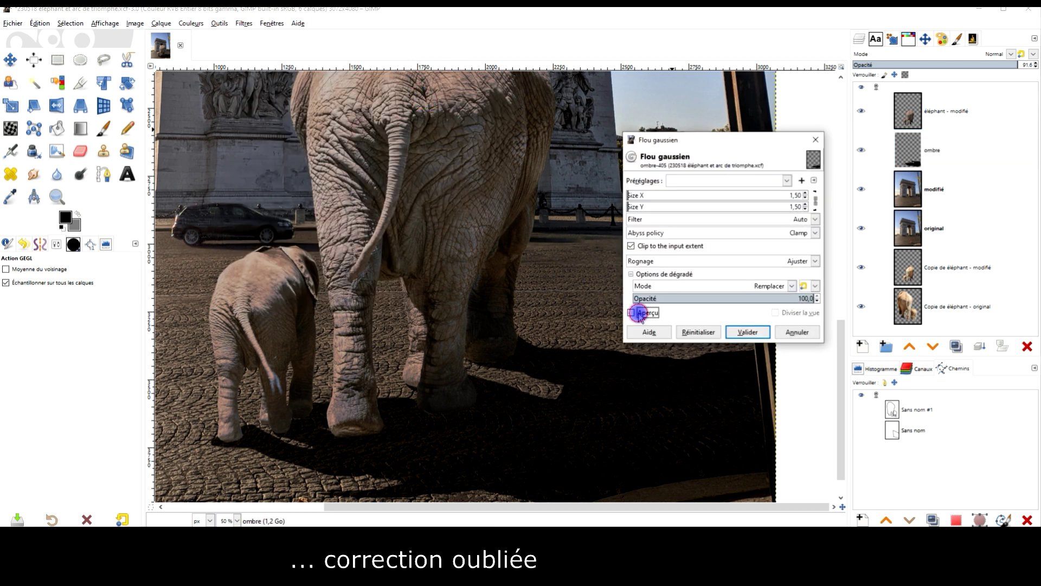
pyautogui.click(747, 332)
# Ready a softer eraser sized 137 on the éléphant - modifié layer.
pyautogui.hotkey('shift', 'e')
pyautogui.scroll(2, 268, 384)
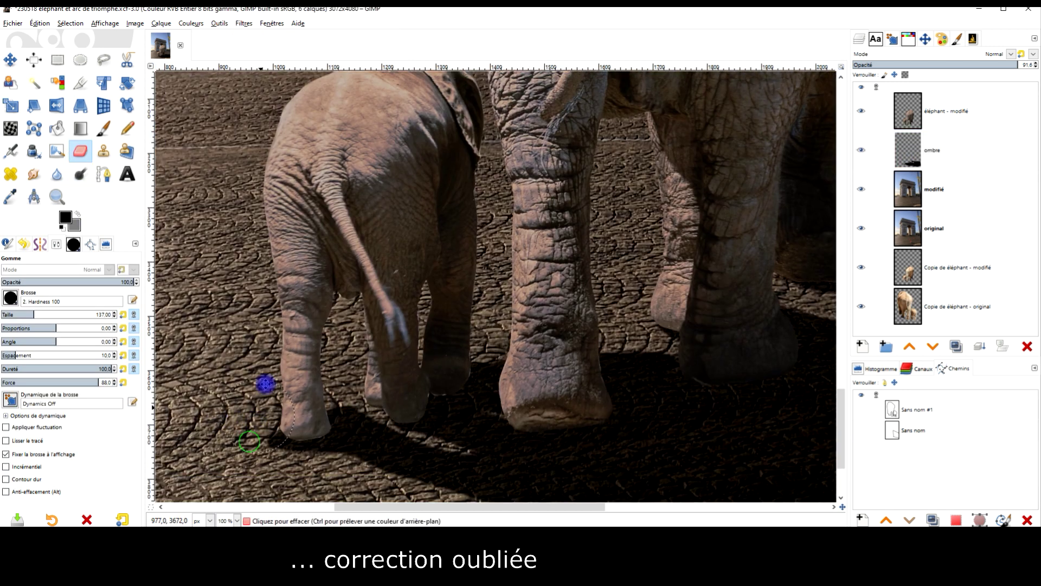
pyautogui.scroll(-3, 263, 349)
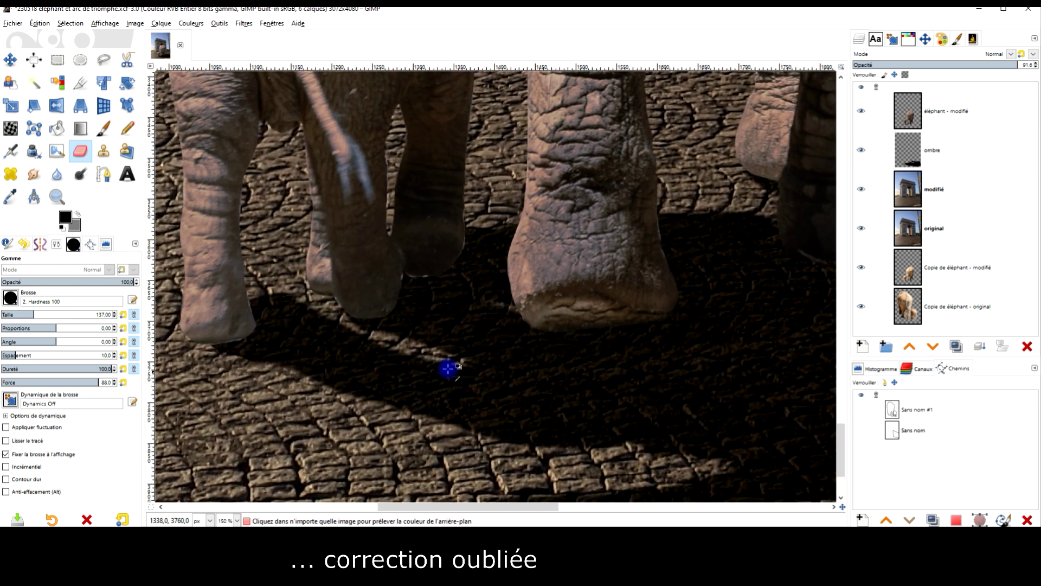
pyautogui.scroll(5, 472, 286)
pyautogui.click(947, 111)
pyautogui.scroll(2, 370, 343)
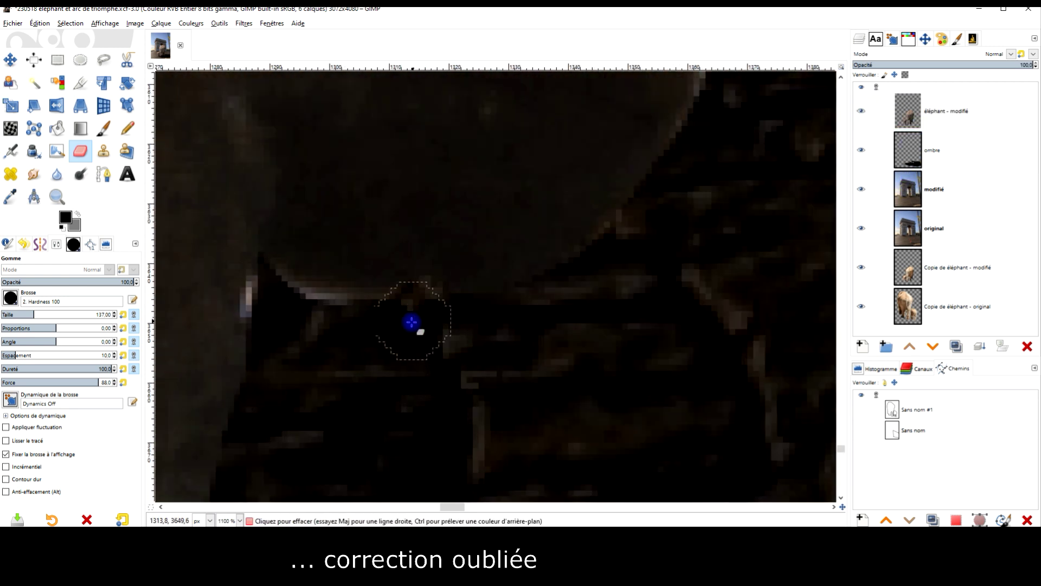
pyautogui.scroll(2, 274, 309)
pyautogui.scroll(-4, 401, 300)
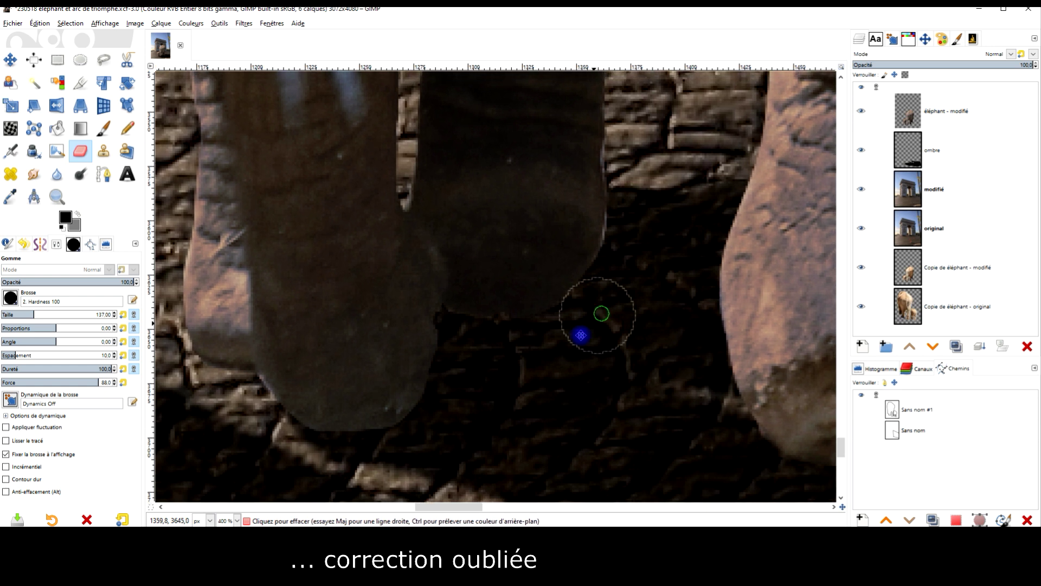
pyautogui.click(10, 297)
pyautogui.click(34, 336)
pyautogui.scroll(2, 568, 291)
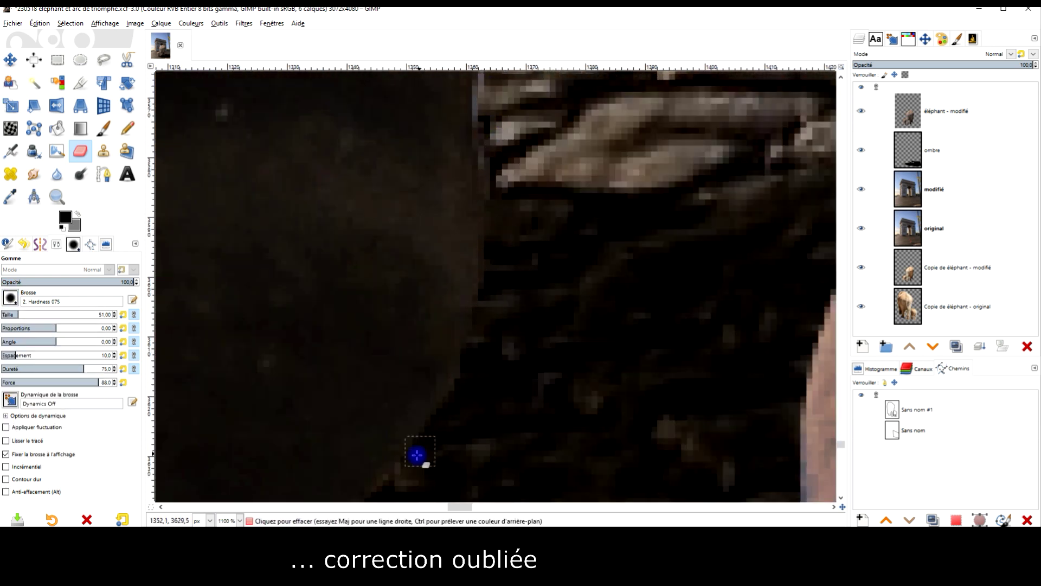
pyautogui.click(13, 298)
pyautogui.moveTo(18, 315); pyautogui.dragTo(34, 314)
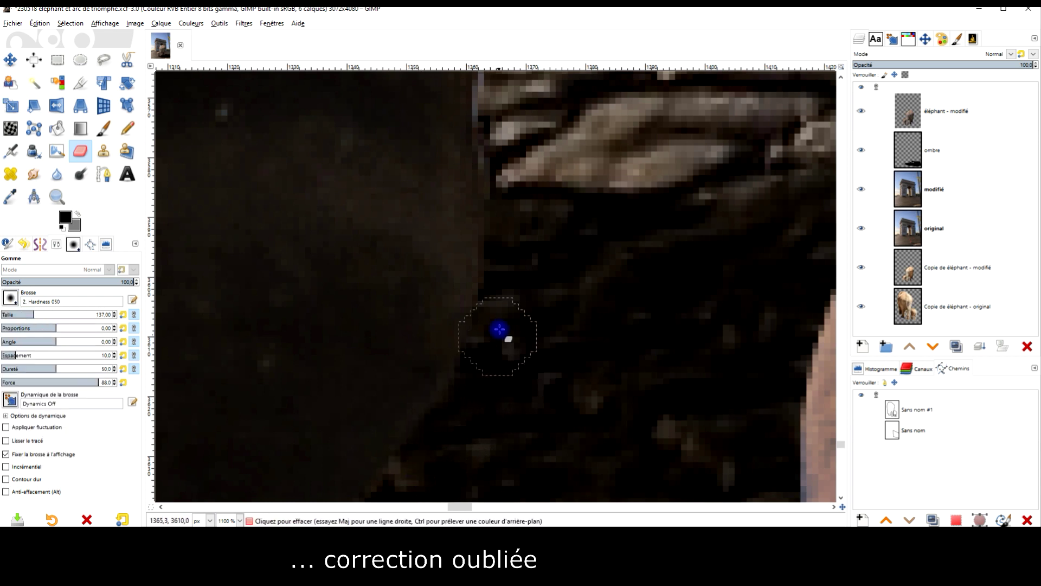
# Inspect the elephant's foot edges and reselect the éléphant - modifié layer.
pyautogui.keyDown('ctrl'); pyautogui.scroll(-6, 511, 245); pyautogui.keyUp('ctrl')
pyautogui.keyDown('ctrl'); pyautogui.scroll(4, 511, 246); pyautogui.keyUp('ctrl')
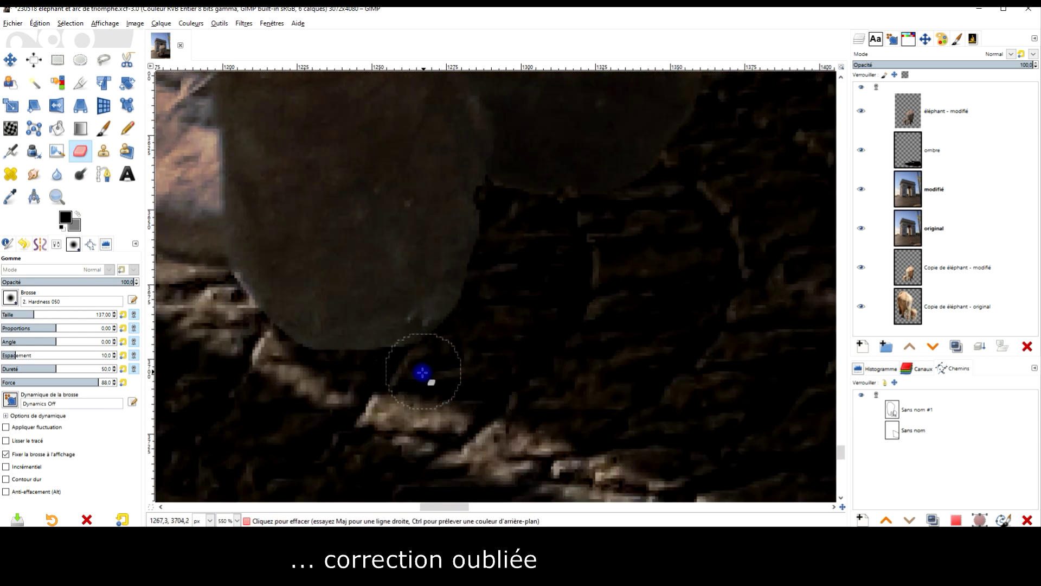
pyautogui.scroll(3, 231, 311)
pyautogui.hscroll(-4, 493, 351)
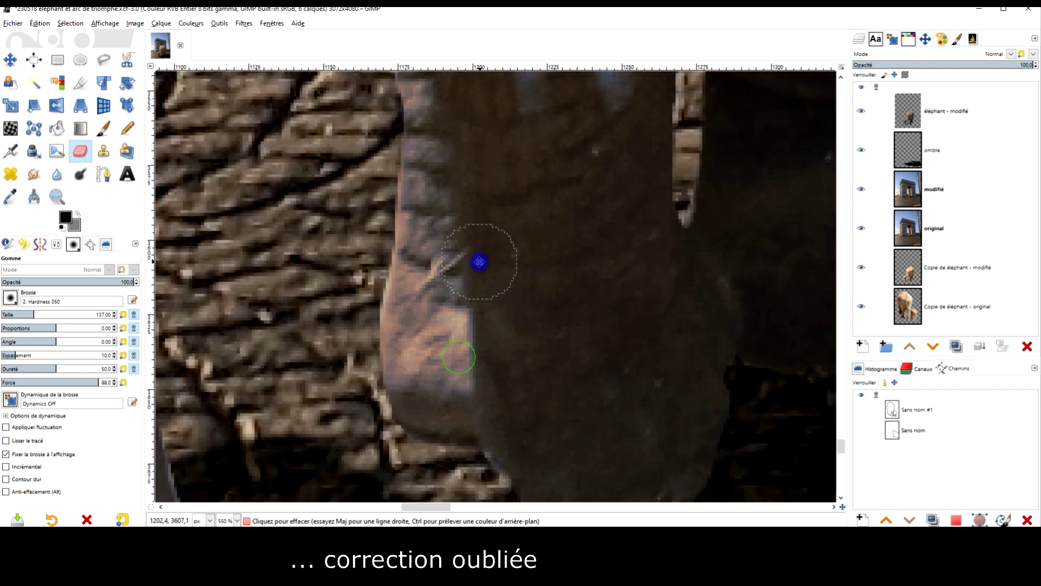
pyautogui.keyDown('ctrl'); pyautogui.scroll(-4, 532, 391); pyautogui.keyUp('ctrl')
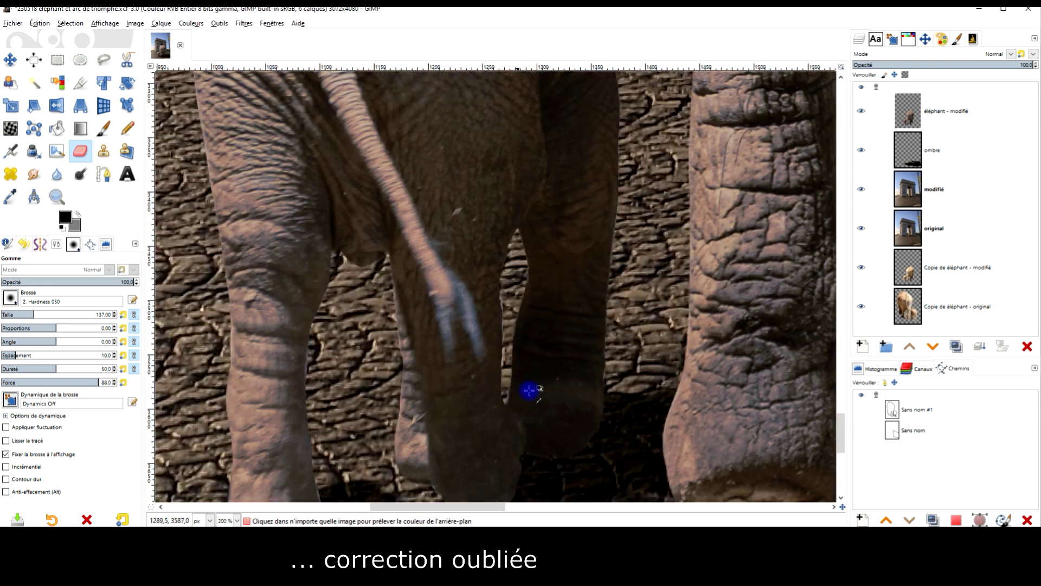
pyautogui.keyDown('ctrl'); pyautogui.scroll(8, 431, 333); pyautogui.keyUp('ctrl')
pyautogui.keyDown('ctrl'); pyautogui.scroll(-6, 434, 310); pyautogui.keyUp('ctrl')
pyautogui.keyDown('ctrl'); pyautogui.scroll(-2, 591, 314); pyautogui.keyUp('ctrl')
pyautogui.keyDown('ctrl'); pyautogui.scroll(3, 524, 341); pyautogui.keyUp('ctrl')
pyautogui.keyDown('ctrl'); pyautogui.scroll(-4, 533, 324); pyautogui.keyUp('ctrl')
pyautogui.keyDown('ctrl'); pyautogui.scroll(2, 533, 324); pyautogui.keyUp('ctrl')
pyautogui.click(903, 149)
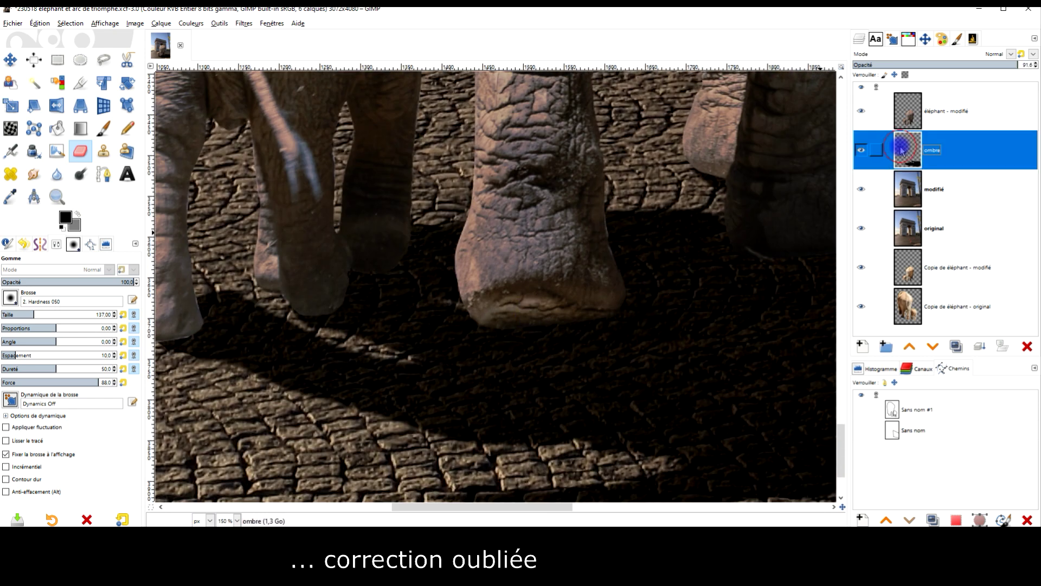
pyautogui.click(917, 111)
# Create a new layer named 'assombrir' above the elephant.
pyautogui.click(863, 347)
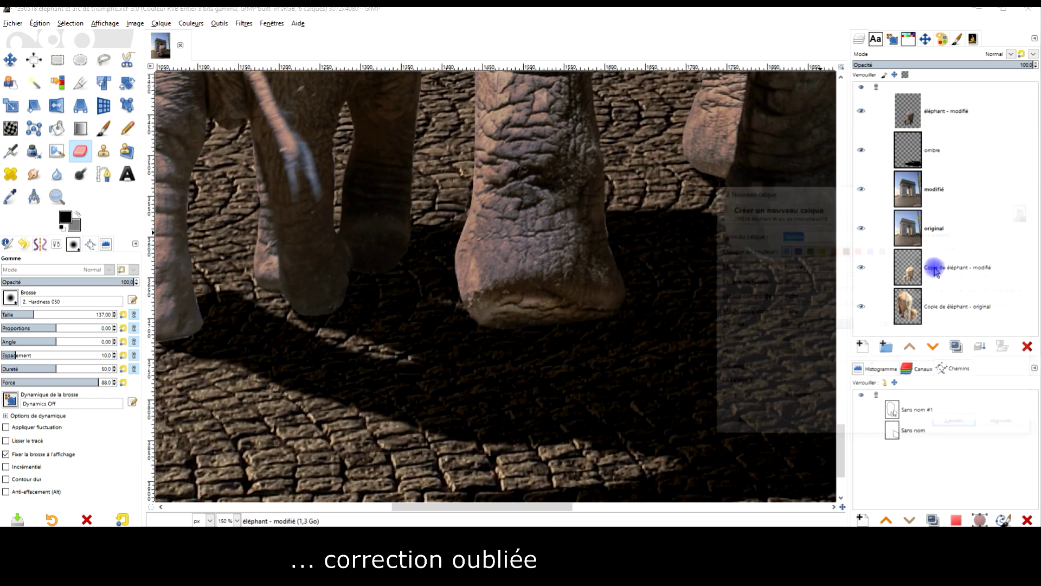
pyautogui.write('ass')
pyautogui.press('Return')
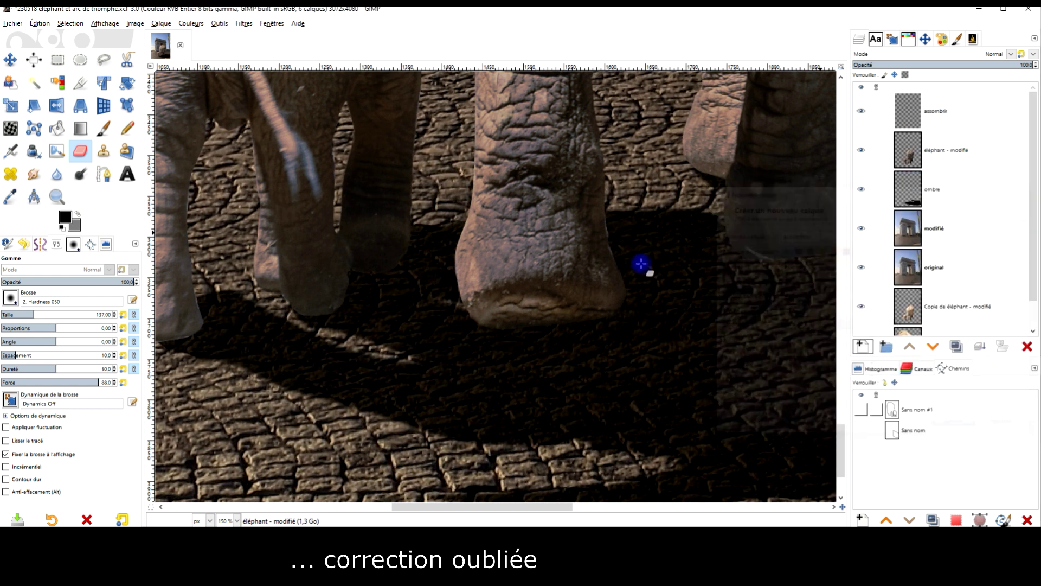
# Paint black contact shadows under the elephant's feet with the Paintbrush.
pyautogui.press('p')
pyautogui.press('2')
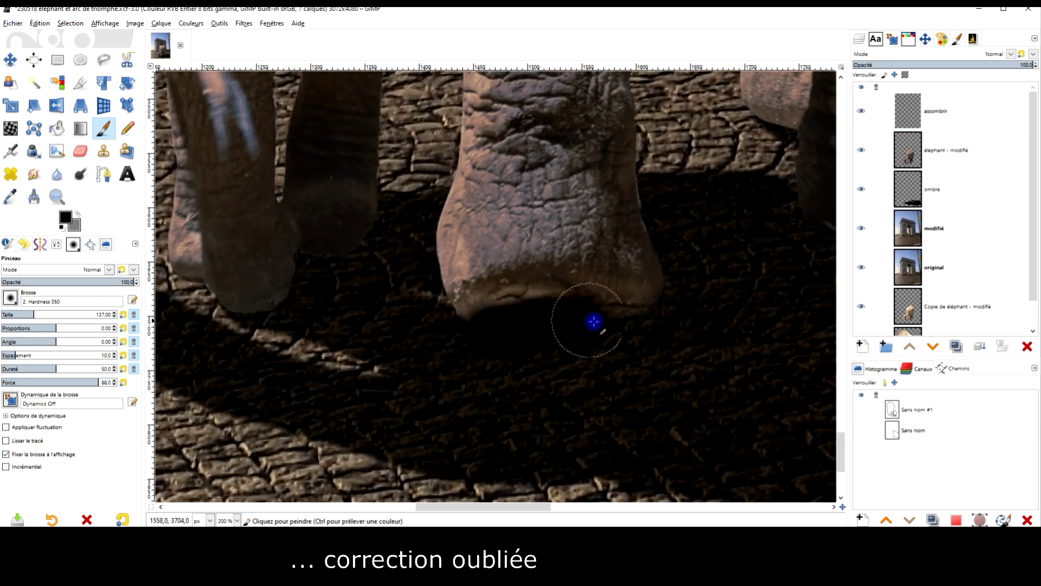
pyautogui.hscroll(-1, 375, 302)
pyautogui.scroll(1, 374, 302)
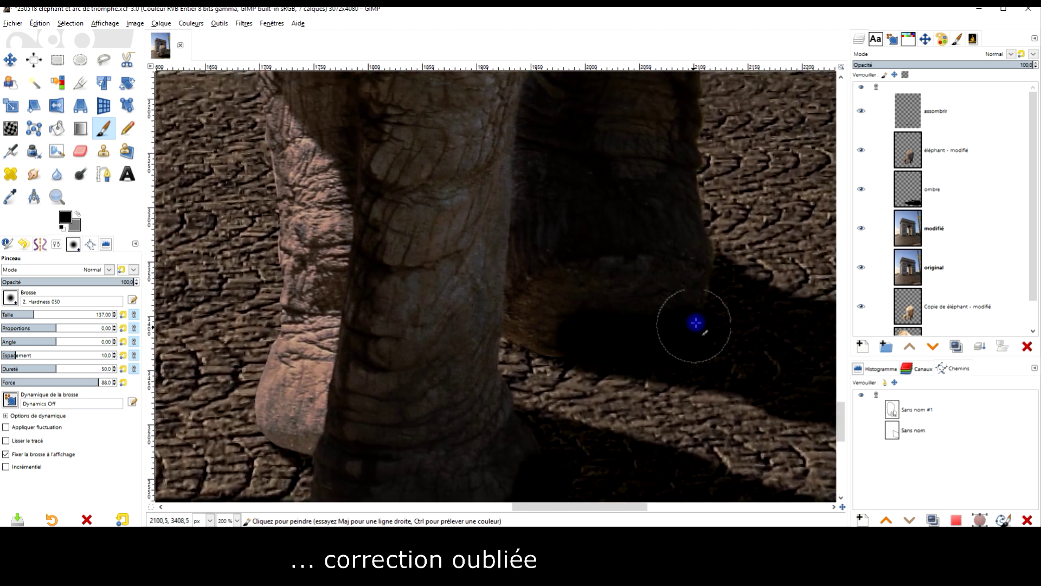
pyautogui.scroll(-3, 694, 304)
pyautogui.scroll(6, 621, 355)
pyautogui.moveTo(504, 320)
pyautogui.mouseDown()
pyautogui.moveTo(606, 356)
pyautogui.moveTo(507, 323)
pyautogui.mouseUp()
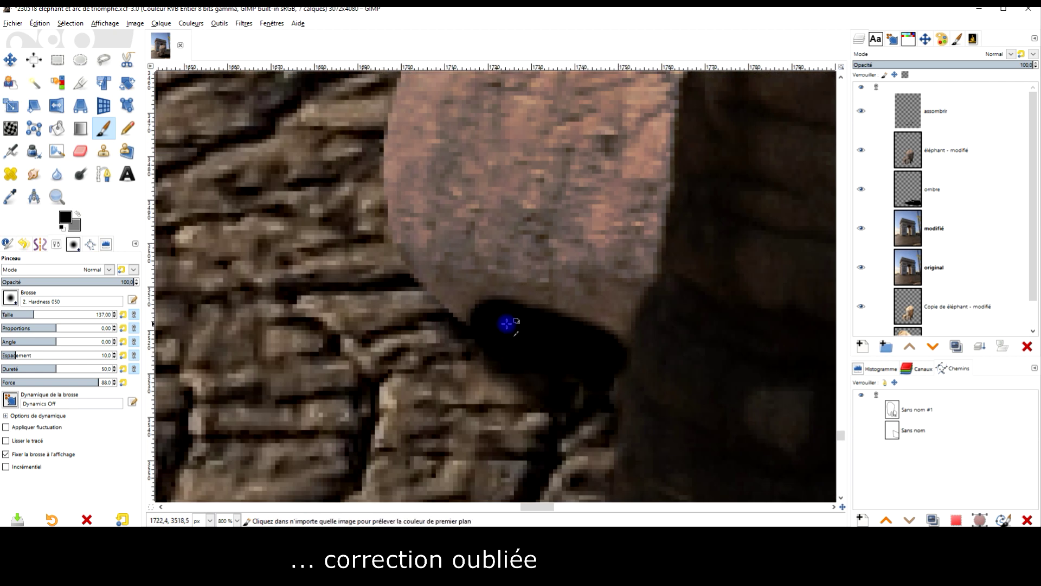
pyautogui.scroll(-2, 507, 324)
pyautogui.scroll(1, 487, 362)
pyautogui.moveTo(455, 379)
pyautogui.mouseDown()
pyautogui.moveTo(526, 356)
pyautogui.moveTo(376, 337)
pyautogui.mouseUp()
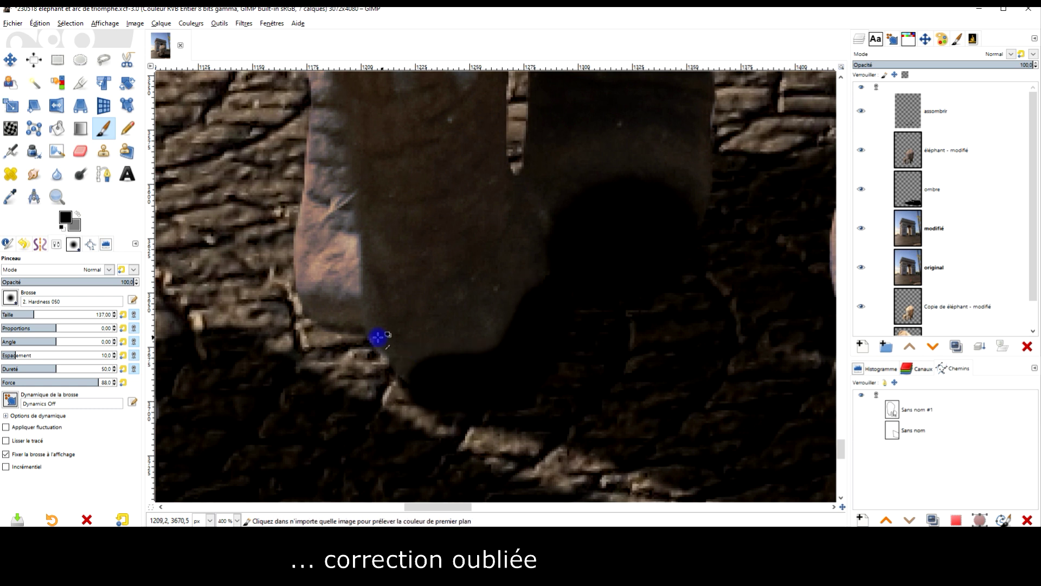
pyautogui.scroll(2, 376, 337)
pyautogui.moveTo(318, 402)
pyautogui.mouseDown()
pyautogui.moveTo(319, 421)
pyautogui.moveTo(434, 315)
pyautogui.mouseUp()
# Erase stray dark paint spilling over the foot.
pyautogui.click(947, 150)
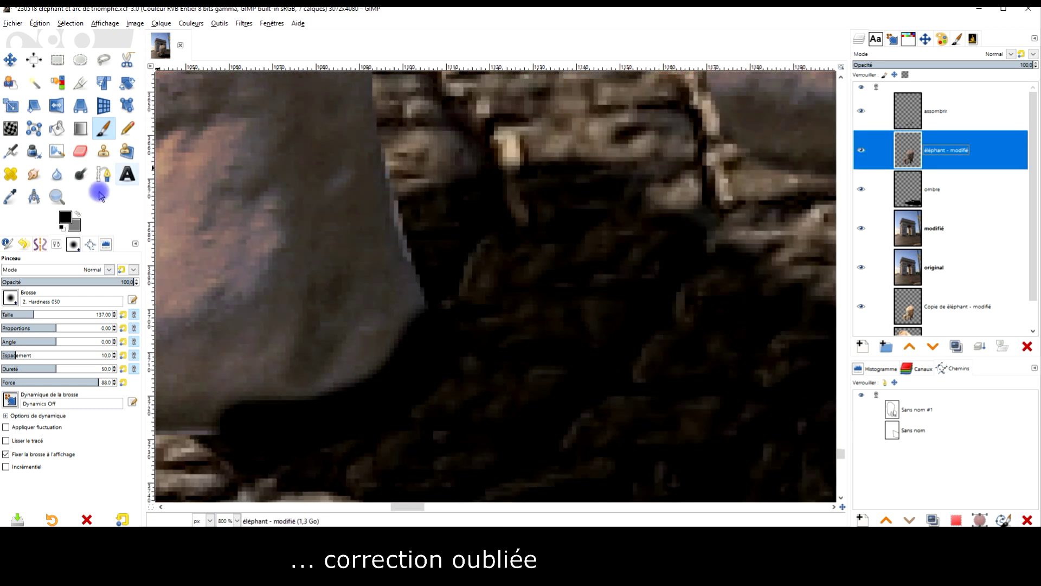
pyautogui.hotkey('shift', 'e')
pyautogui.scroll(1, 441, 181)
pyautogui.moveTo(441, 181); pyautogui.dragTo(477, 344)
pyautogui.scroll(-2, 496, 207)
pyautogui.scroll(-5, 496, 207)
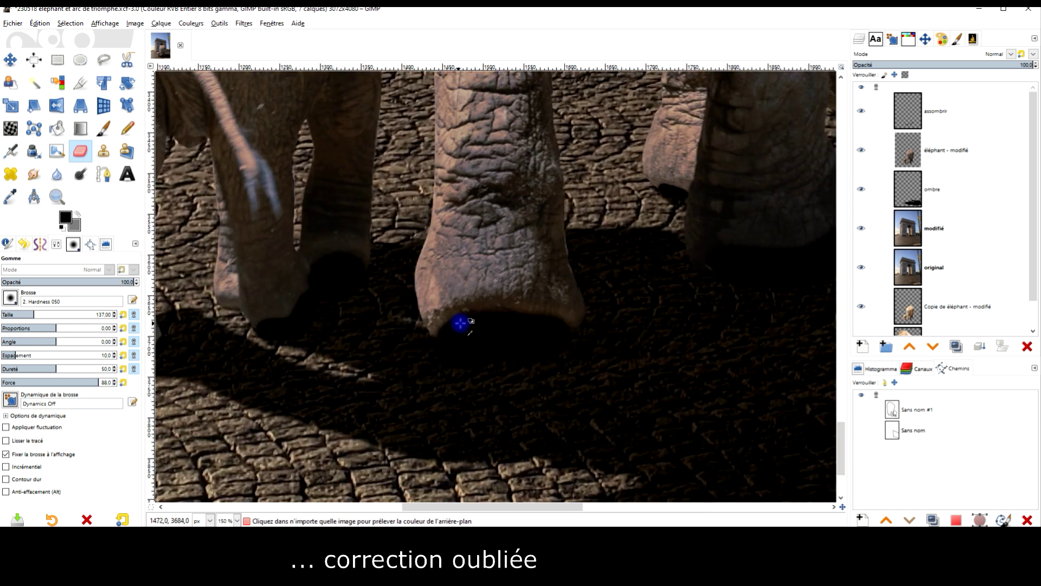
# Bring up Gaussian Blur for the ombre layer, reusing the previous blur values.
pyautogui.click(243, 24)
pyautogui.click(428, 92)
pyautogui.click(651, 196)
pyautogui.click(815, 139)
pyautogui.click(890, 187)
pyautogui.click(243, 23)
pyautogui.click(287, 48)
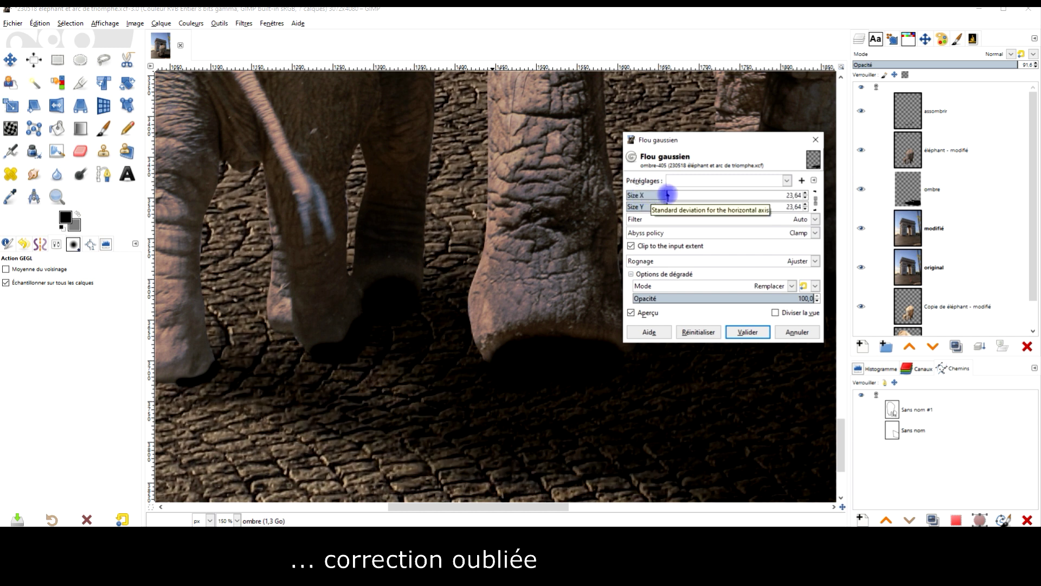
# Cancel the ombre blur and apply a 9.17 Gaussian Blur to the assombrir layer.
pyautogui.click(815, 139)
pyautogui.click(935, 111)
pyautogui.click(244, 23)
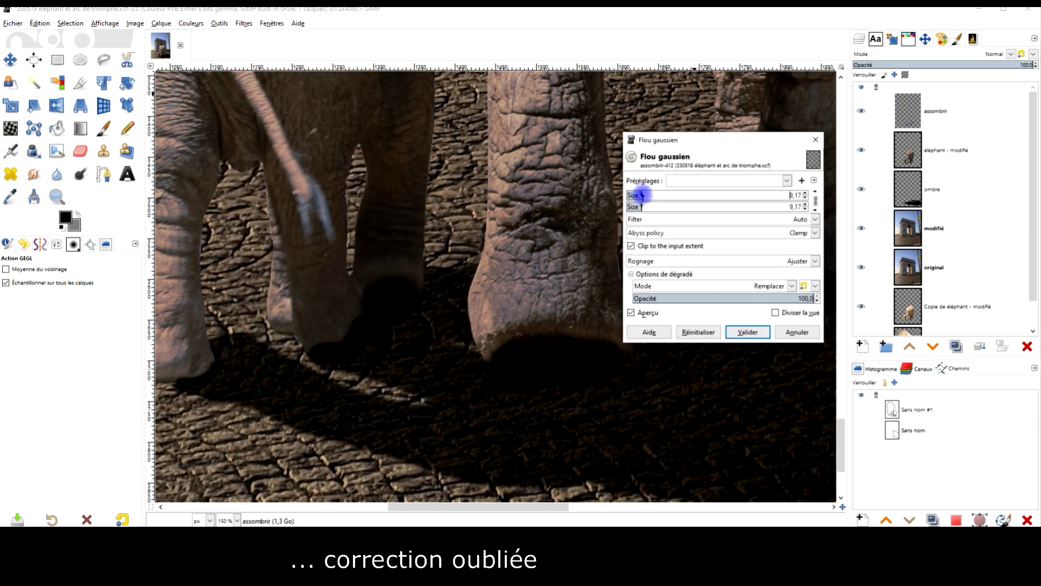
pyautogui.click(747, 332)
pyautogui.scroll(2, 472, 341)
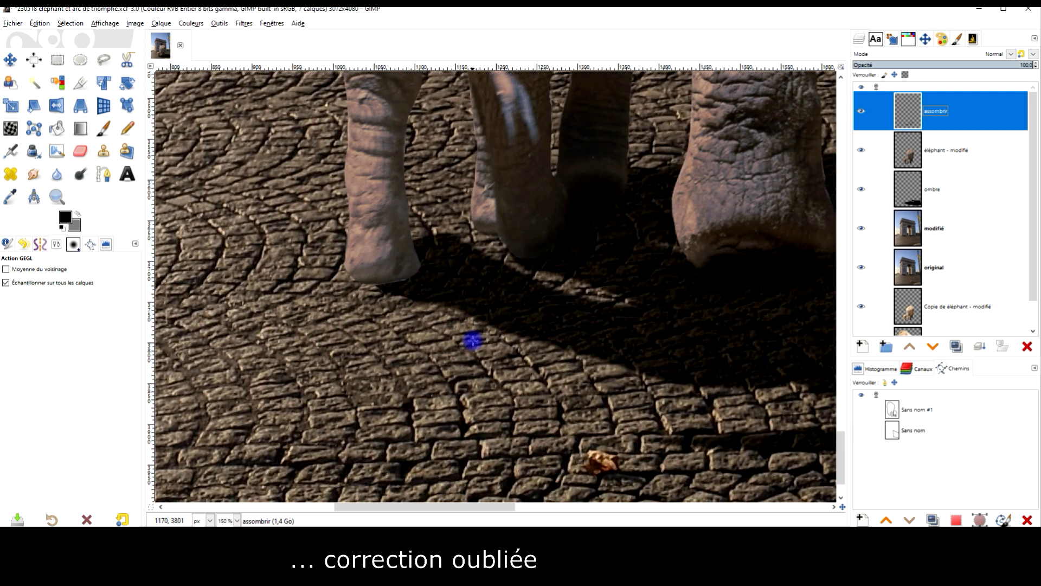
pyautogui.scroll(3, 346, 309)
# Clean the shadow edges with Eraser and Paintbrush, then smudge them under the feet.
pyautogui.hotkey('shift', 'e')
pyautogui.scroll(2, 282, 358)
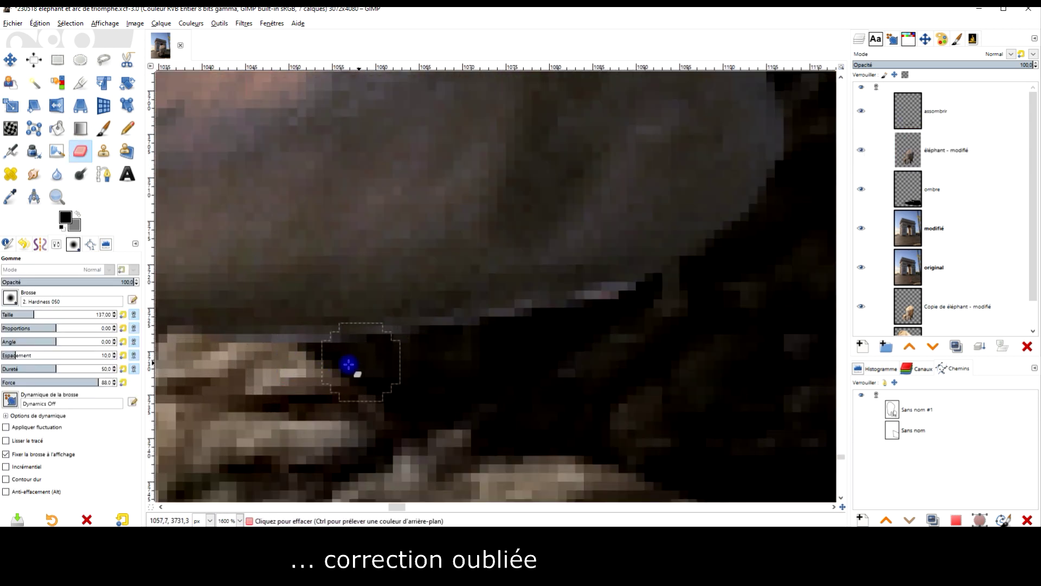
pyautogui.scroll(-2, 600, 321)
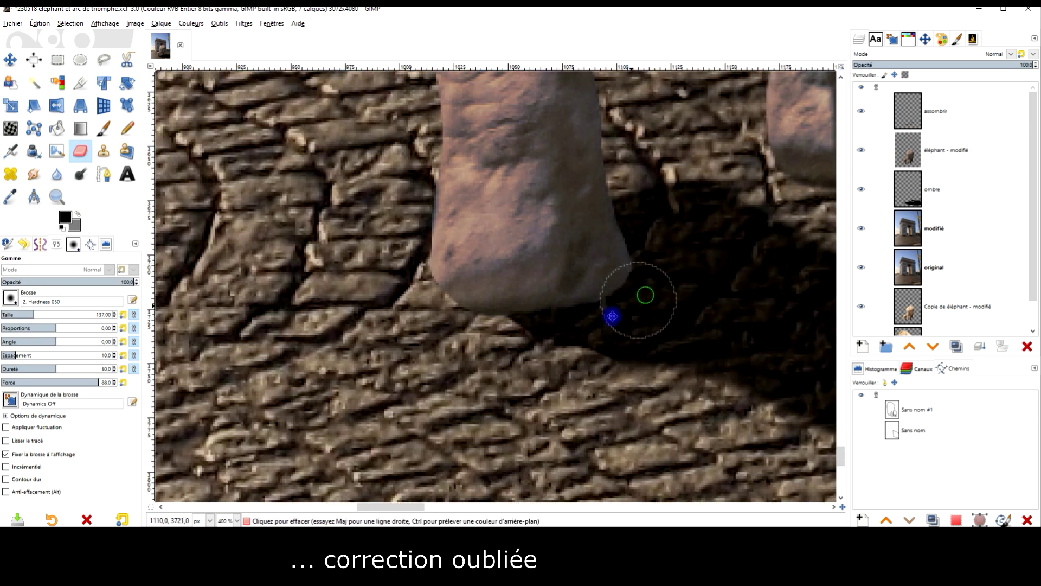
pyautogui.press('p')
pyautogui.press('s')
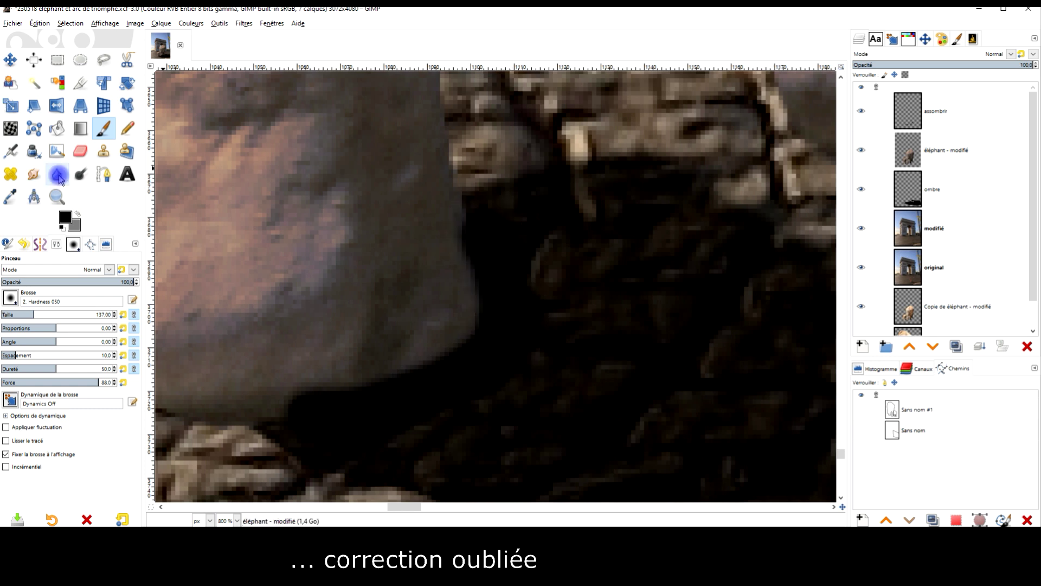
pyautogui.scroll(-4, 480, 343)
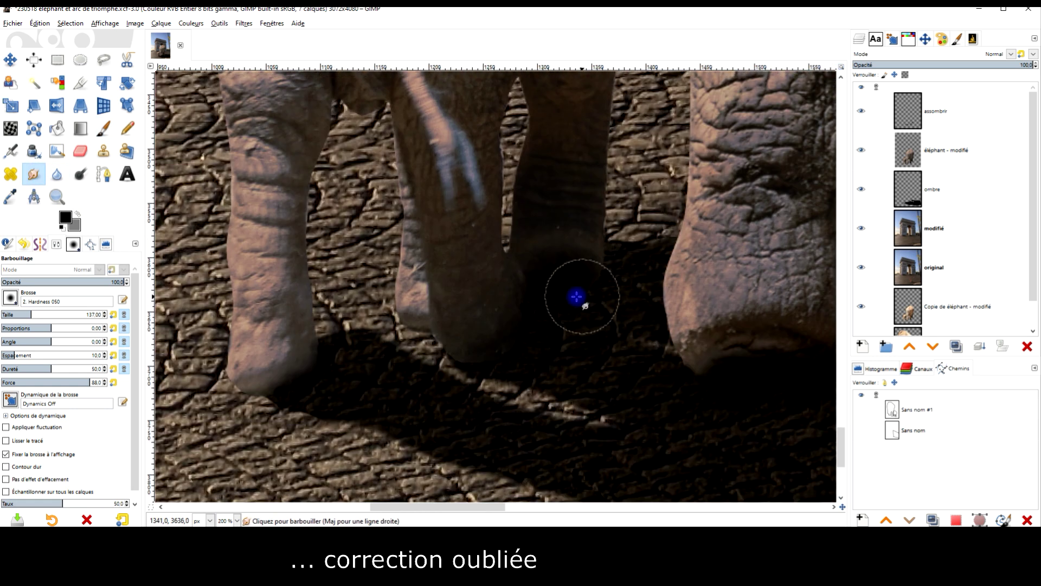
pyautogui.hscroll(5, 502, 320)
pyautogui.moveTo(585, 273); pyautogui.dragTo(453, 356)
pyautogui.hscroll(6, 543, 364)
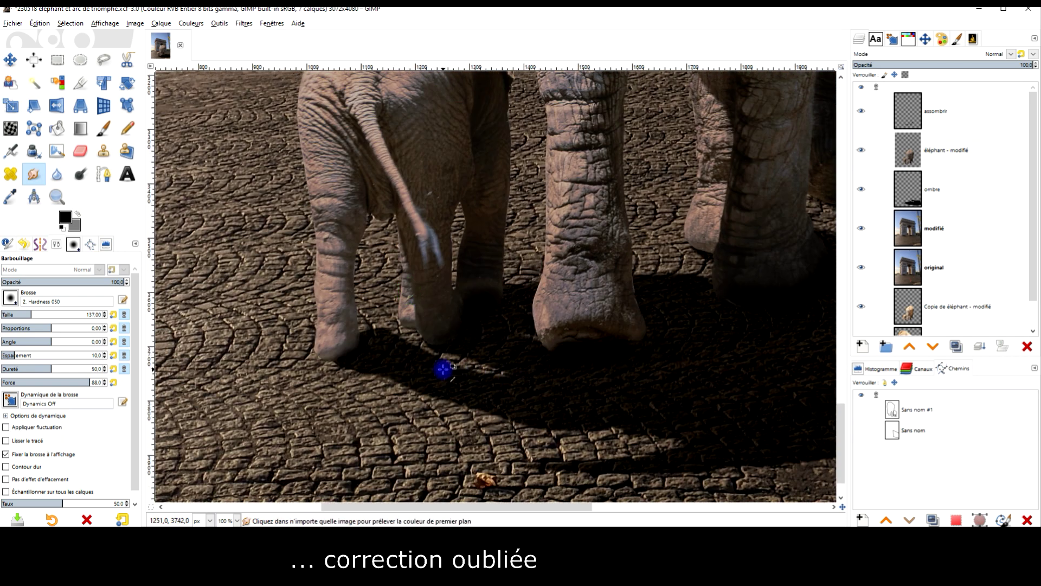
pyautogui.scroll(3, 365, 351)
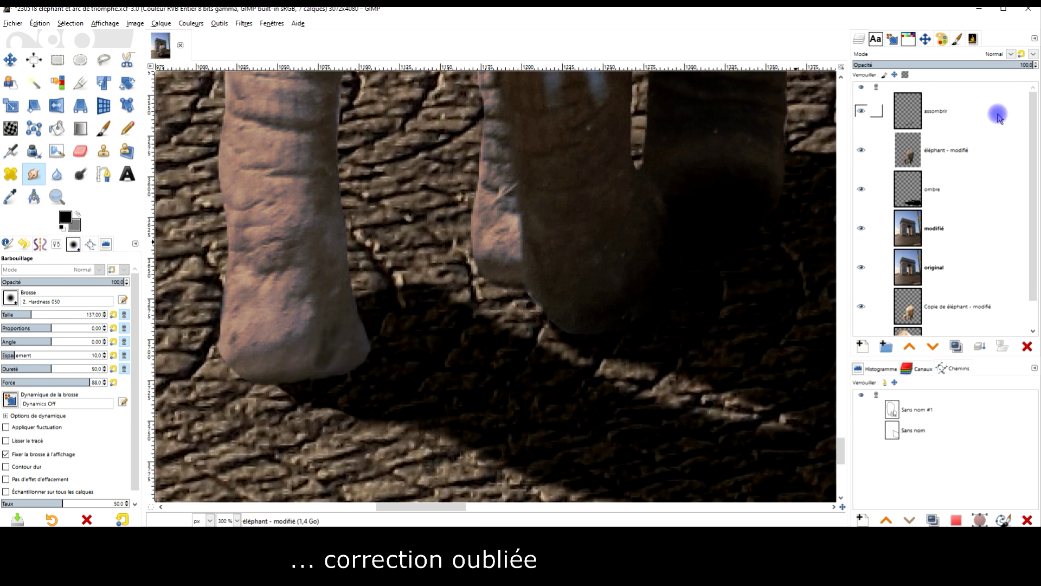
# Dab dark shadow at a foot's base on assombrir and smudge it into the pavement.
pyautogui.click(960, 110)
pyautogui.press('p')
pyautogui.click(363, 364)
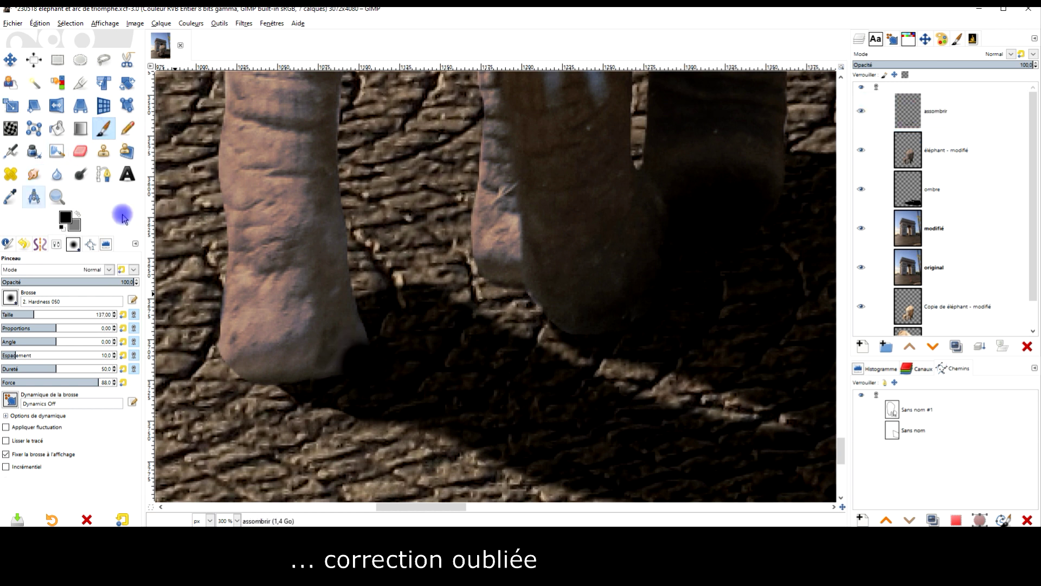
pyautogui.press('s')
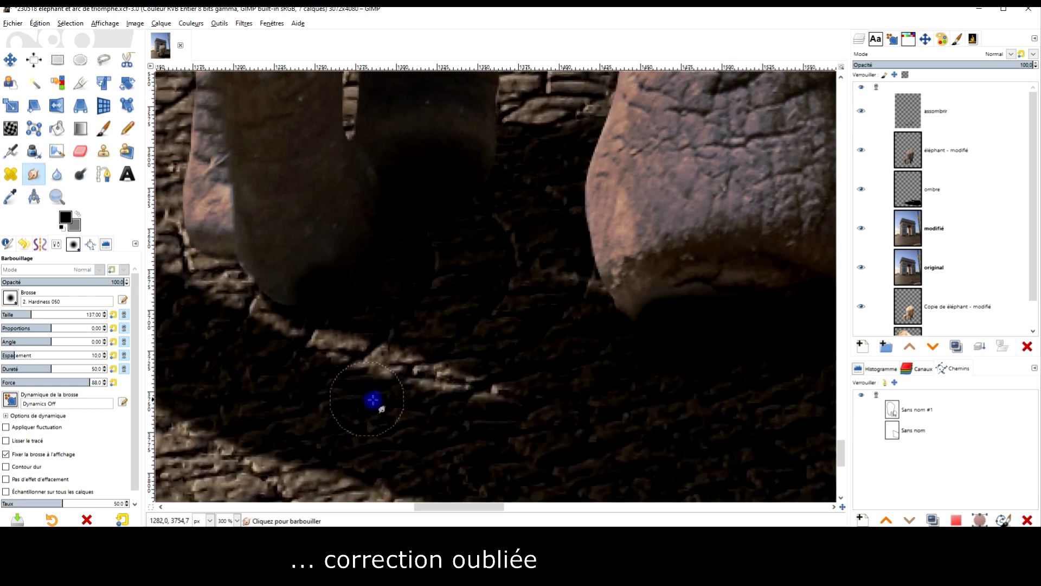
pyautogui.scroll(2, 372, 400)
pyautogui.moveTo(277, 297)
pyautogui.mouseDown()
pyautogui.moveTo(383, 198)
pyautogui.moveTo(349, 237)
pyautogui.moveTo(360, 240)
pyautogui.mouseUp()
pyautogui.scroll(-2, 423, 382)
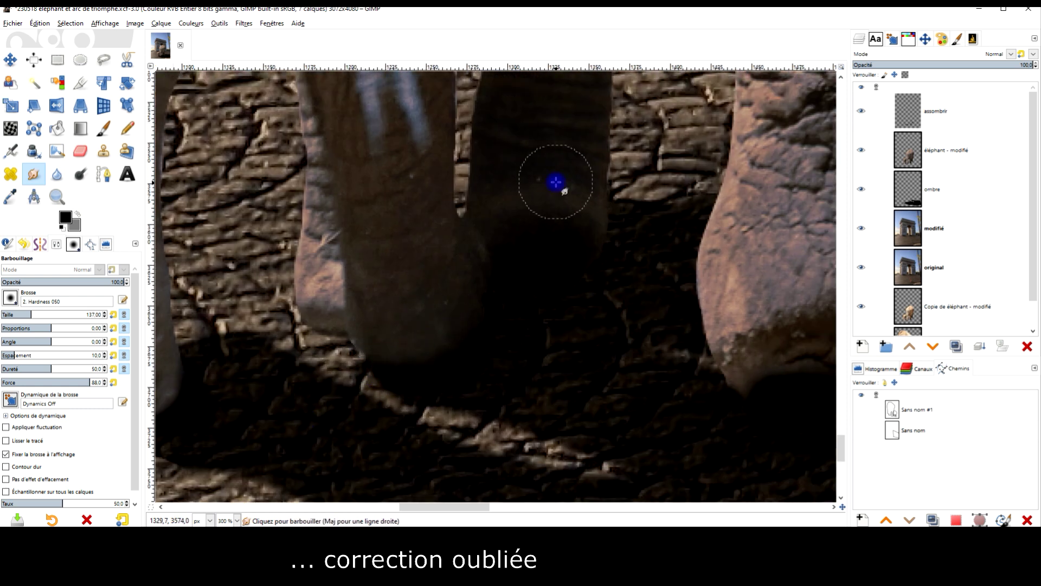
pyautogui.scroll(-1, 481, 333)
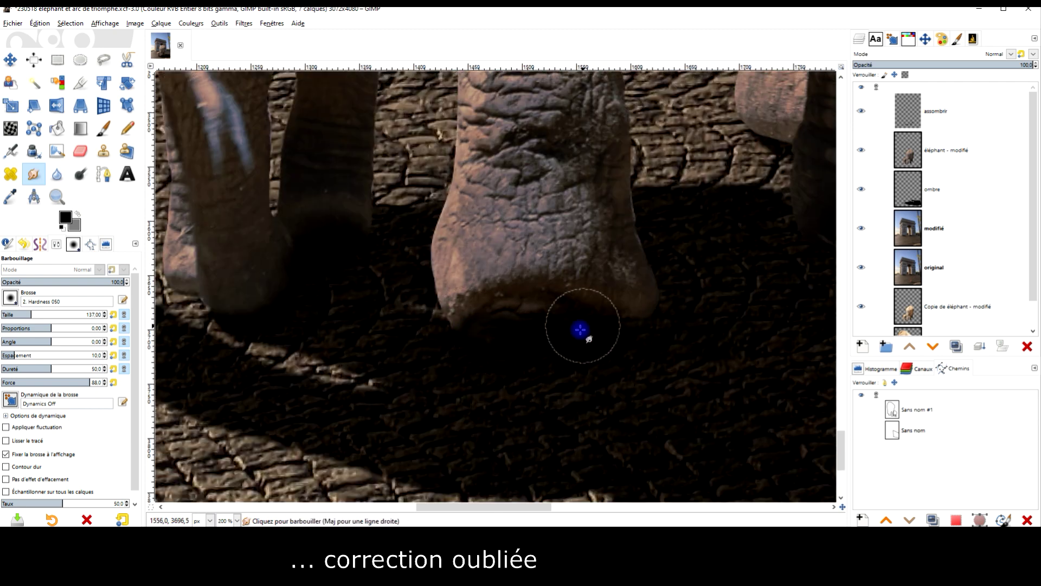
pyautogui.scroll(-2, 526, 338)
pyautogui.scroll(-3, 612, 339)
pyautogui.scroll(2, 611, 339)
pyautogui.scroll(-1, 613, 338)
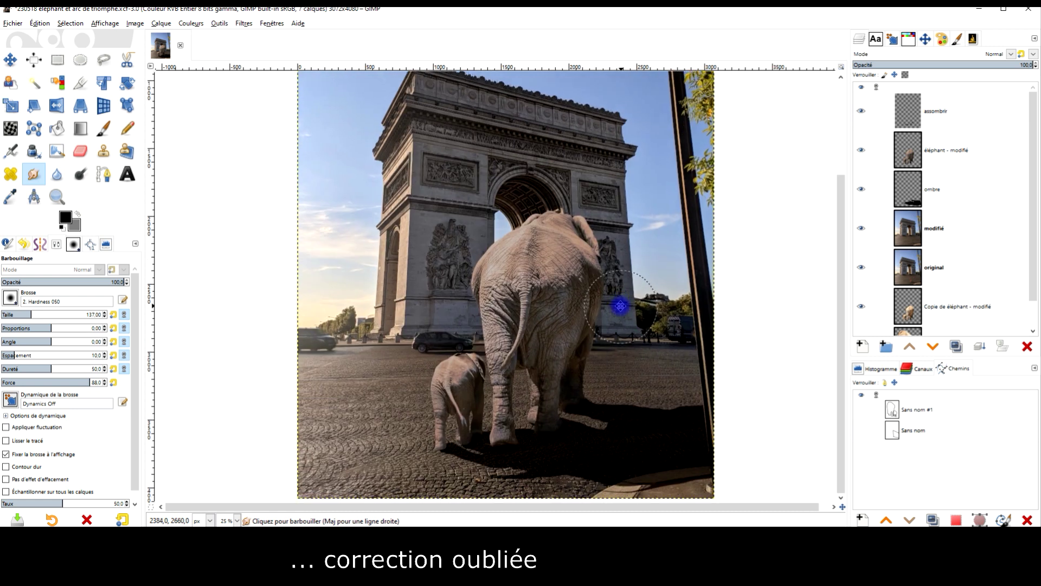
pyautogui.scroll(-1, 642, 372)
pyautogui.scroll(5, 609, 430)
pyautogui.scroll(1, 535, 395)
# Push the ombre shadow's dark edge downward with Warp Transform.
pyautogui.click(918, 190)
pyautogui.press('w')
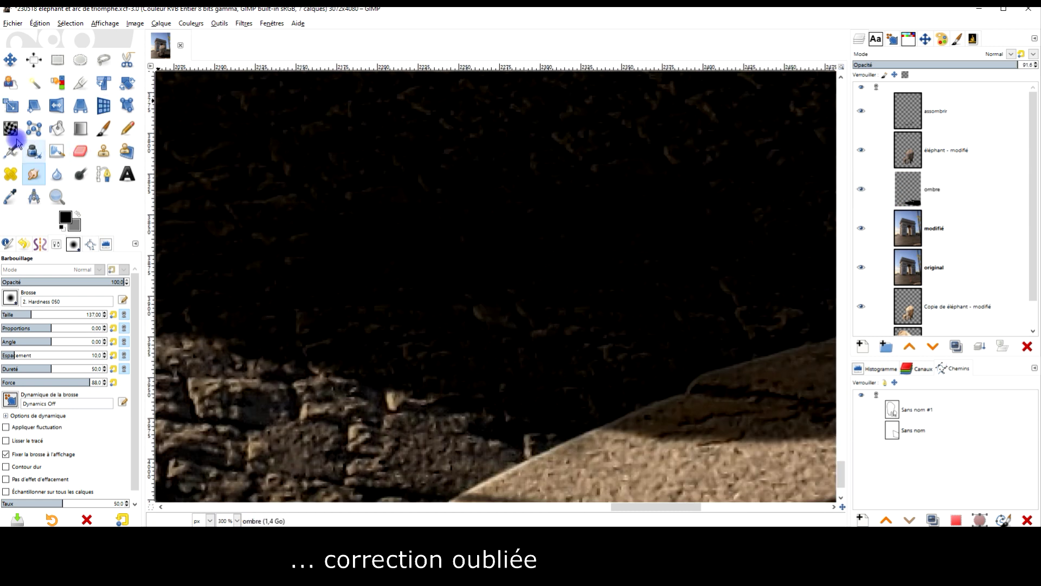
pyautogui.scroll(2, 537, 317)
pyautogui.moveTo(537, 316)
pyautogui.mouseDown()
pyautogui.moveTo(493, 309)
pyautogui.moveTo(620, 307)
pyautogui.moveTo(455, 284)
pyautogui.moveTo(500, 247)
pyautogui.mouseUp()
pyautogui.scroll(-2, 500, 247)
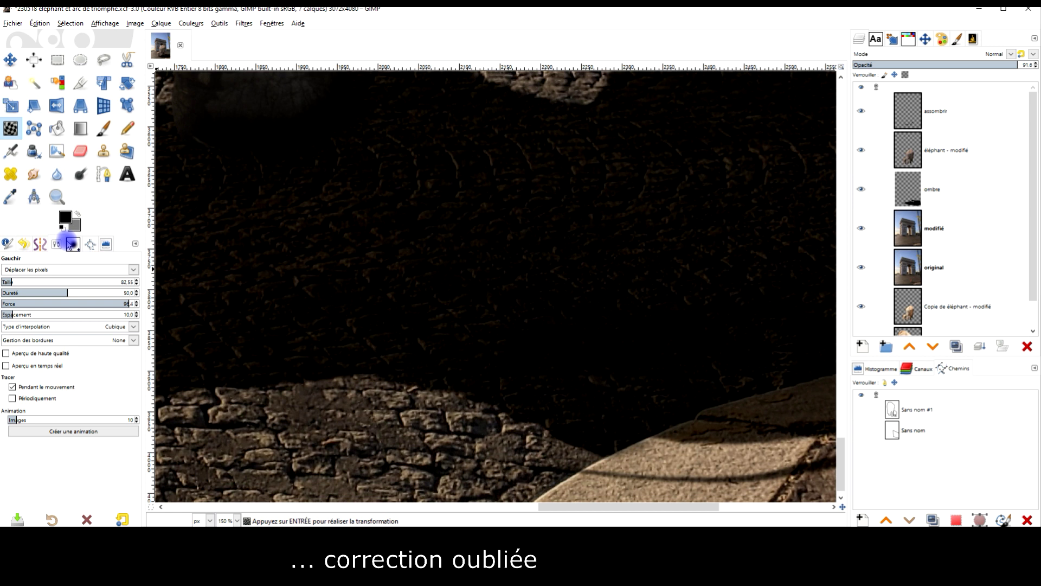
pyautogui.scroll(-3, 516, 414)
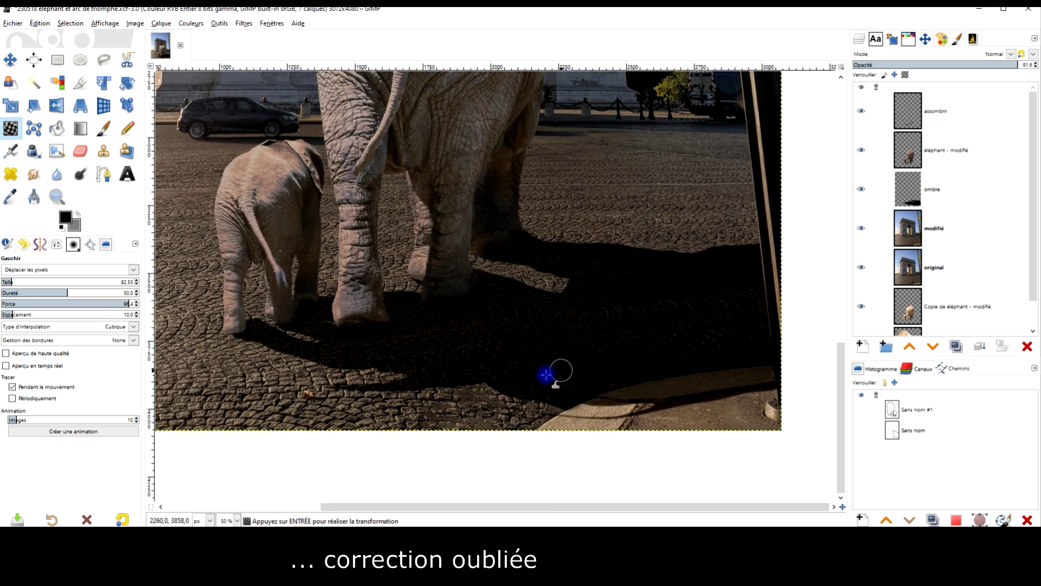
pyautogui.scroll(2, 553, 372)
pyautogui.scroll(-5, 540, 361)
# Create a new layer from the visible composite and rename it FIN.
pyautogui.click(57, 59)
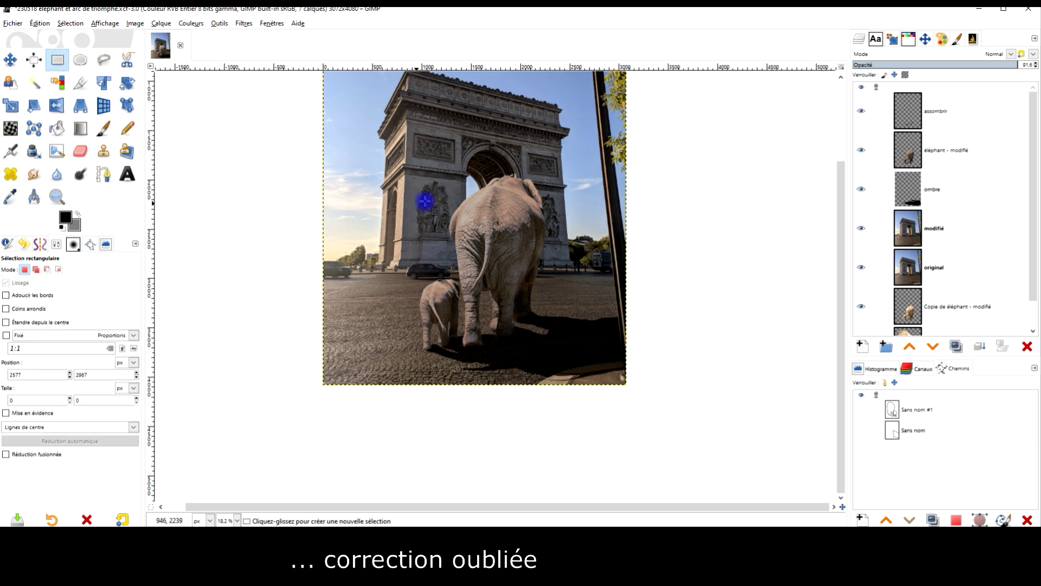
pyautogui.scroll(1, 493, 365)
pyautogui.scroll(-1, 553, 292)
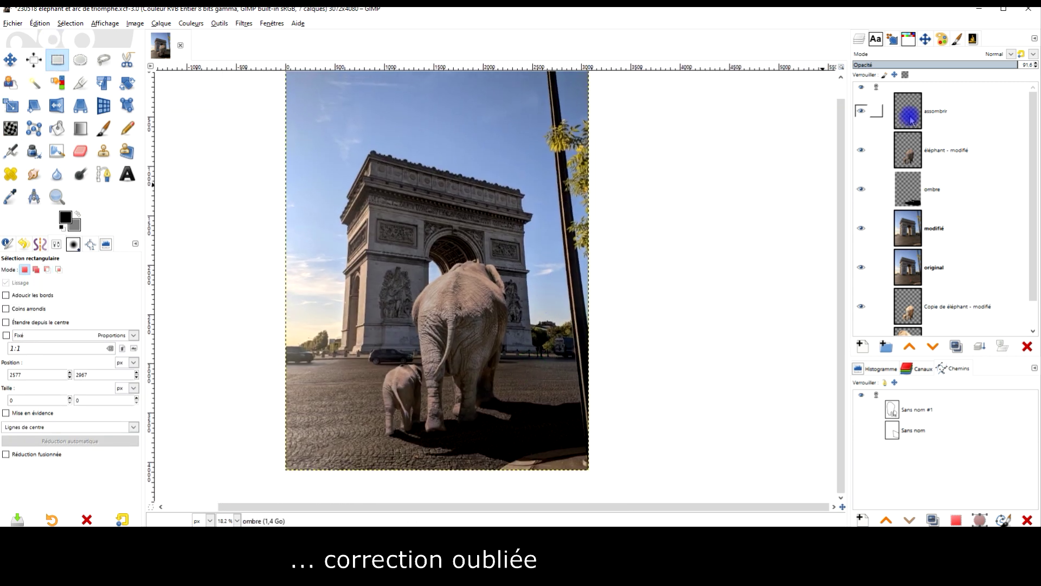
pyautogui.rightClick(911, 115)
pyautogui.click(857, 198)
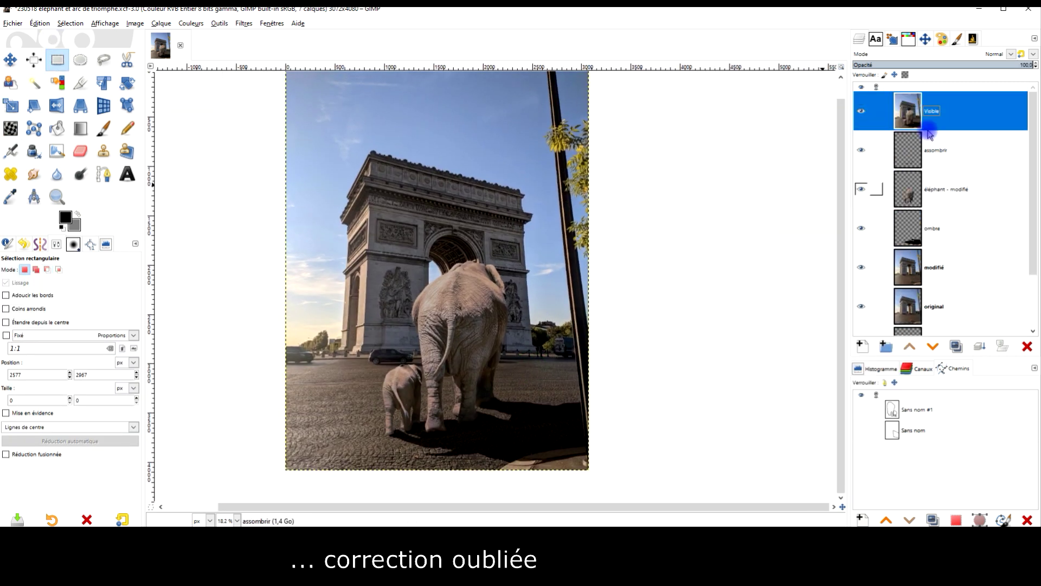
pyautogui.doubleClick(930, 112)
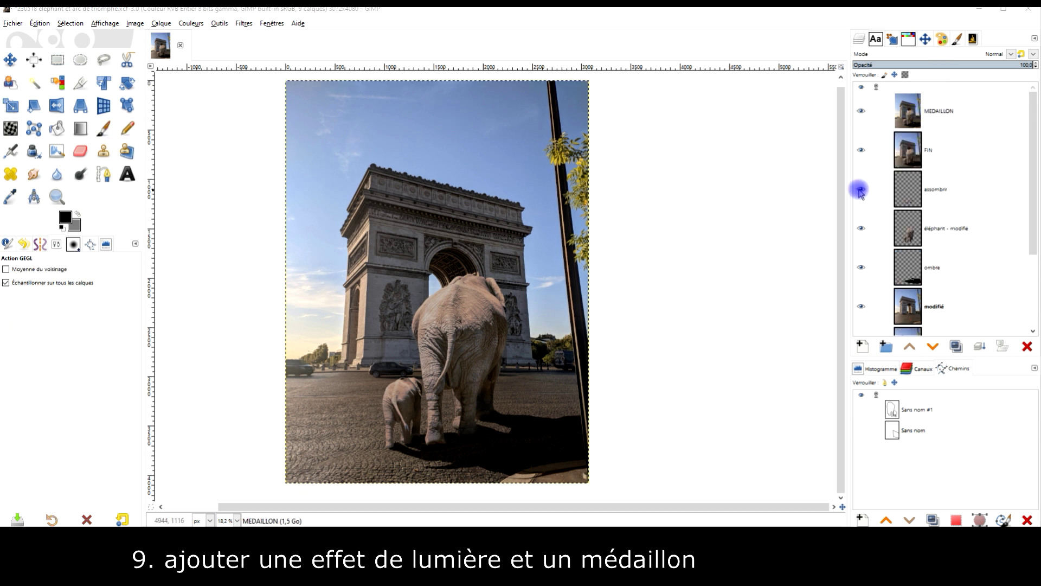
# Add a transparent éclat layer in Écran mode, with white foreground over black.
pyautogui.click(869, 353)
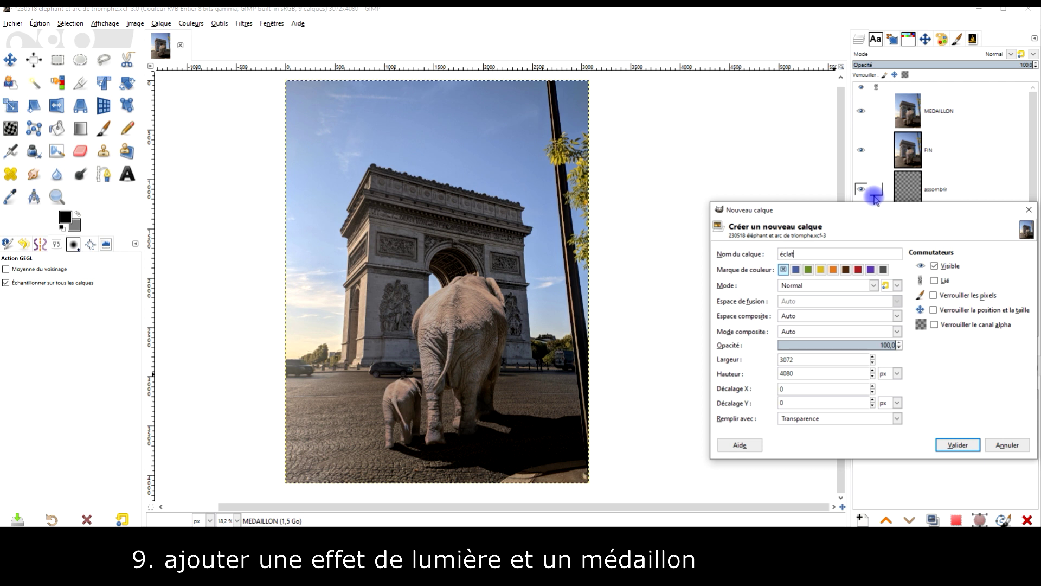
pyautogui.click(808, 291)
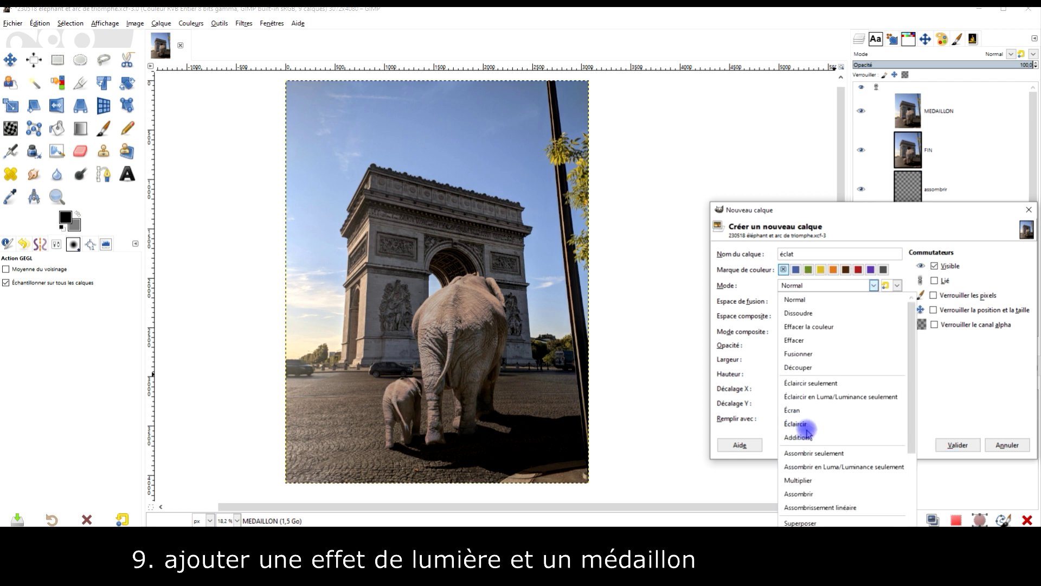
pyautogui.click(797, 410)
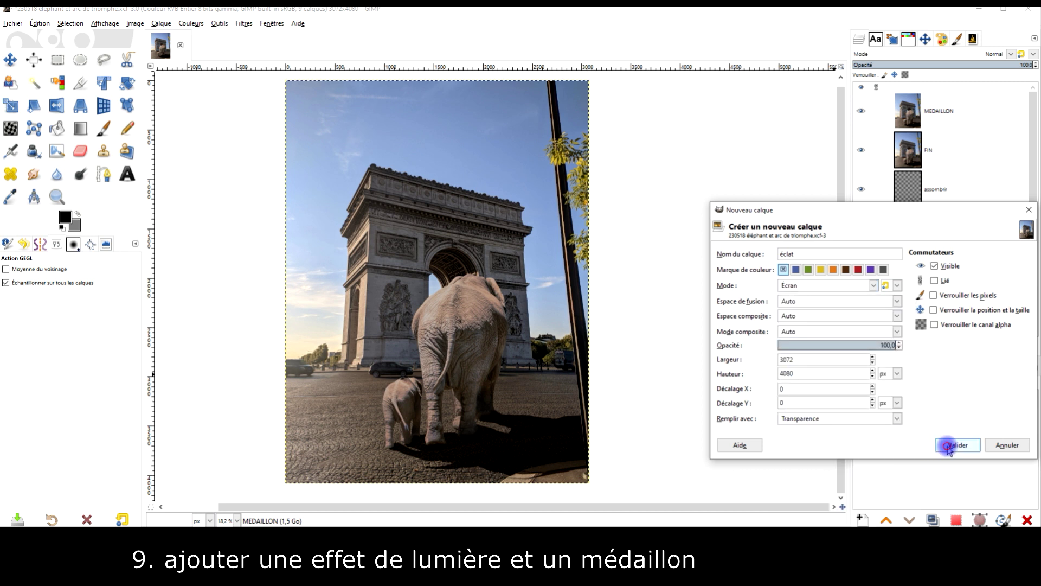
pyautogui.click(956, 445)
pyautogui.click(62, 227)
pyautogui.click(77, 213)
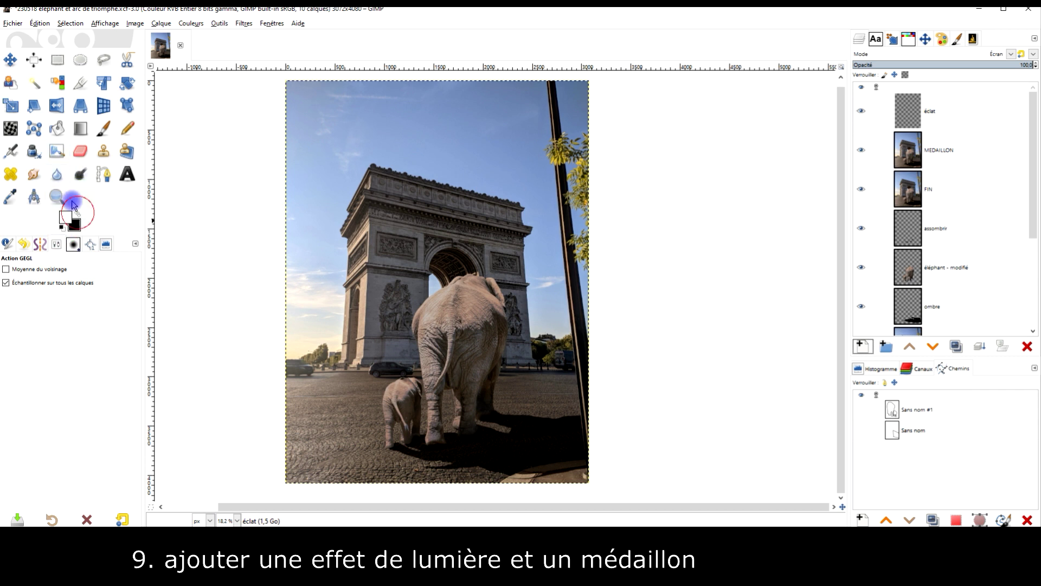
# Draw a radial white gradient from the left edge onto the éclat layer.
pyautogui.click(80, 128)
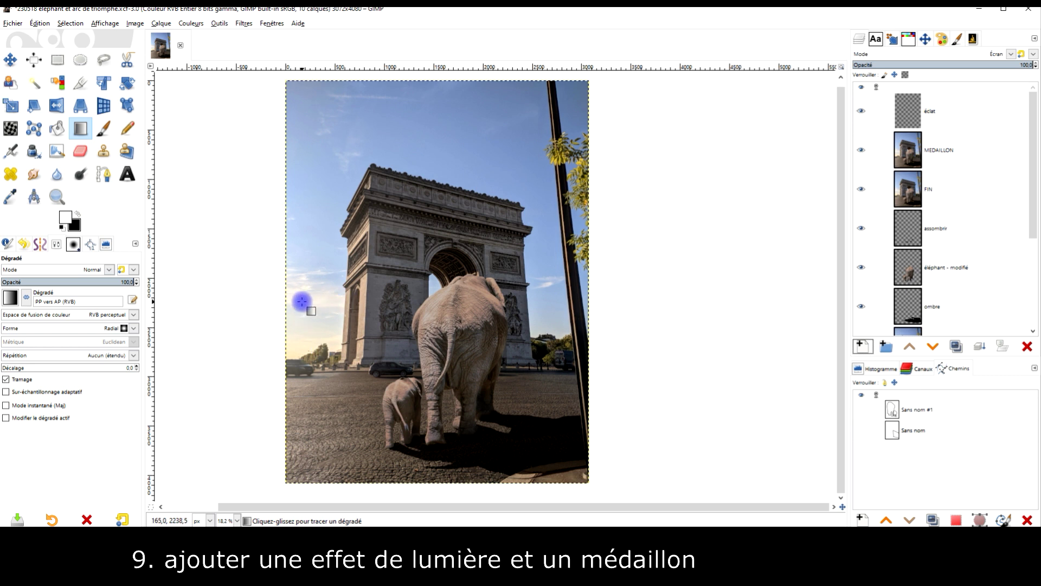
pyautogui.moveTo(288, 355); pyautogui.dragTo(497, 445)
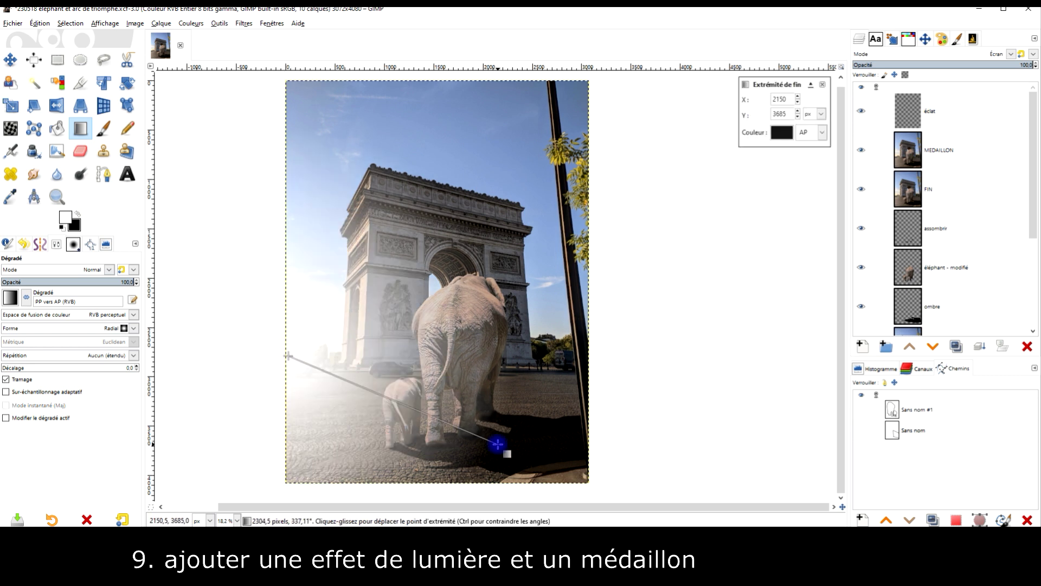
pyautogui.press('Return')
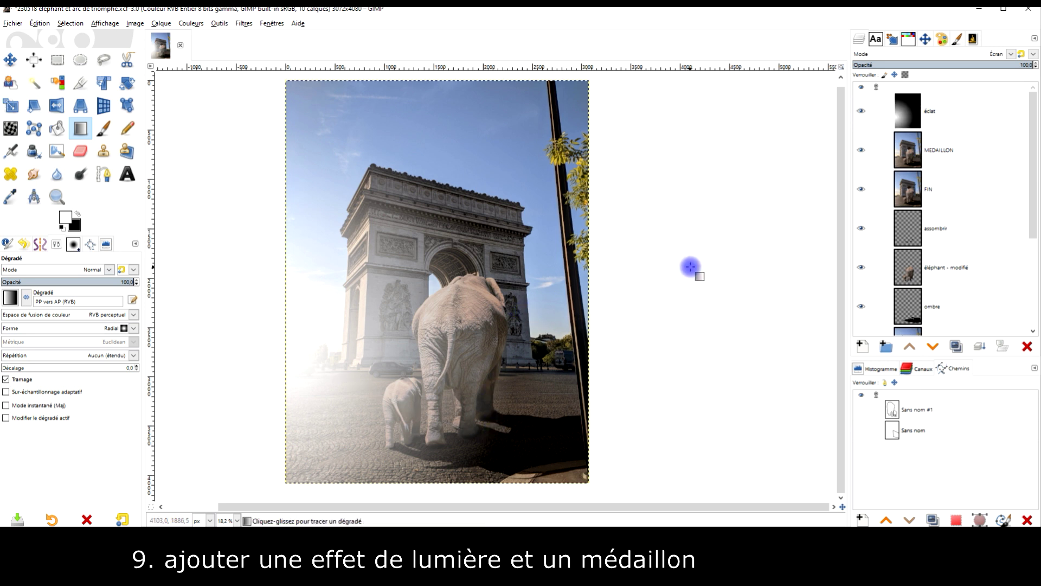
pyautogui.scroll(2, 326, 402)
pyautogui.moveTo(386, 339); pyautogui.dragTo(384, 314)
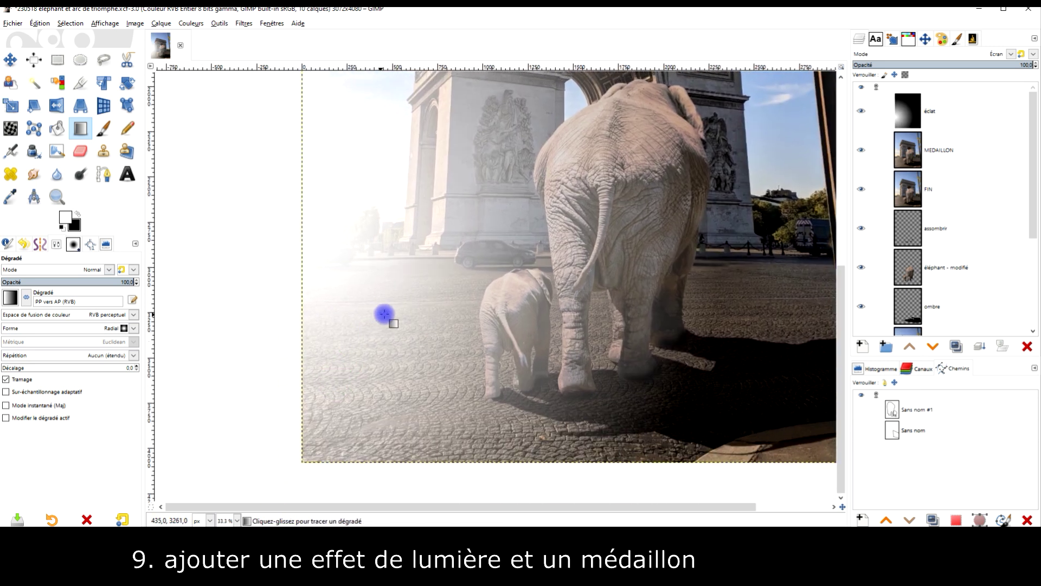
# With éclat hidden, sample the pale sky tone e8e1d9 near the horizon, then reshow éclat.
pyautogui.click(861, 111)
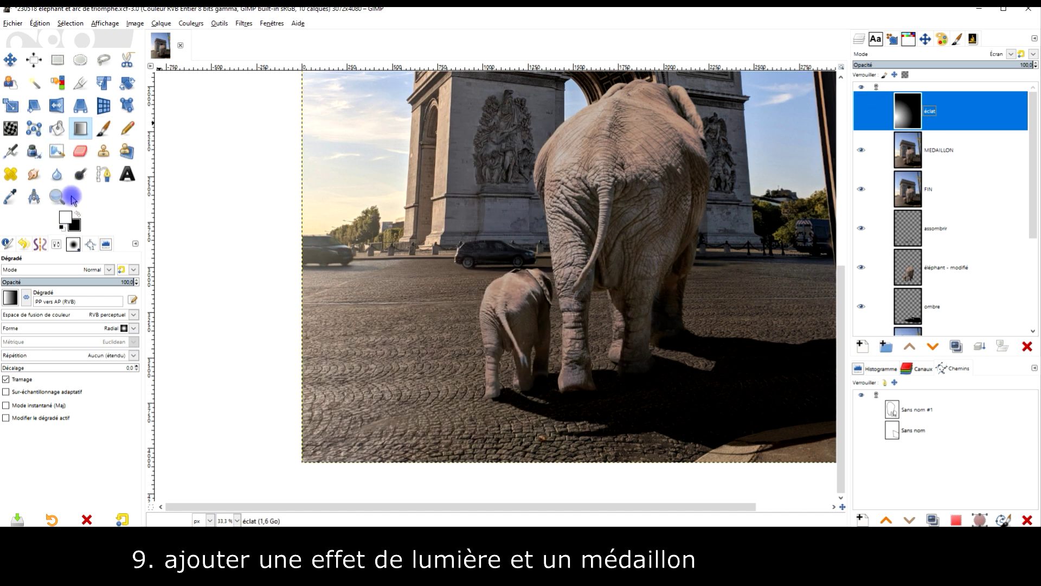
pyautogui.click(10, 196)
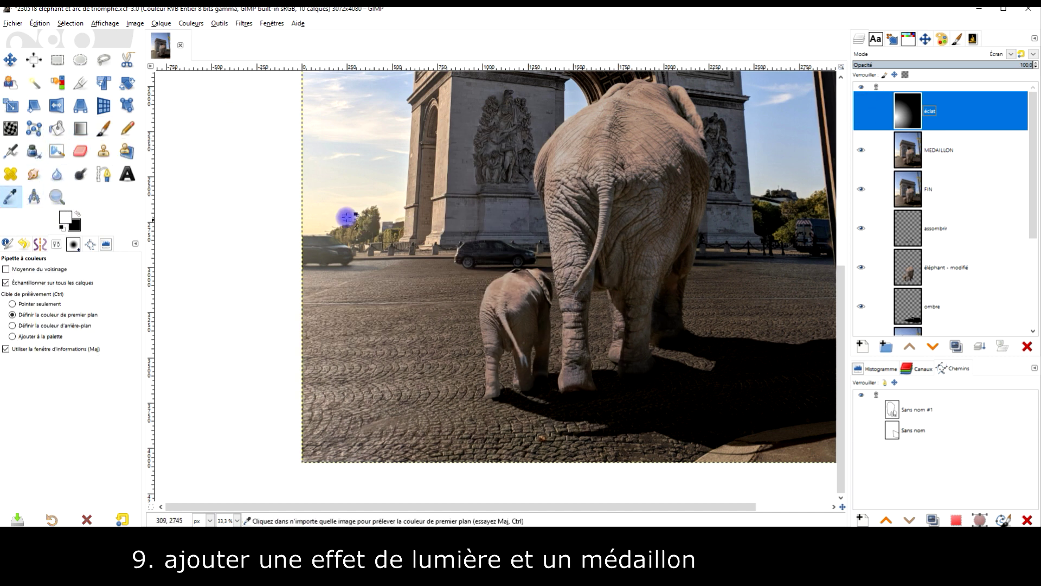
pyautogui.click(315, 228)
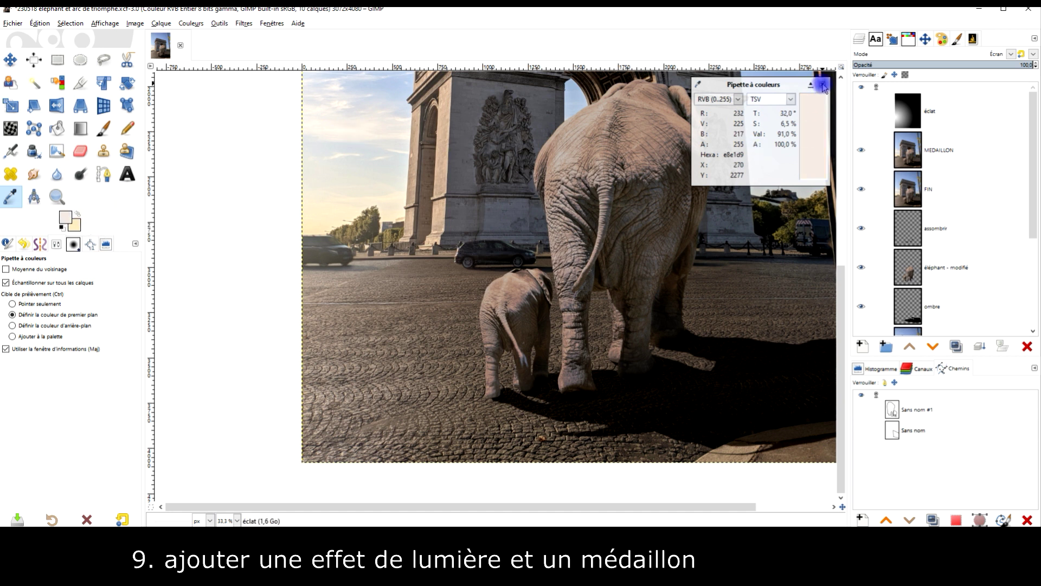
pyautogui.click(823, 85)
pyautogui.click(910, 124)
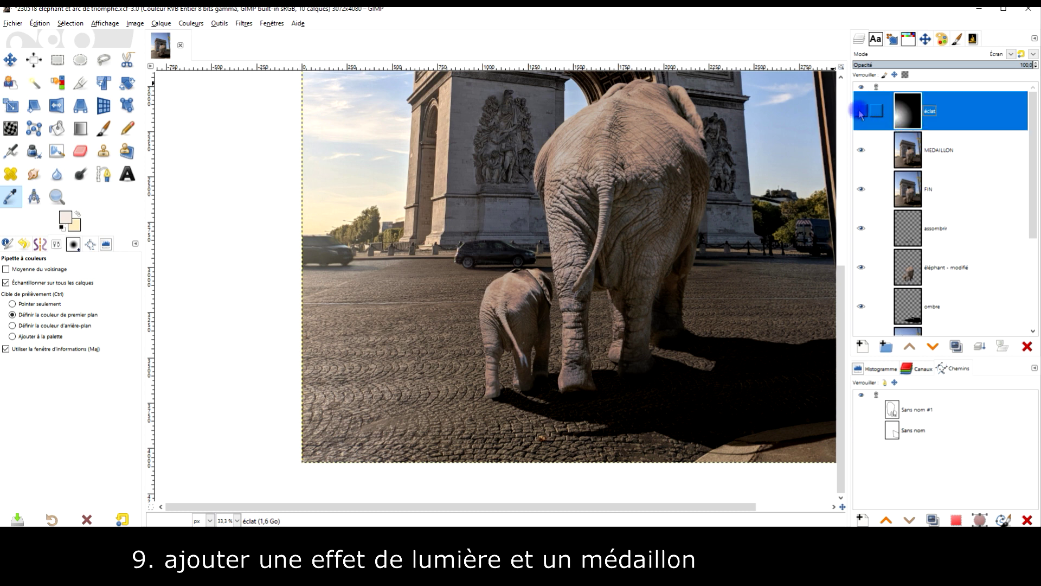
pyautogui.click(861, 111)
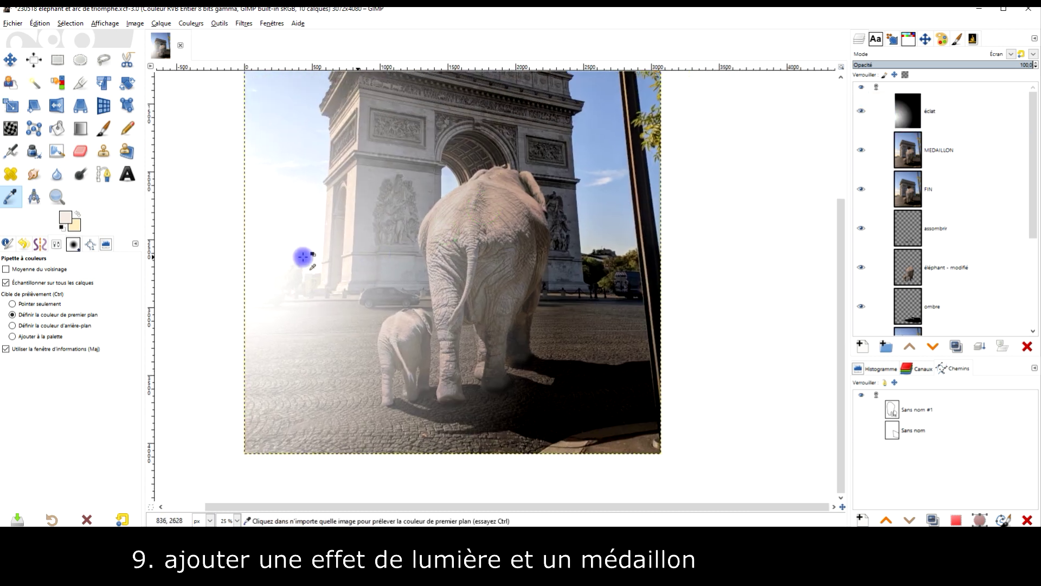
# Redraw a cream radial gradient from the left edge and lower éclat opacity to 31.8.
pyautogui.click(80, 129)
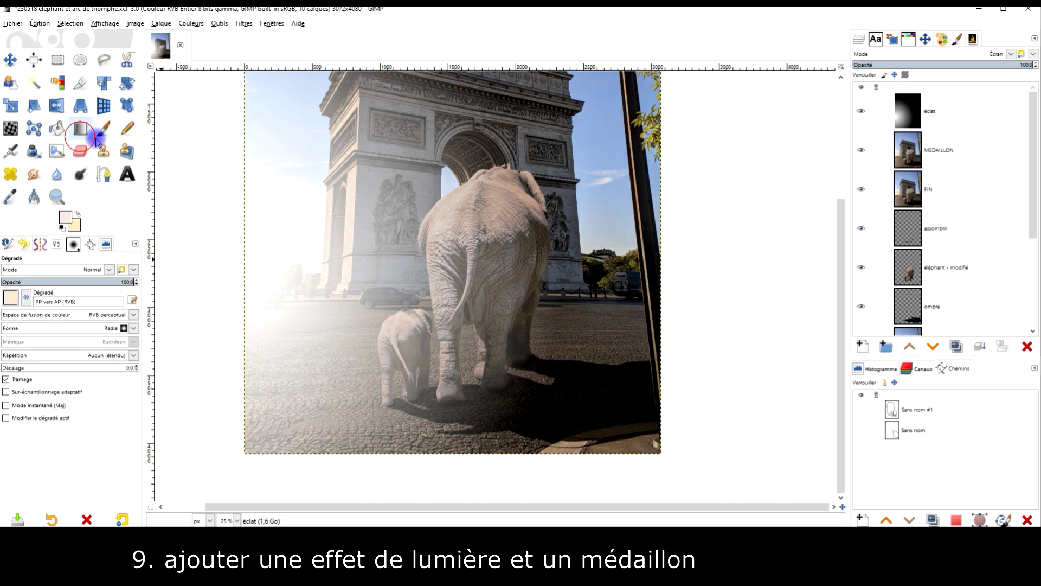
pyautogui.moveTo(254, 268); pyautogui.dragTo(515, 420)
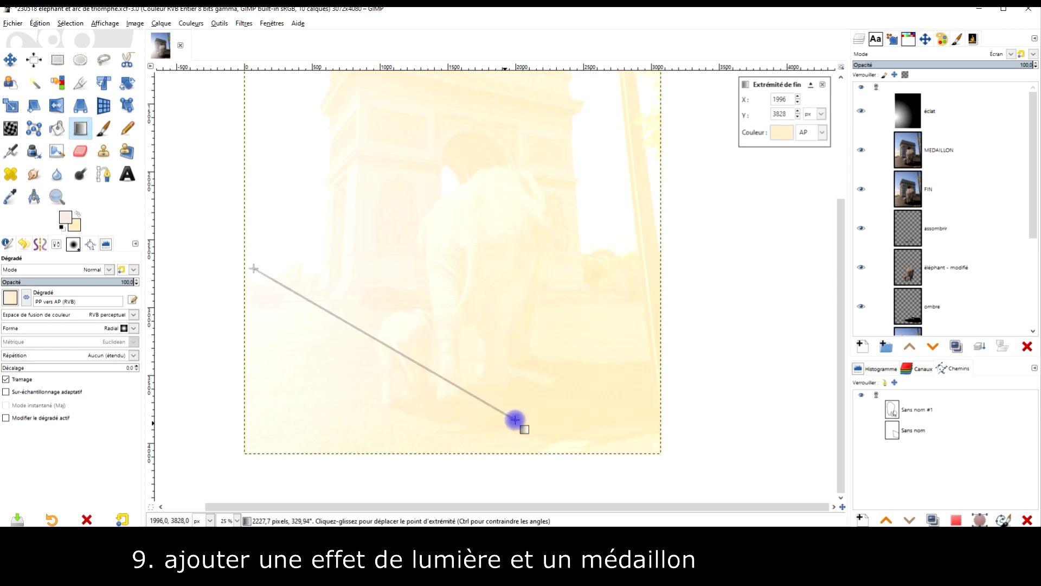
pyautogui.scroll(1, 324, 320)
pyautogui.scroll(-2, 329, 319)
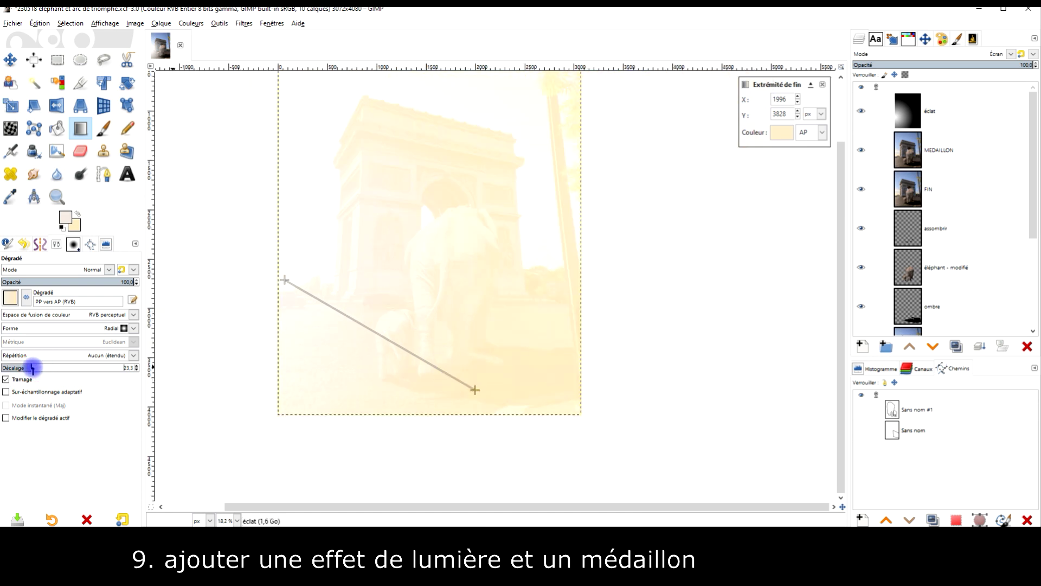
pyautogui.moveTo(33, 368)
pyautogui.mouseDown()
pyautogui.moveTo(138, 368)
pyautogui.moveTo(9, 368)
pyautogui.mouseUp()
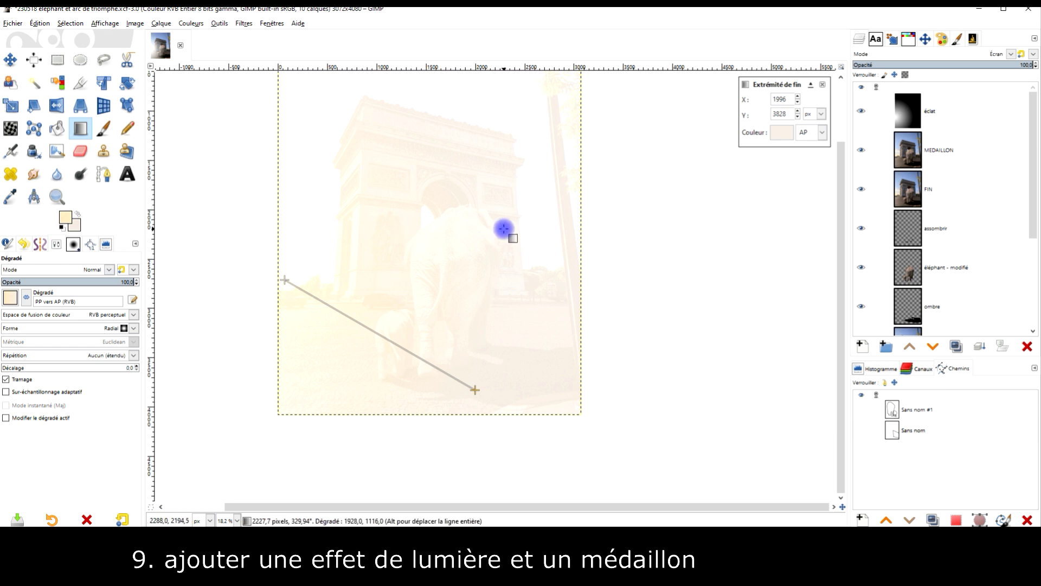
pyautogui.click(824, 87)
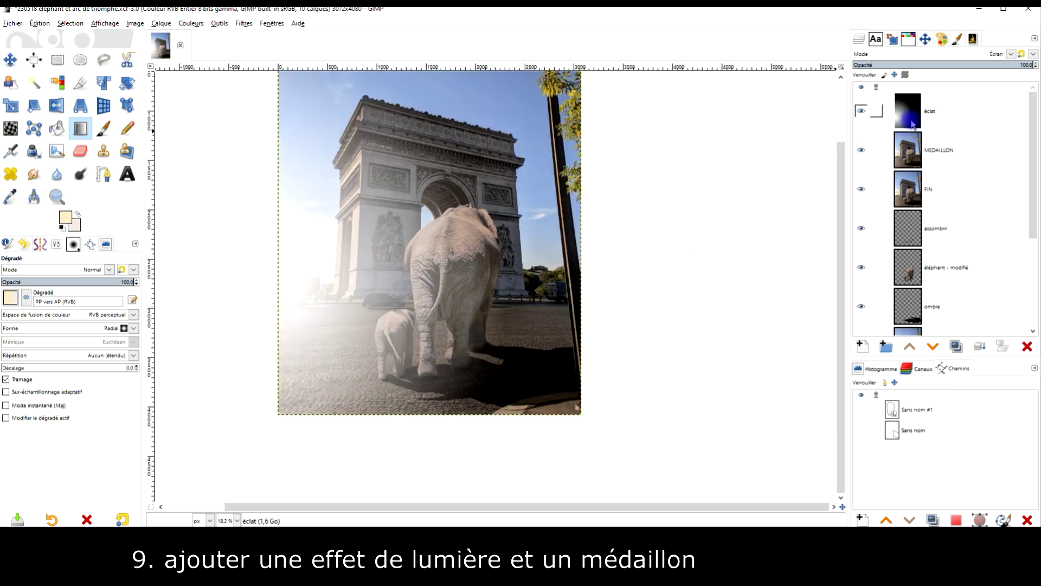
pyautogui.click(913, 125)
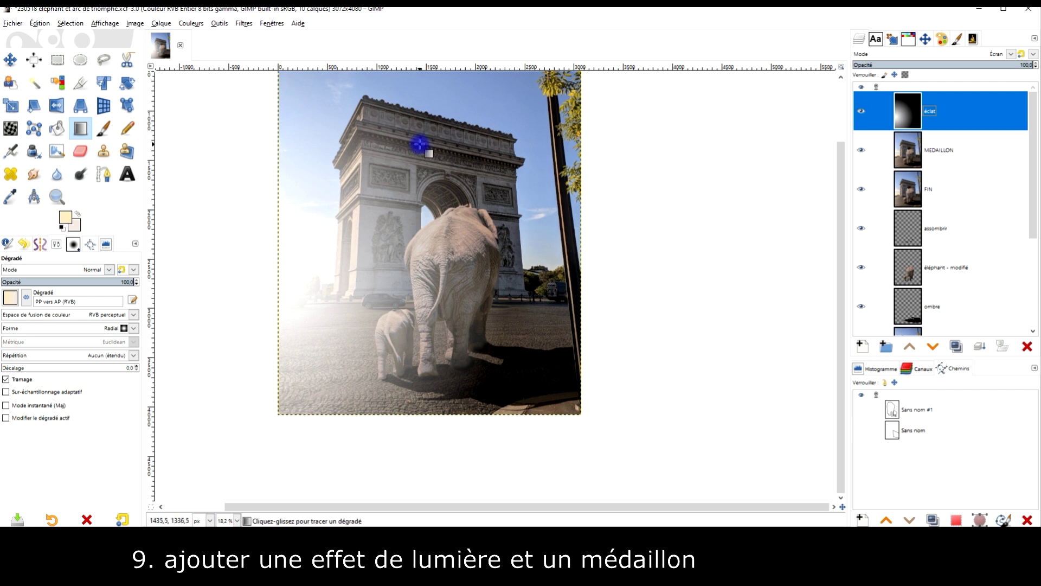
pyautogui.moveTo(950, 65); pyautogui.dragTo(936, 63)
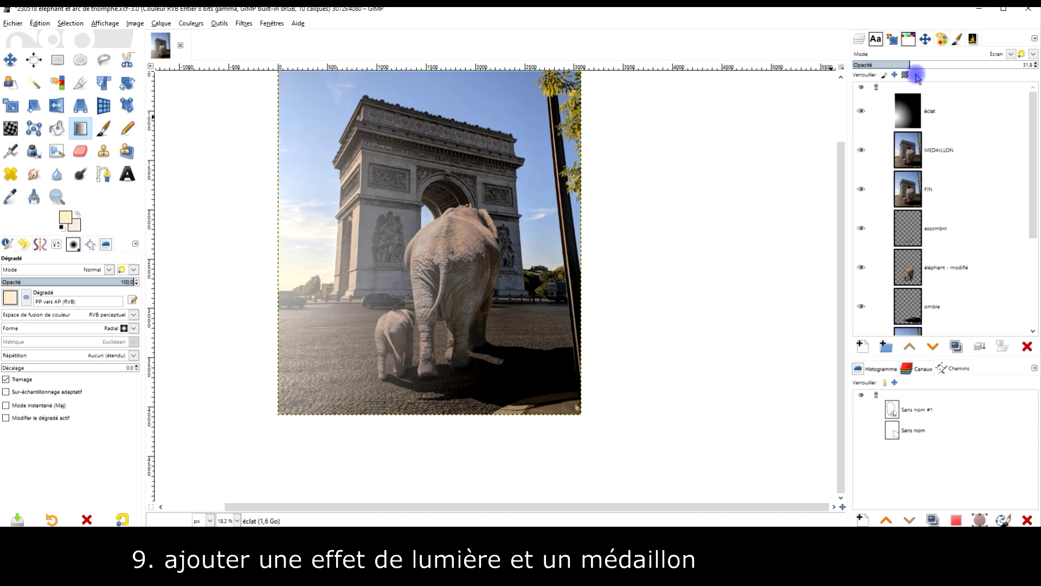
# Set éclat to Superposer blending at 100% opacity and repaint the radial glow.
pyautogui.click(944, 56)
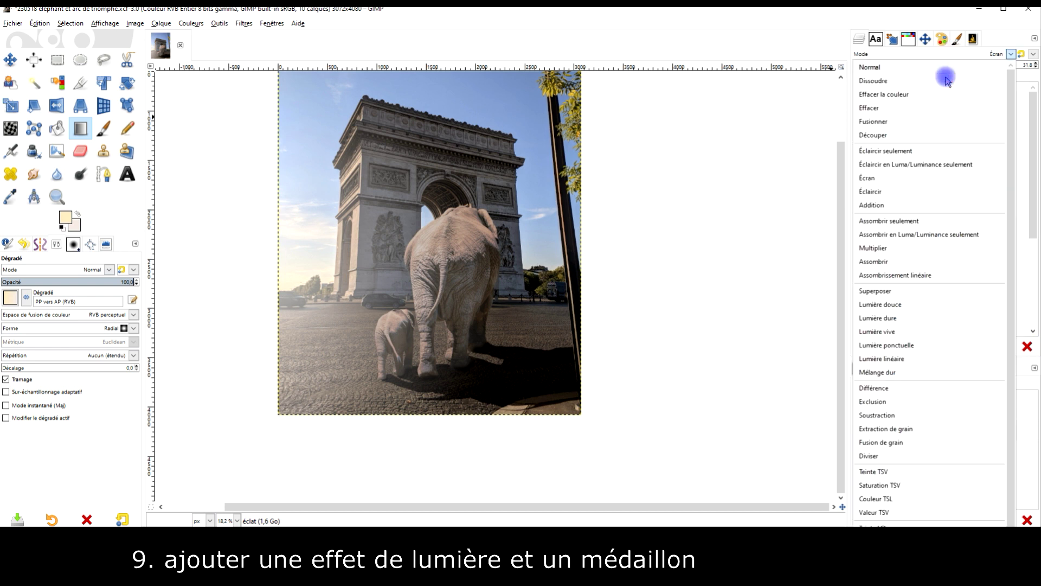
pyautogui.click(908, 297)
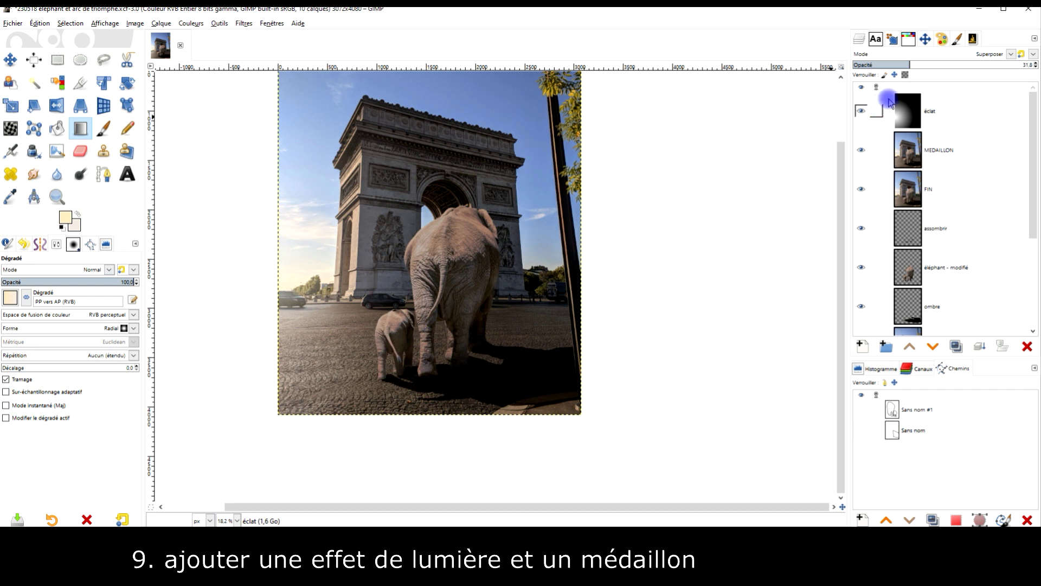
pyautogui.moveTo(957, 64); pyautogui.dragTo(1031, 88)
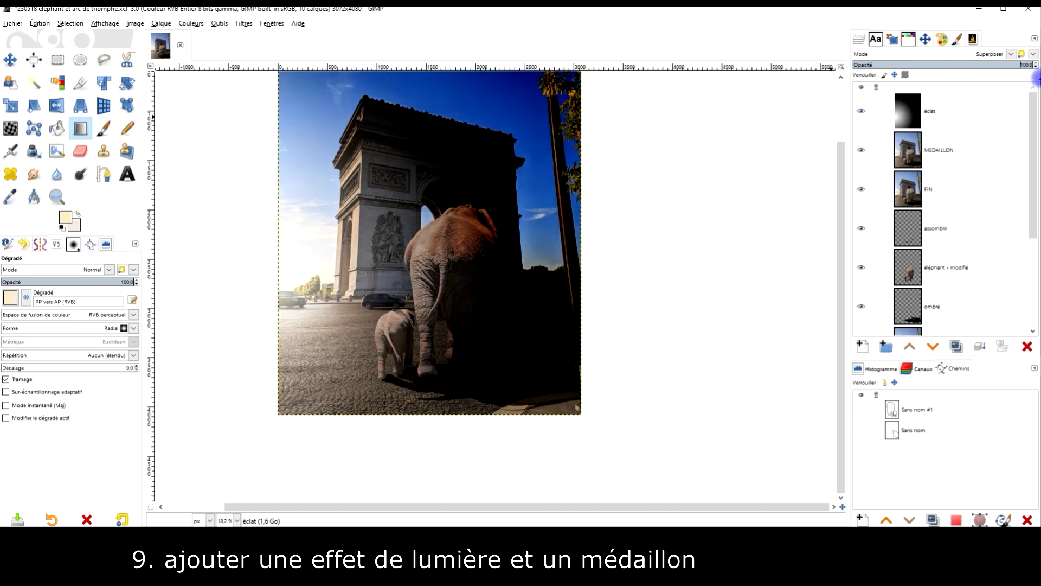
pyautogui.click(915, 126)
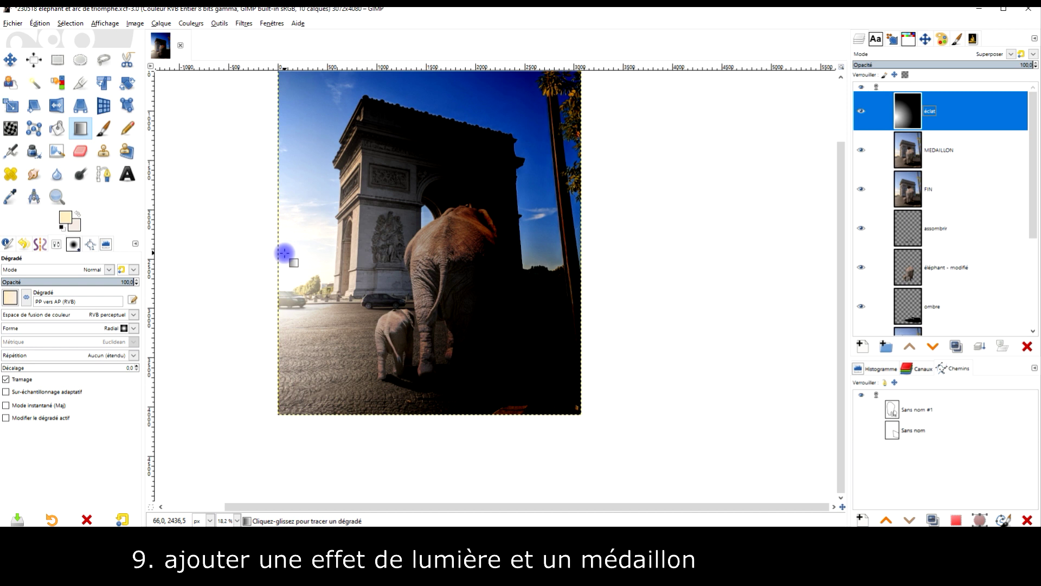
pyautogui.moveTo(284, 278)
pyautogui.mouseDown()
pyautogui.moveTo(546, 395)
pyautogui.moveTo(542, 382)
pyautogui.moveTo(578, 358)
pyautogui.mouseUp()
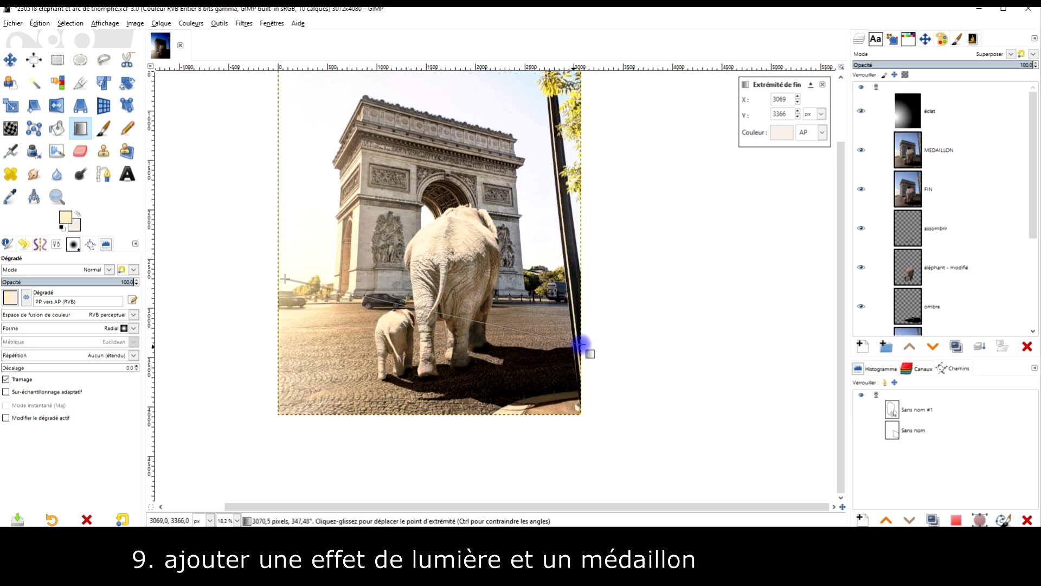
pyautogui.press('Return')
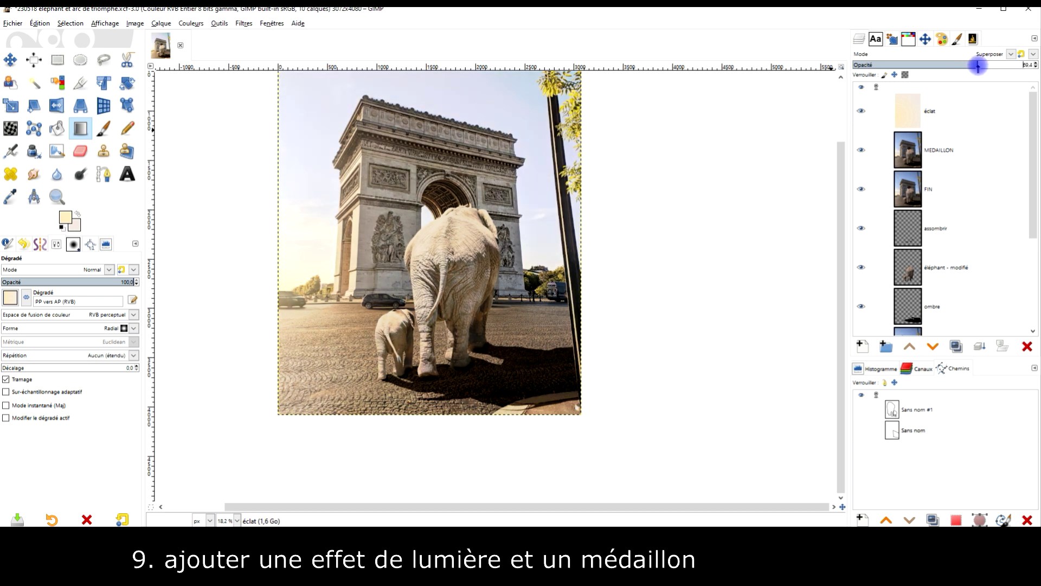
# Compare the glow on and off while adjusting its opacity, ending near 40.
pyautogui.click(861, 112)
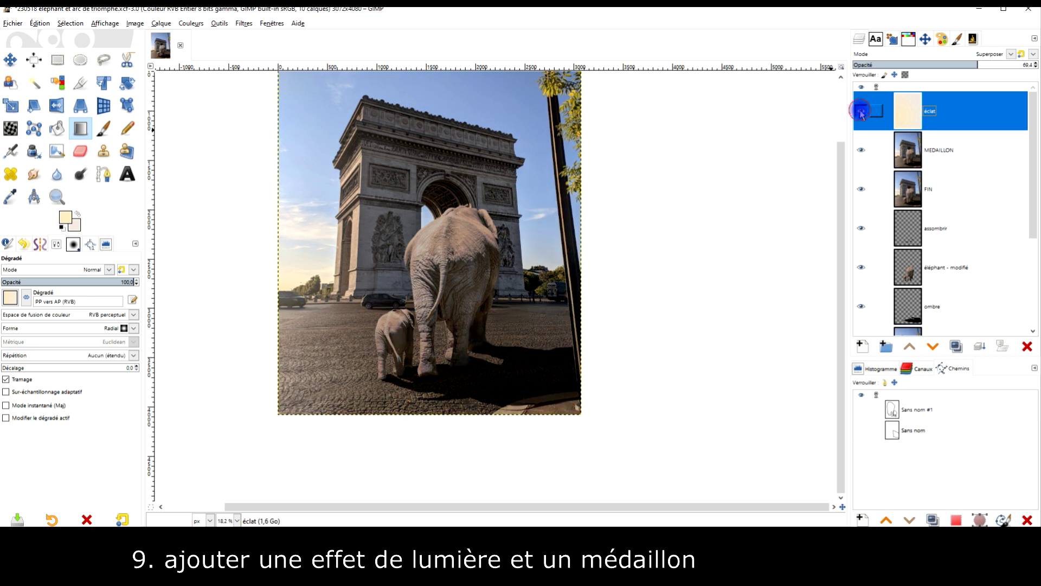
pyautogui.click(862, 111)
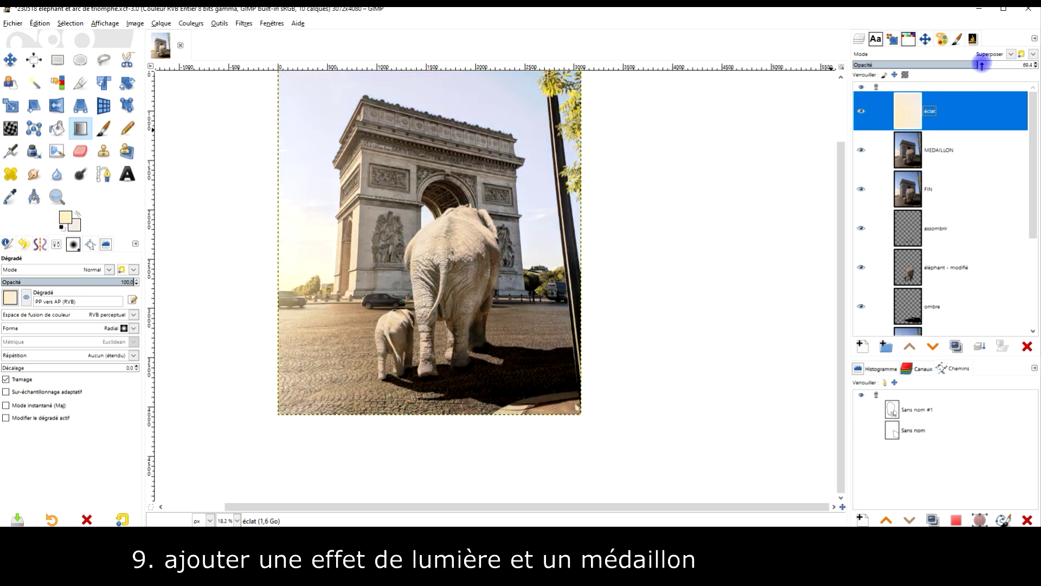
pyautogui.moveTo(981, 64); pyautogui.dragTo(1036, 67)
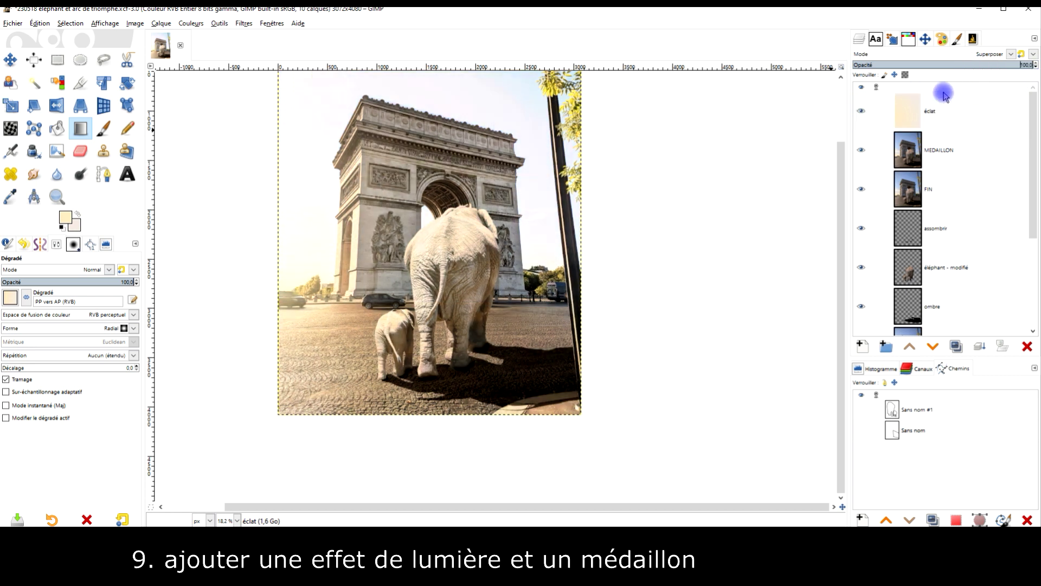
pyautogui.click(906, 65)
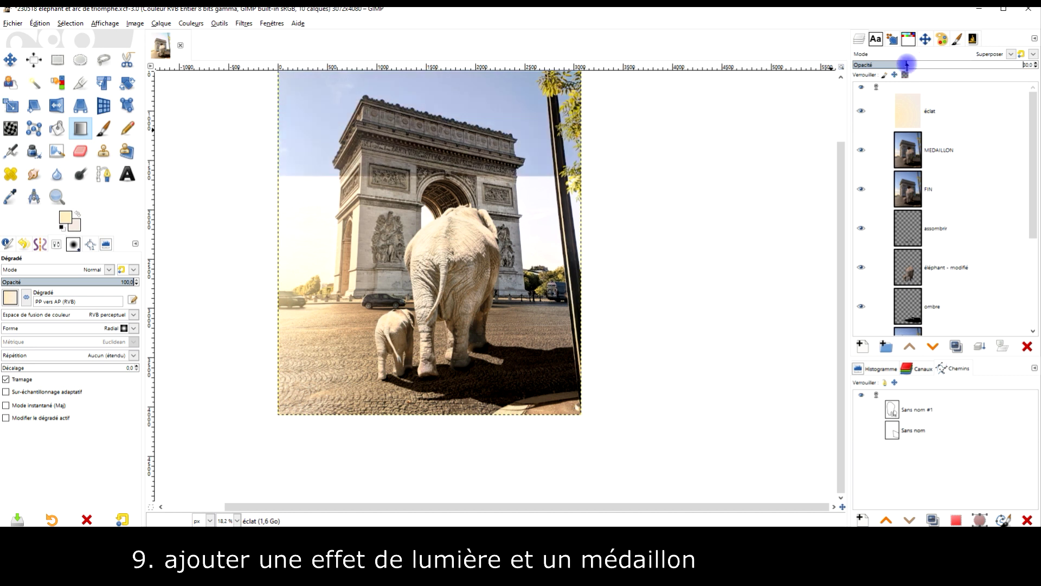
pyautogui.click(861, 112)
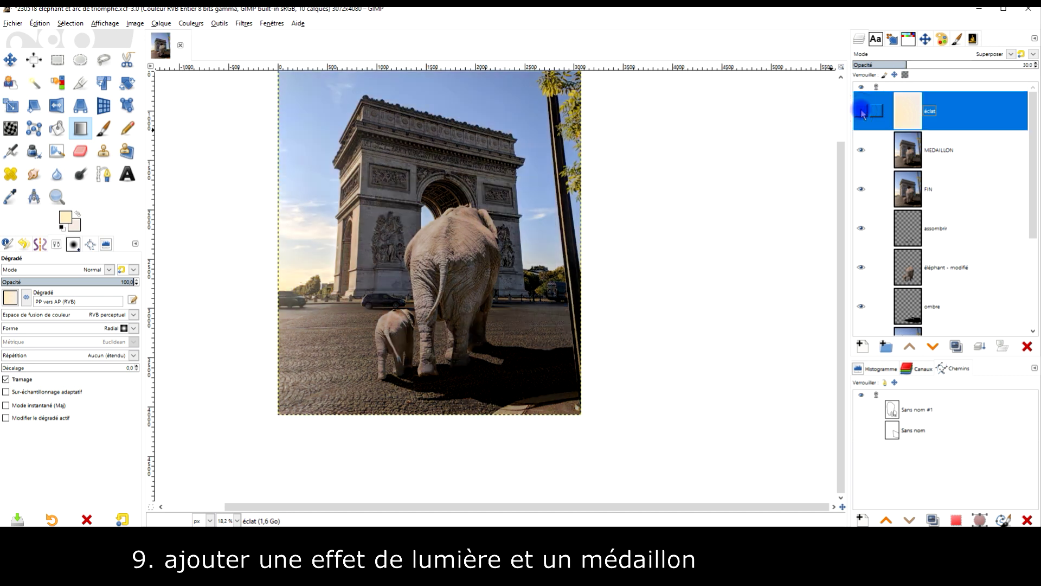
pyautogui.click(862, 111)
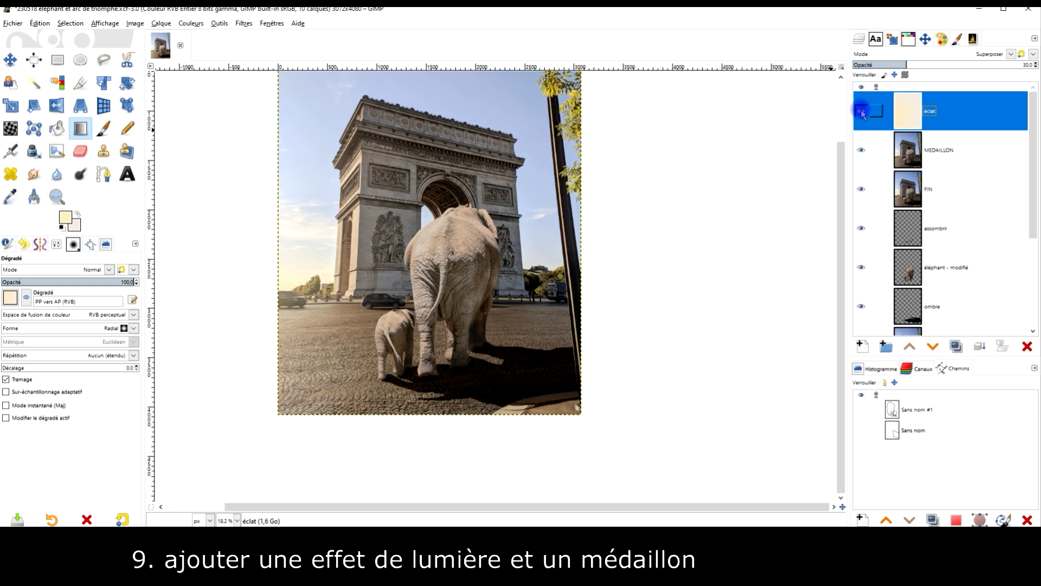
pyautogui.scroll(3, 478, 271)
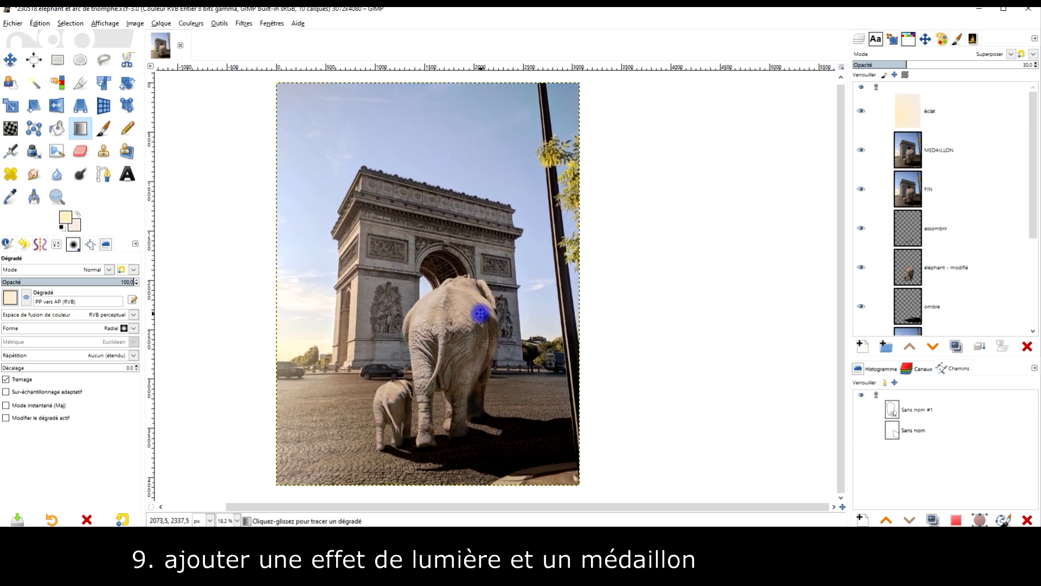
pyautogui.click(860, 111)
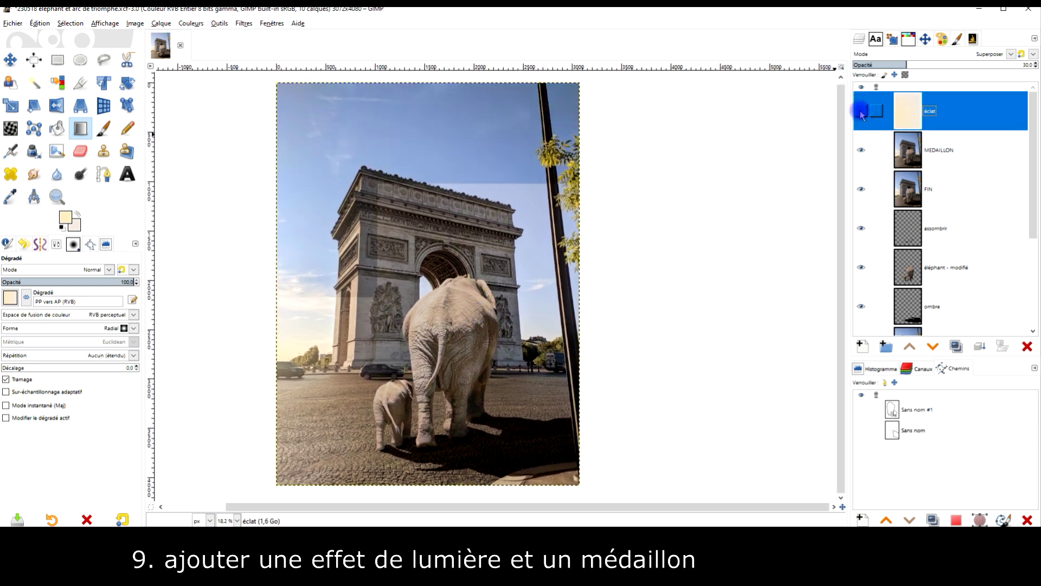
pyautogui.click(861, 111)
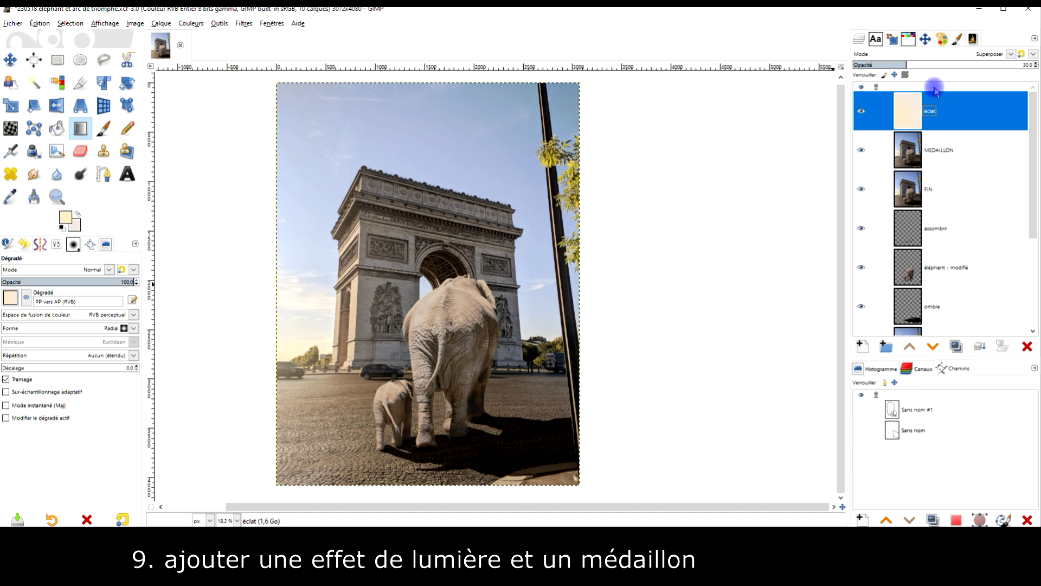
pyautogui.click(939, 65)
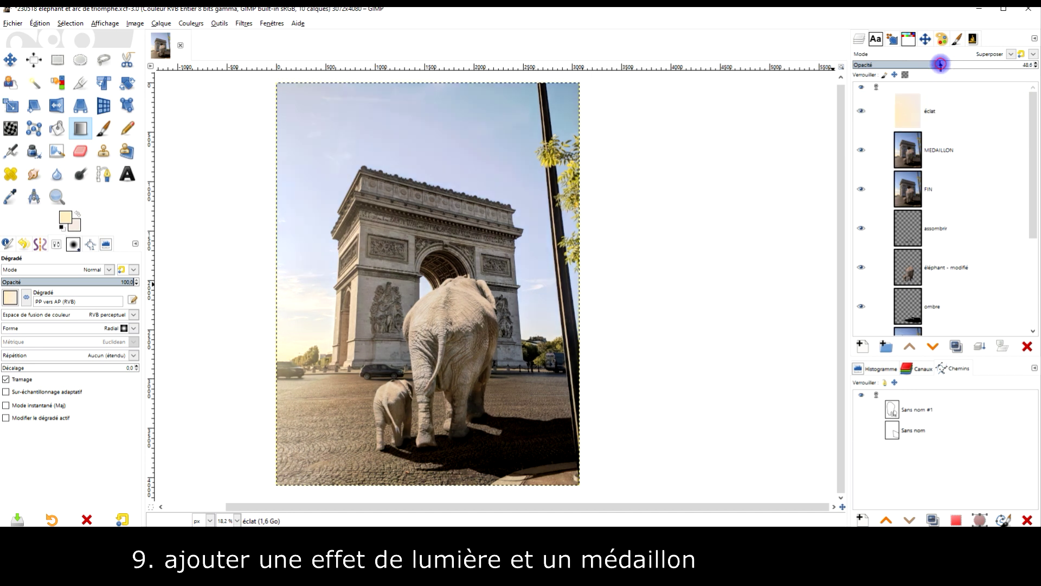
pyautogui.moveTo(929, 65); pyautogui.dragTo(923, 65)
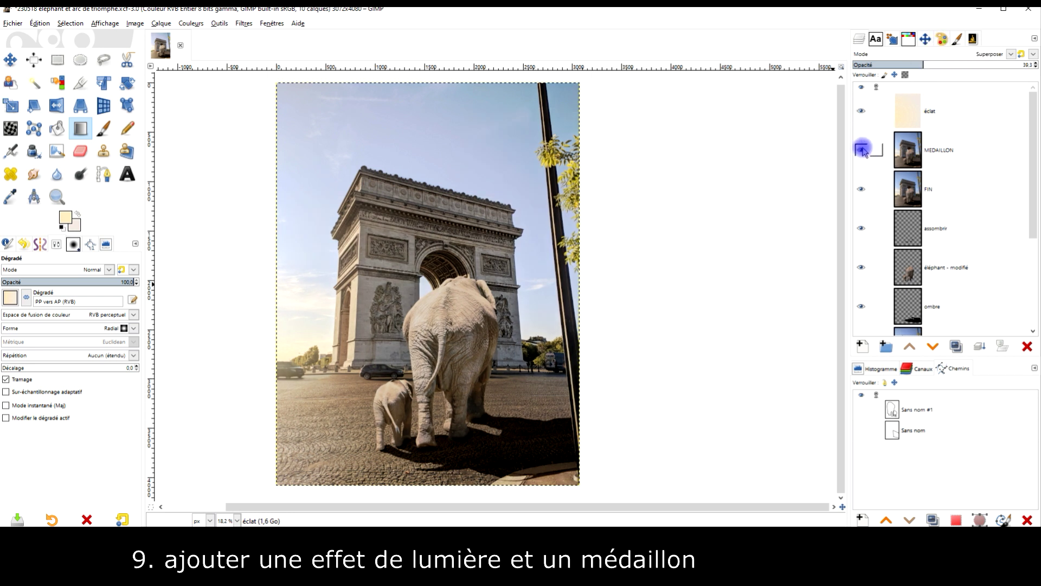
# Make a new layer from visible, delete the old MEDAILLON, and name the new one médaillon.
pyautogui.rightClick(895, 114)
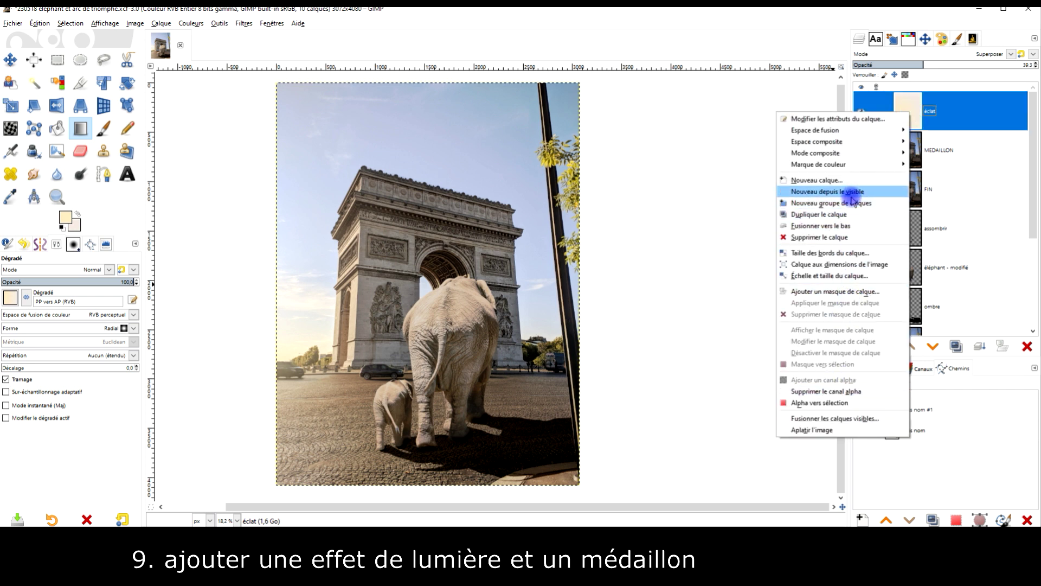
pyautogui.click(849, 192)
pyautogui.doubleClick(931, 111)
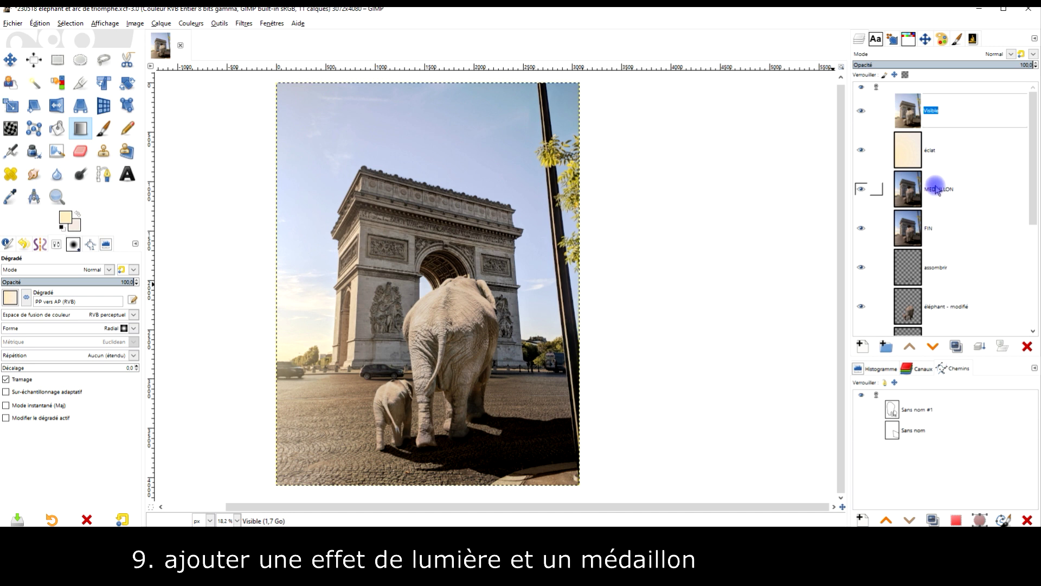
pyautogui.click(937, 188)
pyautogui.click(1027, 346)
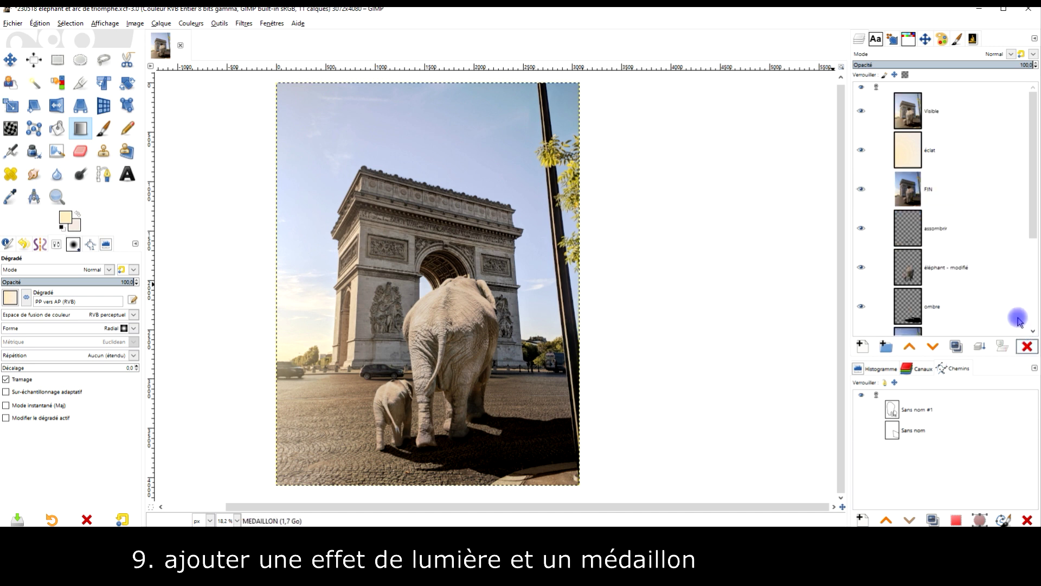
pyautogui.doubleClick(931, 110)
pyautogui.write('médaillon')
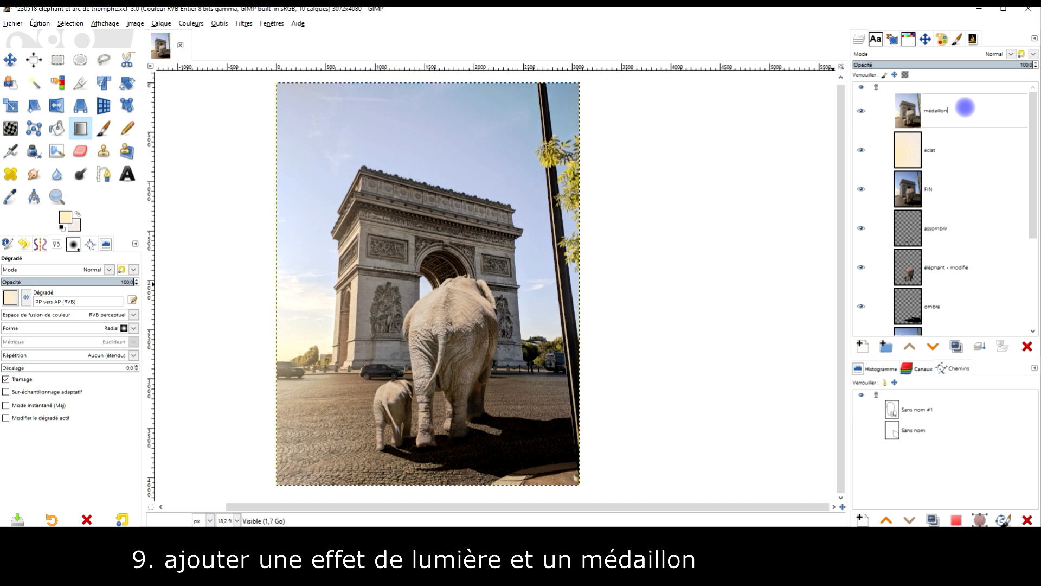
pyautogui.press('Return')
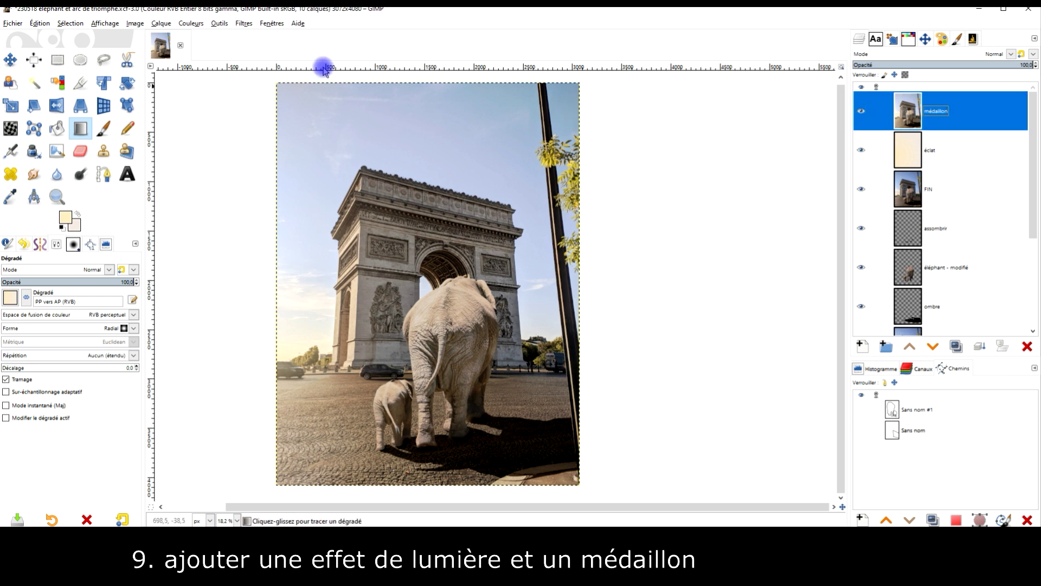
pyautogui.click(239, 24)
pyautogui.moveTo(275, 121)
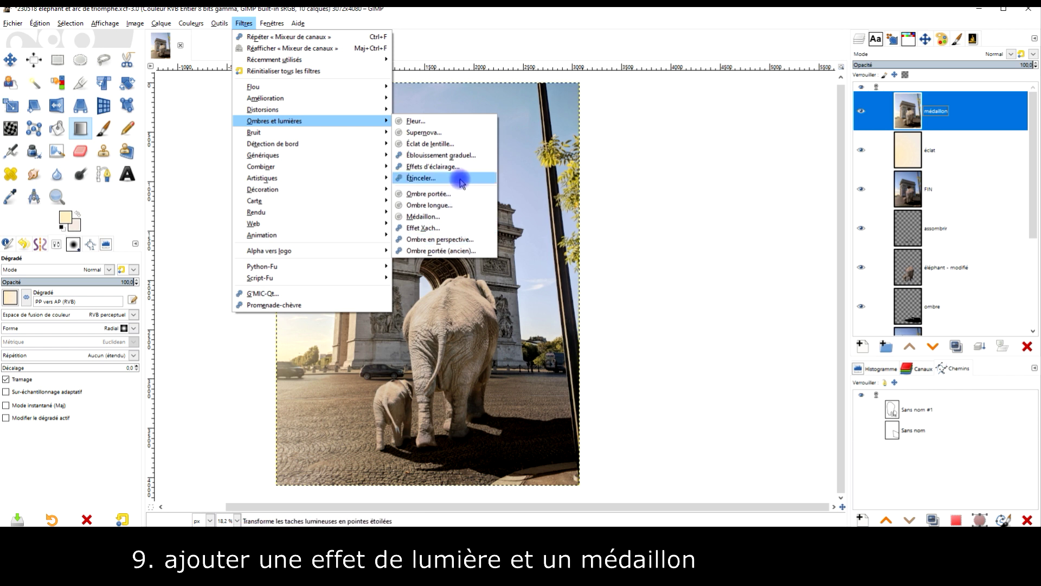
# Preview a Square-shaped Médaillon vignette and widen its radius to about 1.665.
pyautogui.click(452, 217)
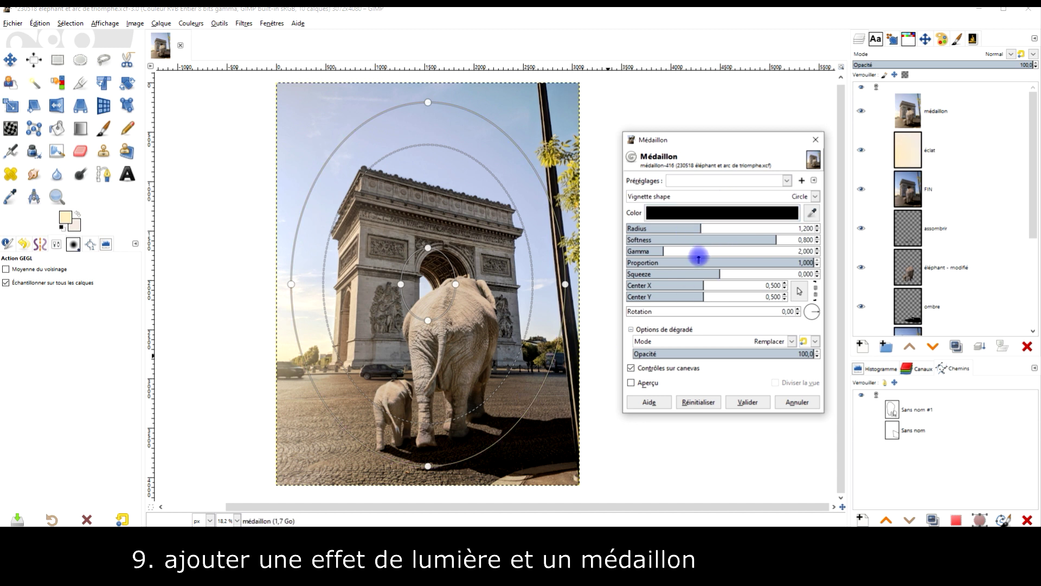
pyautogui.click(646, 382)
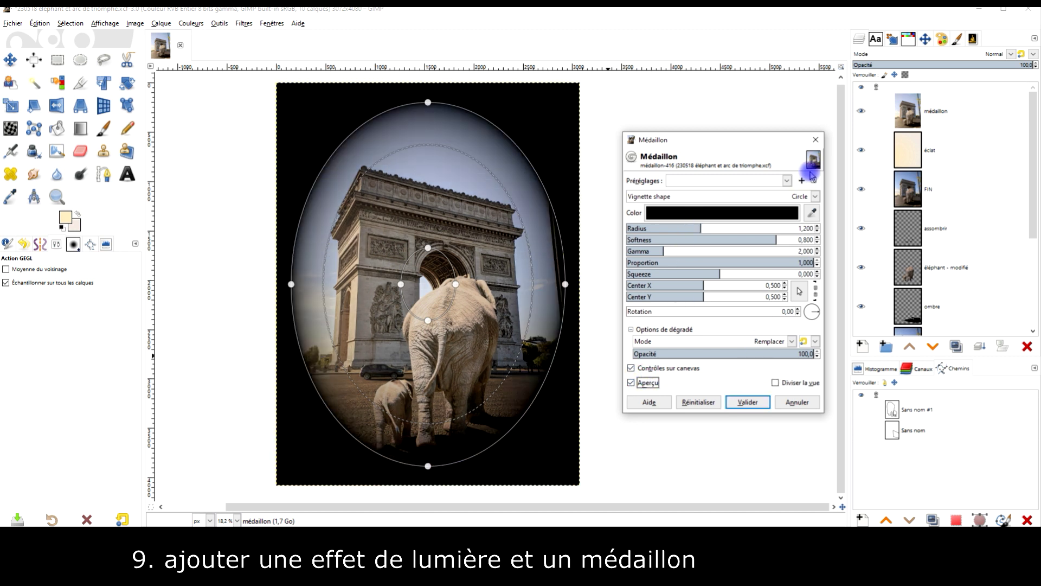
pyautogui.click(773, 196)
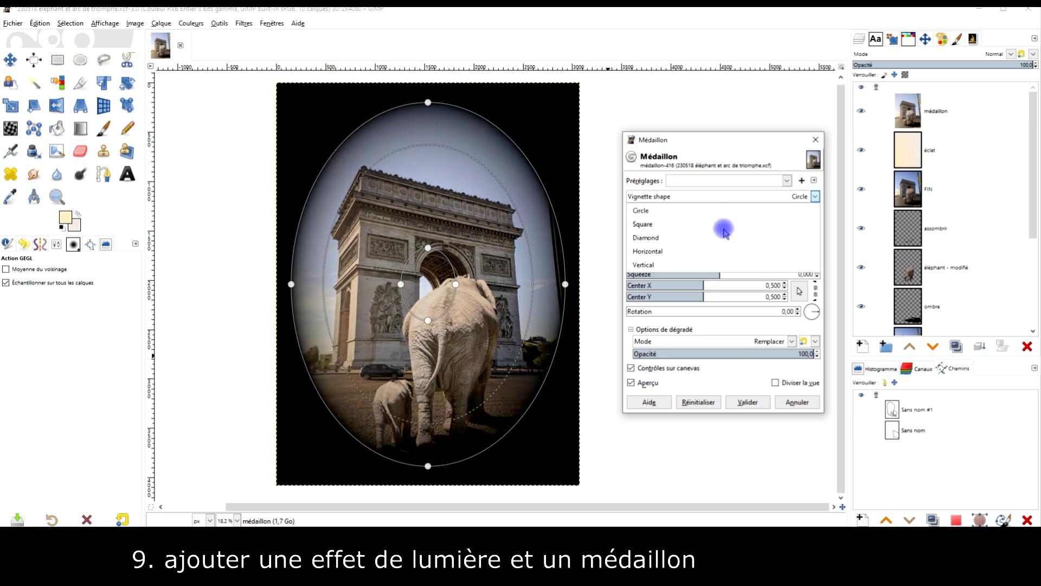
pyautogui.click(716, 251)
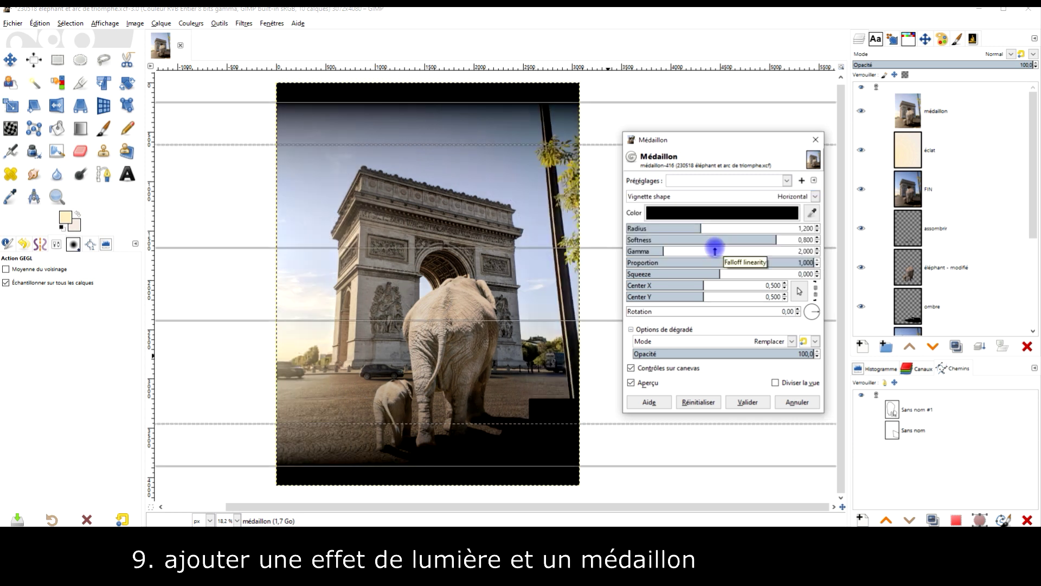
pyautogui.click(755, 197)
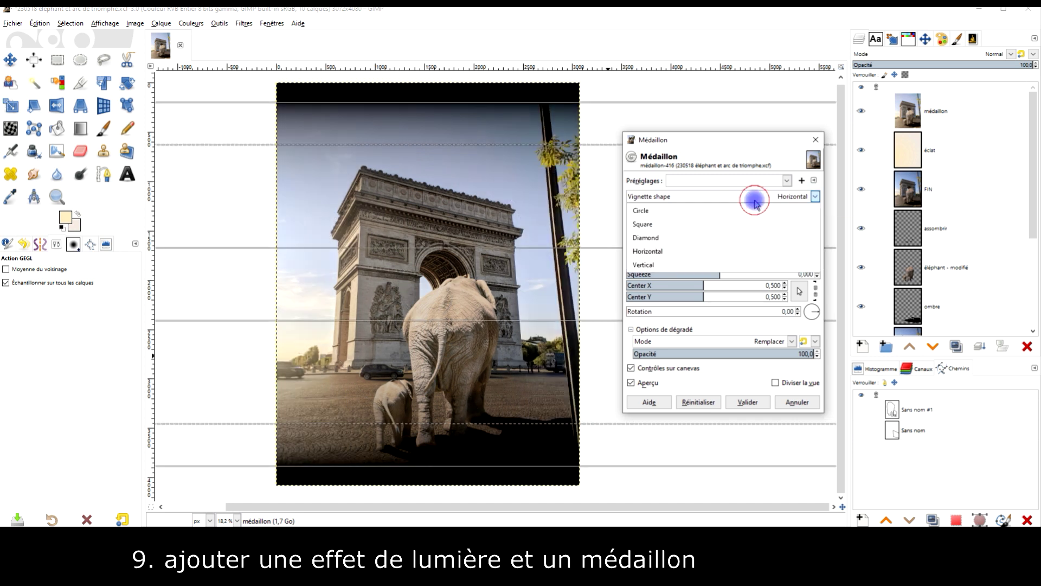
pyautogui.click(732, 225)
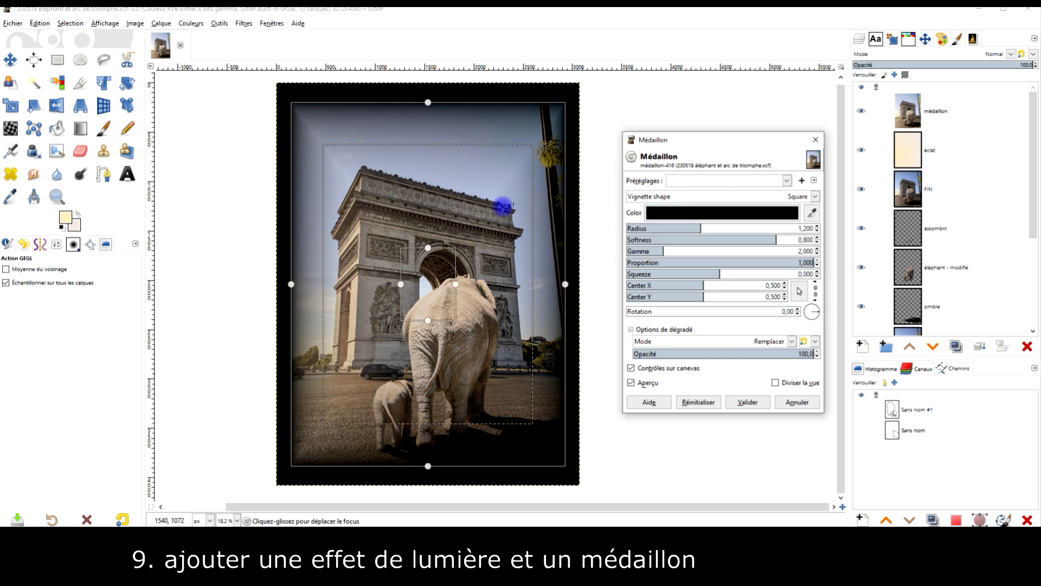
pyautogui.moveTo(667, 227)
pyautogui.mouseDown()
pyautogui.moveTo(656, 228)
pyautogui.moveTo(730, 228)
pyautogui.mouseUp()
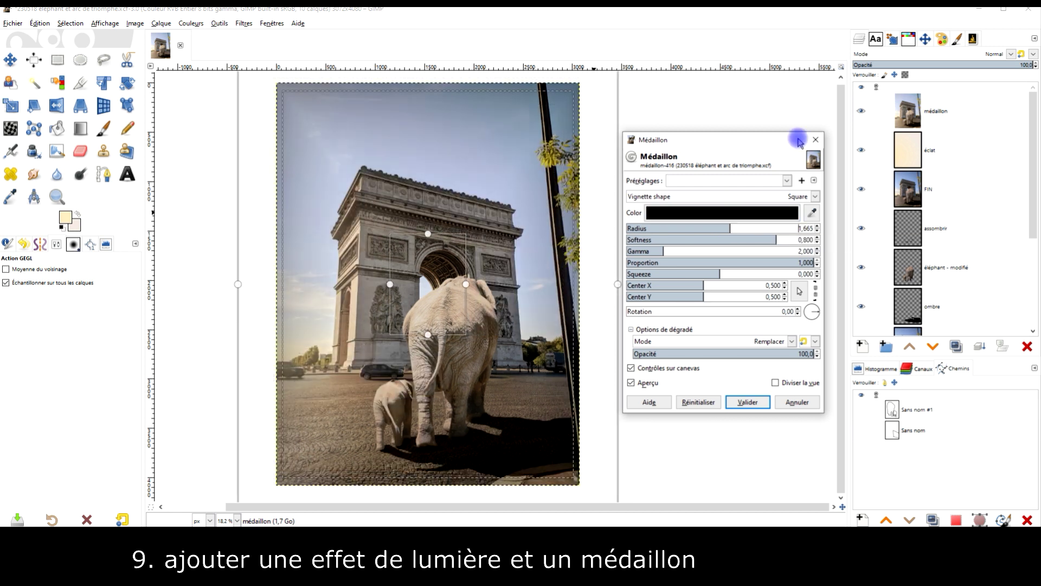
# Tune the vignette's softness to 0.561, its proportion, and gamma to 1.821.
pyautogui.click(637, 383)
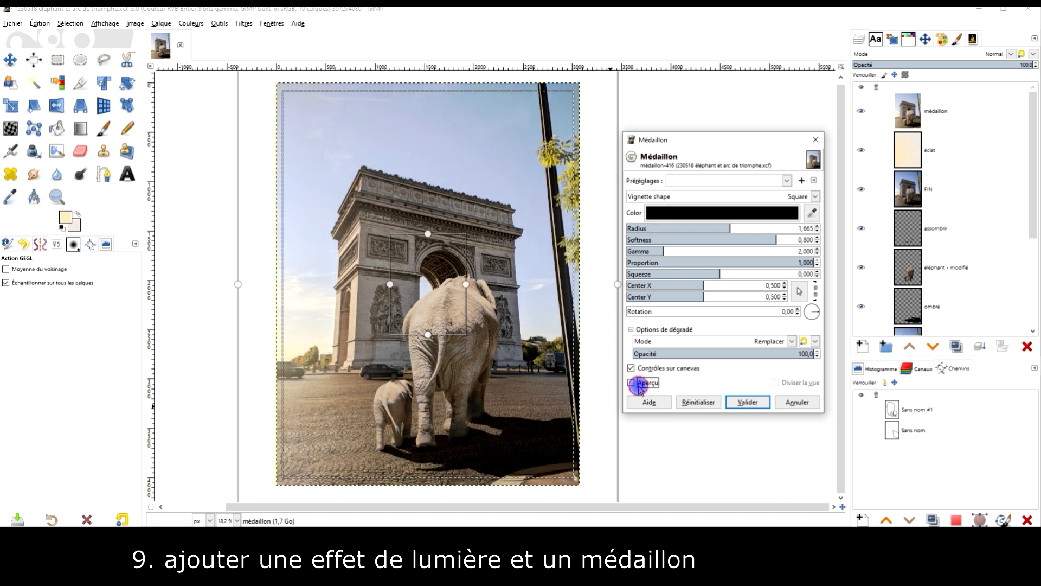
pyautogui.click(637, 383)
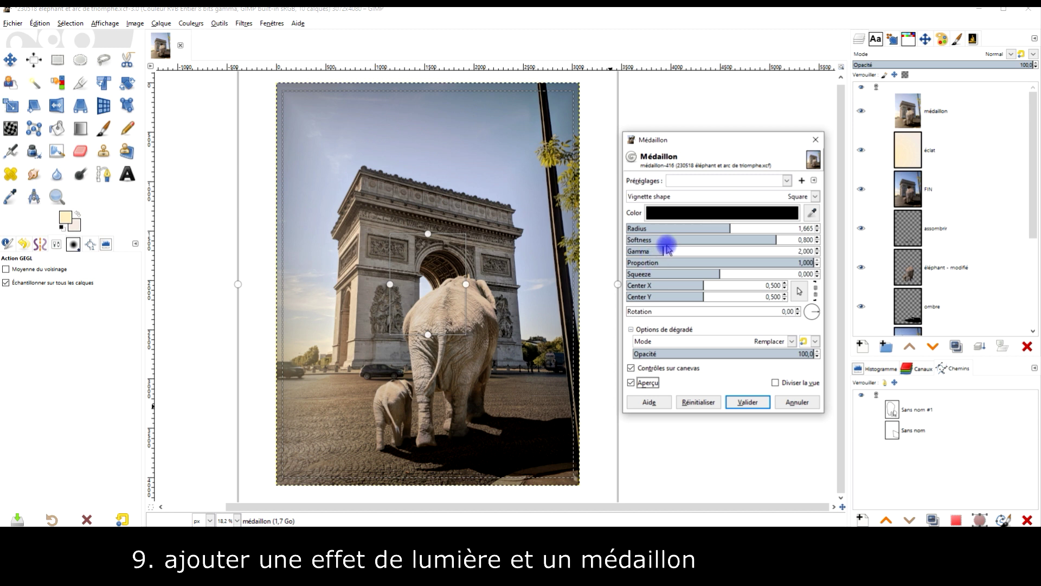
pyautogui.moveTo(672, 240); pyautogui.dragTo(717, 241)
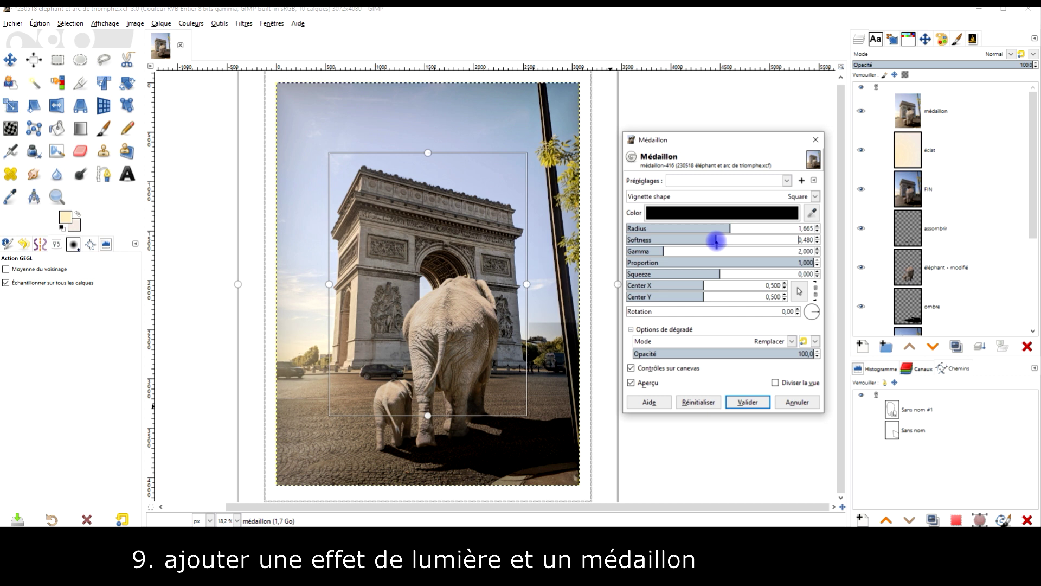
pyautogui.moveTo(716, 241); pyautogui.dragTo(732, 242)
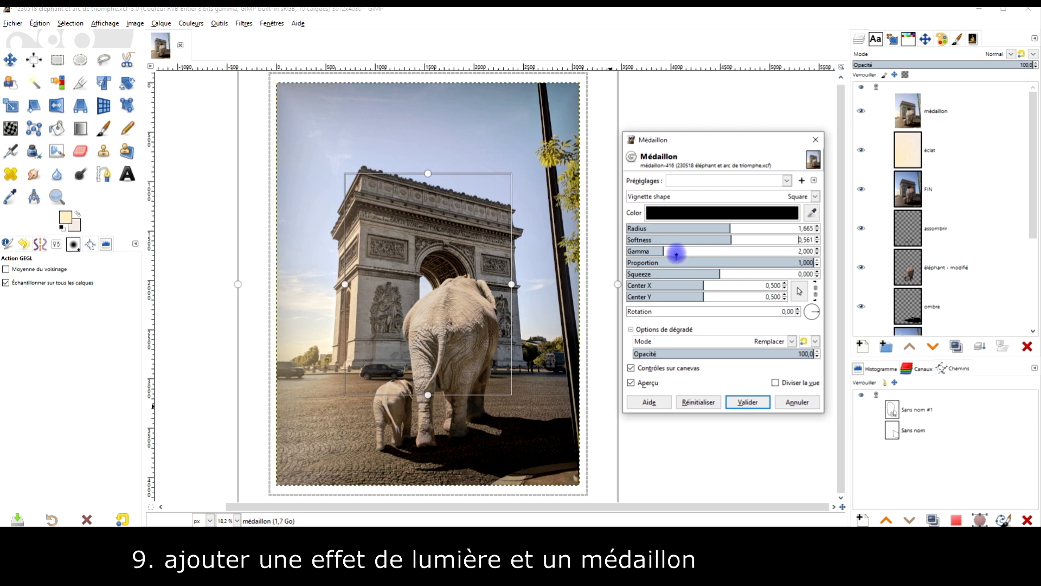
pyautogui.moveTo(672, 263)
pyautogui.mouseDown()
pyautogui.moveTo(786, 263)
pyautogui.moveTo(770, 263)
pyautogui.mouseUp()
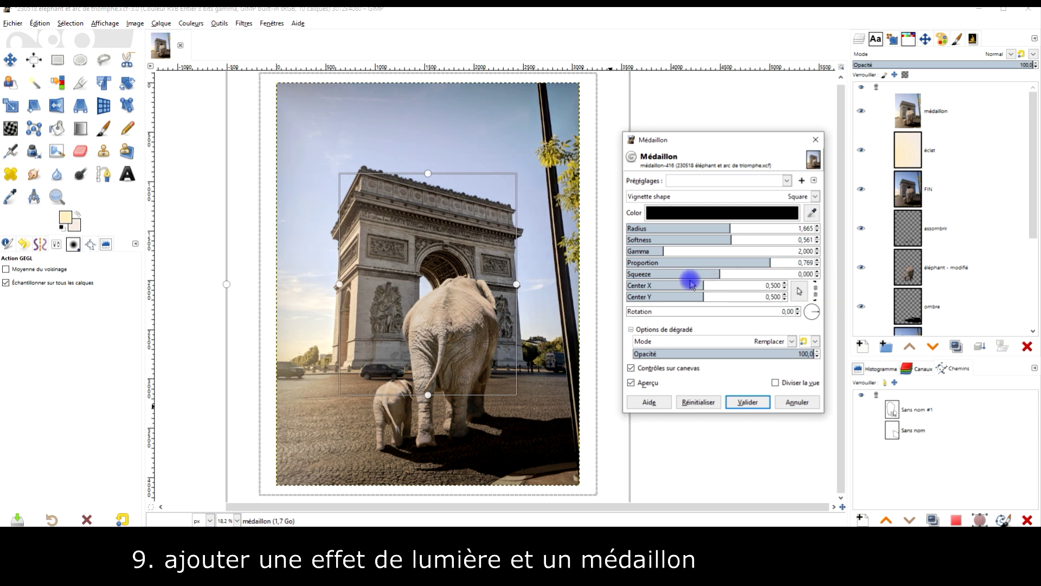
pyautogui.moveTo(664, 250); pyautogui.dragTo(660, 244)
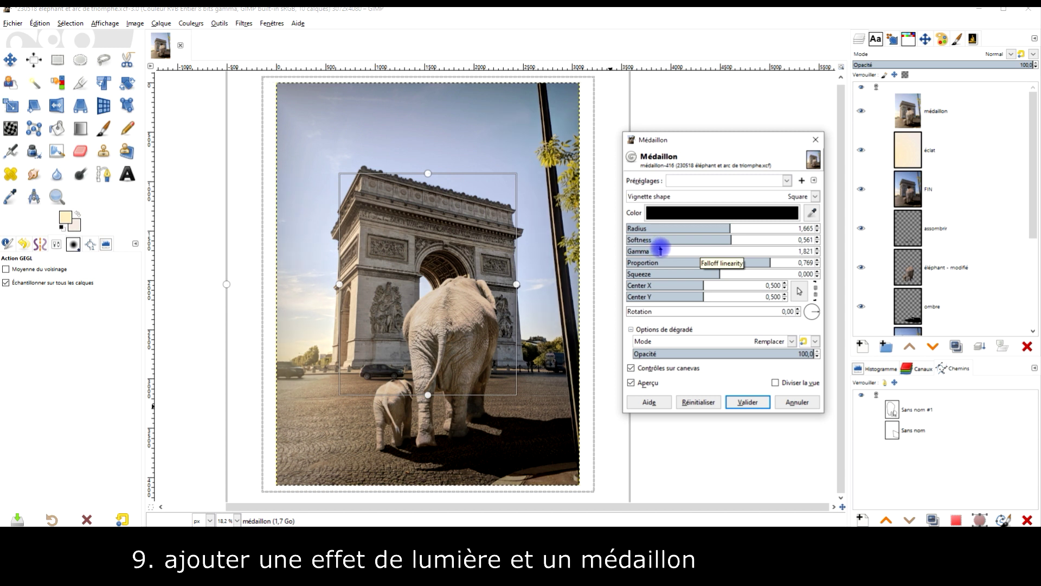
# Set radius to 1.550, adjust squeeze and frame edges, then apply the square vignette.
pyautogui.moveTo(727, 229); pyautogui.dragTo(707, 229)
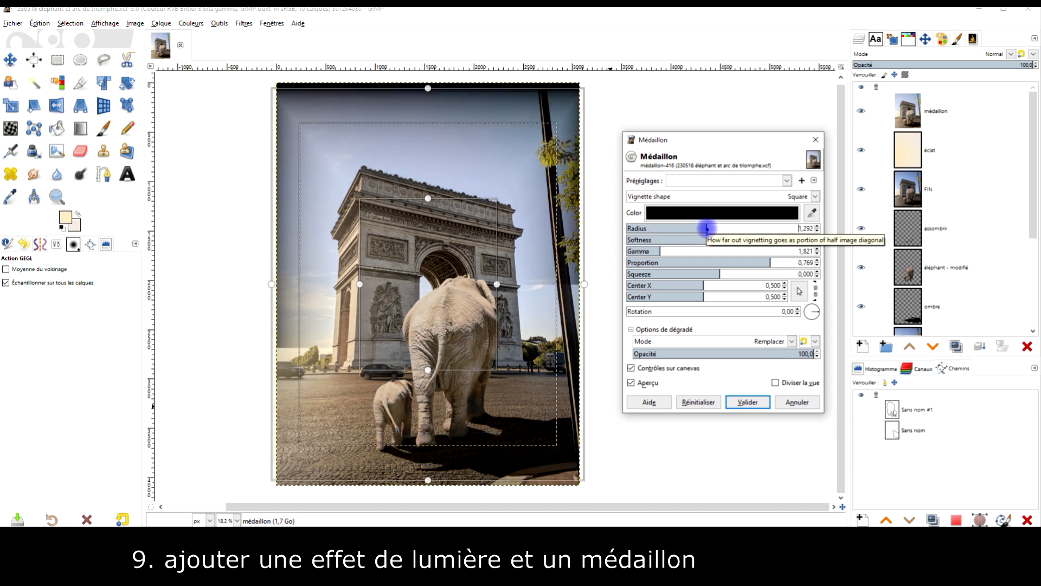
pyautogui.moveTo(552, 285); pyautogui.dragTo(515, 284)
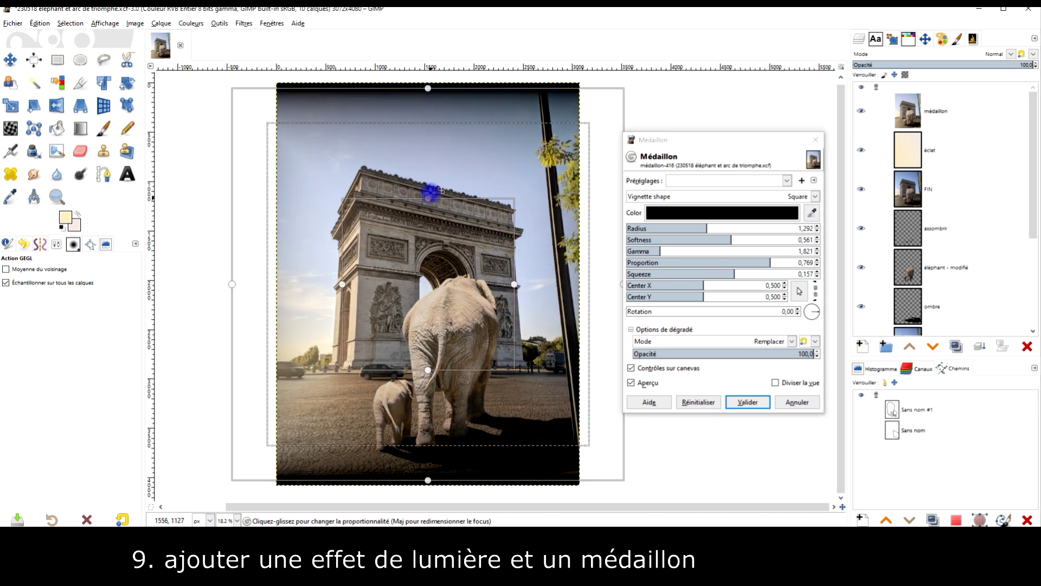
pyautogui.moveTo(429, 194); pyautogui.dragTo(428, 188)
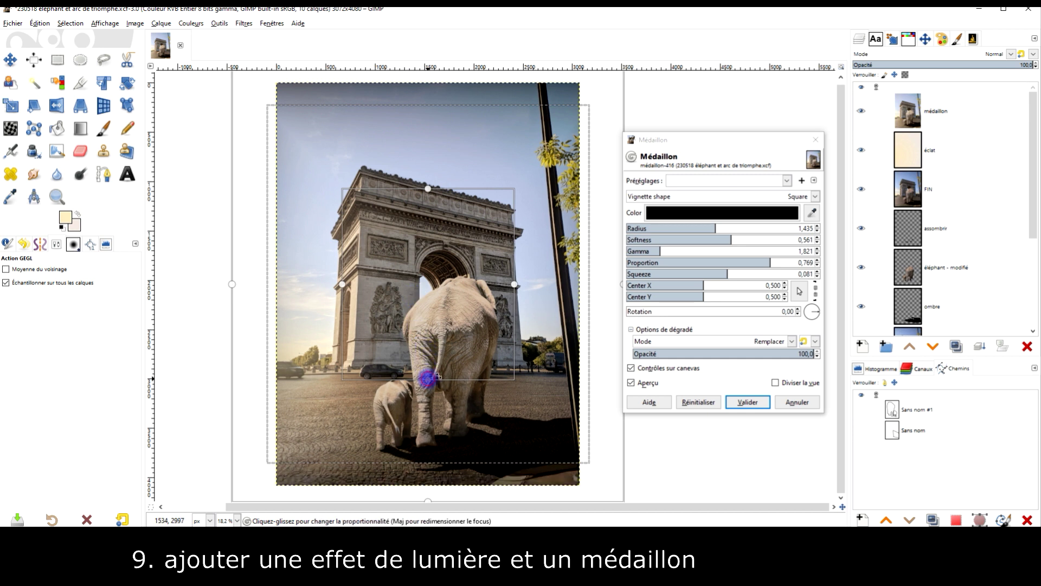
pyautogui.moveTo(437, 378); pyautogui.dragTo(428, 386)
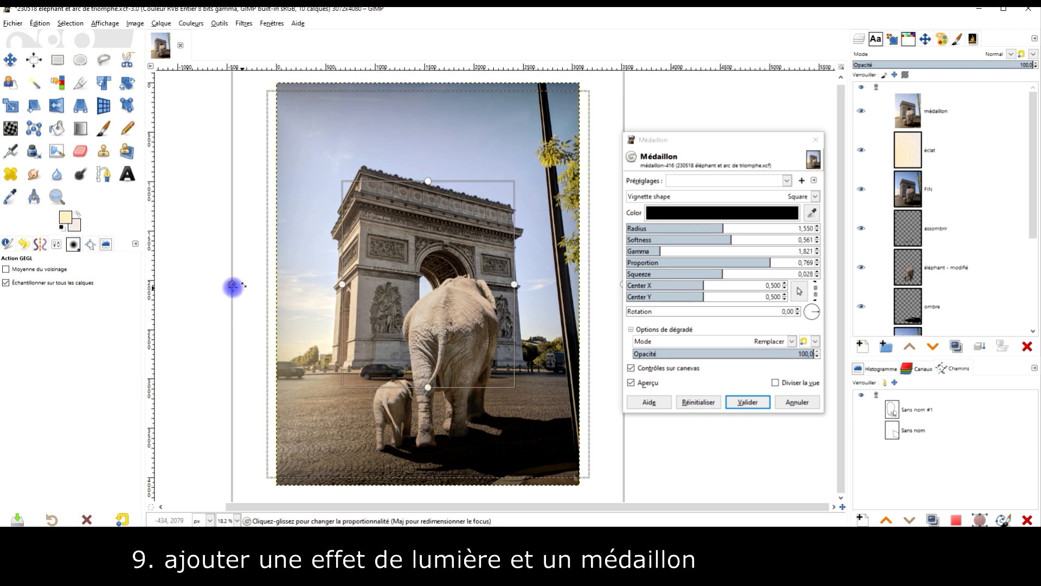
pyautogui.moveTo(233, 286); pyautogui.dragTo(242, 285)
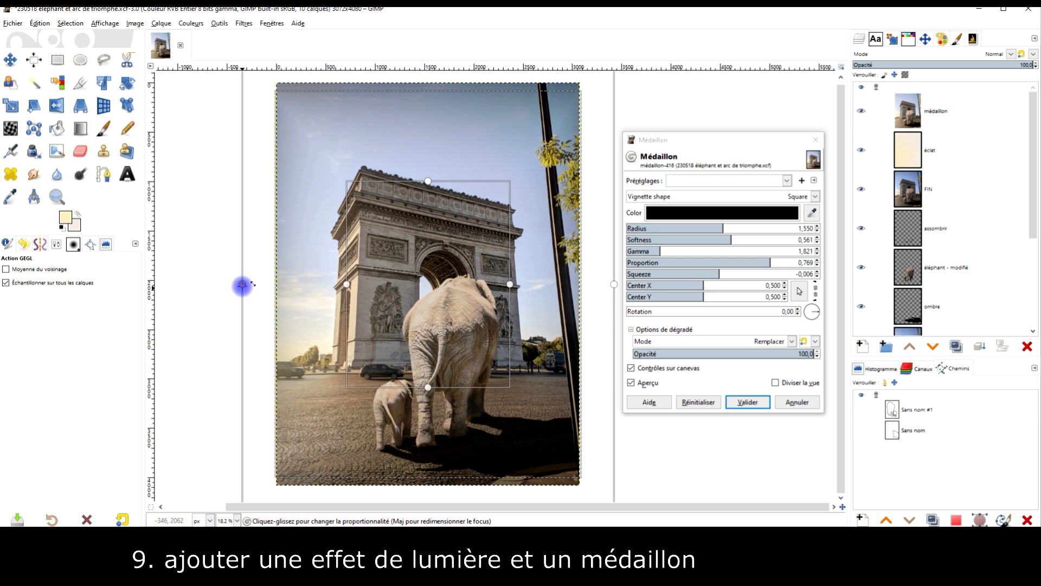
pyautogui.moveTo(242, 285); pyautogui.dragTo(234, 284)
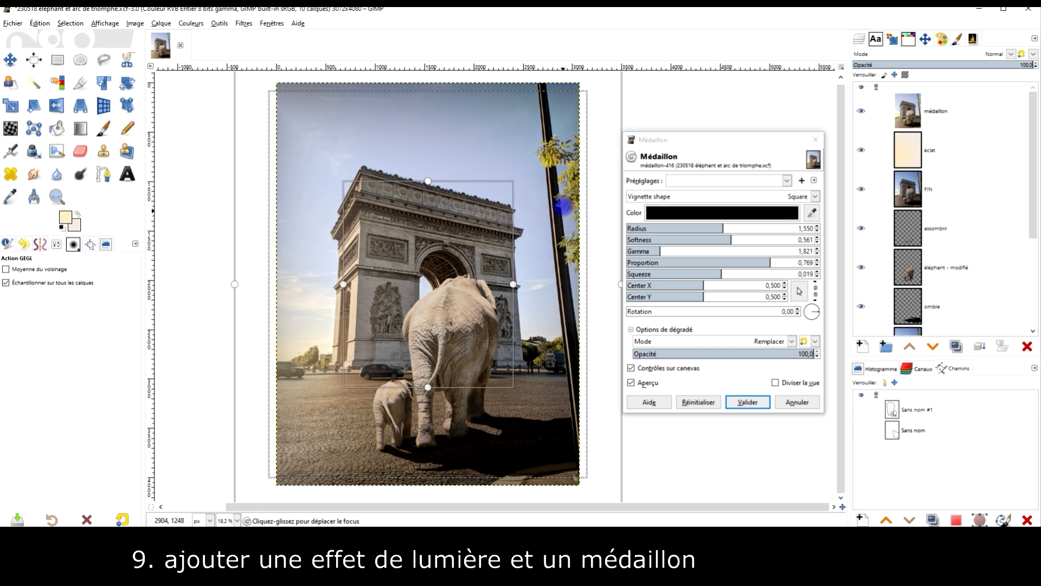
pyautogui.click(770, 288)
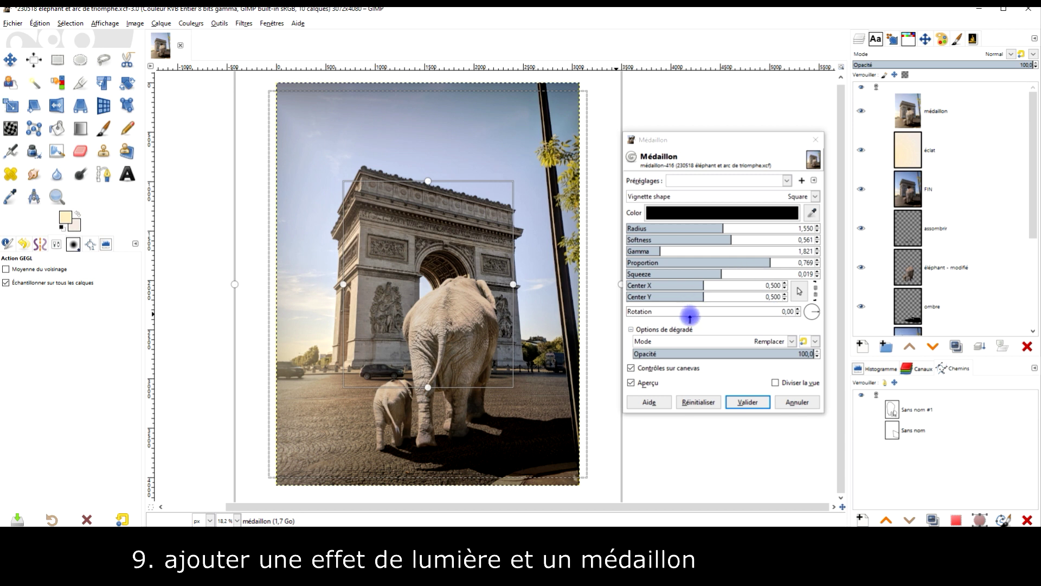
pyautogui.click(755, 407)
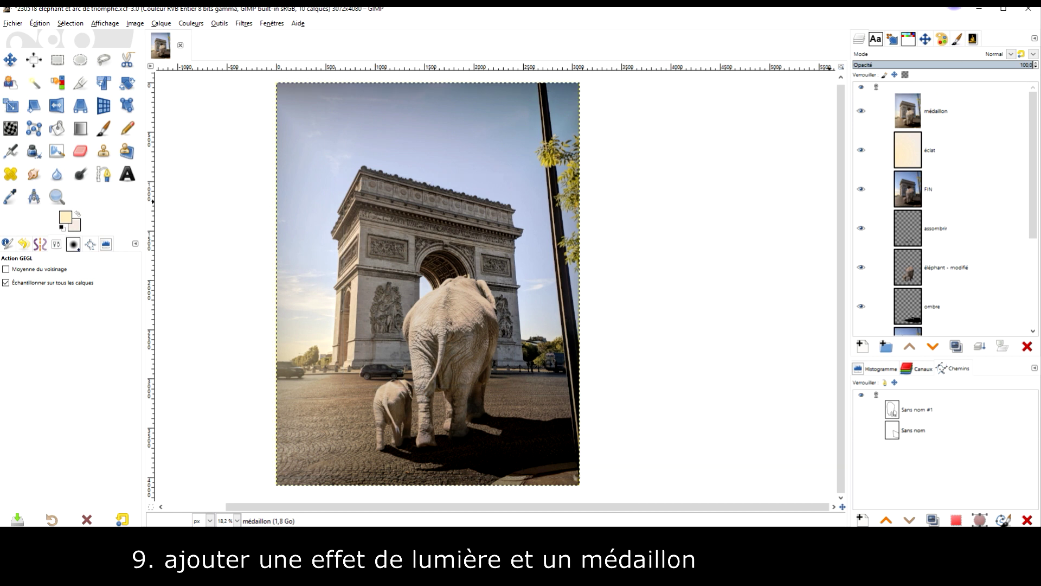
# Toggle the vignetted médaillon layer off and on to compare the effect.
pyautogui.click(861, 112)
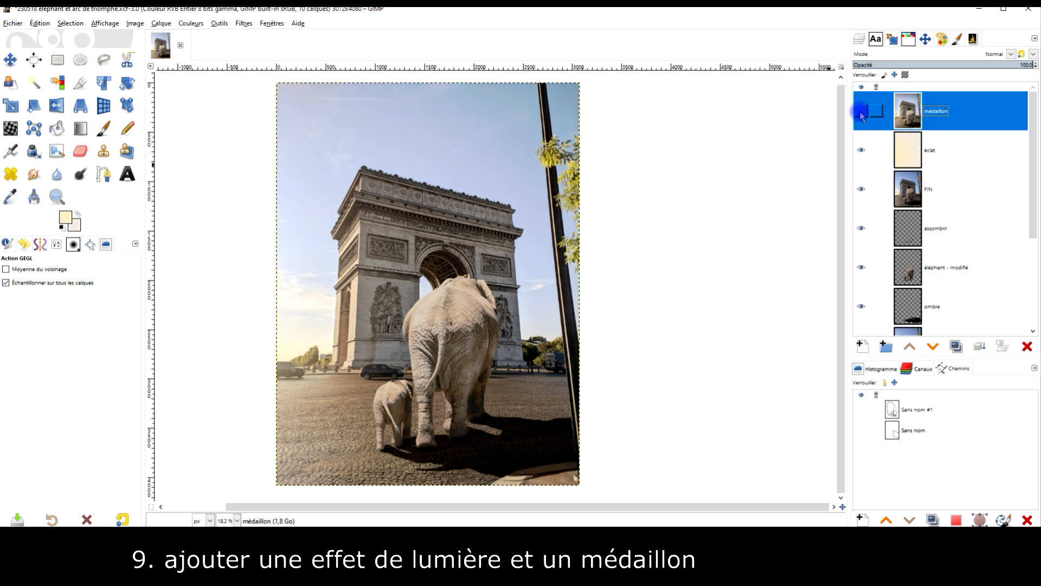
pyautogui.click(861, 112)
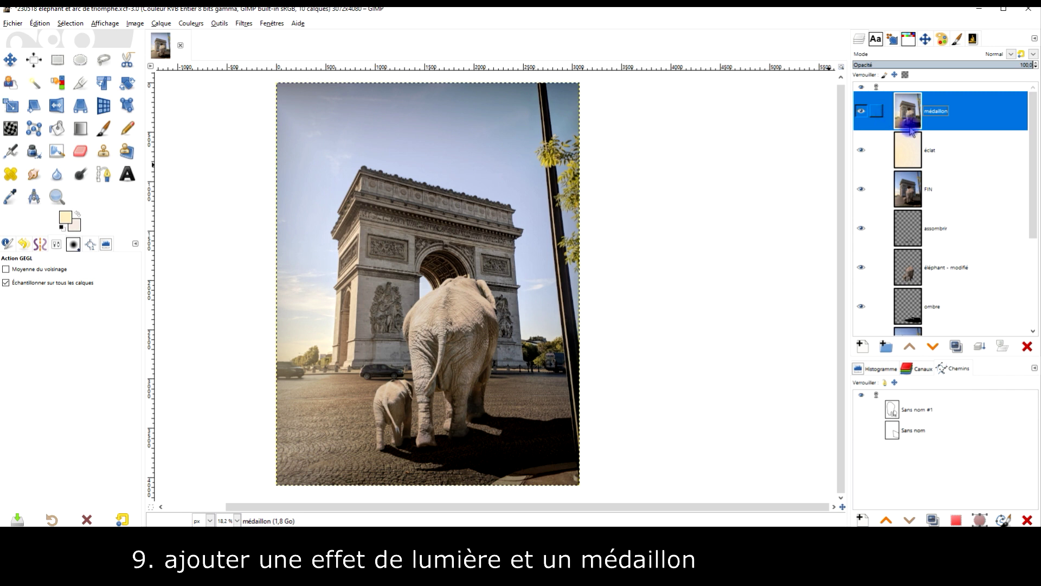
pyautogui.click(190, 23)
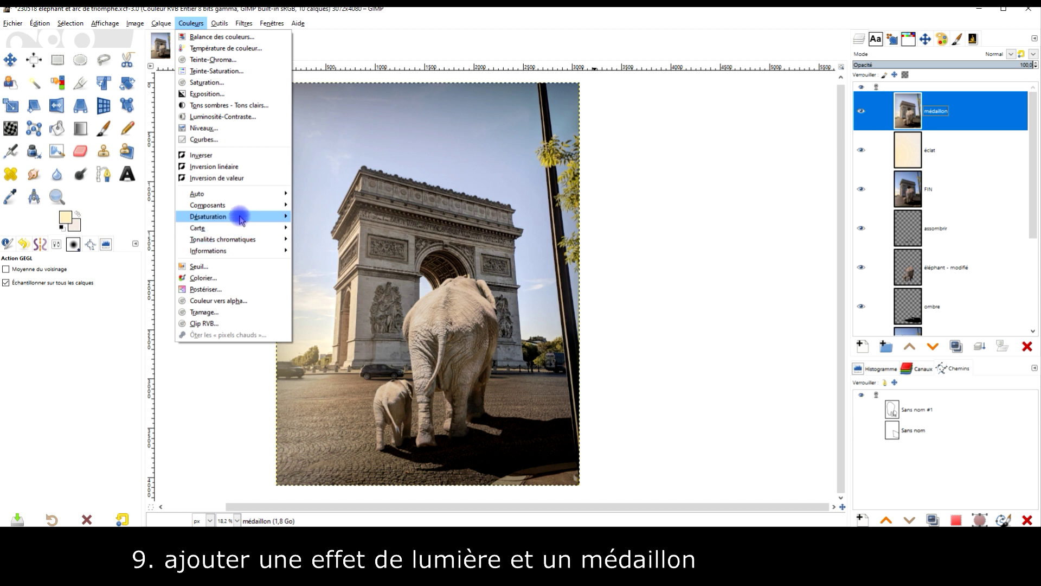
pyautogui.moveTo(208, 205)
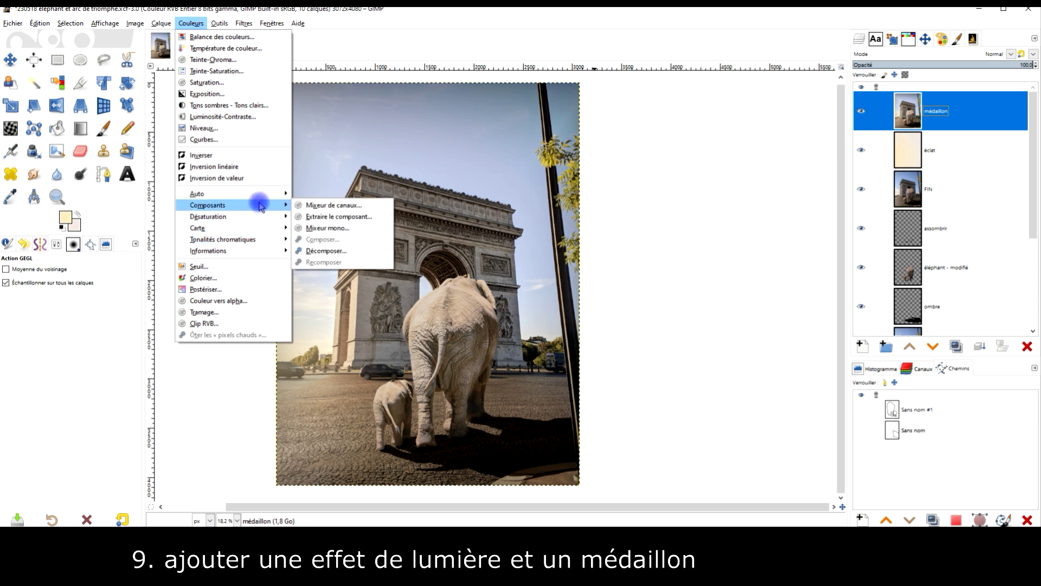
# Open the Channel Mixer and set green-in-red to 0.240 with a small negative blue-in-red.
pyautogui.click(334, 206)
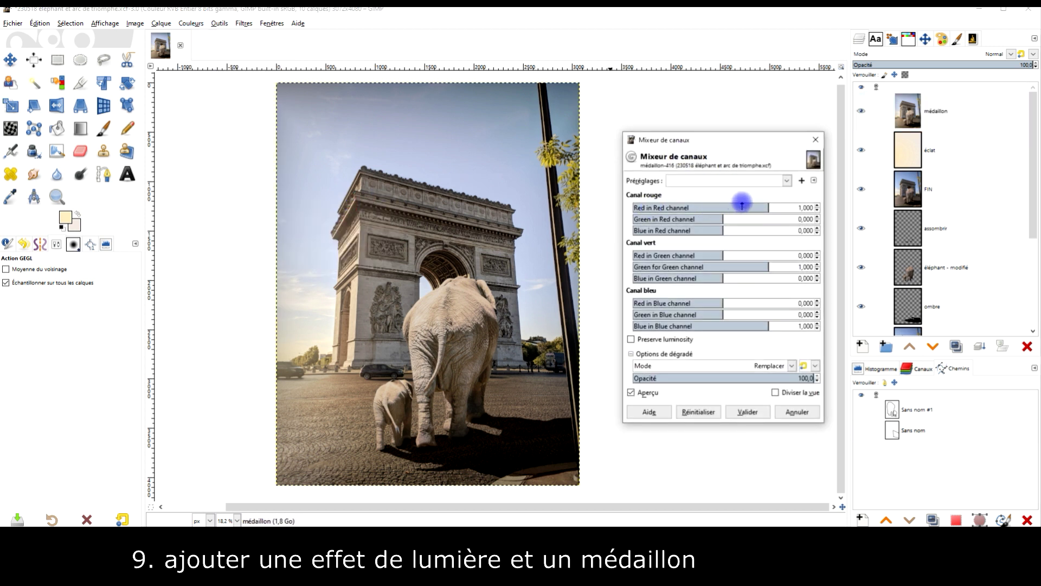
pyautogui.click(713, 218)
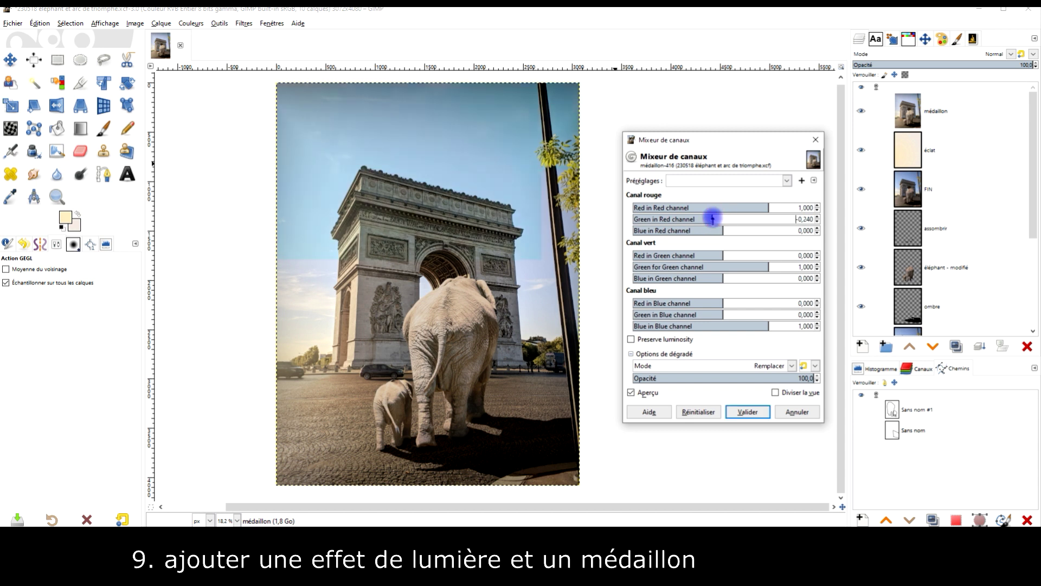
pyautogui.moveTo(713, 218); pyautogui.dragTo(730, 218)
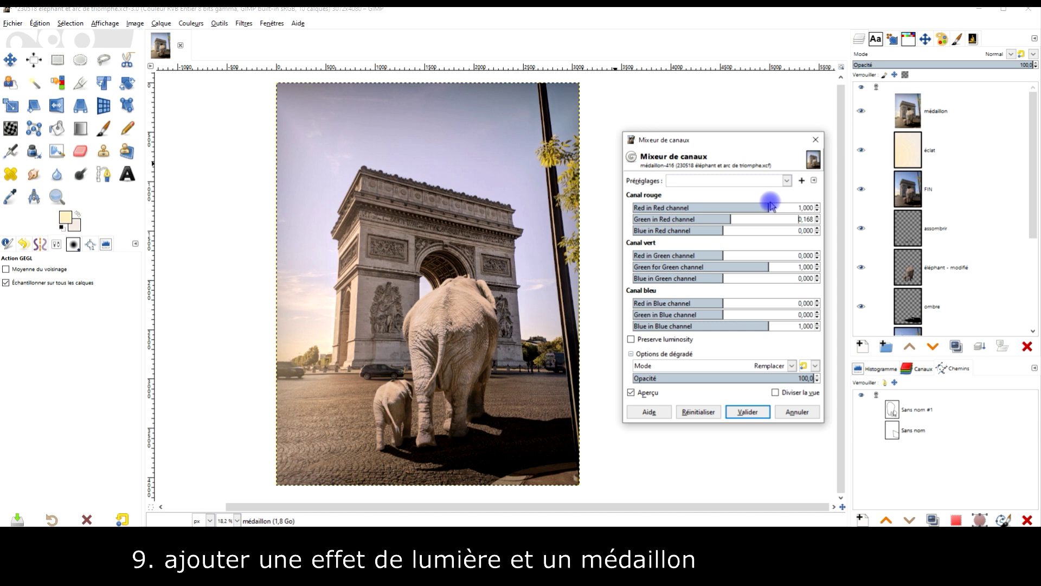
pyautogui.moveTo(769, 205); pyautogui.dragTo(776, 206)
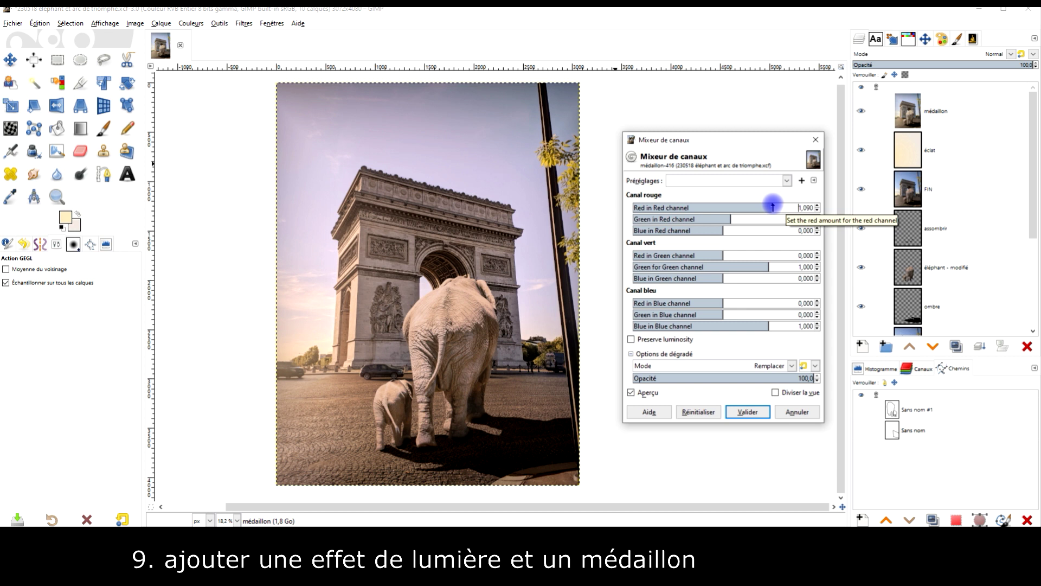
pyautogui.click(720, 229)
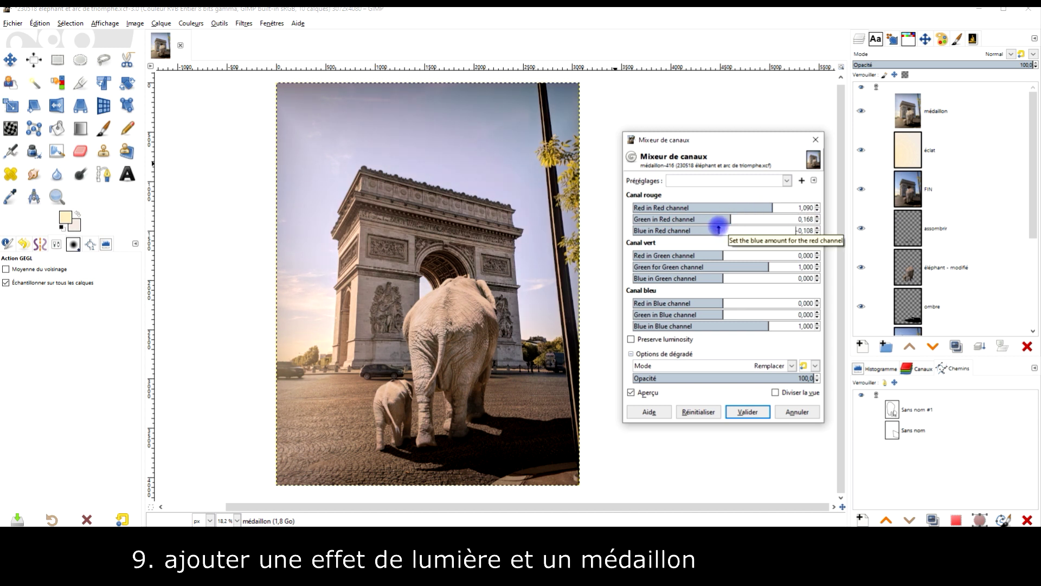
pyautogui.moveTo(718, 229); pyautogui.dragTo(720, 230)
pyautogui.click(738, 218)
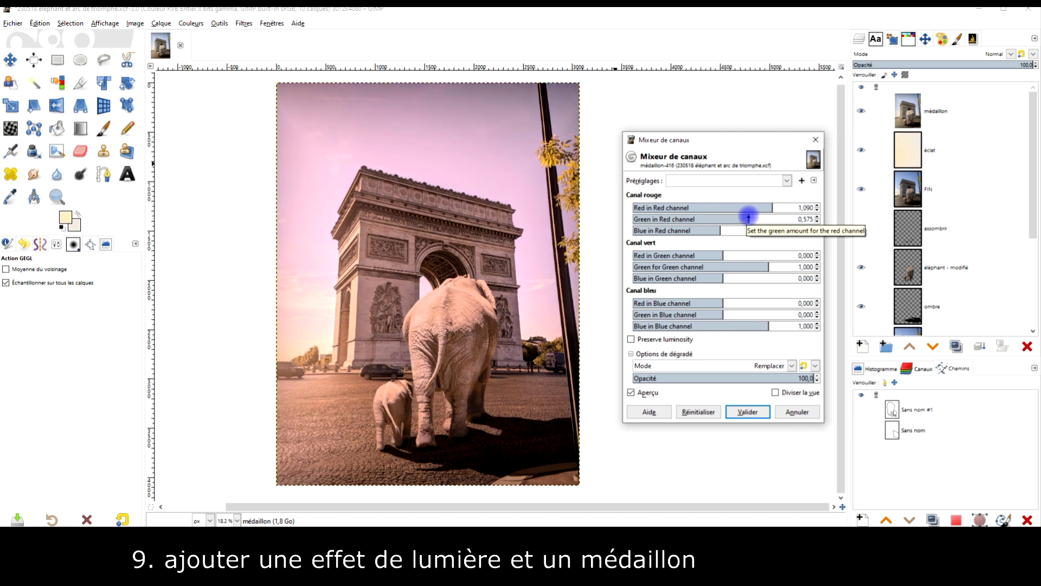
pyautogui.moveTo(749, 218); pyautogui.dragTo(735, 217)
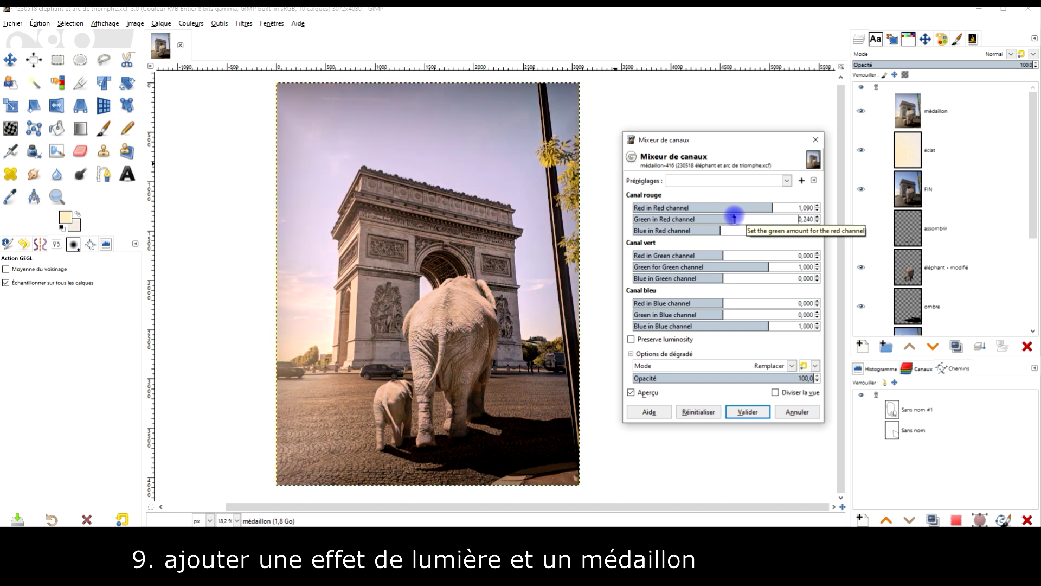
# Push red-in-red higher, comparing with the original and trying then dropping preserve luminosity.
pyautogui.click(641, 393)
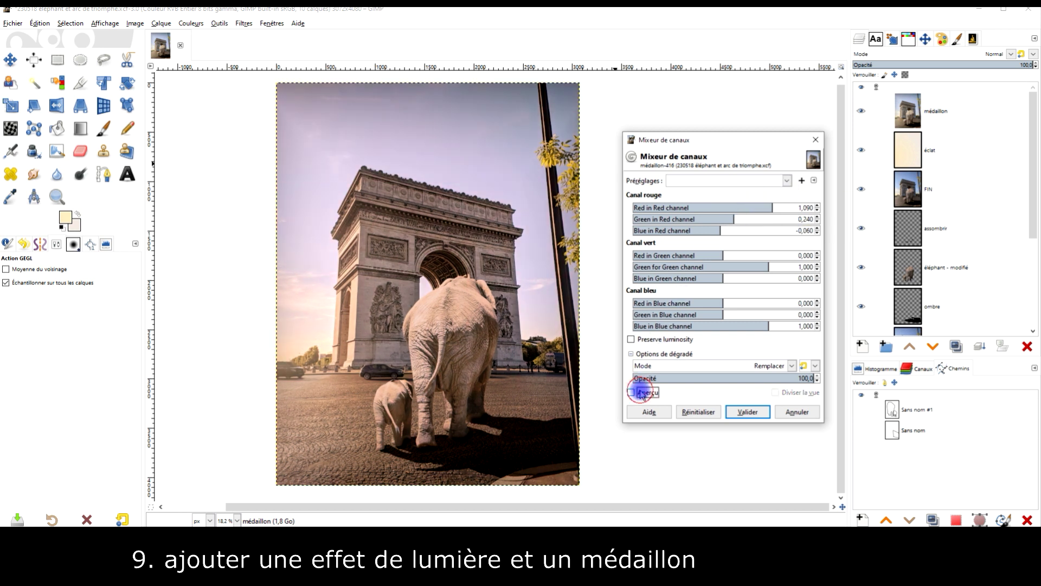
pyautogui.click(641, 393)
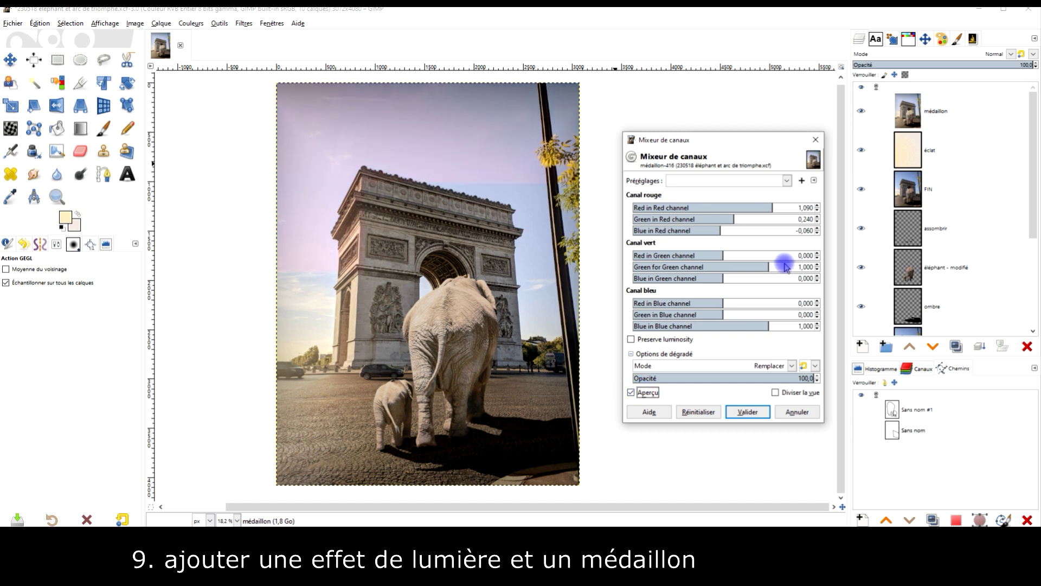
pyautogui.click(784, 208)
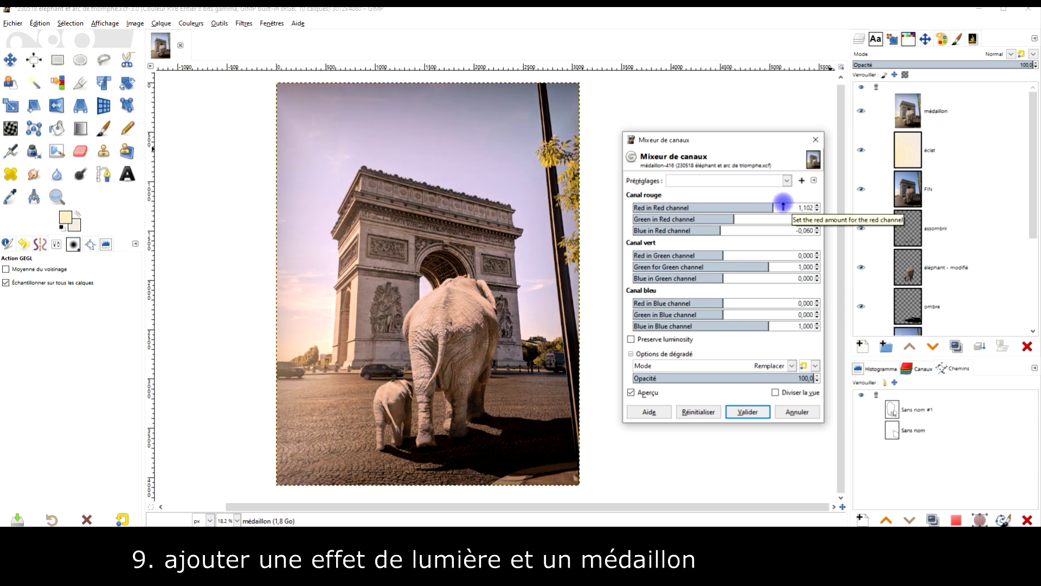
pyautogui.click(648, 393)
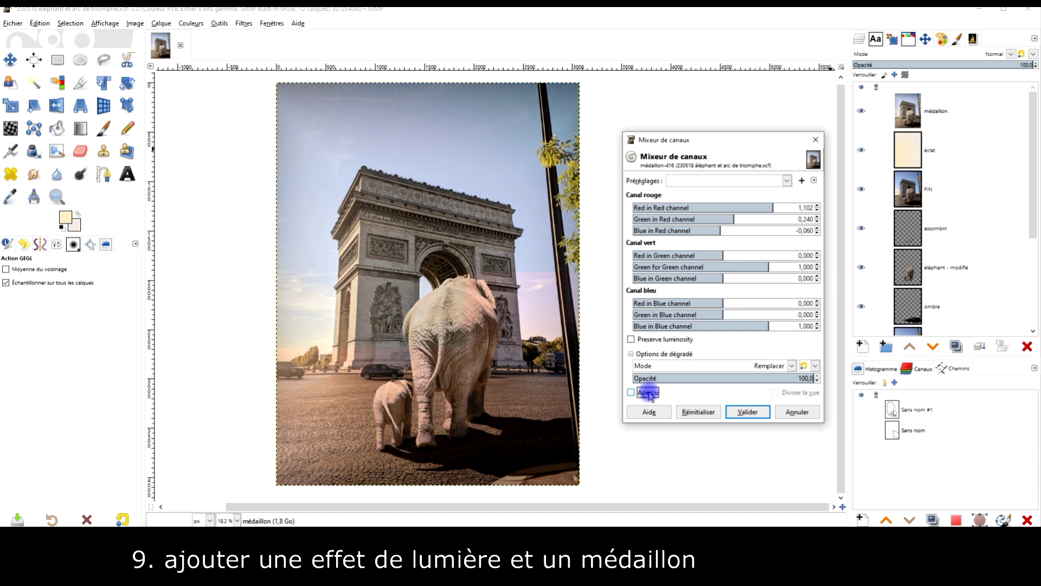
pyautogui.click(649, 393)
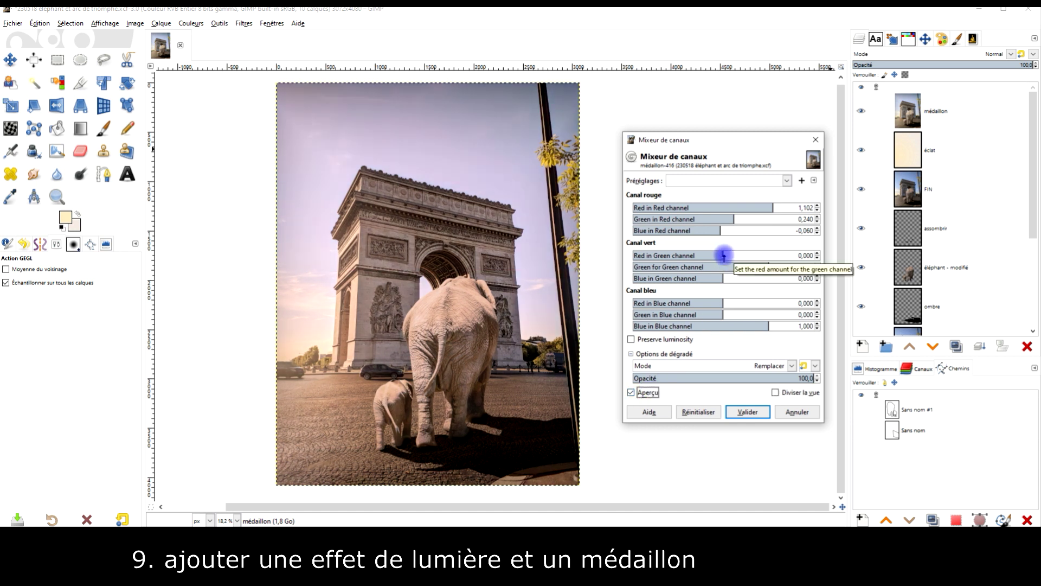
pyautogui.click(651, 340)
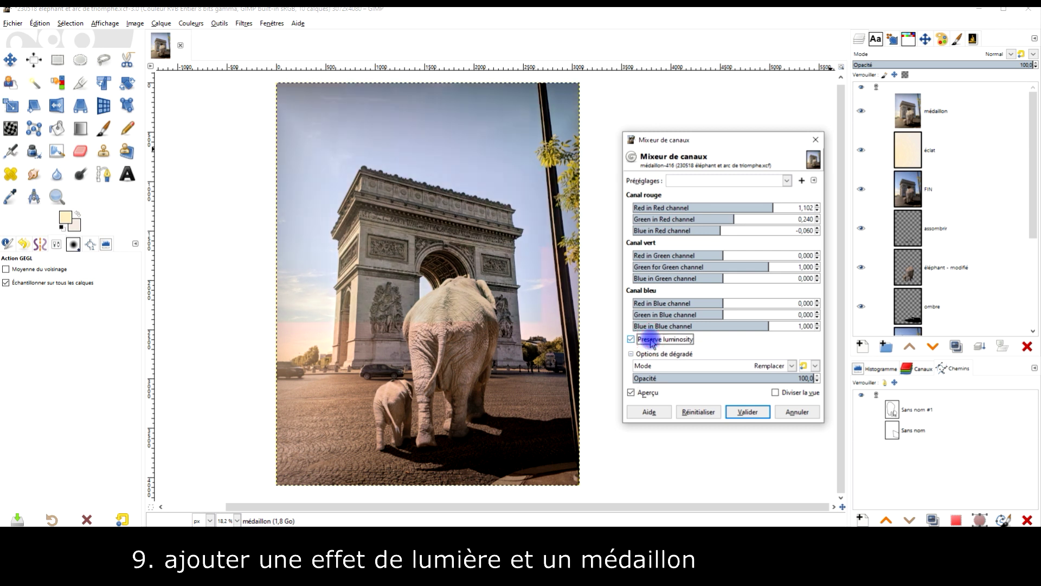
pyautogui.click(640, 393)
pyautogui.click(640, 394)
pyautogui.click(659, 339)
# Set green-in-green to 1.150 and red-in-blue to -0.024.
pyautogui.moveTo(723, 254); pyautogui.dragTo(724, 254)
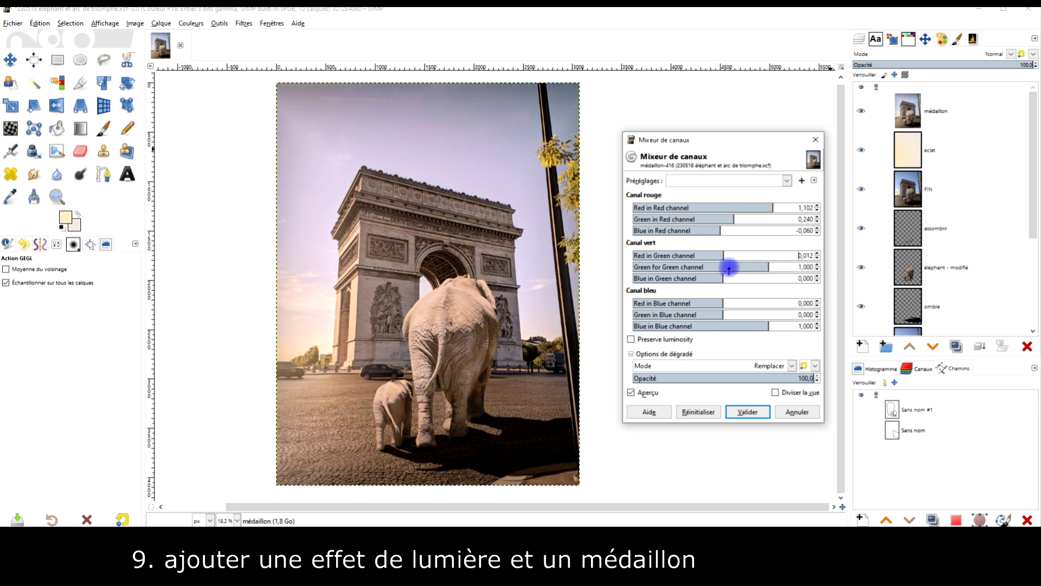
pyautogui.click(765, 267)
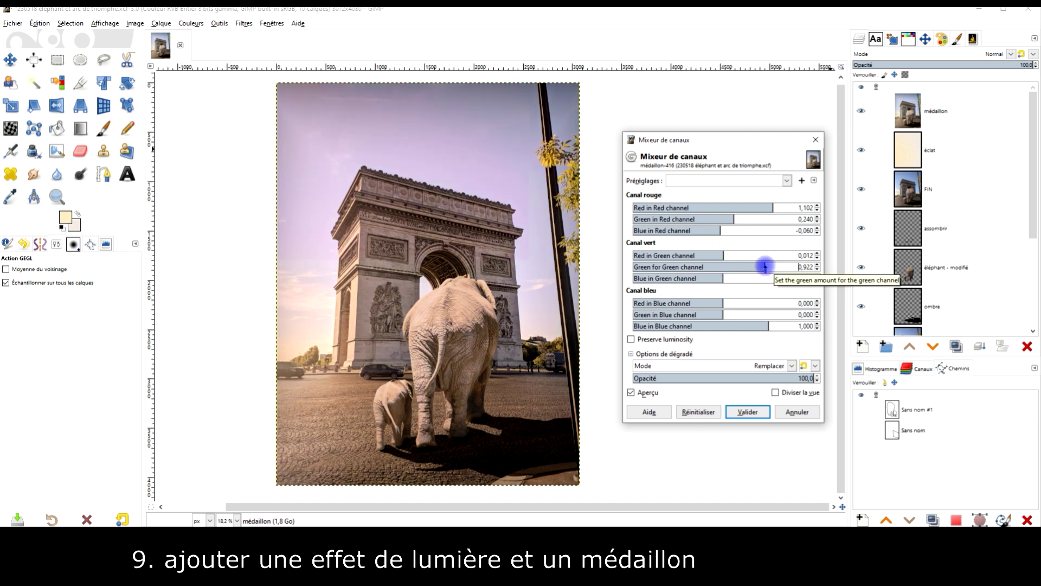
pyautogui.moveTo(766, 267); pyautogui.dragTo(775, 267)
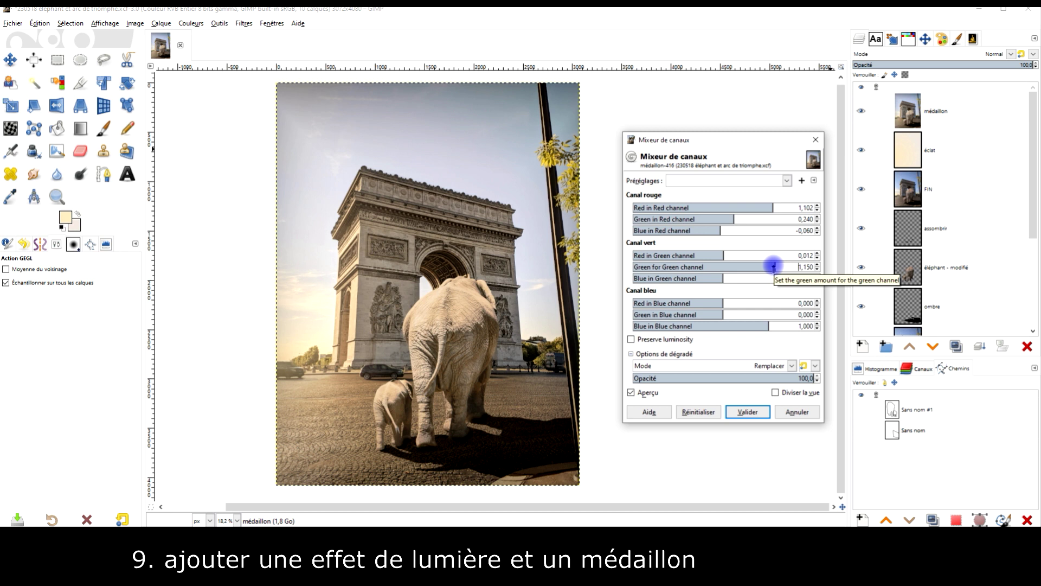
pyautogui.moveTo(724, 301)
pyautogui.mouseDown()
pyautogui.moveTo(742, 302)
pyautogui.moveTo(720, 301)
pyautogui.mouseUp()
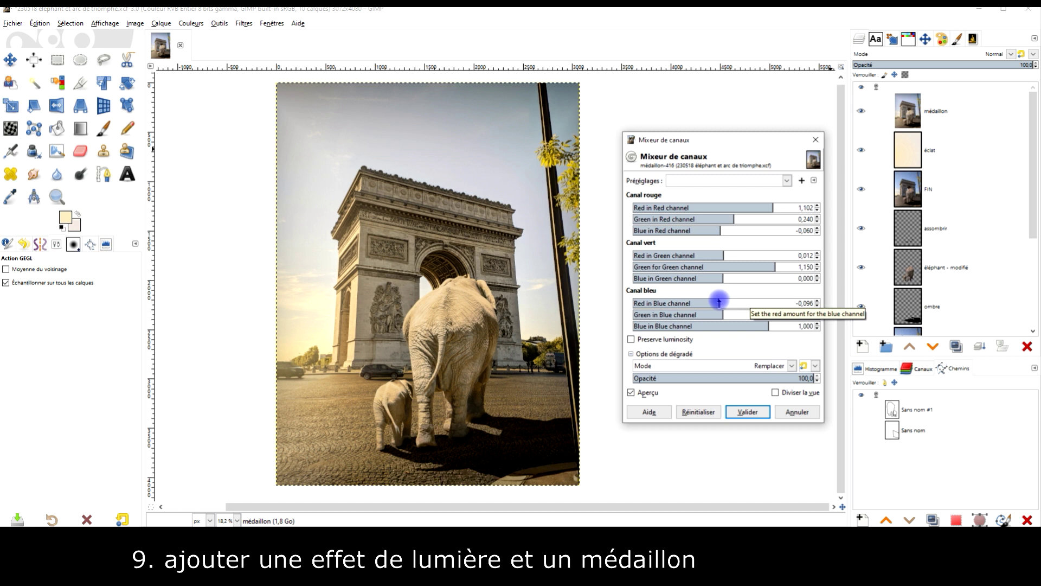
pyautogui.moveTo(719, 302); pyautogui.dragTo(722, 301)
# Bring red-in-red down to 0.850, check against the original, and apply the channel mix.
pyautogui.moveTo(774, 207); pyautogui.dragTo(766, 207)
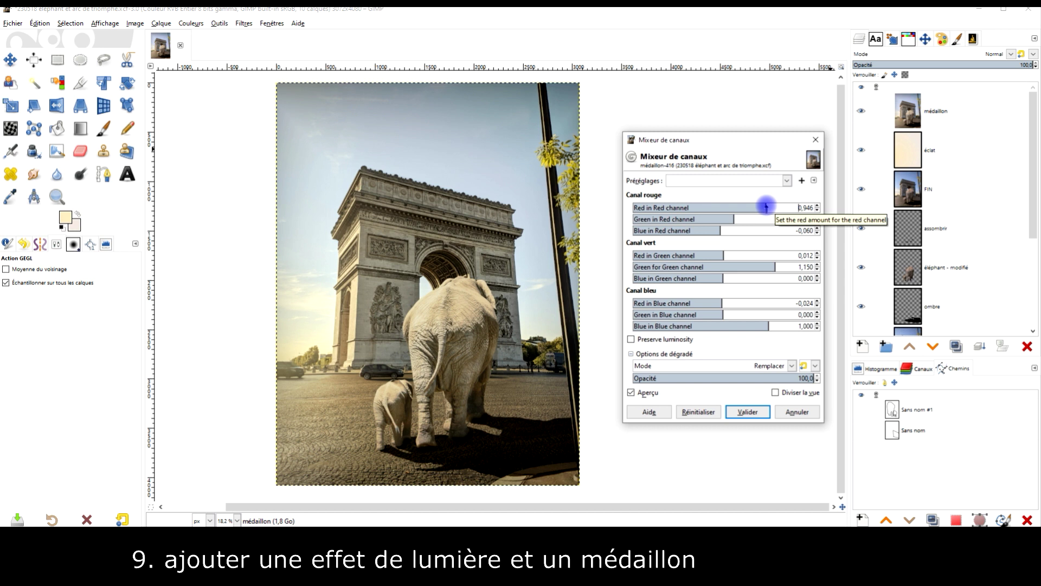
pyautogui.moveTo(767, 206); pyautogui.dragTo(763, 206)
pyautogui.click(648, 392)
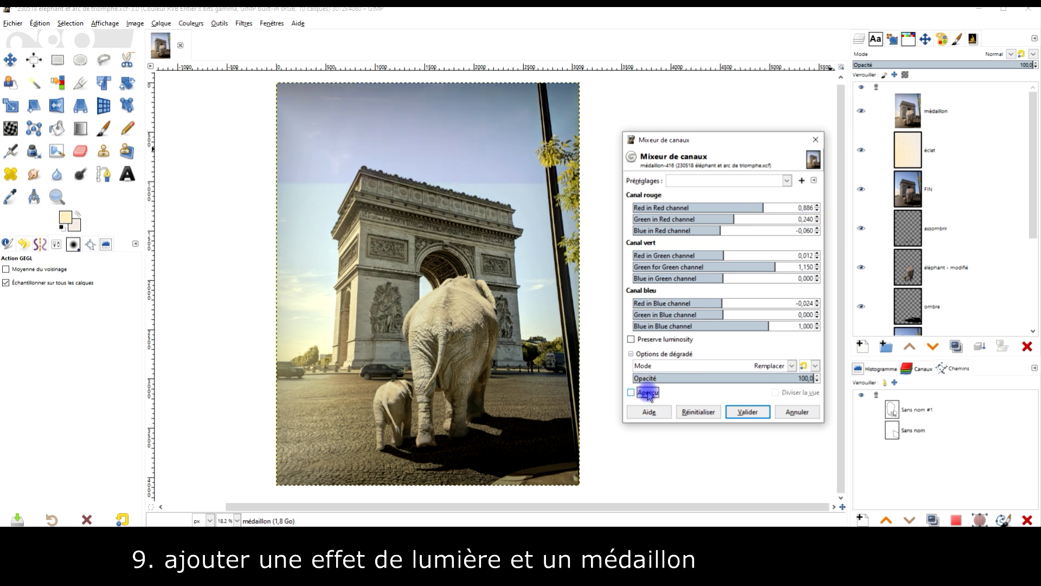
pyautogui.click(649, 392)
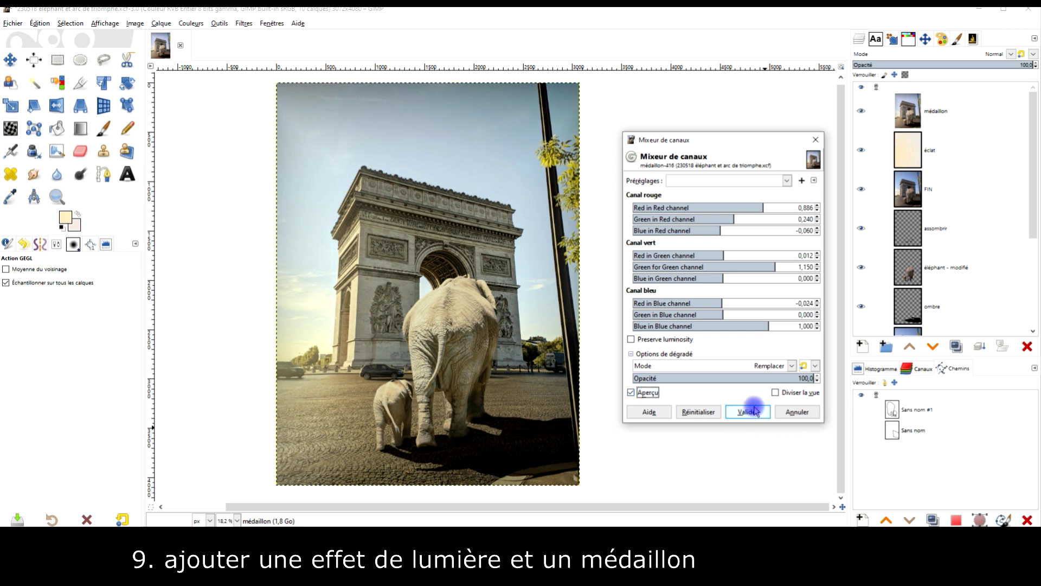
pyautogui.moveTo(765, 206); pyautogui.dragTo(757, 205)
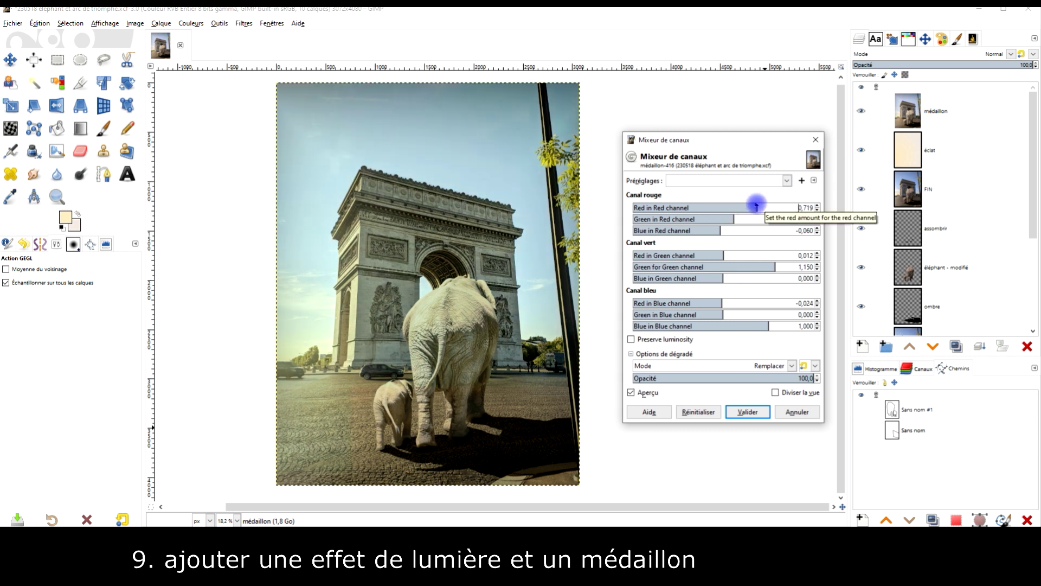
pyautogui.moveTo(759, 206); pyautogui.dragTo(762, 206)
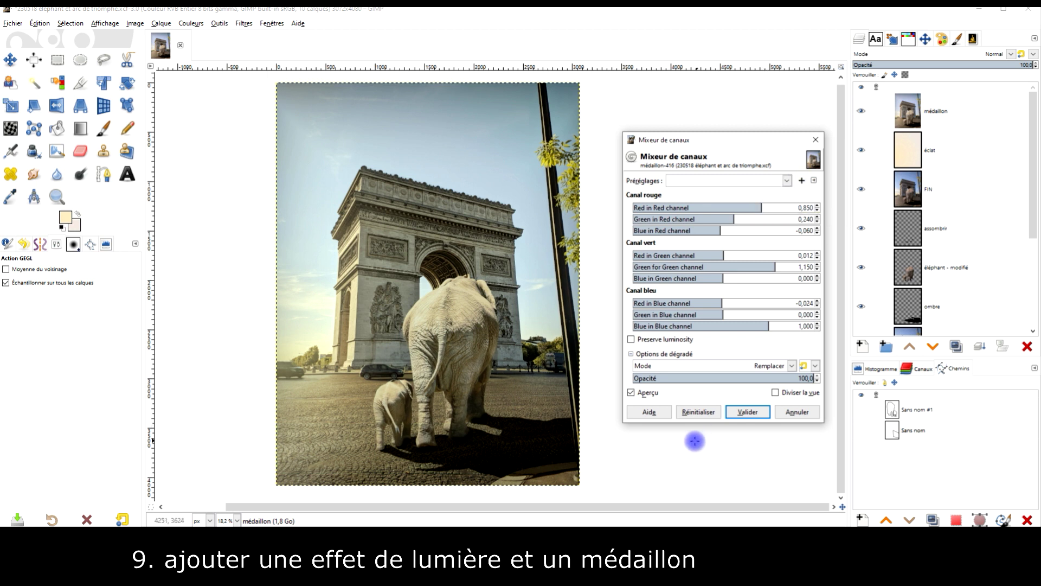
pyautogui.click(653, 392)
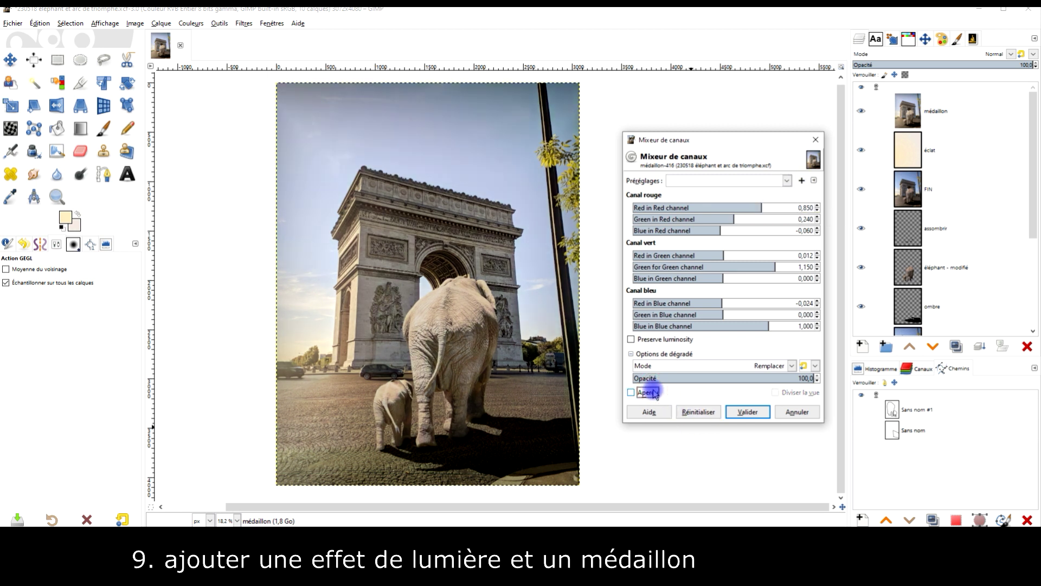
pyautogui.click(654, 392)
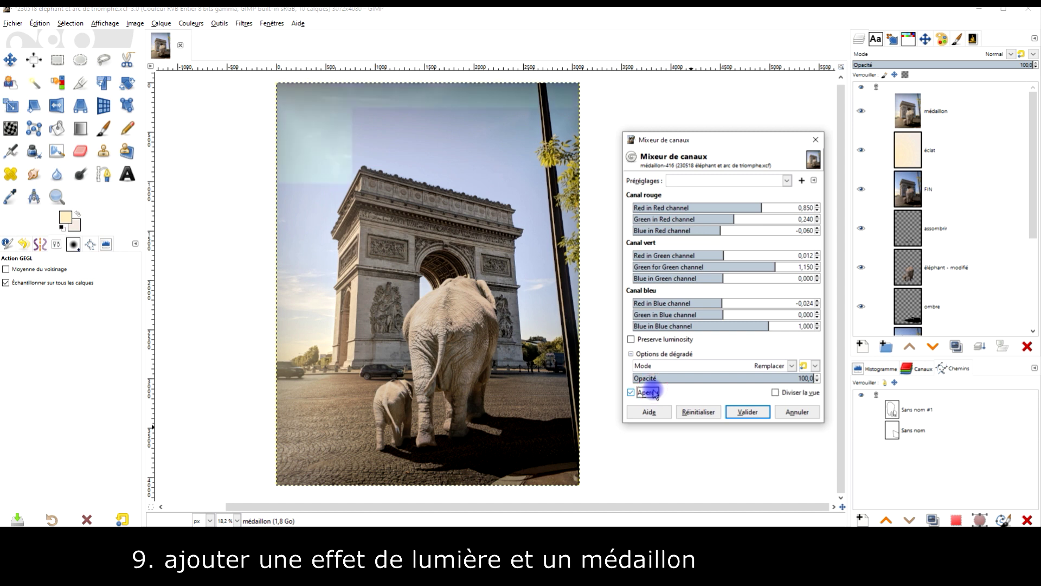
pyautogui.click(653, 393)
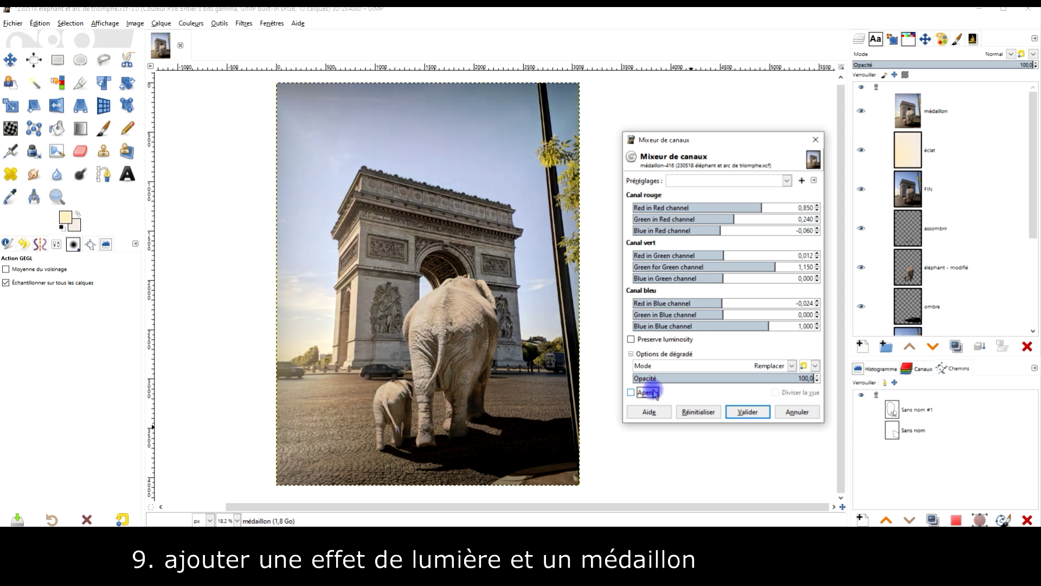
pyautogui.click(747, 412)
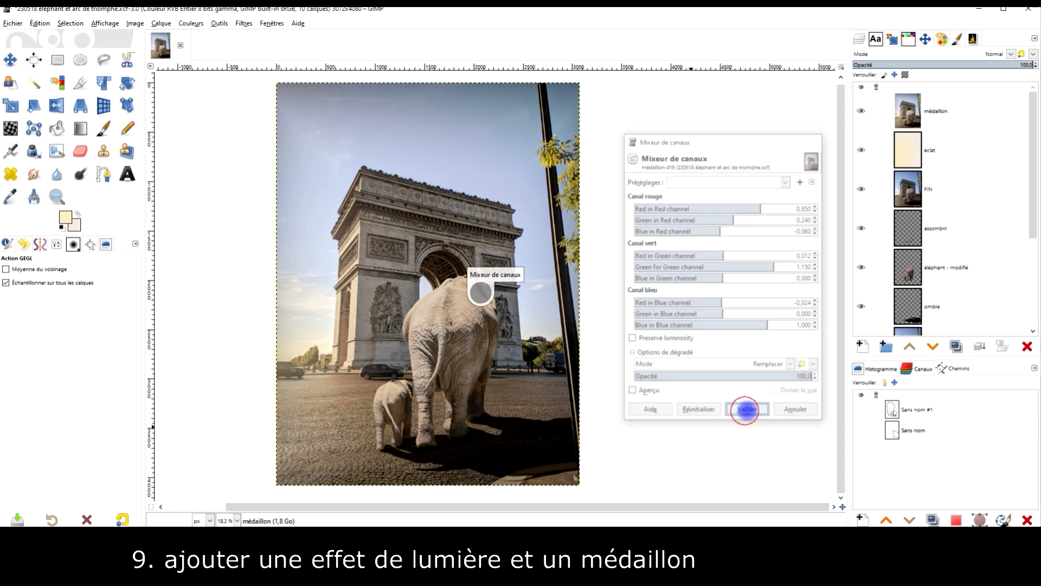
# Add a white (fully opaque) layer mask to the médaillon layer.
pyautogui.rightClick(918, 113)
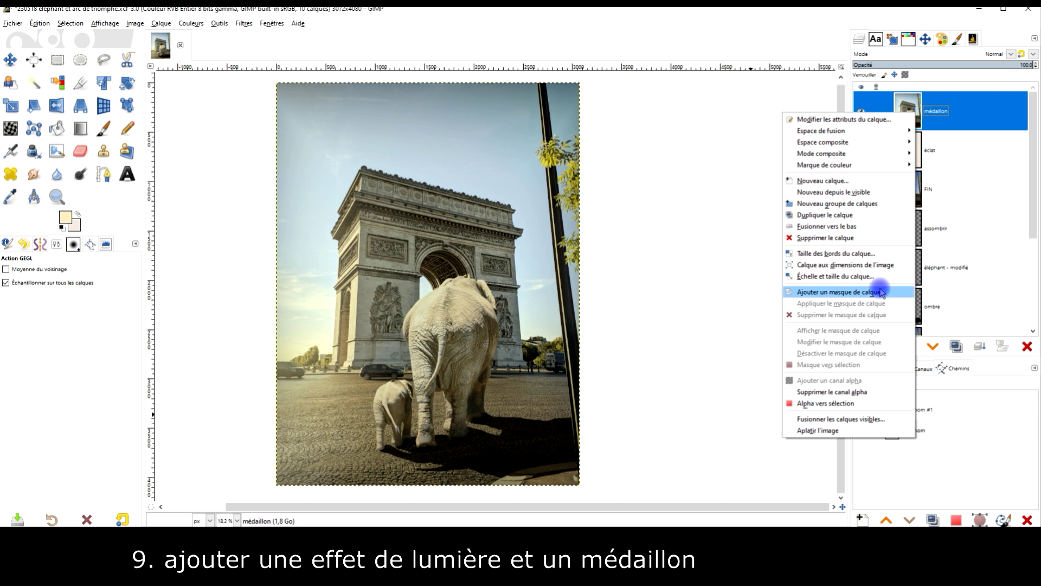
pyautogui.click(879, 289)
pyautogui.click(838, 255)
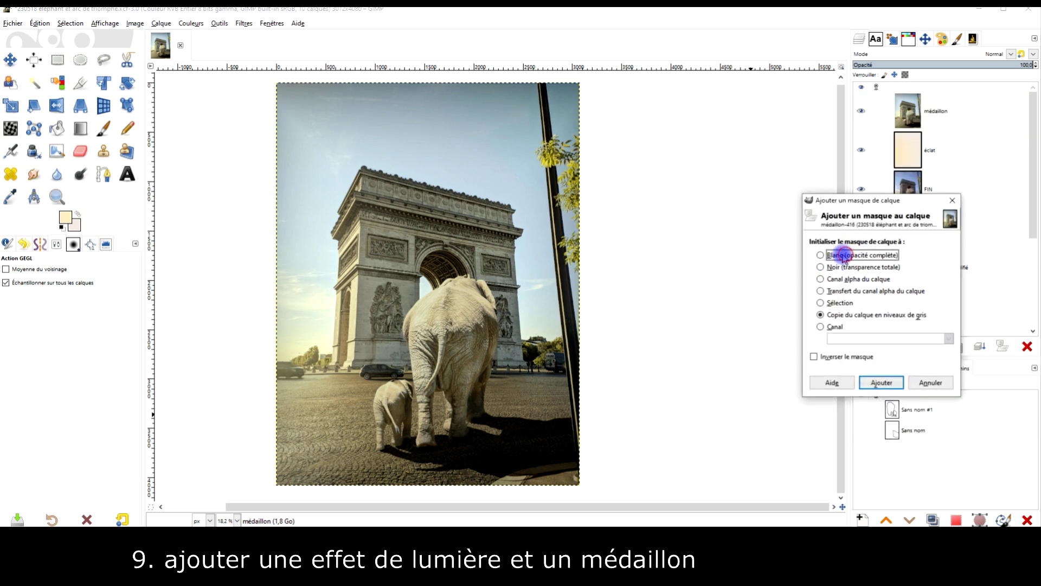
pyautogui.click(883, 383)
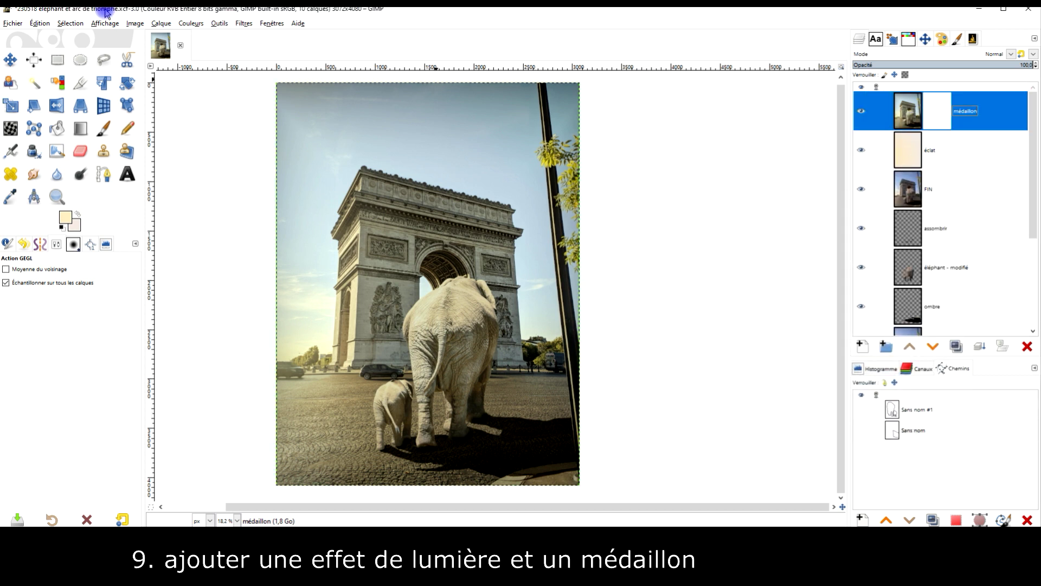
# Paint black into the mask over the sky with a 25.7-opacity, size 528 brush.
pyautogui.click(104, 128)
pyautogui.click(62, 227)
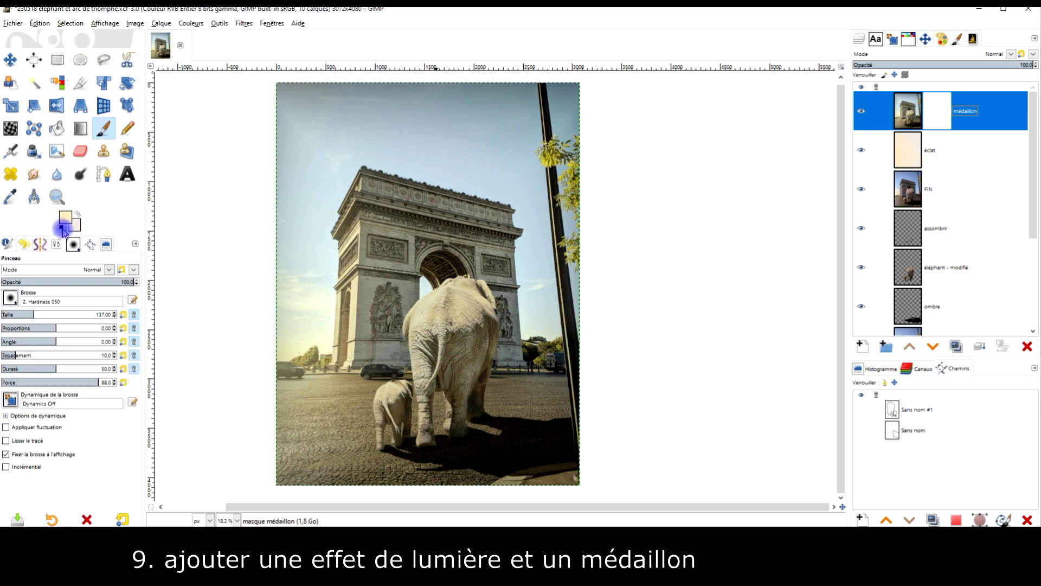
pyautogui.click(34, 280)
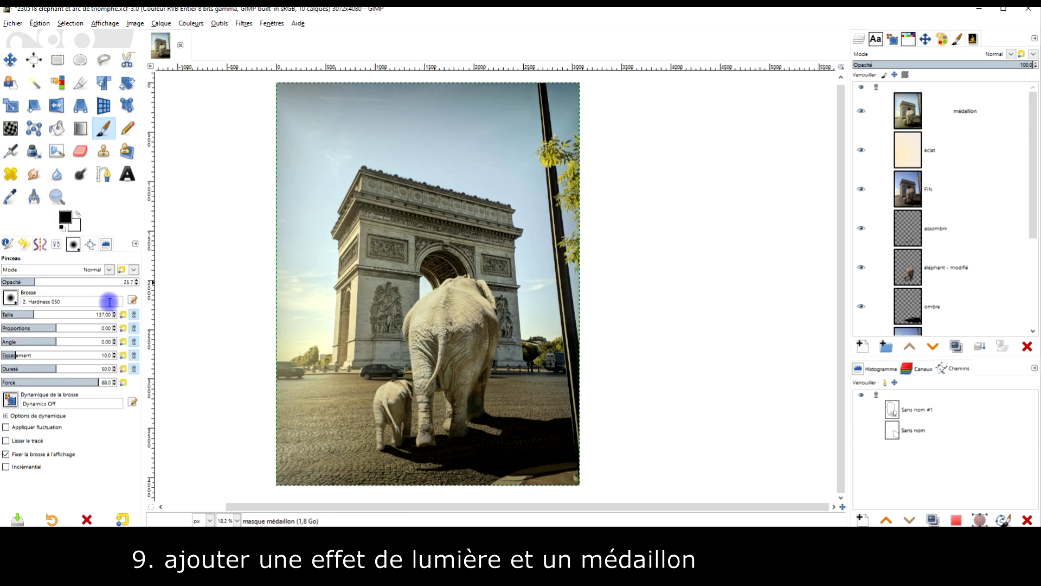
pyautogui.click(76, 314)
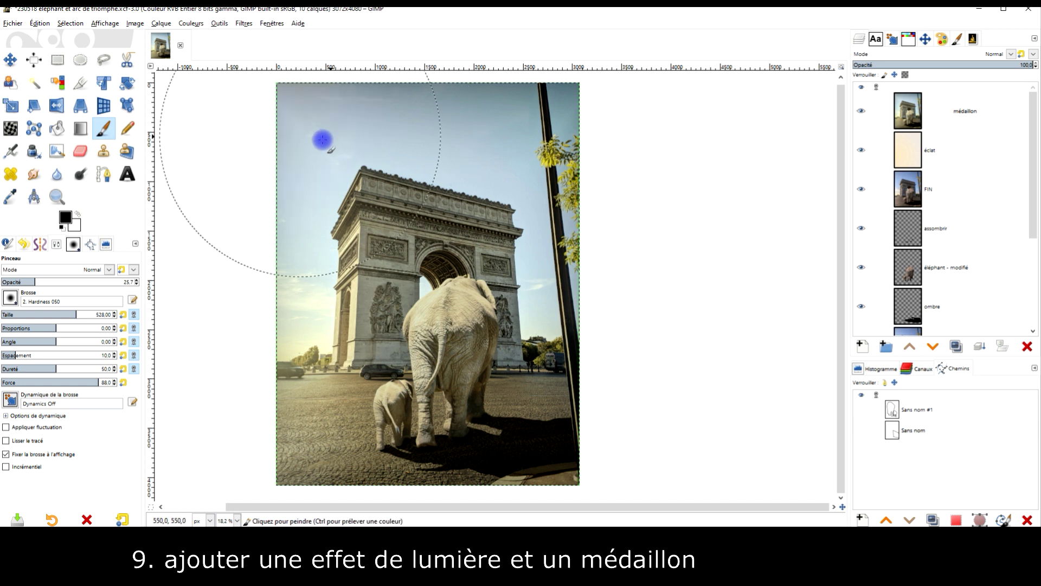
pyautogui.click(399, 143)
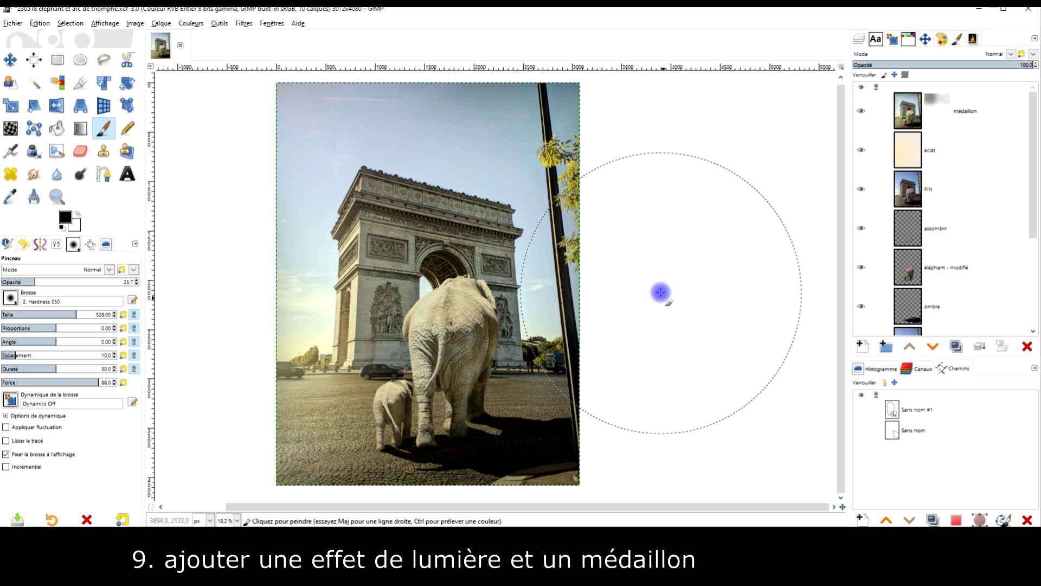
# Save the image with Fichier > Enregistrer, then raise the éclat glow layer above médaillon.
pyautogui.click(13, 23)
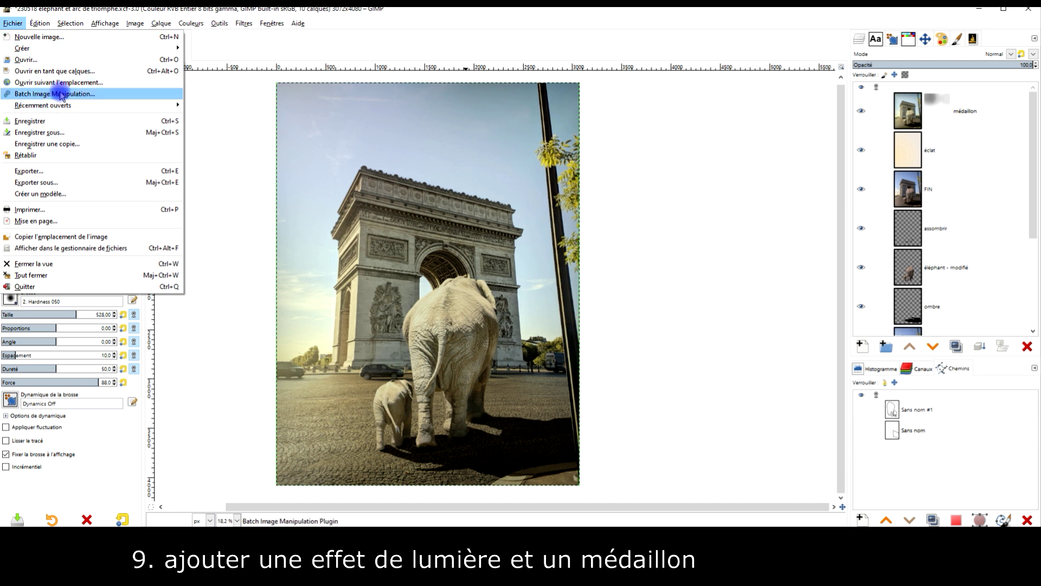
pyautogui.click(52, 118)
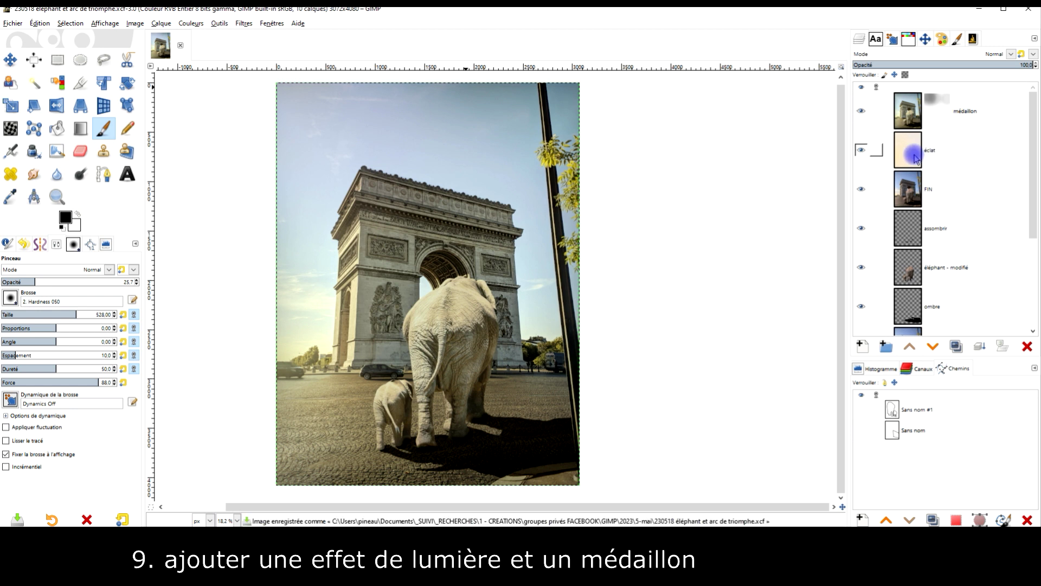
pyautogui.click(928, 152)
pyautogui.click(909, 345)
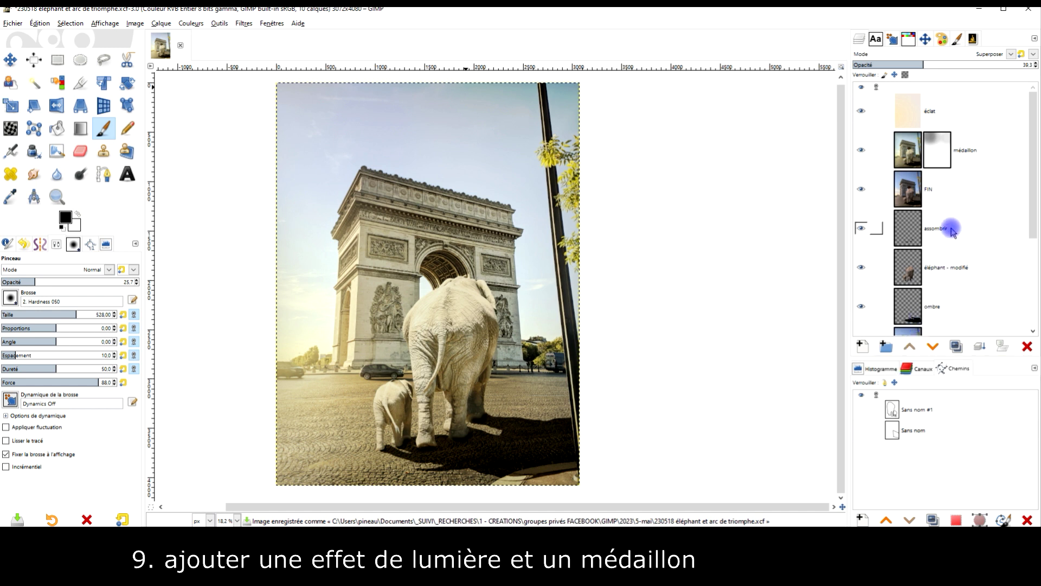
# Lower the éclat glow opacity in stages from 56.2 down to 18.3.
pyautogui.click(866, 113)
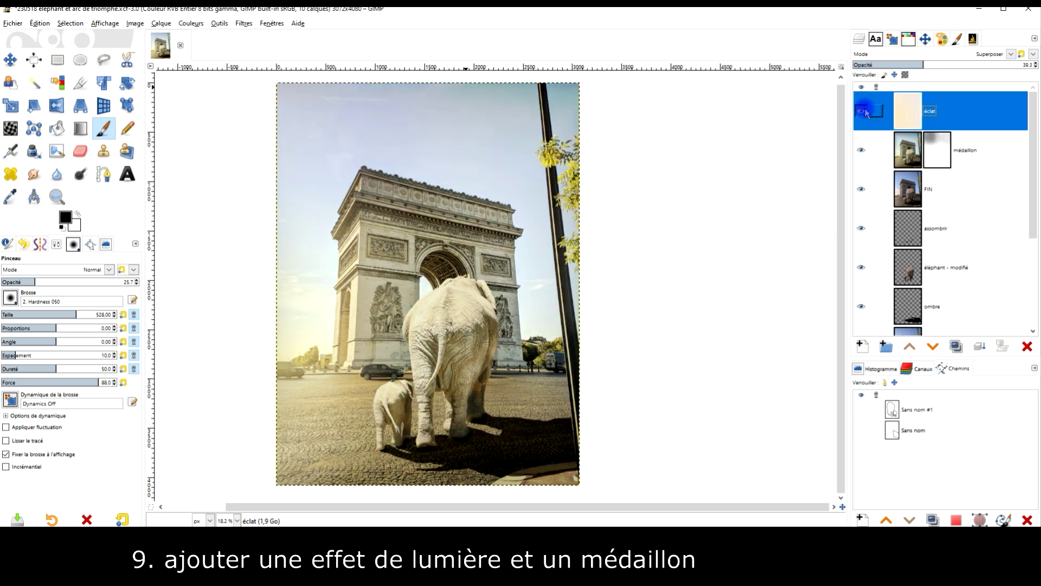
pyautogui.click(954, 64)
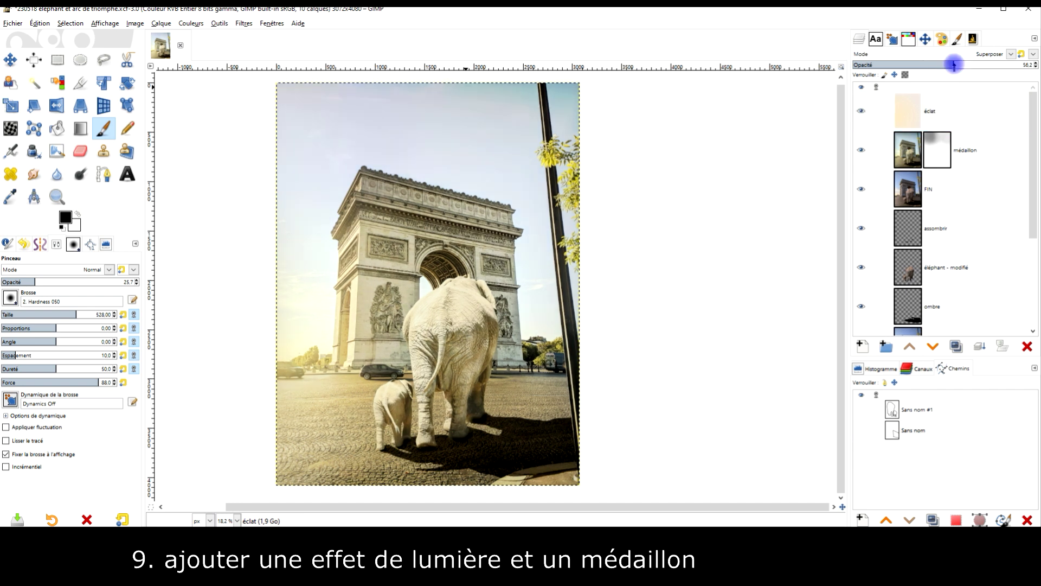
pyautogui.moveTo(954, 64); pyautogui.dragTo(923, 61)
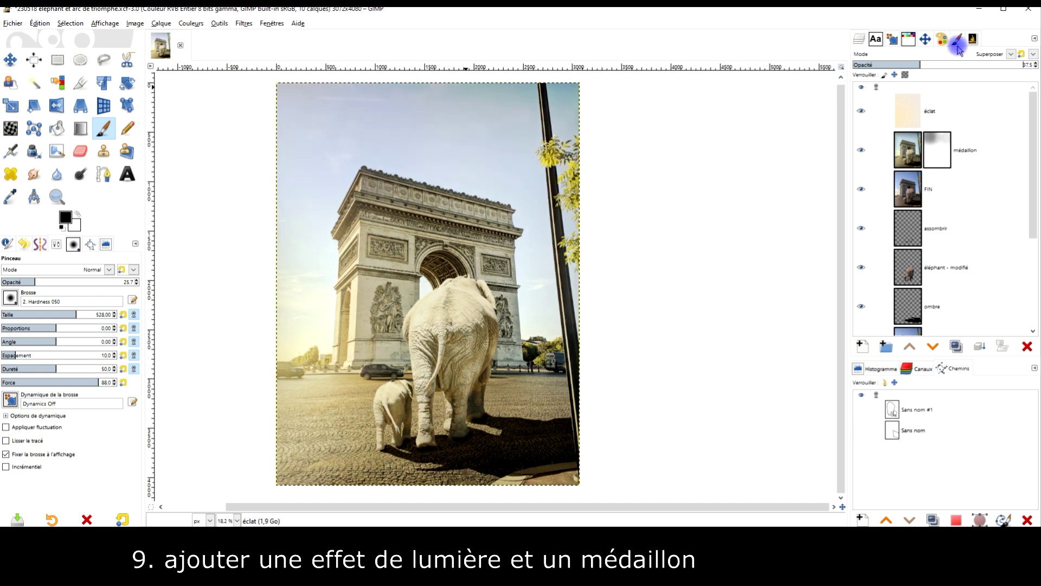
pyautogui.click(906, 64)
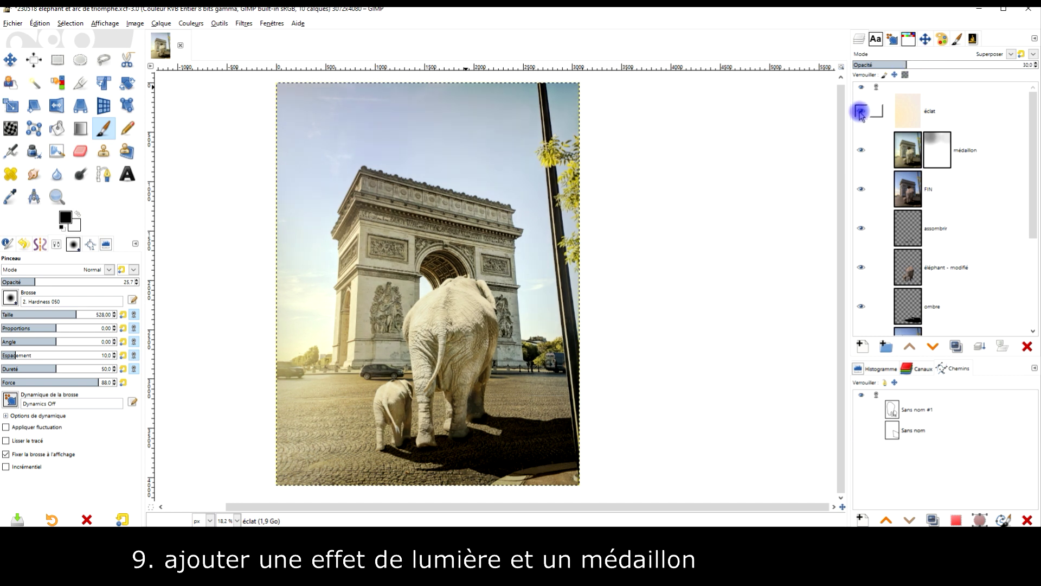
pyautogui.click(860, 111)
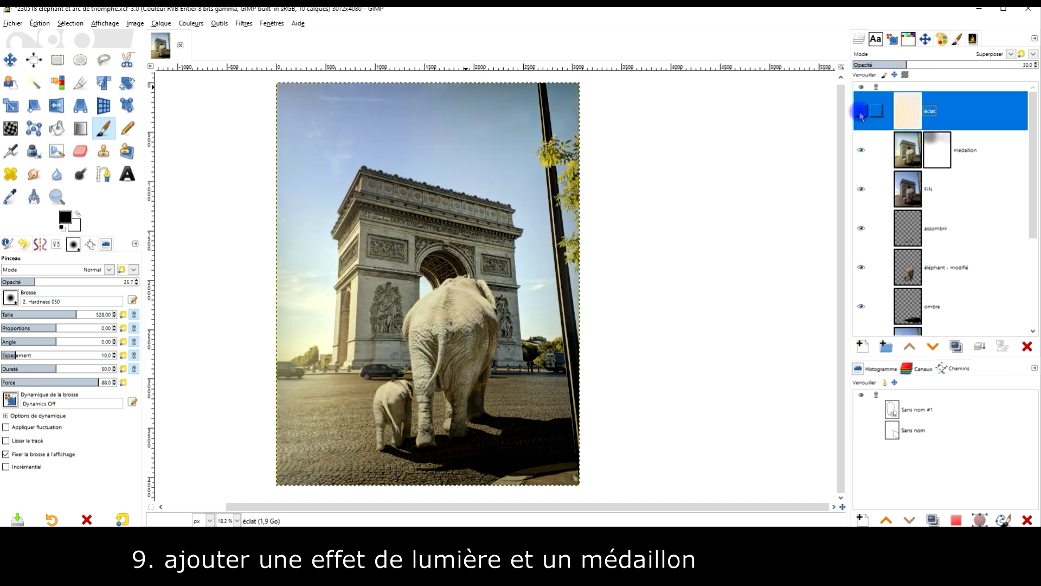
pyautogui.click(861, 111)
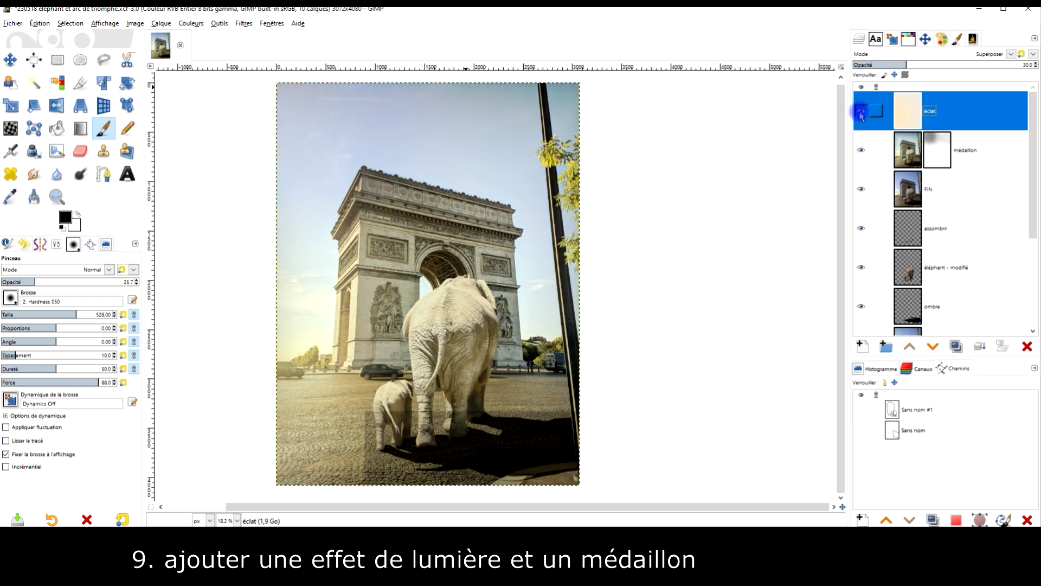
pyautogui.click(896, 64)
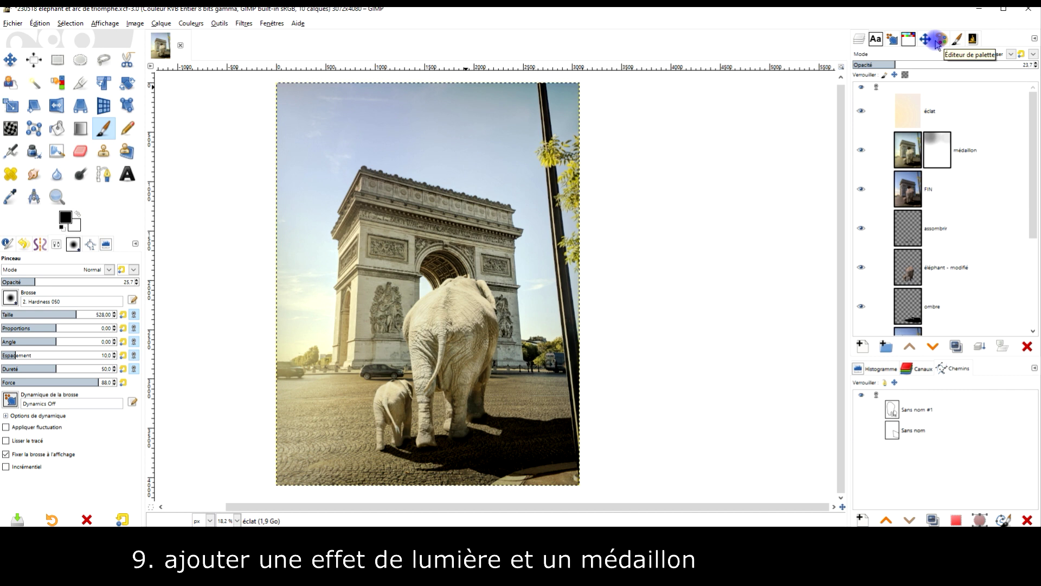
pyautogui.moveTo(895, 64); pyautogui.dragTo(886, 64)
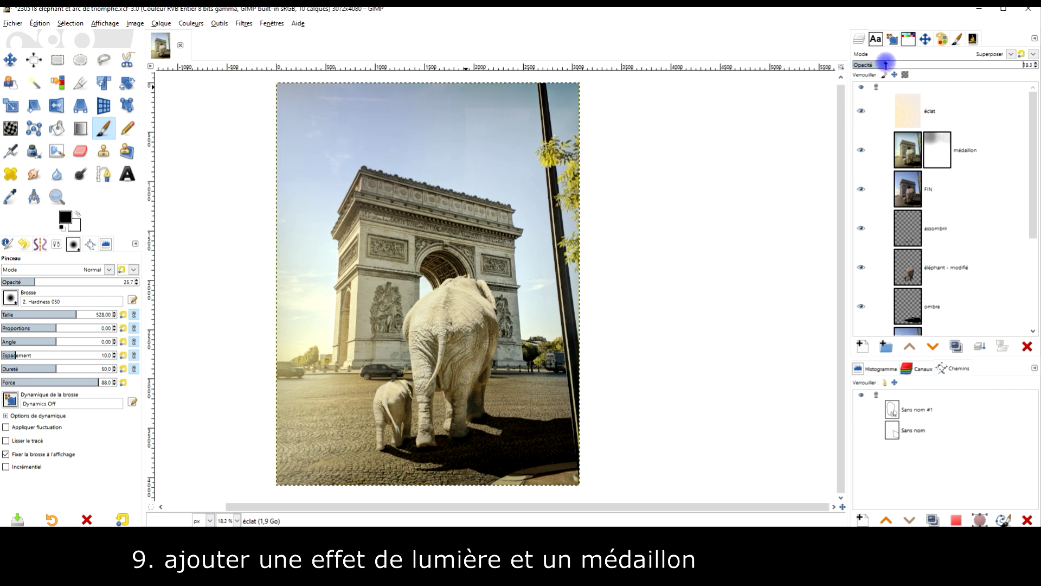
# Compare the glow on and off, then hide éclat and drag it below médaillon.
pyautogui.click(863, 112)
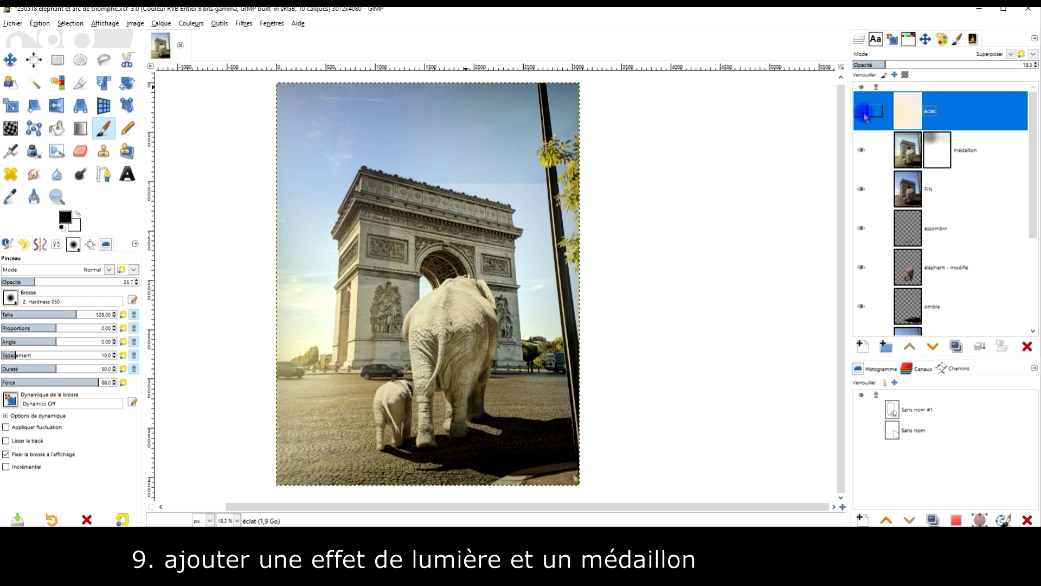
pyautogui.click(862, 112)
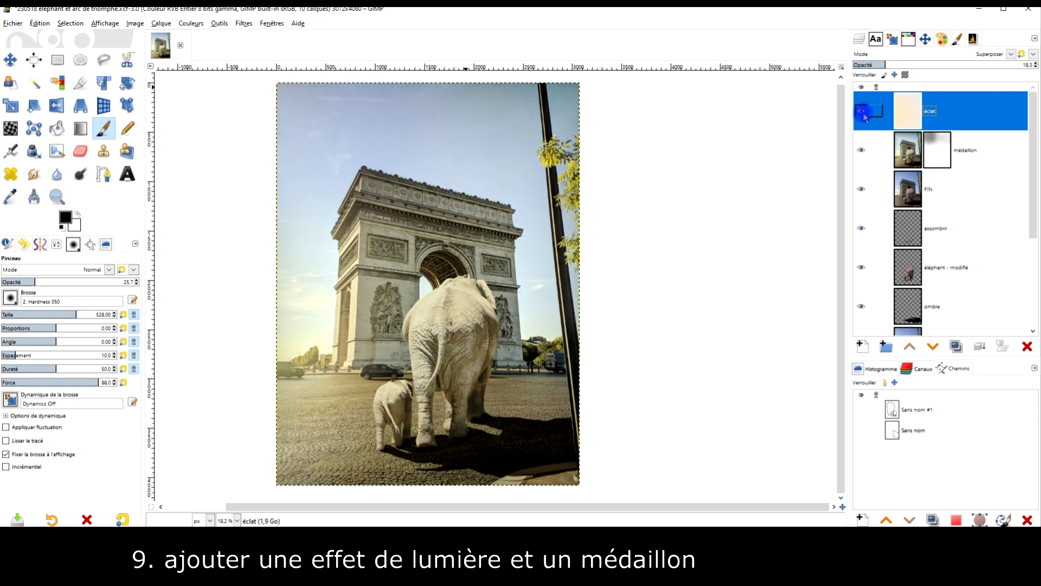
pyautogui.click(863, 112)
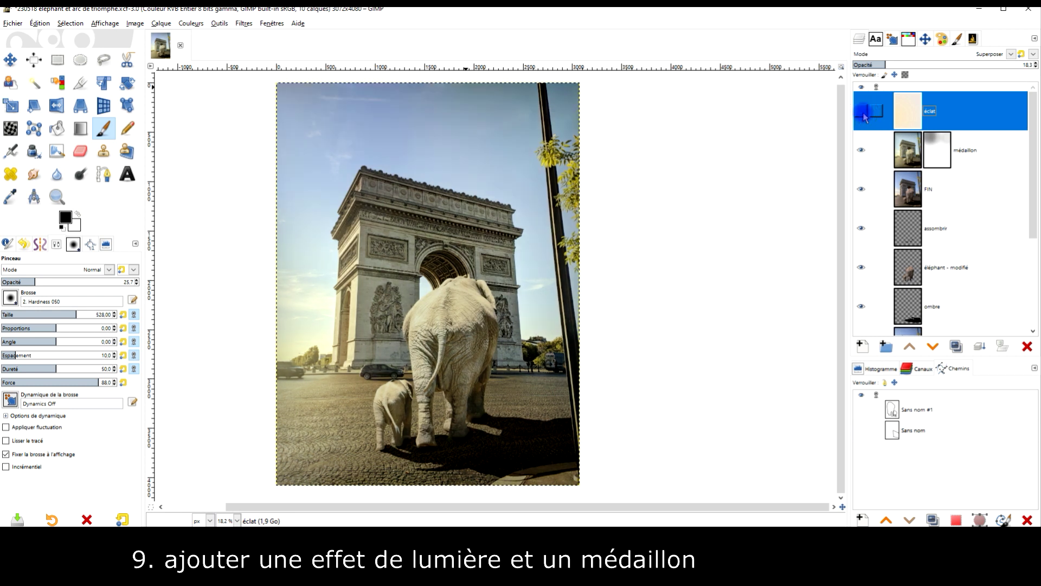
pyautogui.moveTo(865, 116); pyautogui.dragTo(958, 146)
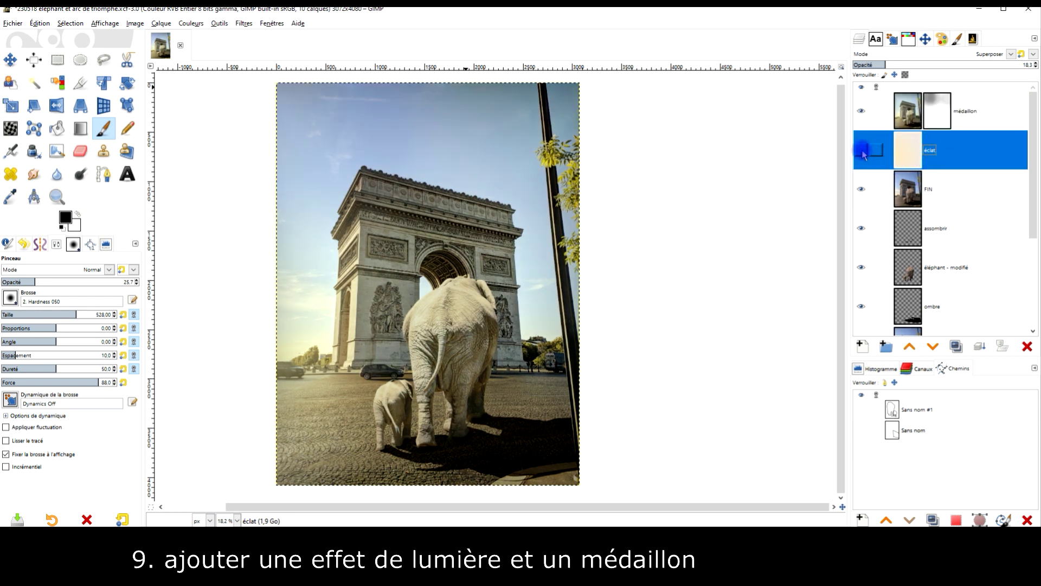
# Make the éclat glow visible again and save to 230518 éléphant et arc de triomphe.xcf.
pyautogui.click(862, 150)
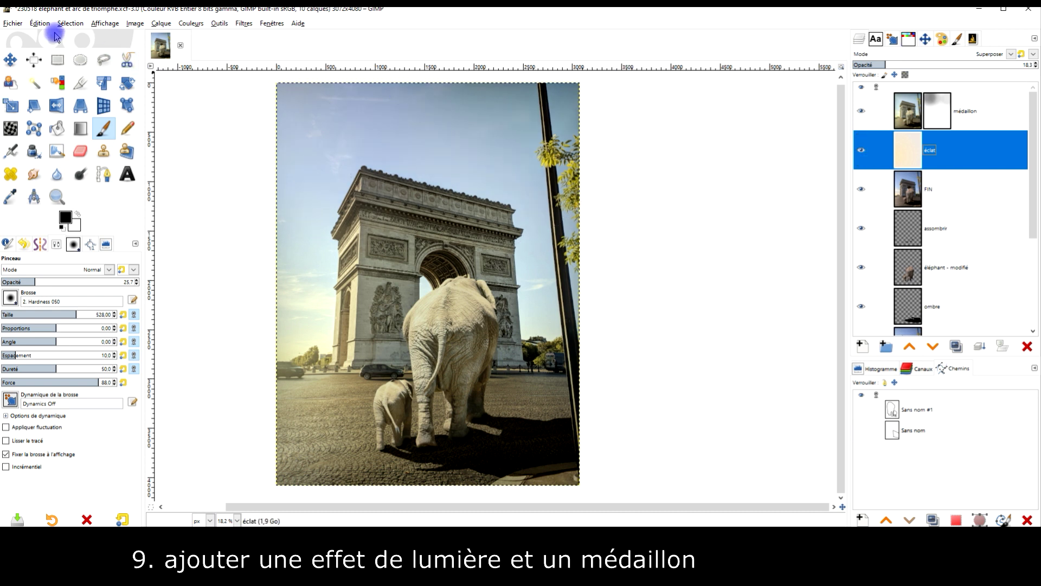
pyautogui.click(24, 24)
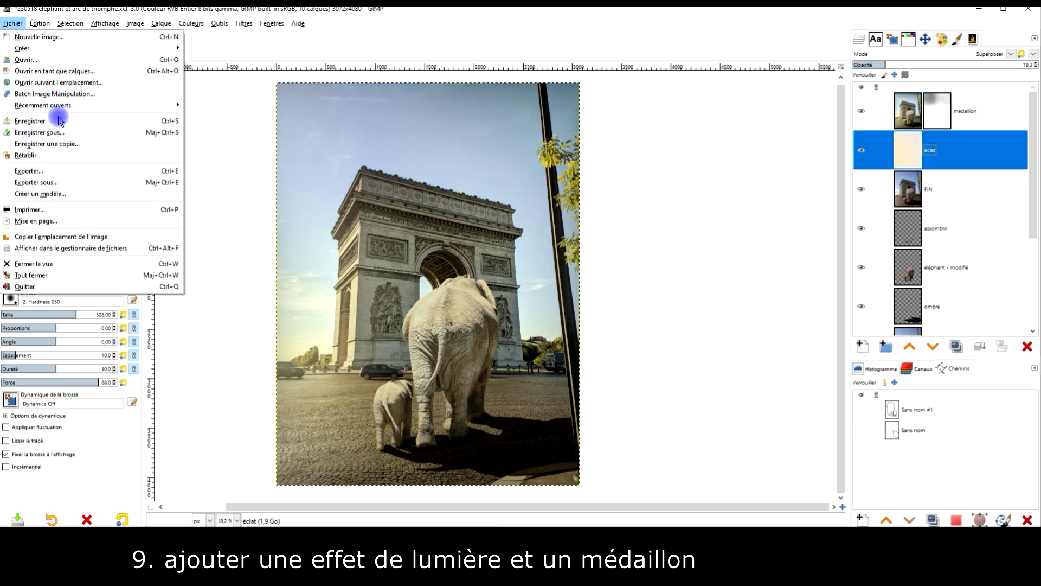
pyautogui.click(60, 115)
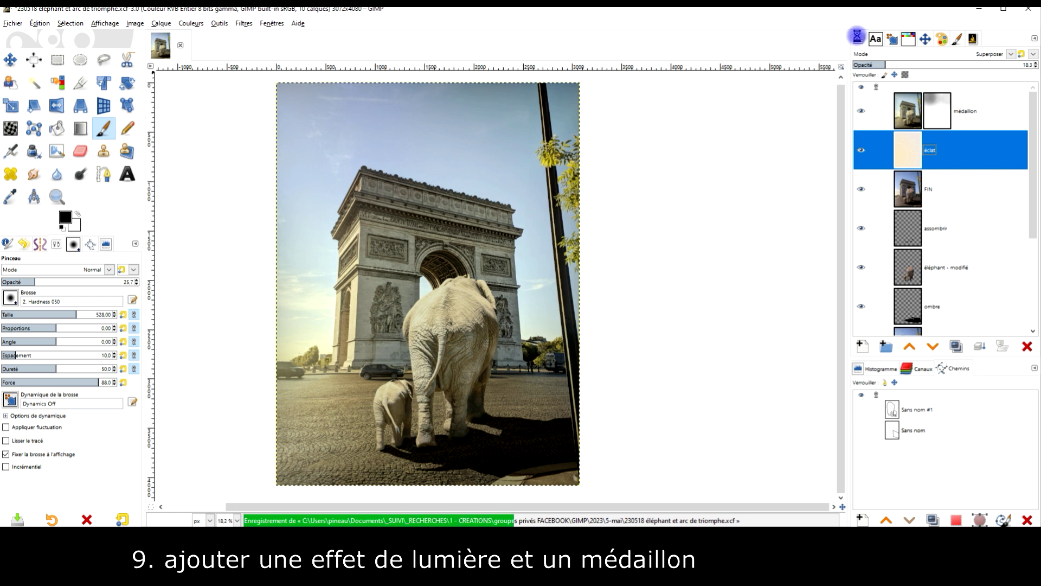
pyautogui.press('F10')
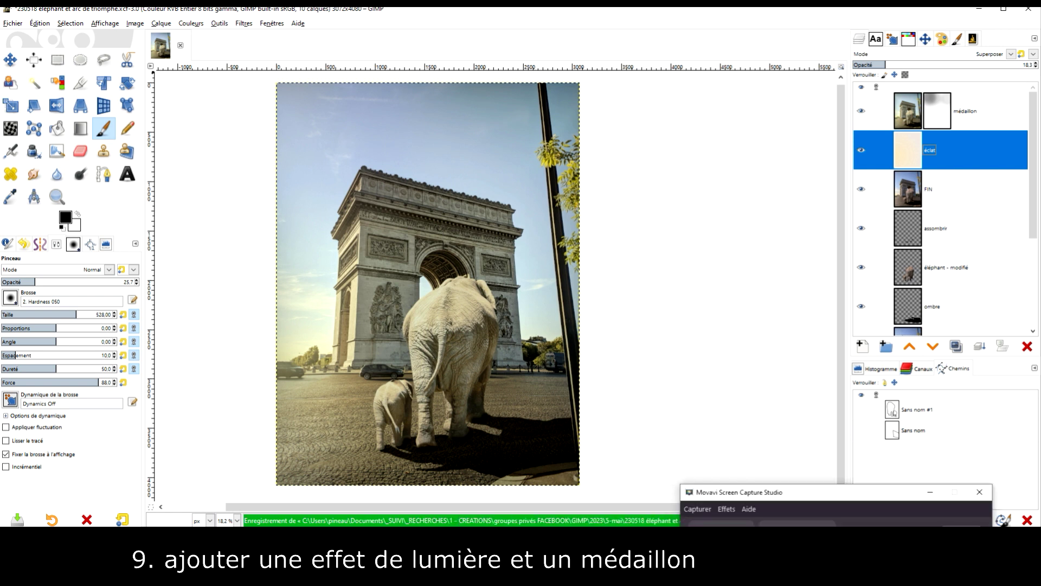